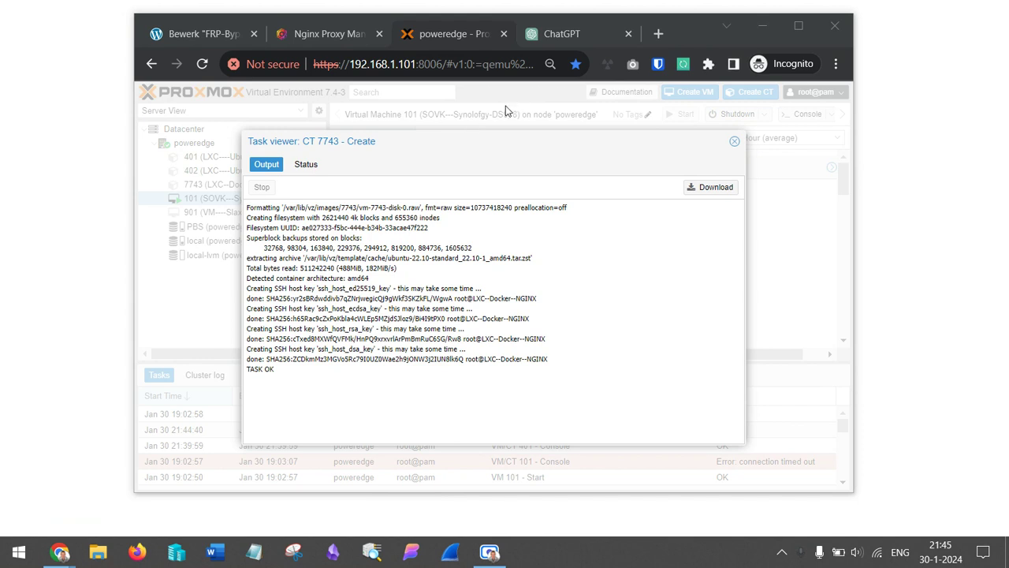
Start Magnifier docked across the top of the screen and move the browser below it.
{"action": "key", "text": "super+plus"}
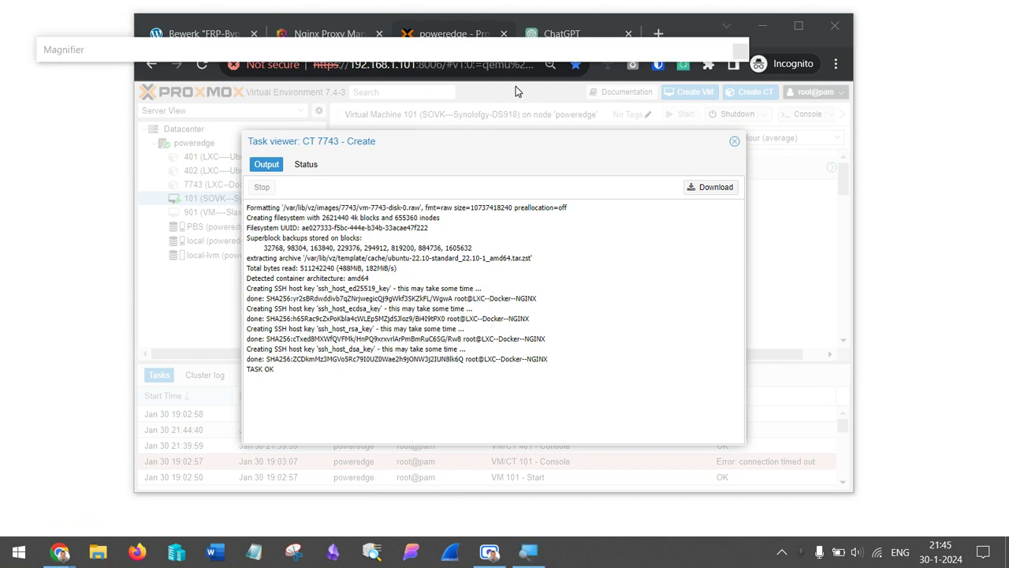
{"action": "left_click_drag", "start_coordinate": [639, 35], "coordinate": [712, 32]}
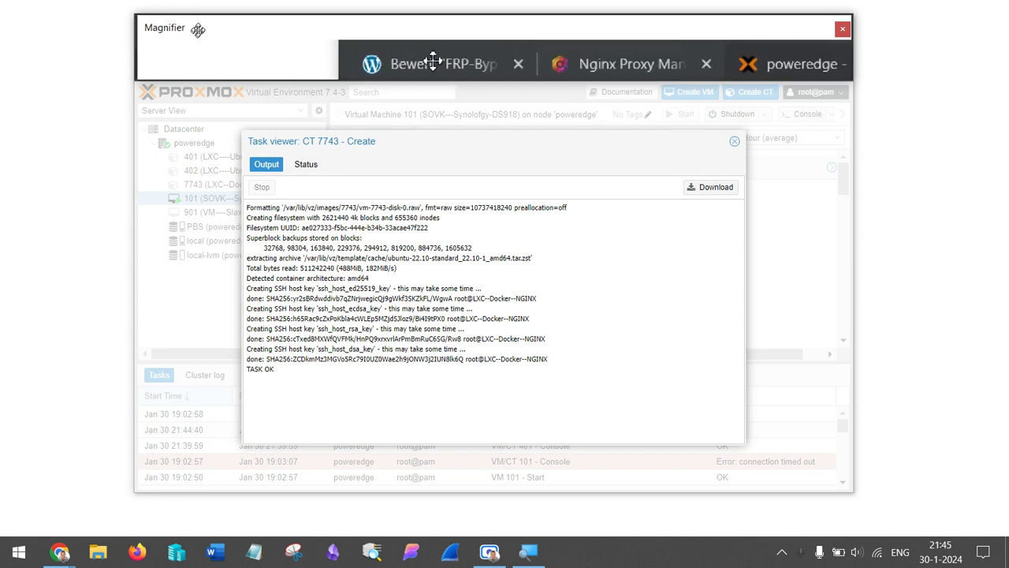
{"action": "left_click_drag", "start_coordinate": [198, 29], "coordinate": [201, 54]}
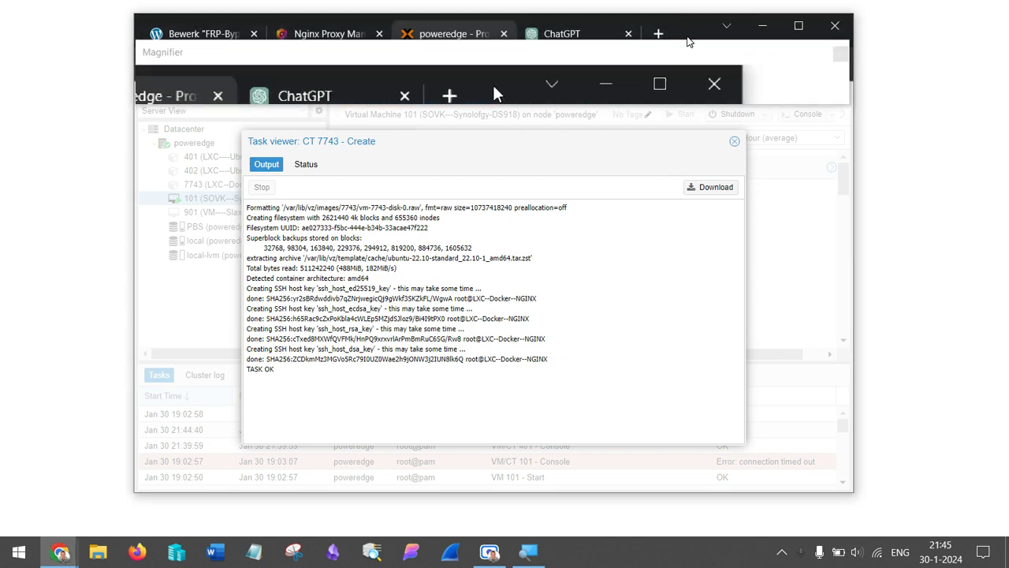
{"action": "left_click_drag", "start_coordinate": [687, 38], "coordinate": [686, 60]}
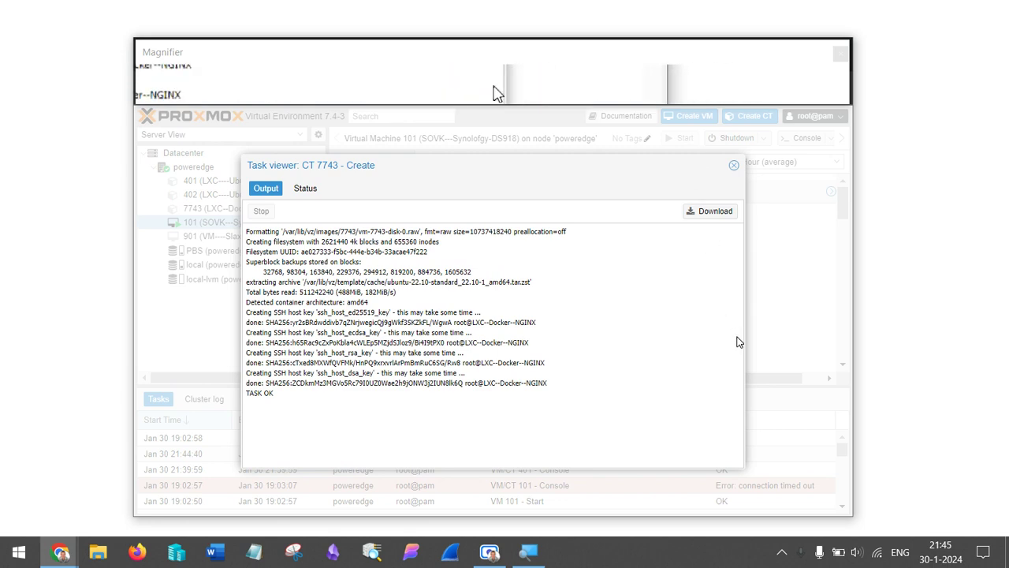
Turn on taskbar auto-hide in Taskbar settings.
{"action": "right_click", "coordinate": [727, 555]}
{"action": "left_click", "coordinate": [758, 548]}
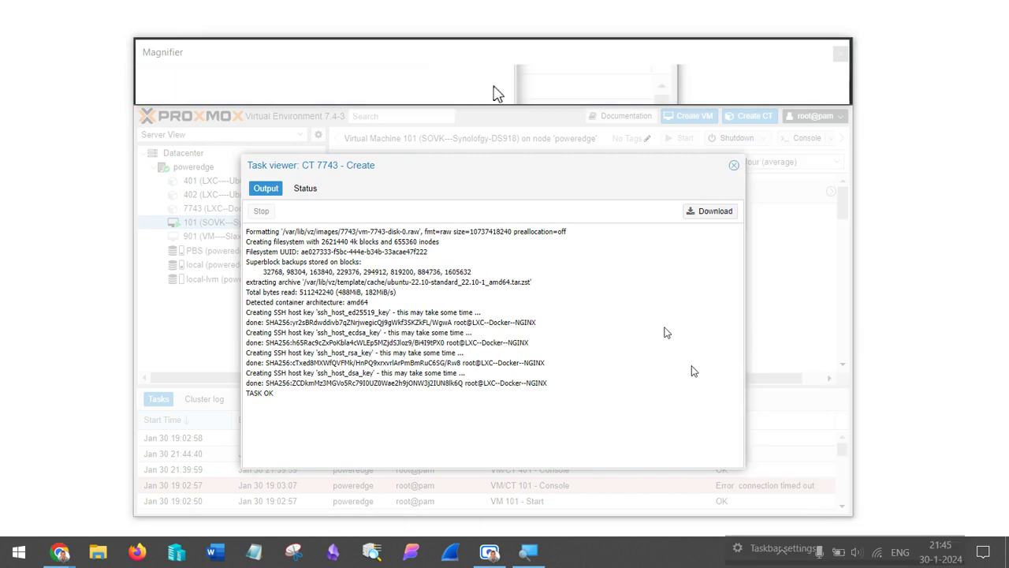
{"action": "left_click", "coordinate": [148, 195]}
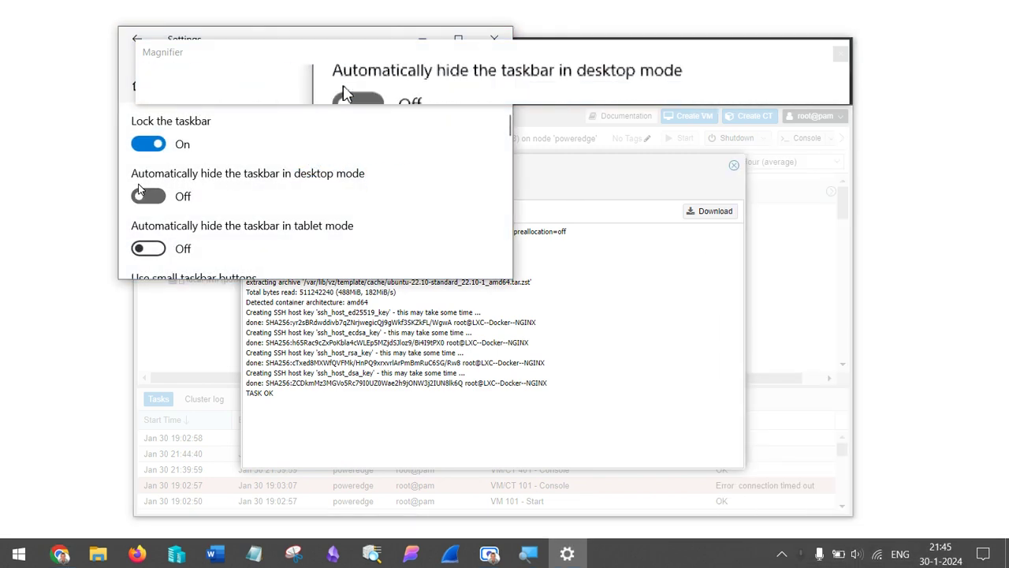
{"action": "left_click", "coordinate": [493, 38]}
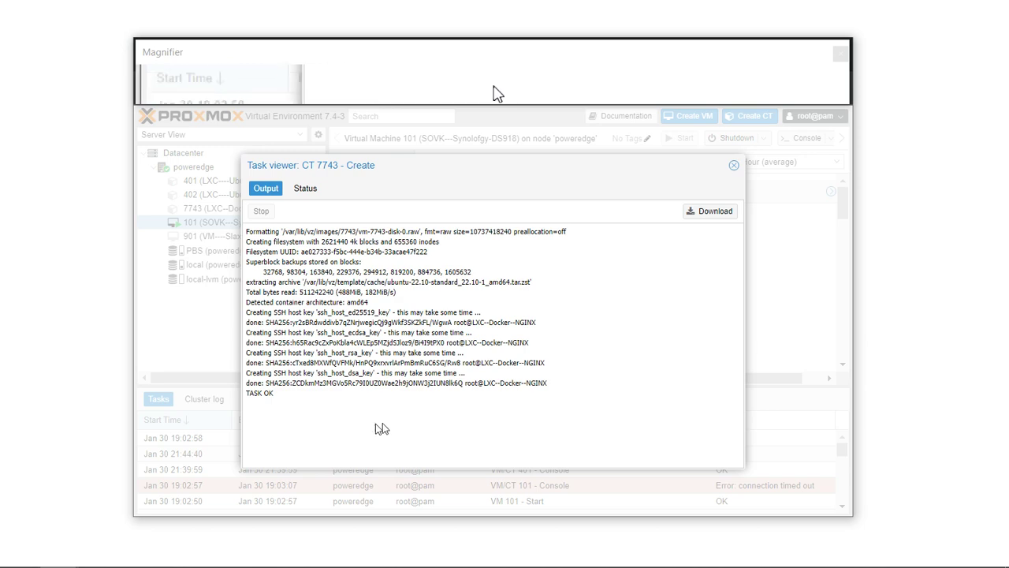
Close the CT 7743 creation log and select container 7743.
{"action": "left_click", "coordinate": [734, 168]}
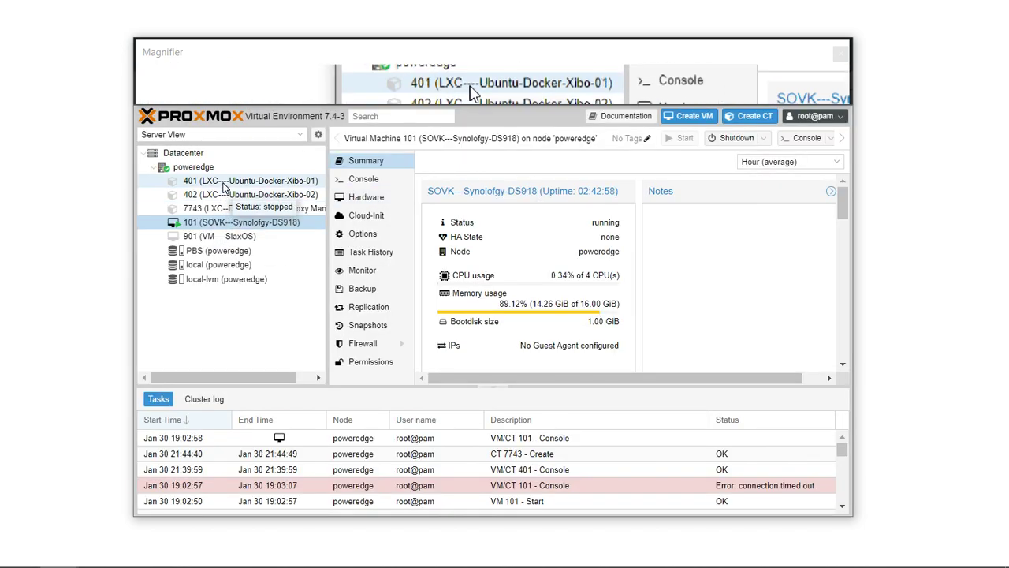
{"action": "left_click", "coordinate": [228, 208]}
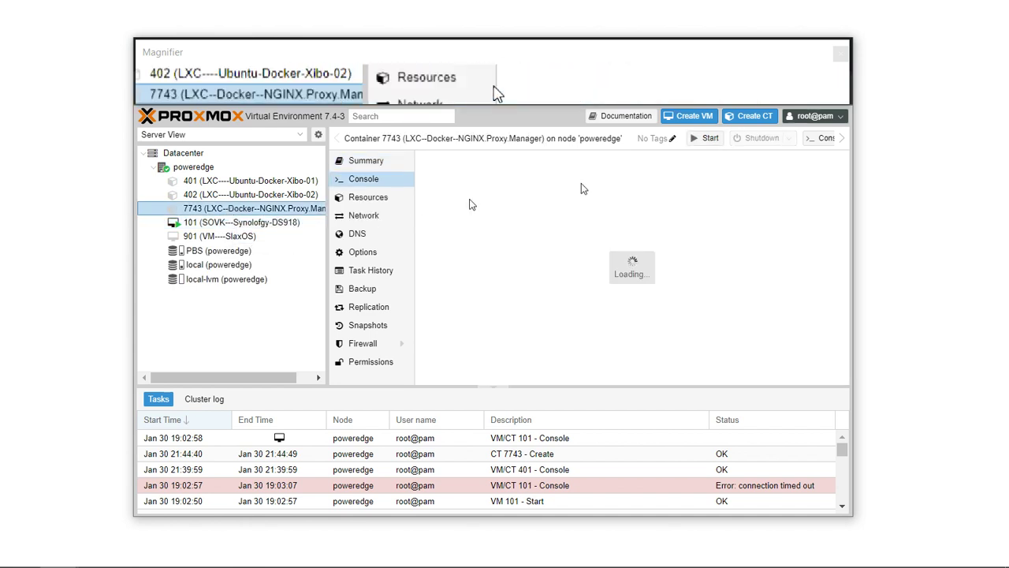
{"action": "left_click", "coordinate": [495, 387]}
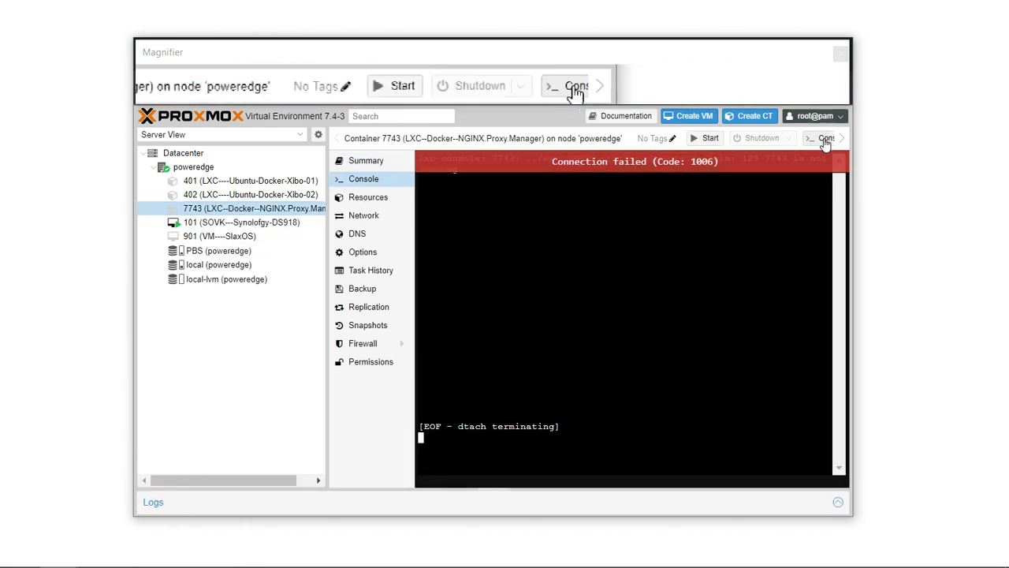
{"action": "scroll", "coordinate": [826, 142], "scroll_direction": "down", "scroll_amount": 3}
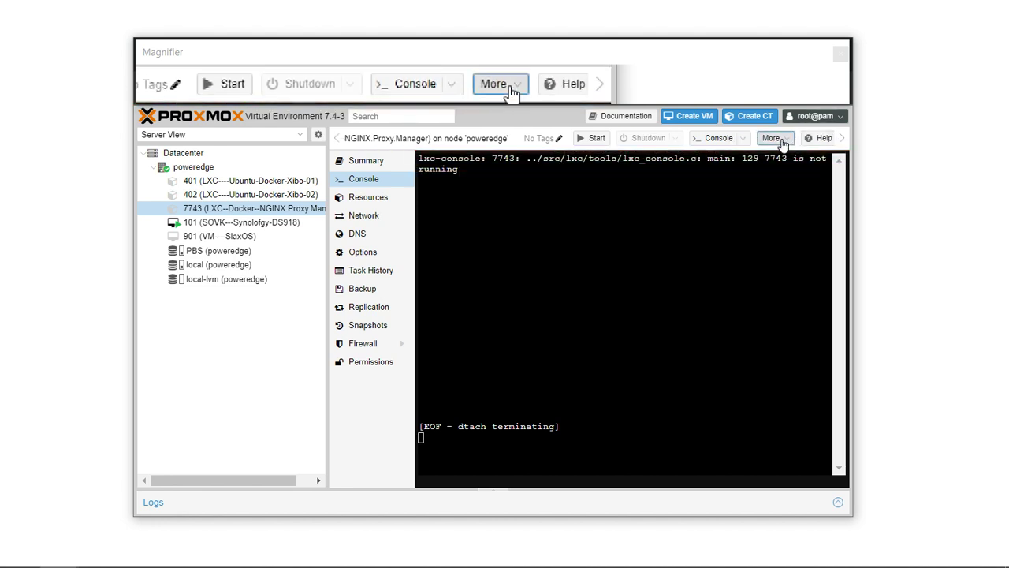
Remove container 7743, confirming its ID and purging it from job configurations.
{"action": "left_click", "coordinate": [783, 142]}
{"action": "left_click", "coordinate": [782, 200]}
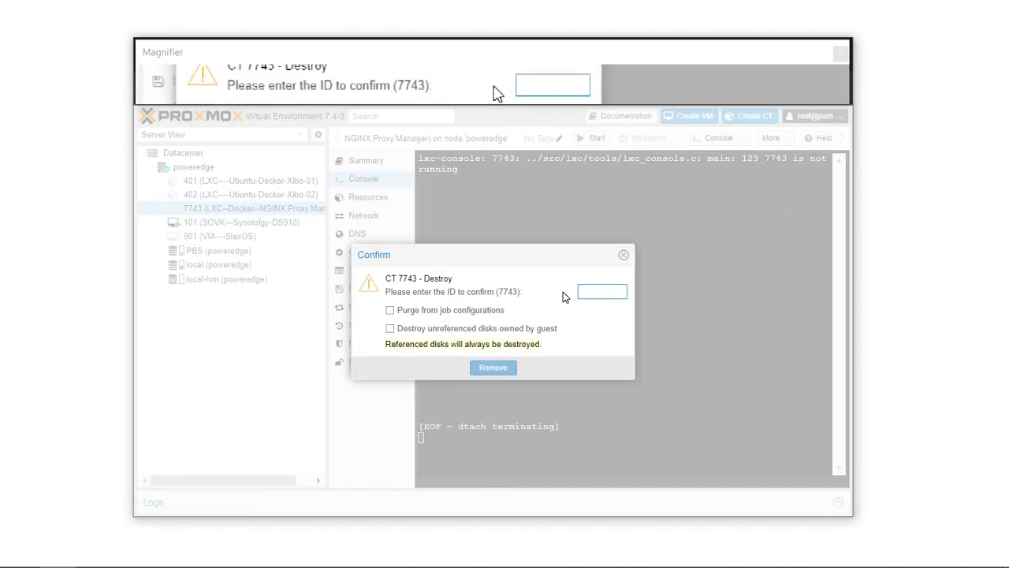
{"action": "type", "text": "7743"}
{"action": "key", "text": "Tab"}
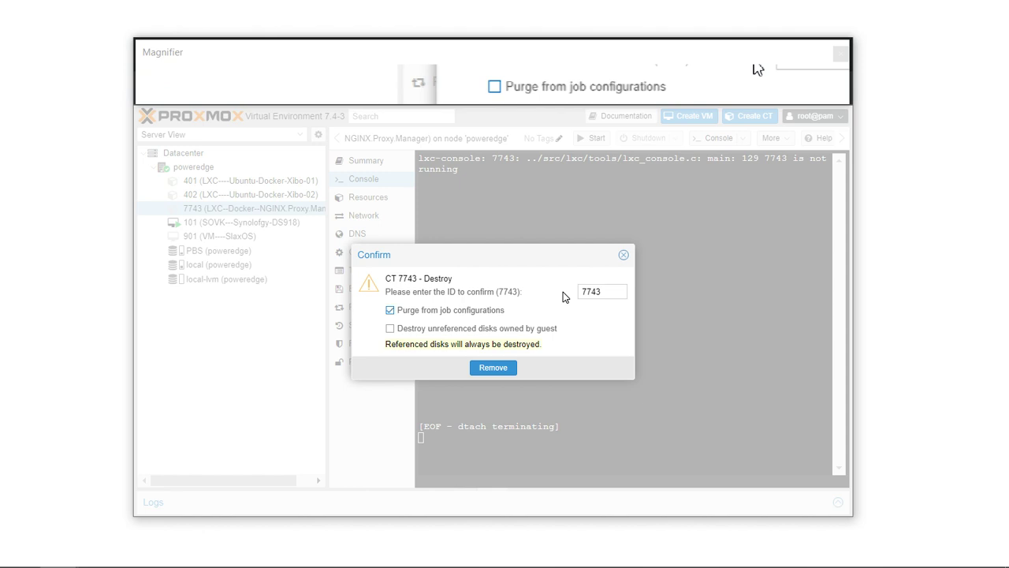
{"action": "key", "text": "Tab"}
{"action": "key", "text": "Tab"}
{"action": "key", "text": "Return"}
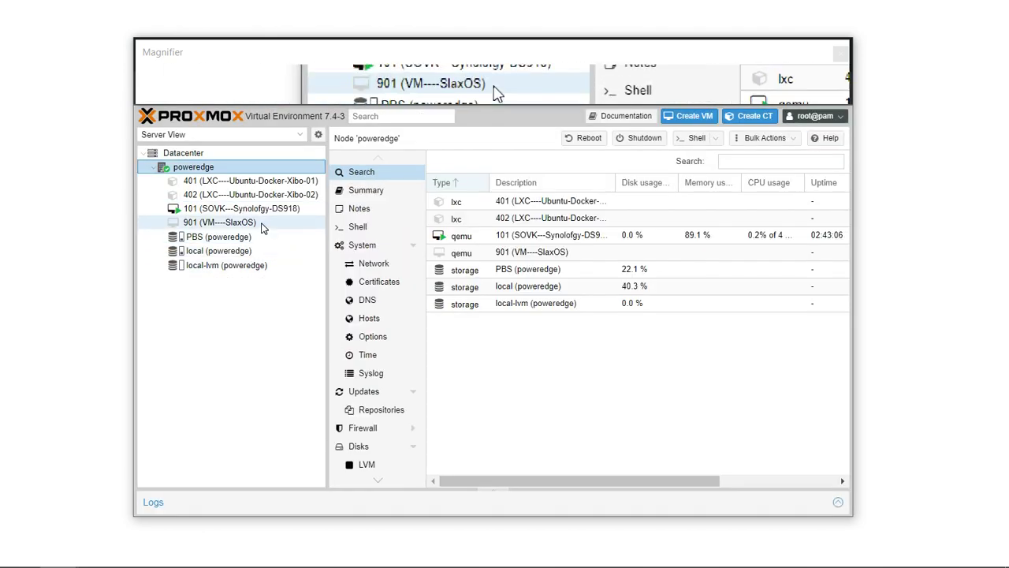
Browse local storage's downloadable Ubuntu templates: 23.10 Mantic, 22.10 Kinetic, 22.04 Jammy.
{"action": "left_click", "coordinate": [265, 250]}
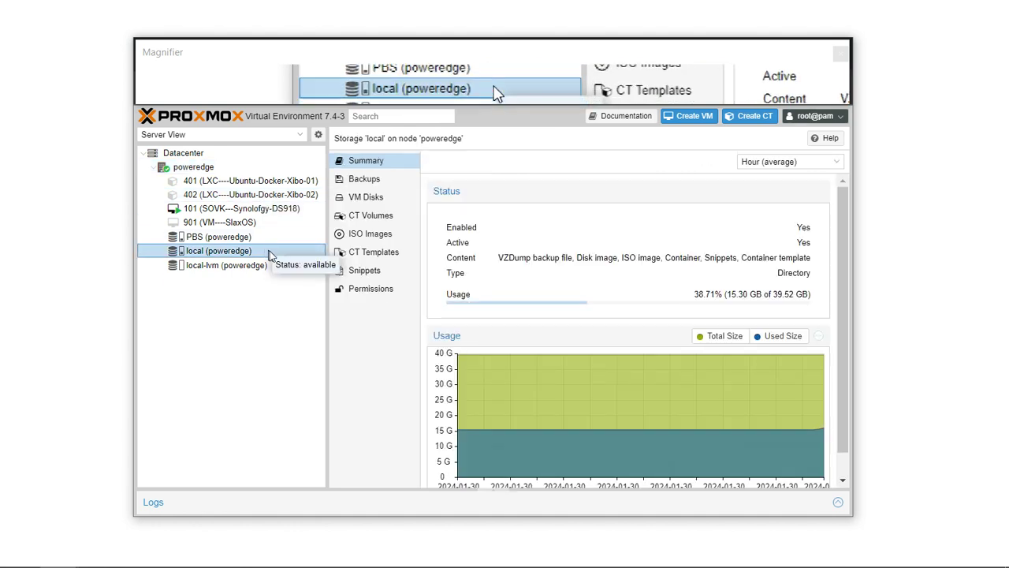
{"action": "left_click", "coordinate": [389, 261]}
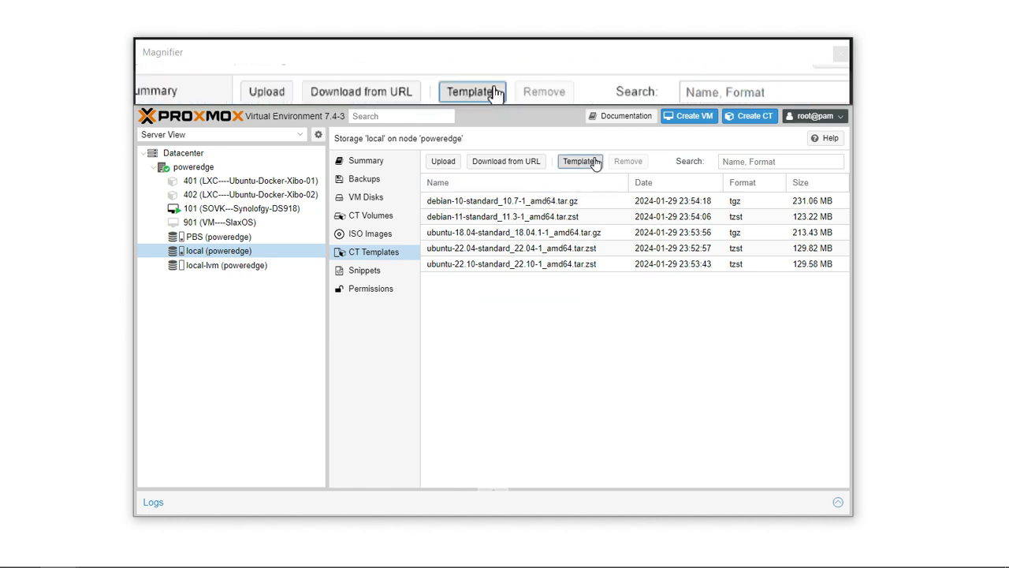
{"action": "left_click", "coordinate": [592, 161]}
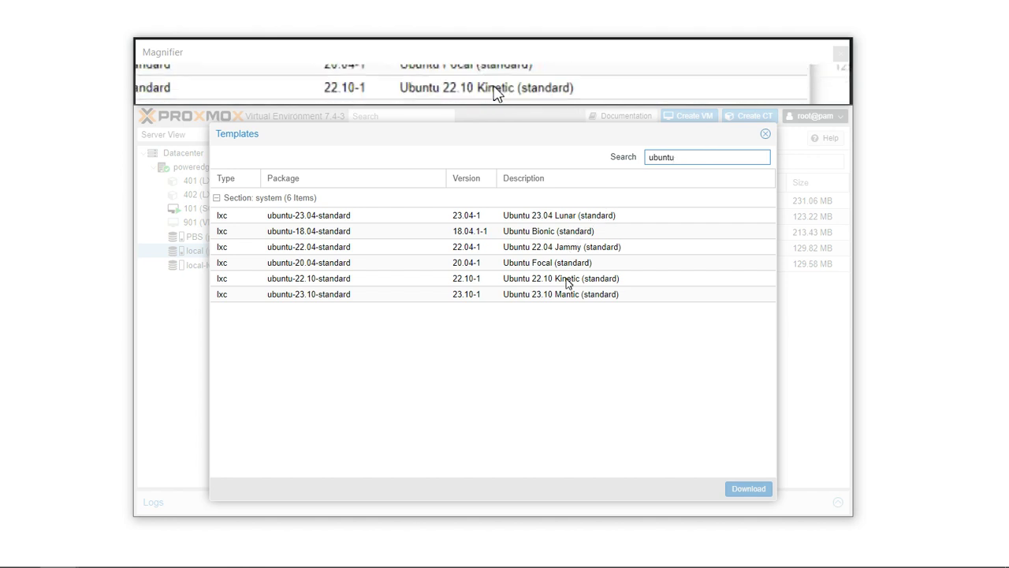
{"action": "left_click", "coordinate": [565, 294]}
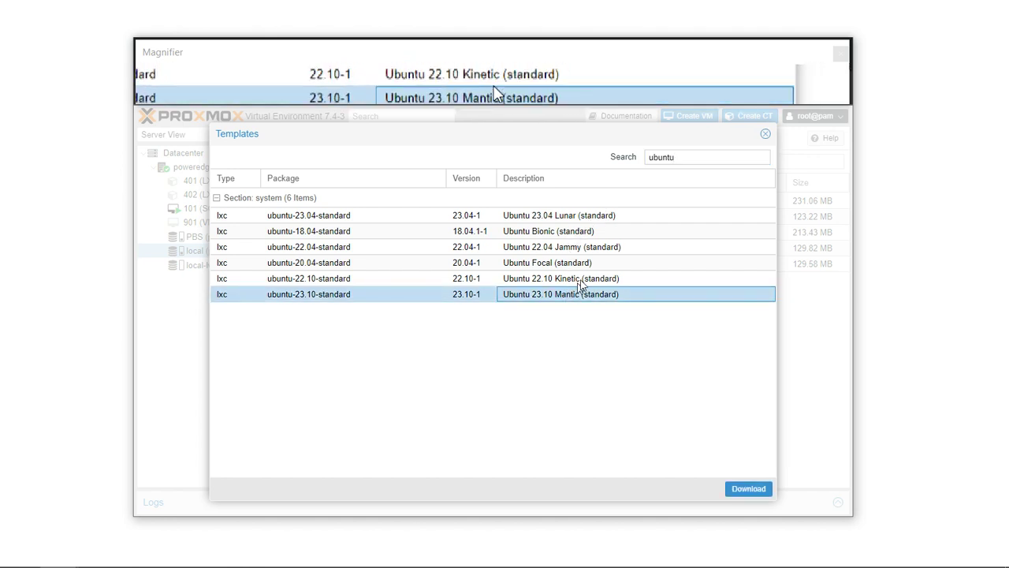
{"action": "left_click", "coordinate": [587, 281]}
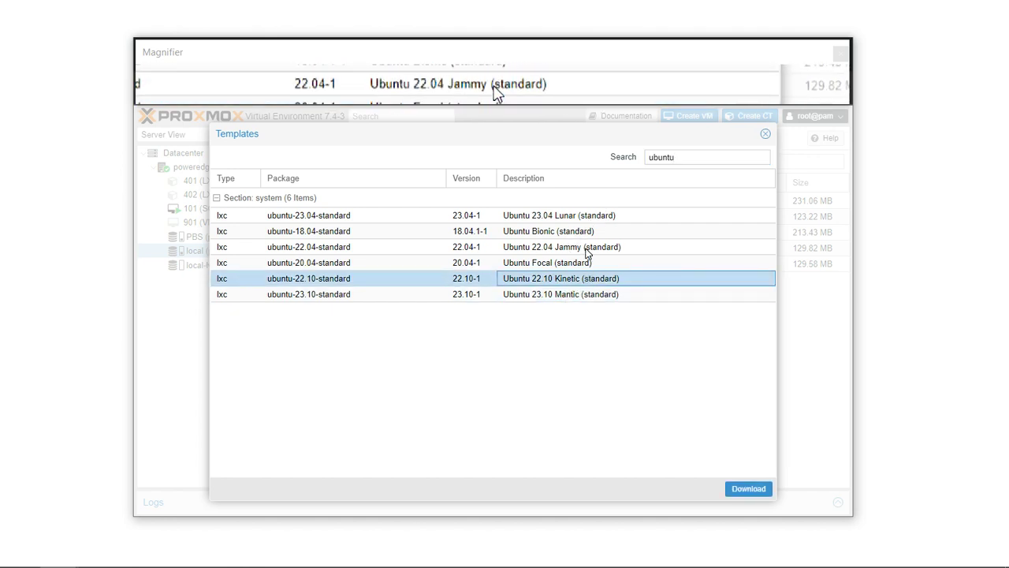
{"action": "left_click", "coordinate": [587, 249]}
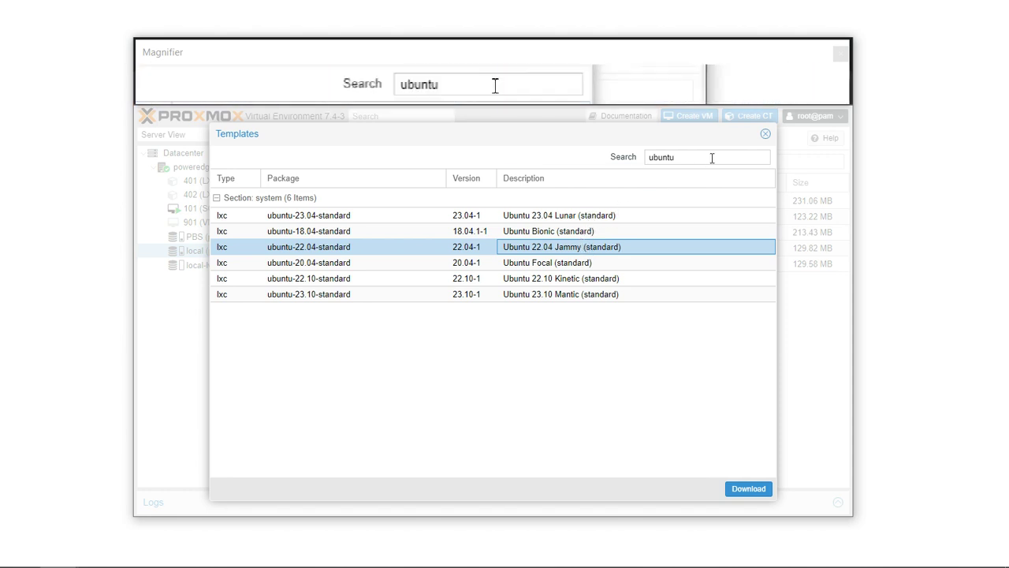
Close the template list, select the ubuntu-22.10 template file and start Create CT.
{"action": "left_click", "coordinate": [766, 135]}
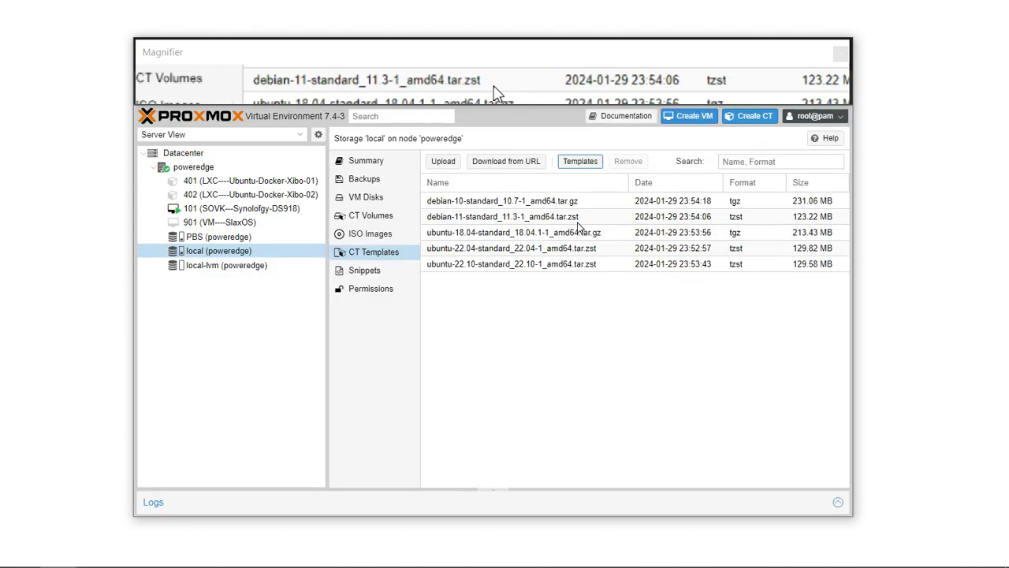
{"action": "left_click", "coordinate": [528, 269]}
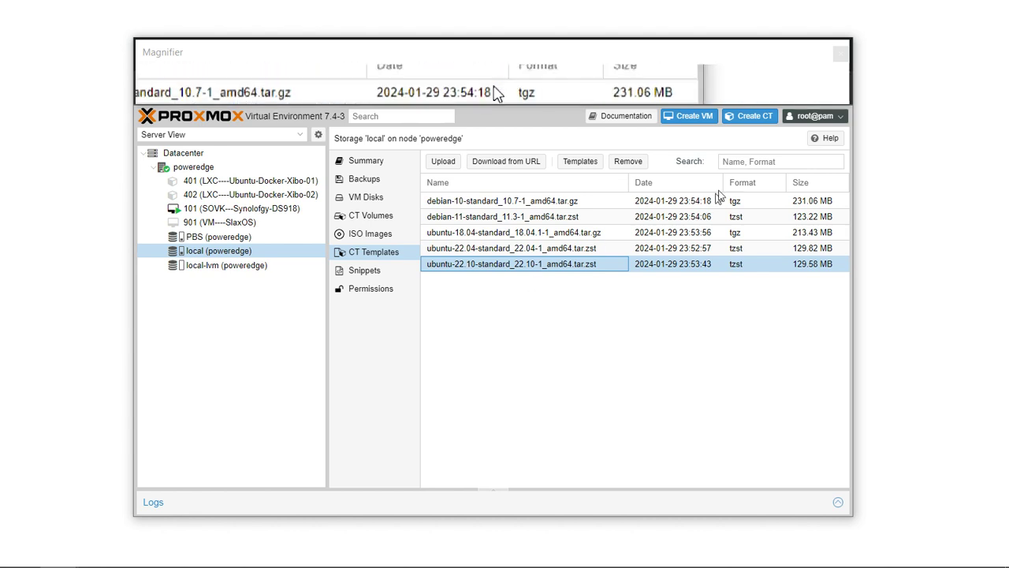
{"action": "left_click", "coordinate": [755, 116]}
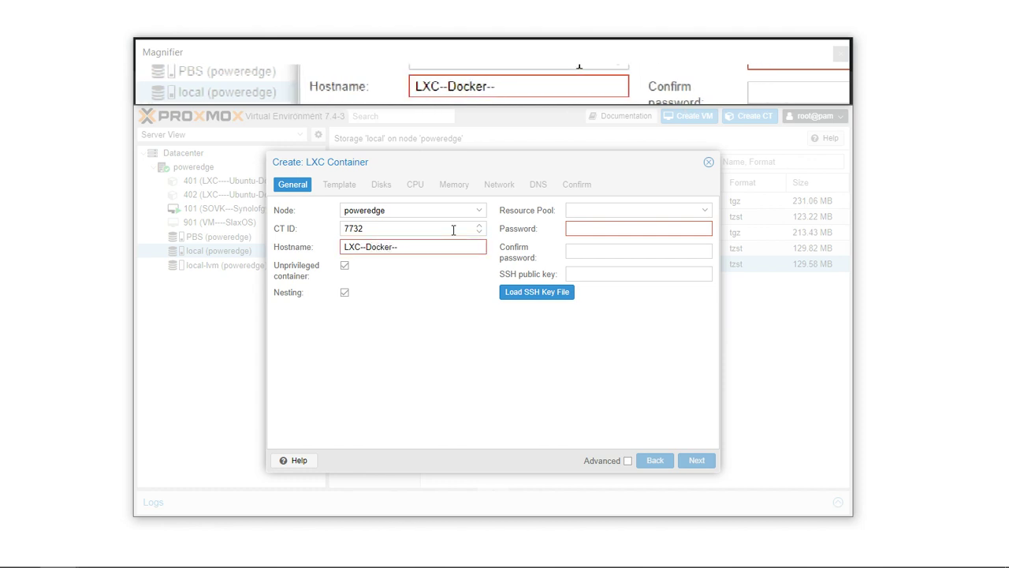
Set hostname 'LXC--Docker--NGINX.Proxy.Manager' and enter and confirm the root password.
{"action": "type", "text": "GIN"}
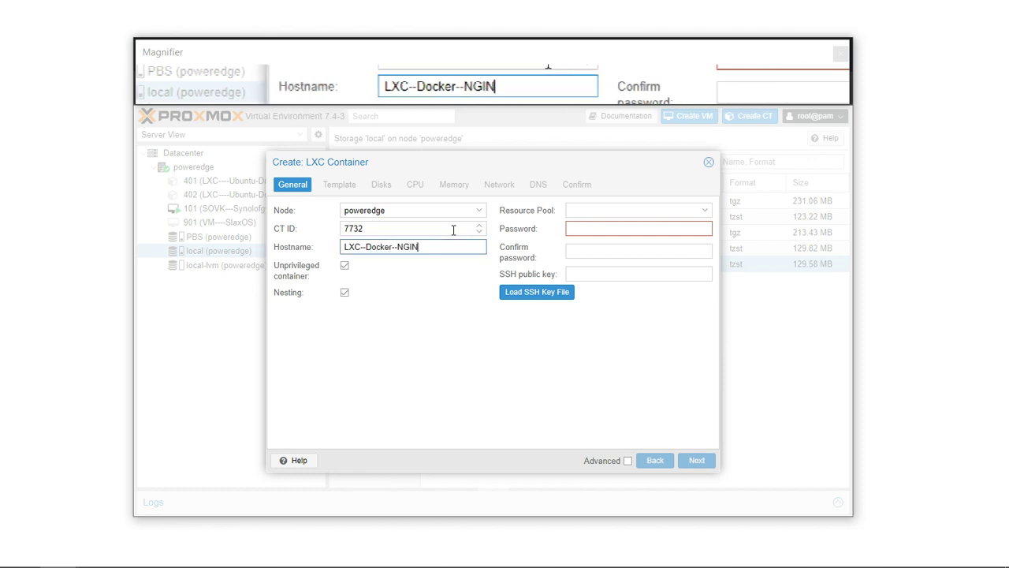
{"action": "type", "text": "X.Proxy"}
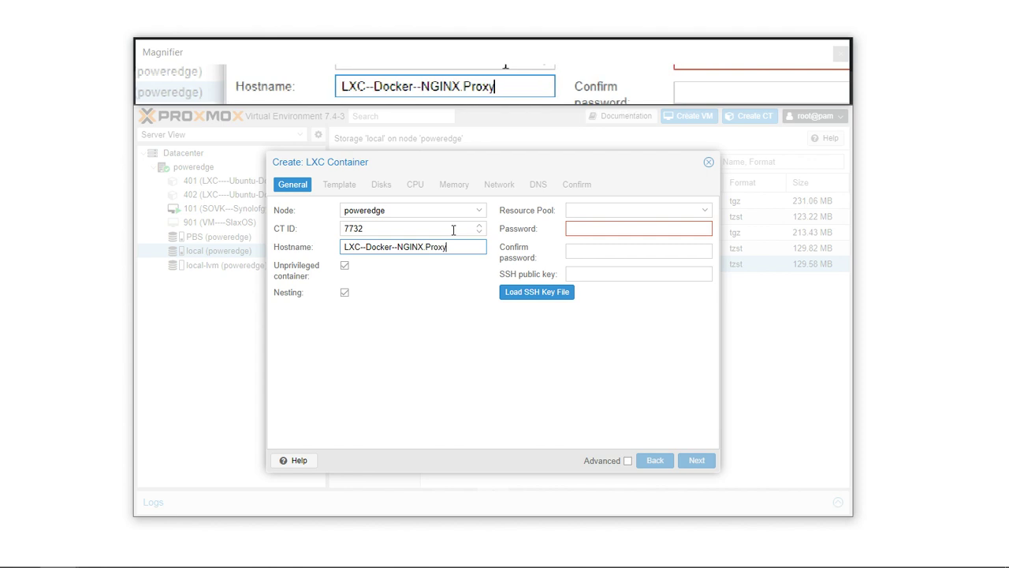
{"action": "type", "text": ".Manager"}
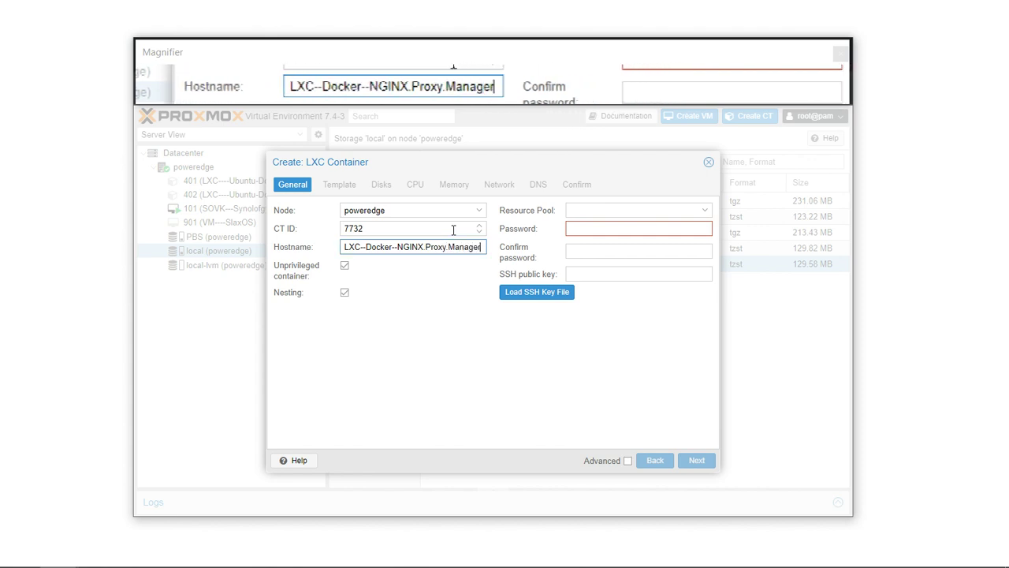
{"action": "left_click", "coordinate": [604, 224]}
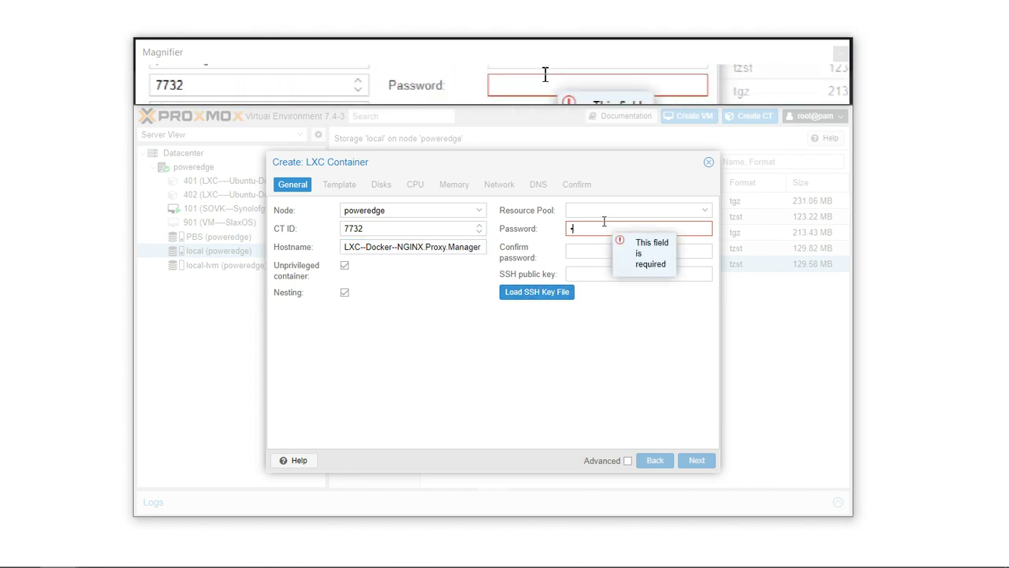
{"action": "type", "text": "********"}
{"action": "key", "text": "Tab"}
{"action": "type", "text": "********"}
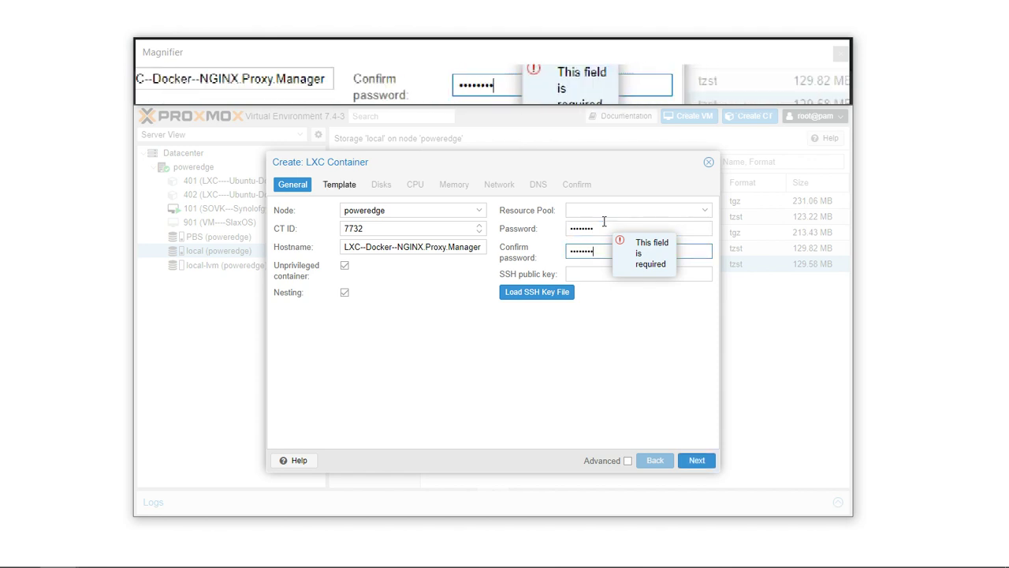
{"action": "left_click", "coordinate": [697, 461]}
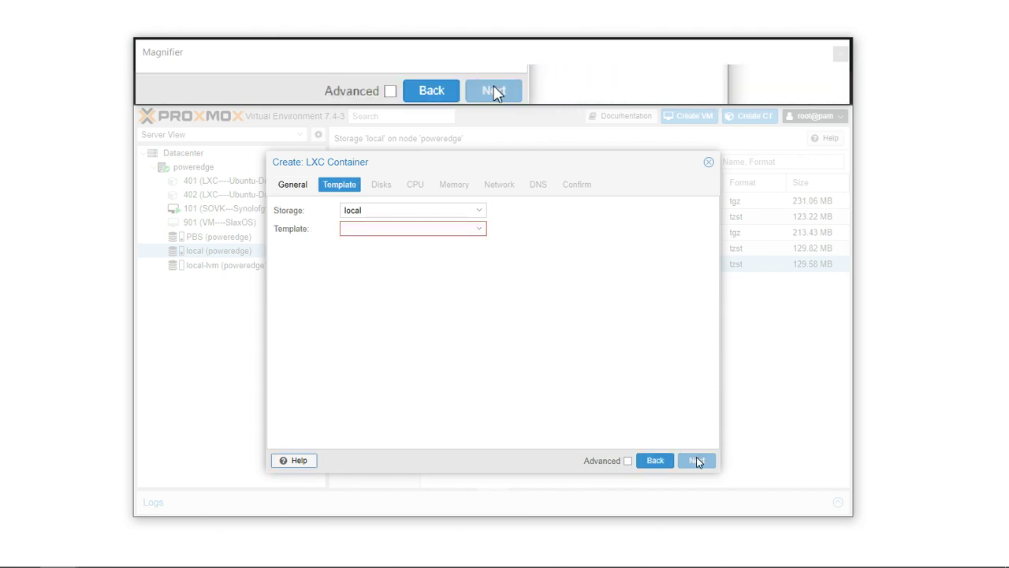
Select the ubuntu-22.10-standard_22.10-1_amd64.tar.zst template.
{"action": "left_click", "coordinate": [473, 228]}
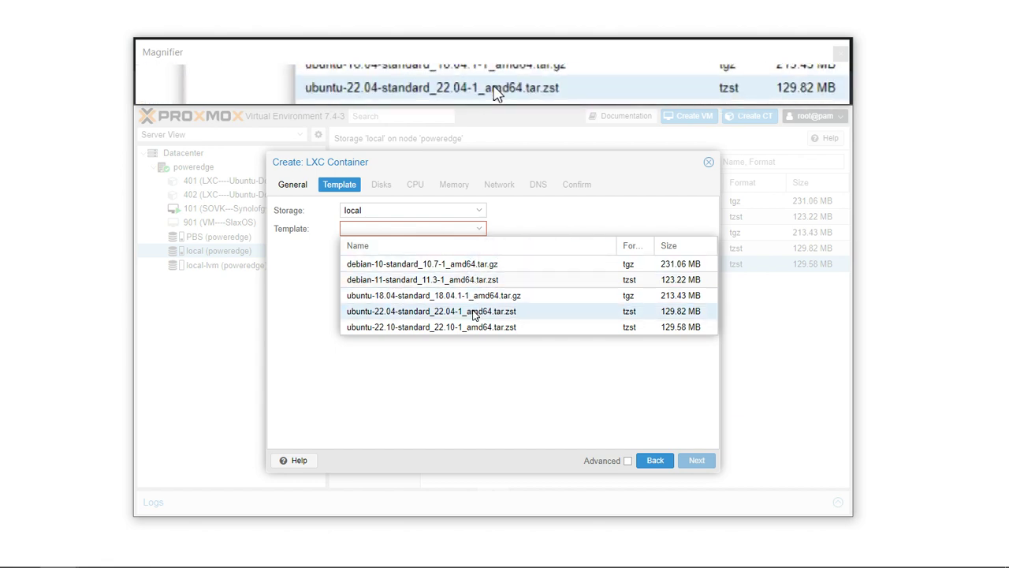
{"action": "type", "text": "2"}
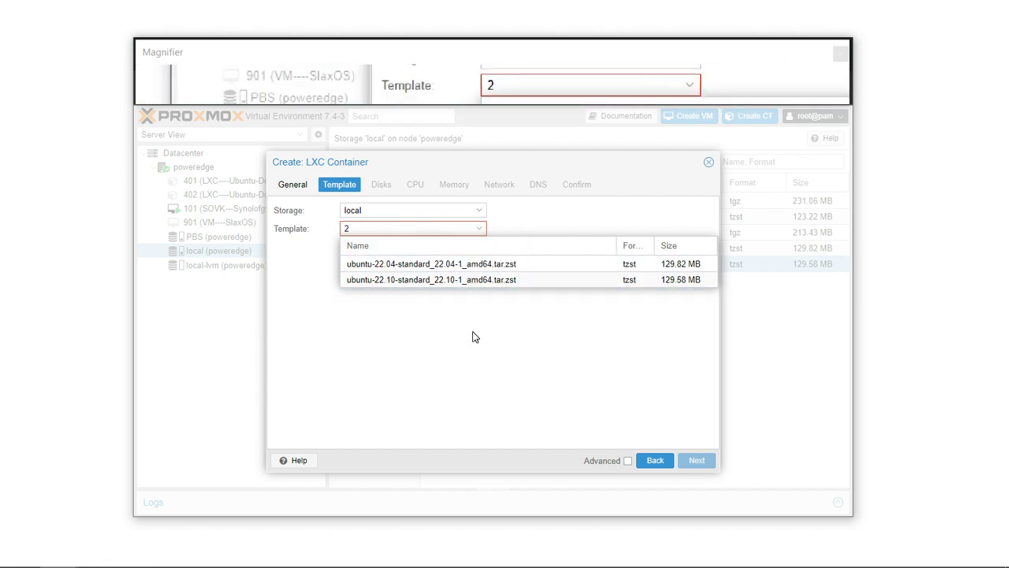
{"action": "left_click", "coordinate": [466, 281]}
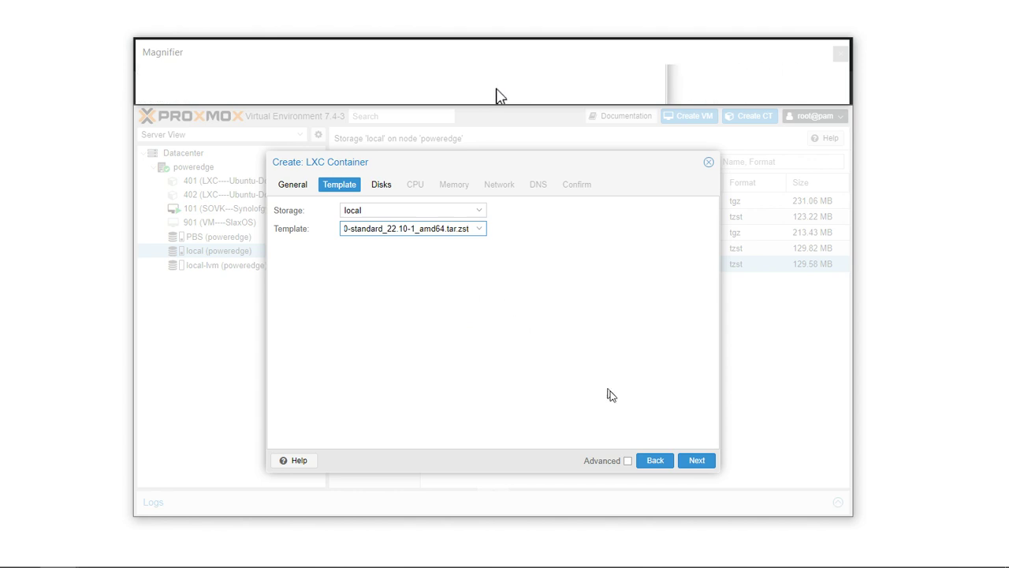
Switch the container template to Ubuntu 22.04.
{"action": "left_click", "coordinate": [697, 466]}
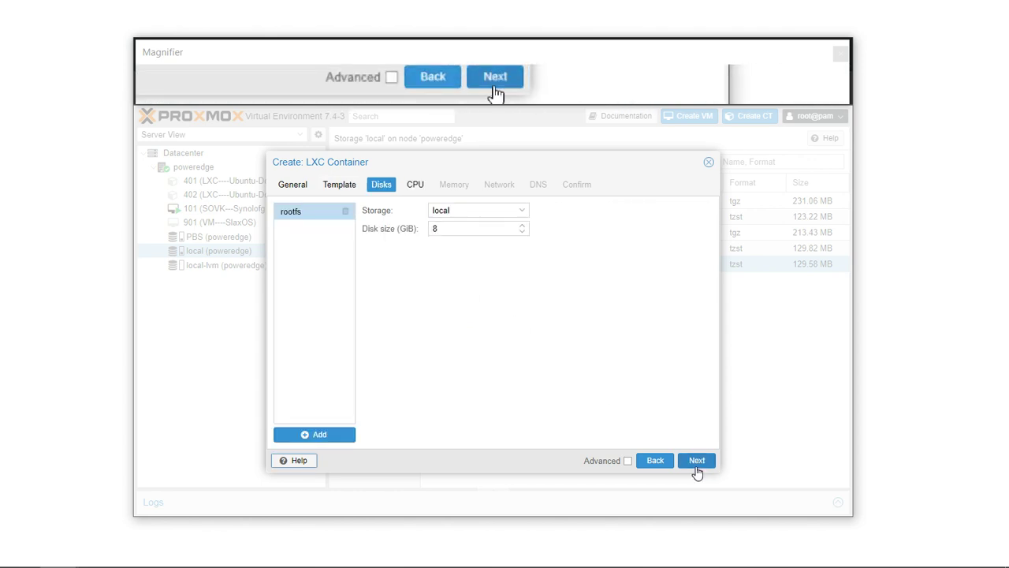
{"action": "left_click", "coordinate": [653, 460]}
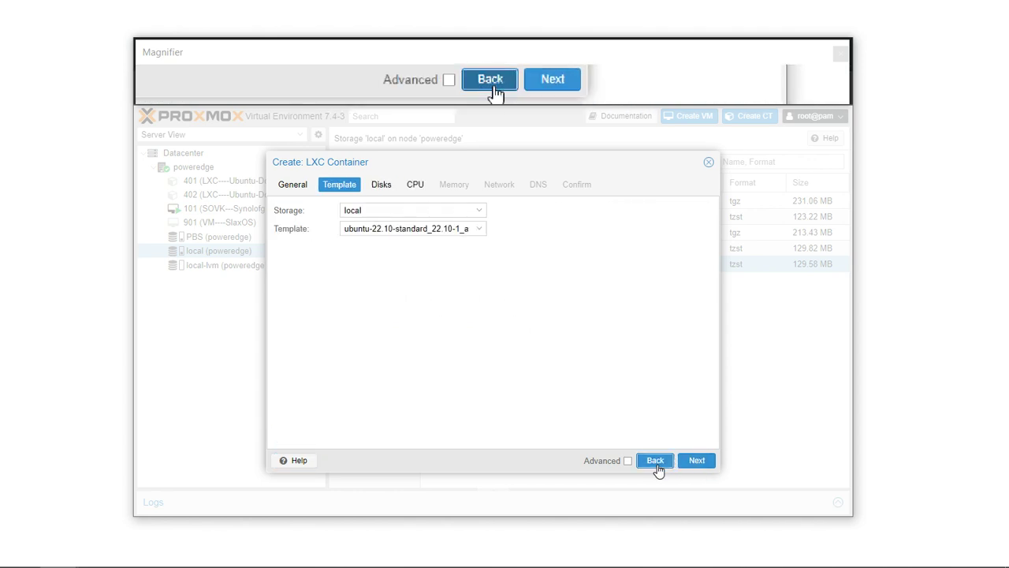
{"action": "left_click", "coordinate": [401, 227]}
{"action": "left_click", "coordinate": [397, 312]}
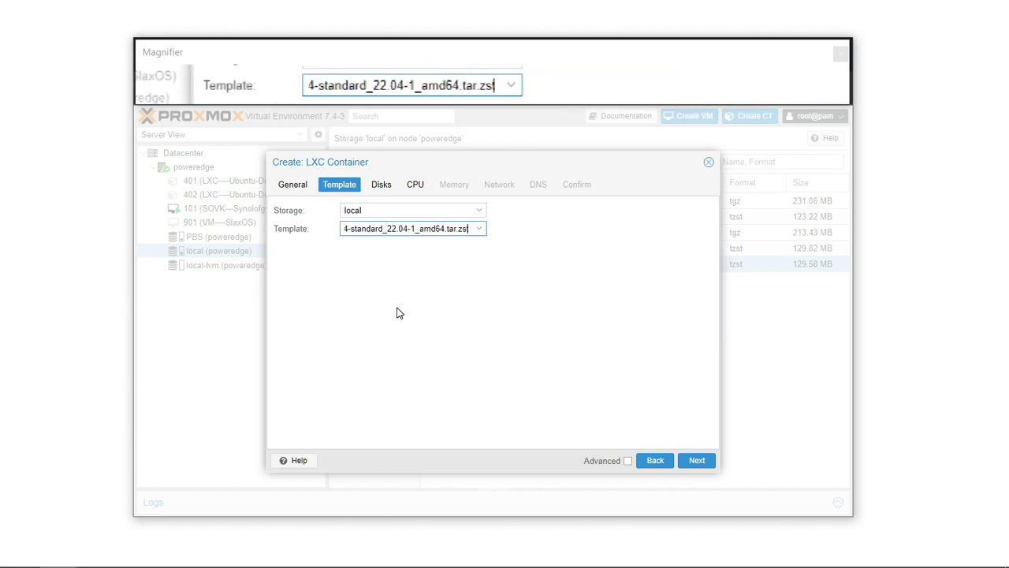
Give the container a 10 GiB disk, default CPU, 2048 MiB memory and 128 MiB swap.
{"action": "left_click", "coordinate": [686, 464]}
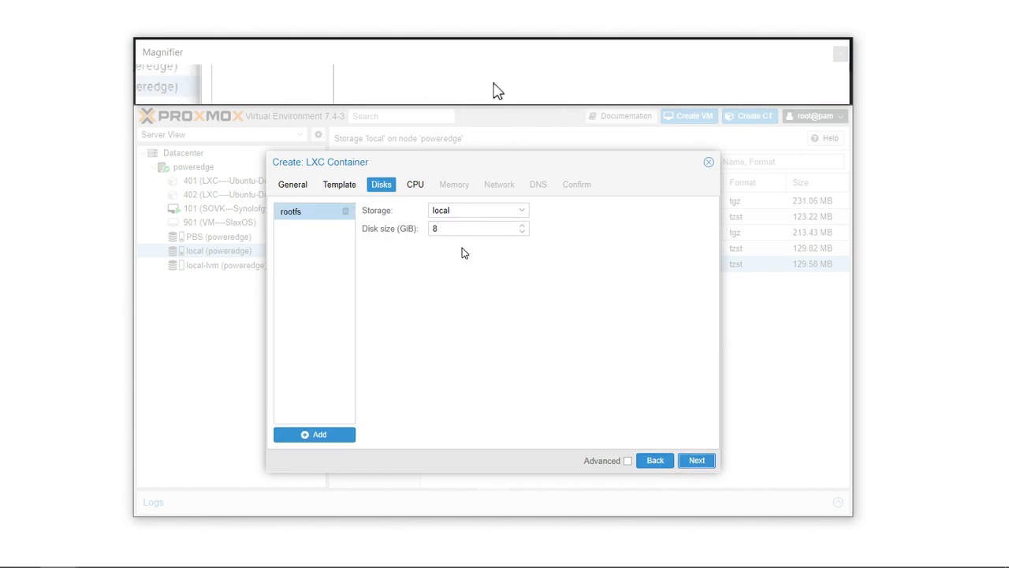
{"action": "type", "text": "10"}
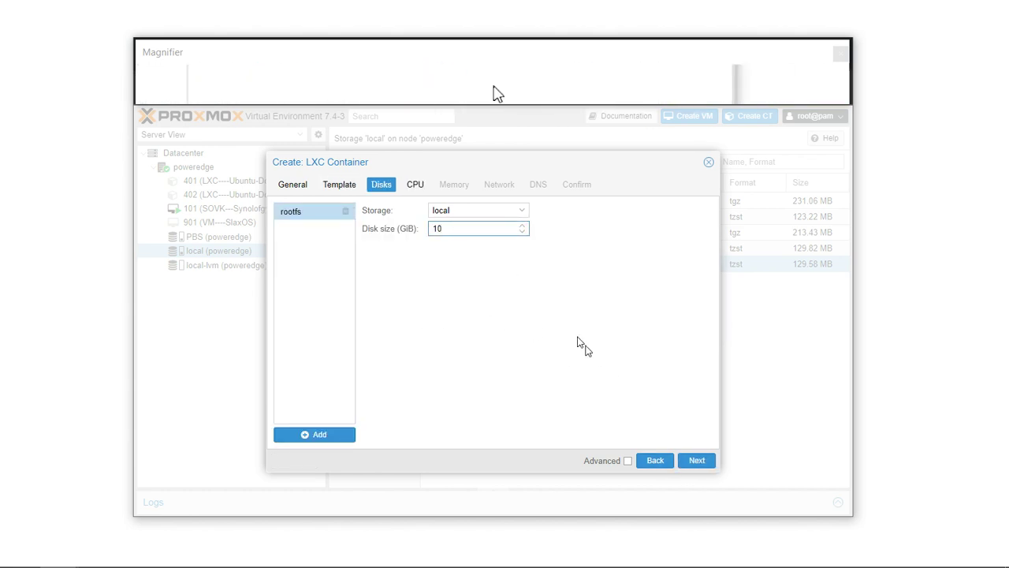
{"action": "left_click", "coordinate": [697, 462]}
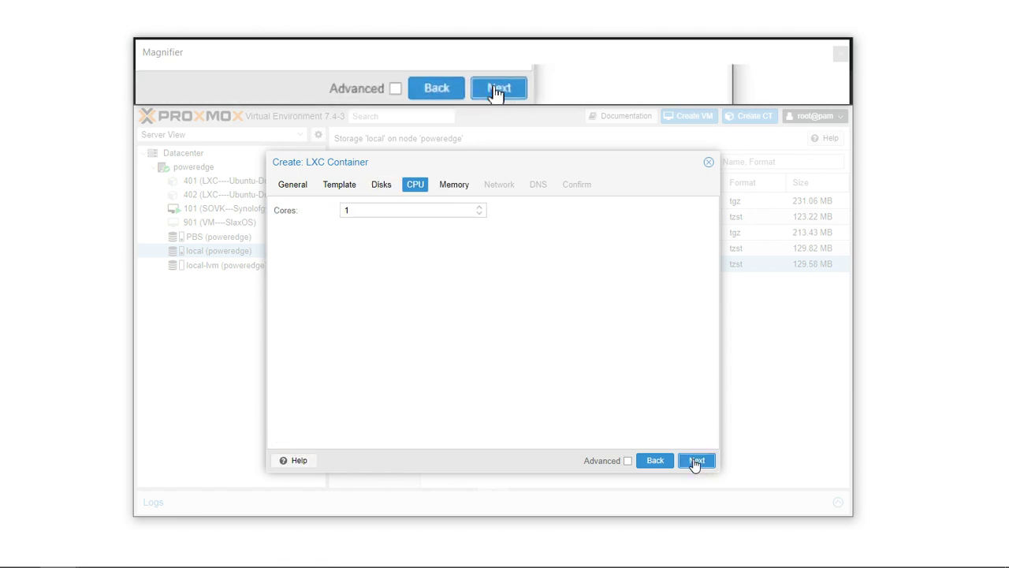
{"action": "left_click", "coordinate": [696, 462]}
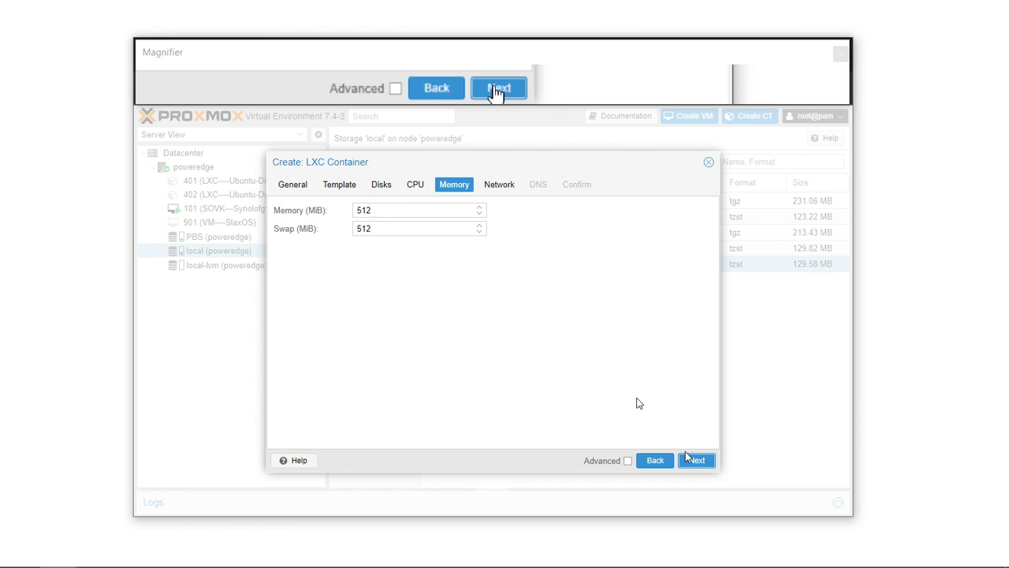
{"action": "double_click", "coordinate": [376, 210]}
{"action": "type", "text": "20"}
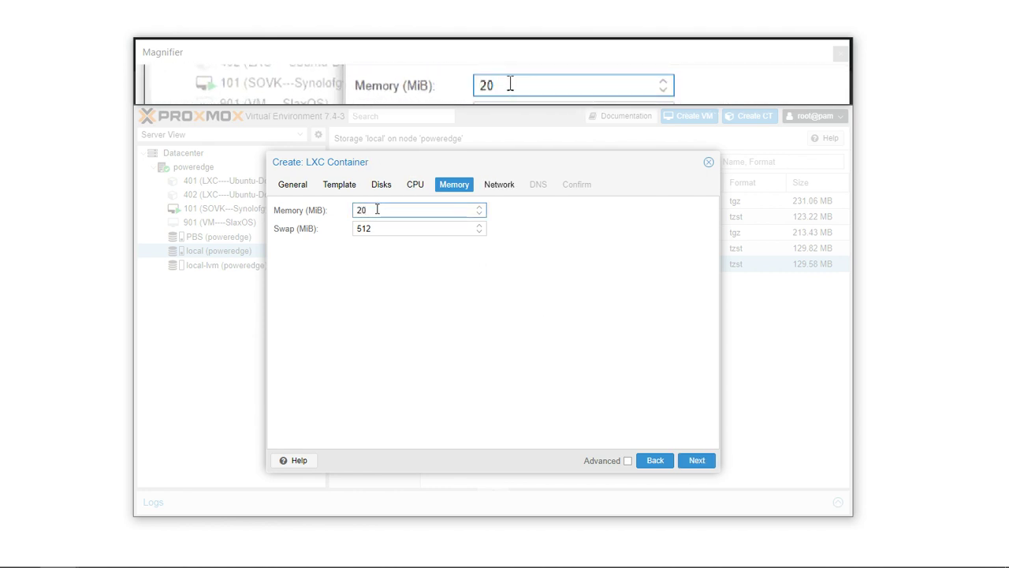
{"action": "type", "text": "48"}
{"action": "key", "text": "Tab"}
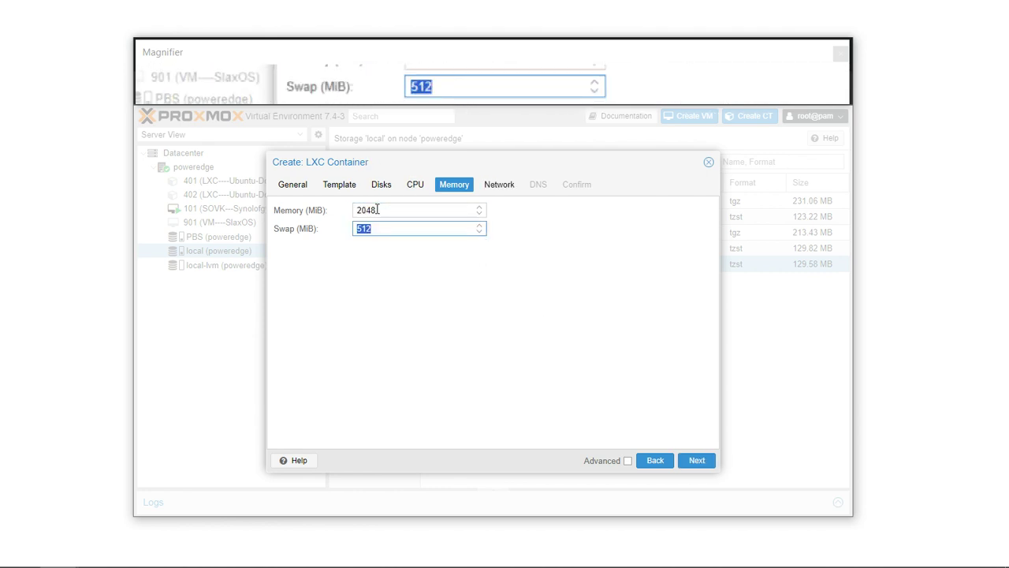
{"action": "type", "text": "128"}
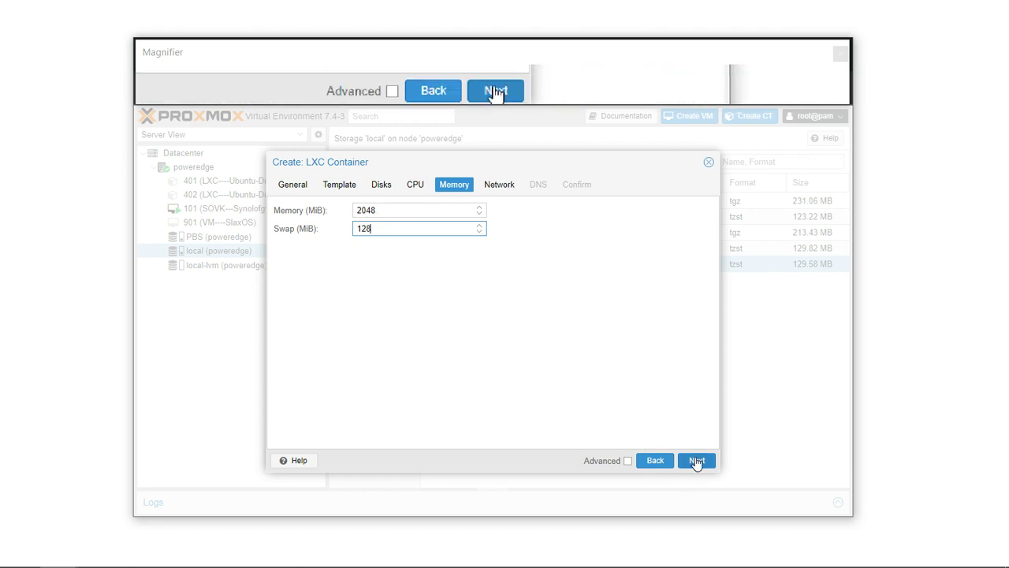
Enter static IPv4 address 192.168.1.98/24 on the Network tab.
{"action": "left_click", "coordinate": [696, 462]}
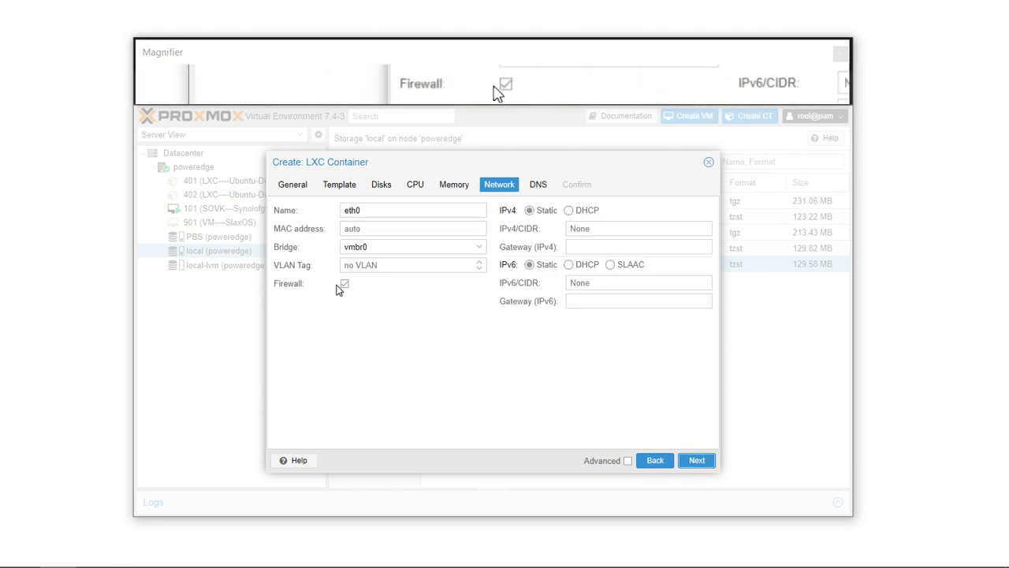
{"action": "left_click", "coordinate": [599, 227]}
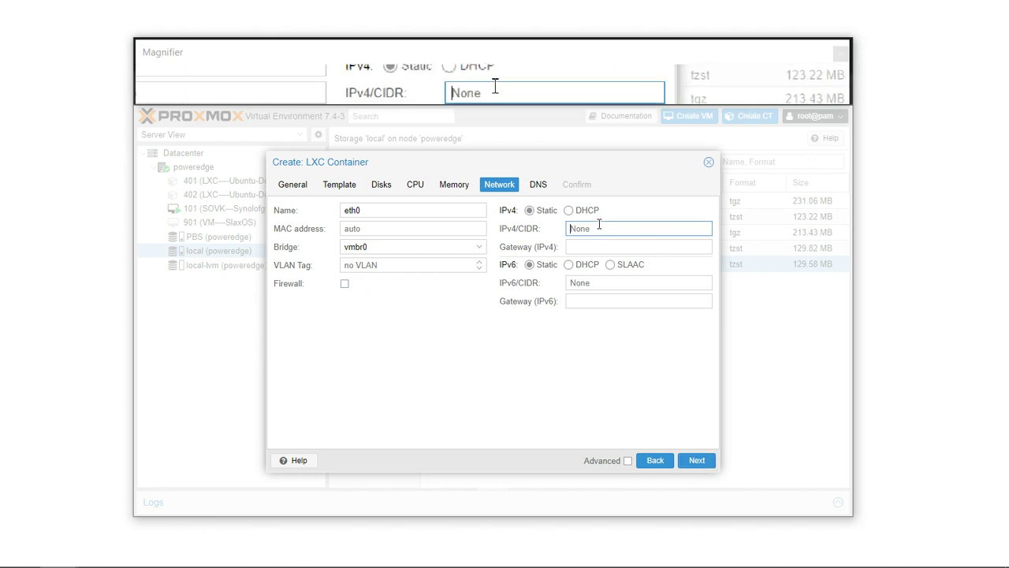
{"action": "type", "text": "192.168"}
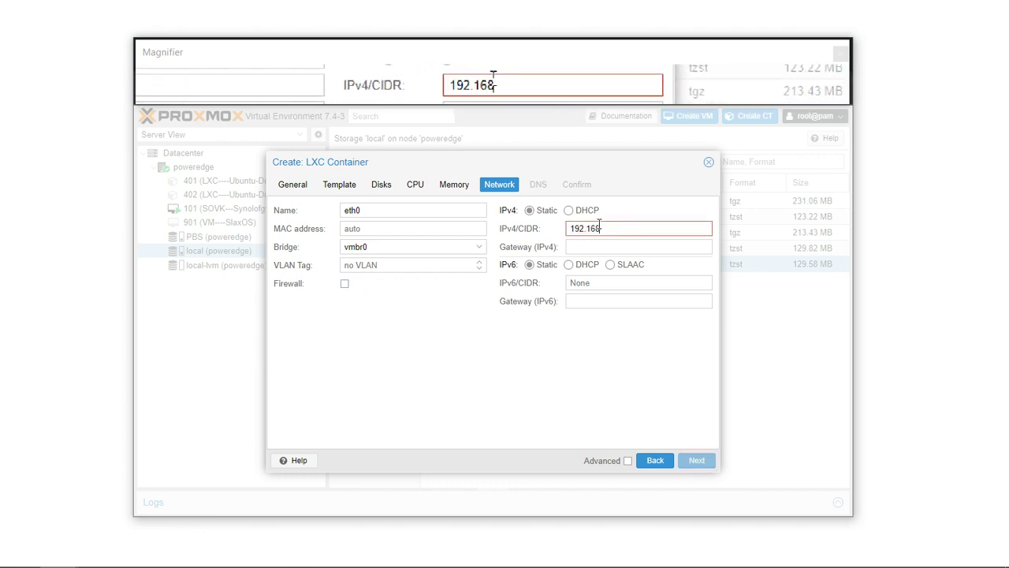
{"action": "type", "text": ".1."}
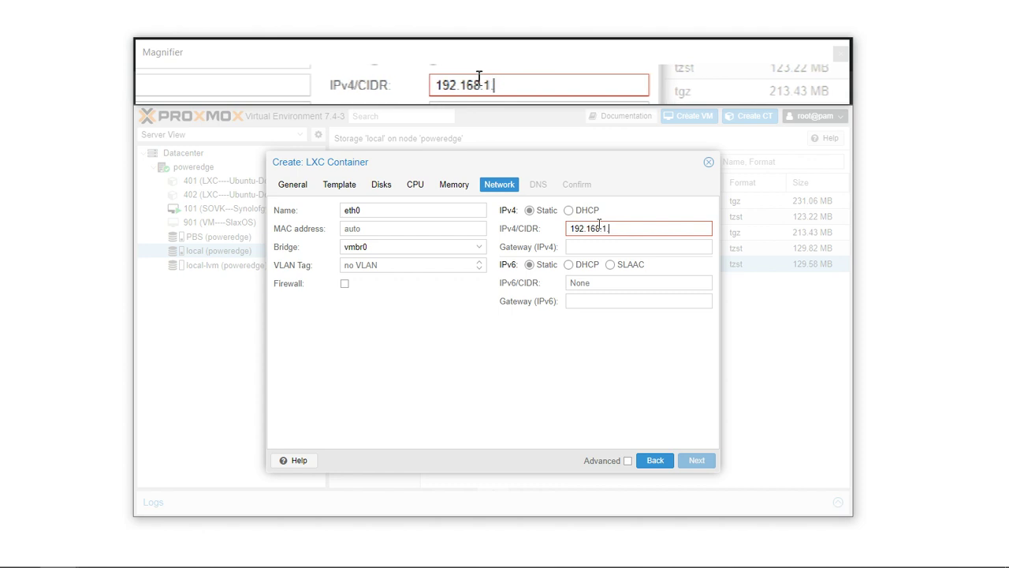
{"action": "type", "text": "98"}
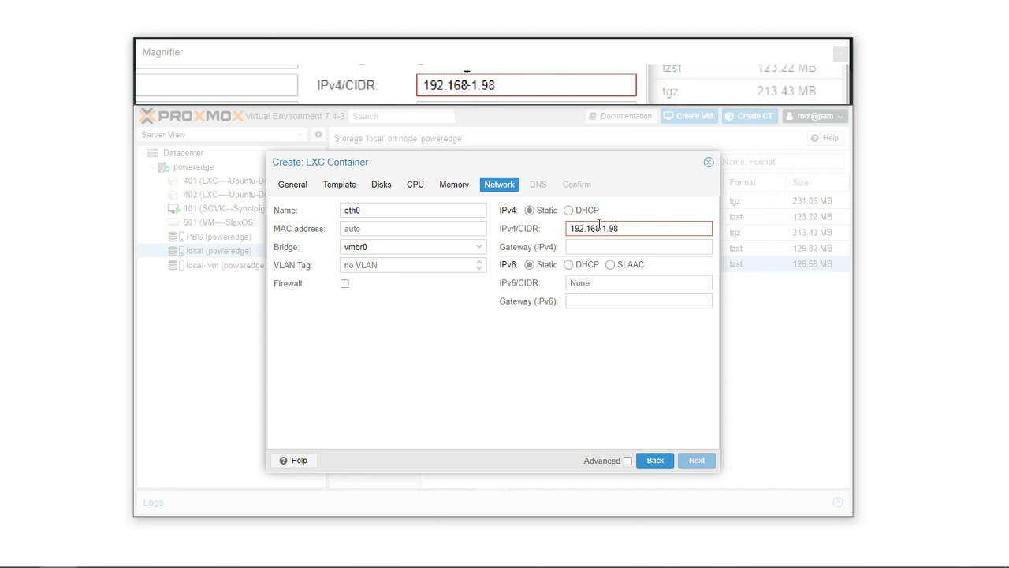
{"action": "type", "text": "/24"}
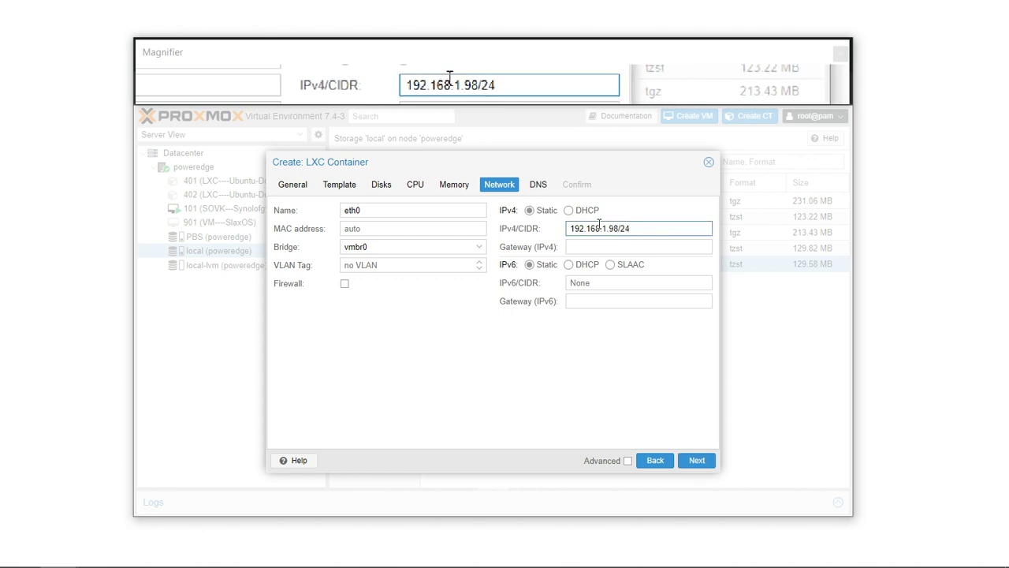
Set the gateway to 192.168.1.1 and continue to DNS settings.
{"action": "key", "text": "ctrl+a"}
{"action": "key", "text": "ctrl+c"}
{"action": "key", "text": "Tab"}
{"action": "key", "text": "ctrl+v"}
{"action": "key", "text": "BackSpace"}
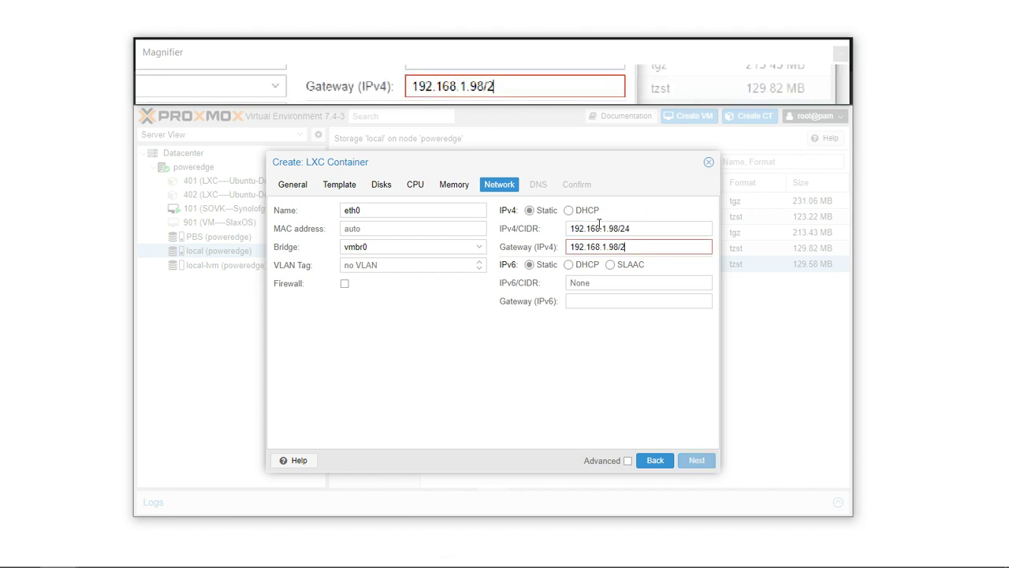
{"action": "key", "text": "BackSpace"}
{"action": "key", "text": "BackSpace"}
{"action": "key", "text": "BackSpace"}
{"action": "key", "text": "BackSpace"}
{"action": "type", "text": "1"}
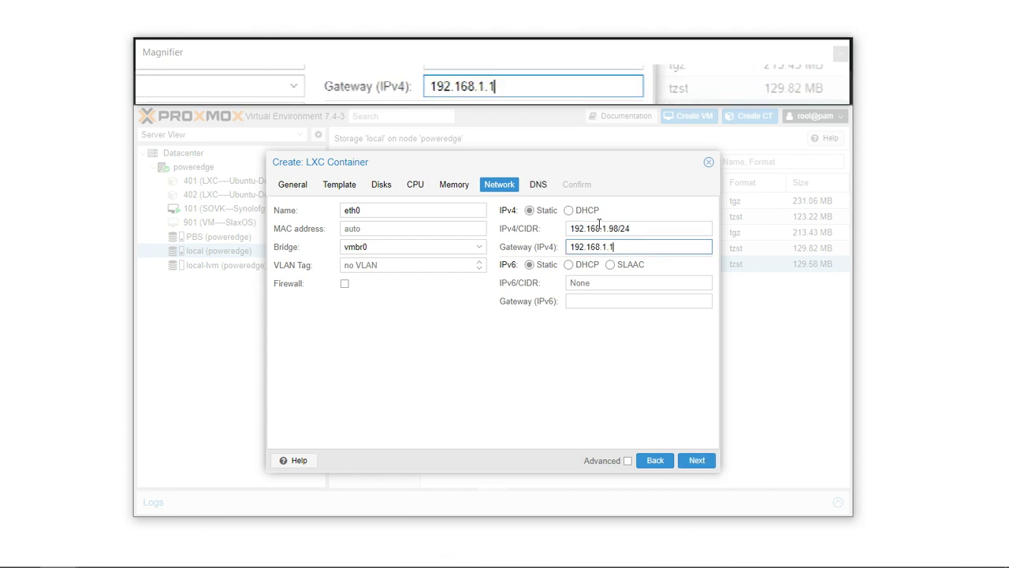
{"action": "key", "text": "ctrl+a"}
{"action": "left_click", "coordinate": [697, 460]}
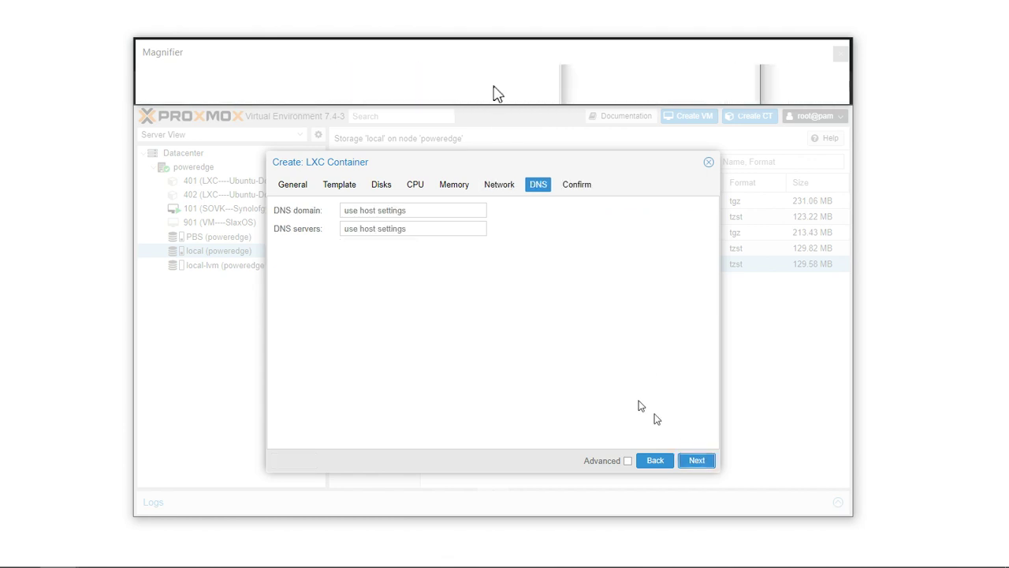
Set DNS server 192.168.1.1, enable Start after created, and finish creating container 7732.
{"action": "left_click", "coordinate": [445, 226]}
{"action": "key", "text": "ctrl+v"}
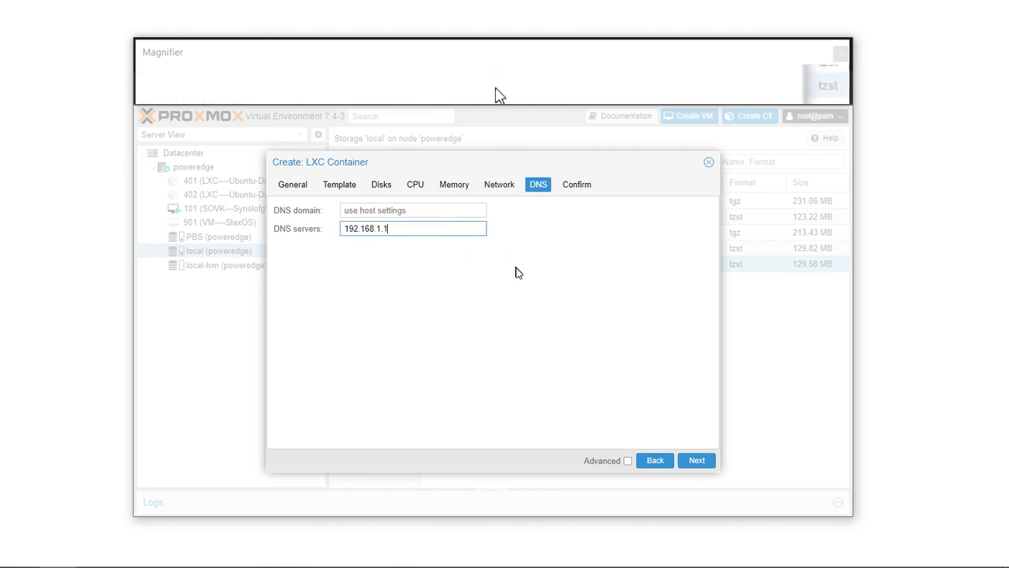
{"action": "left_click", "coordinate": [698, 461]}
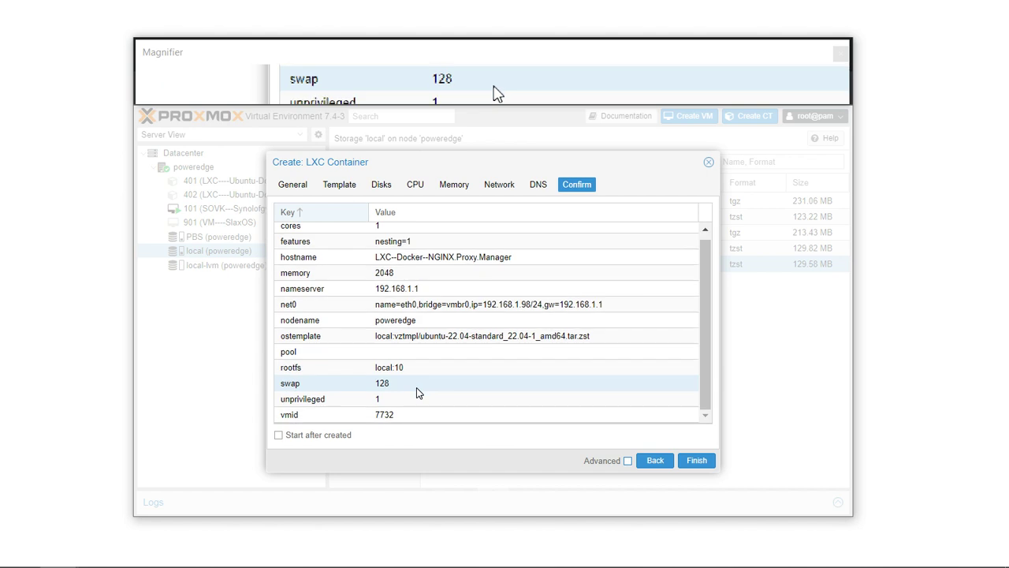
{"action": "scroll", "coordinate": [352, 418], "scroll_direction": "down", "scroll_amount": 1}
{"action": "left_click", "coordinate": [278, 435]}
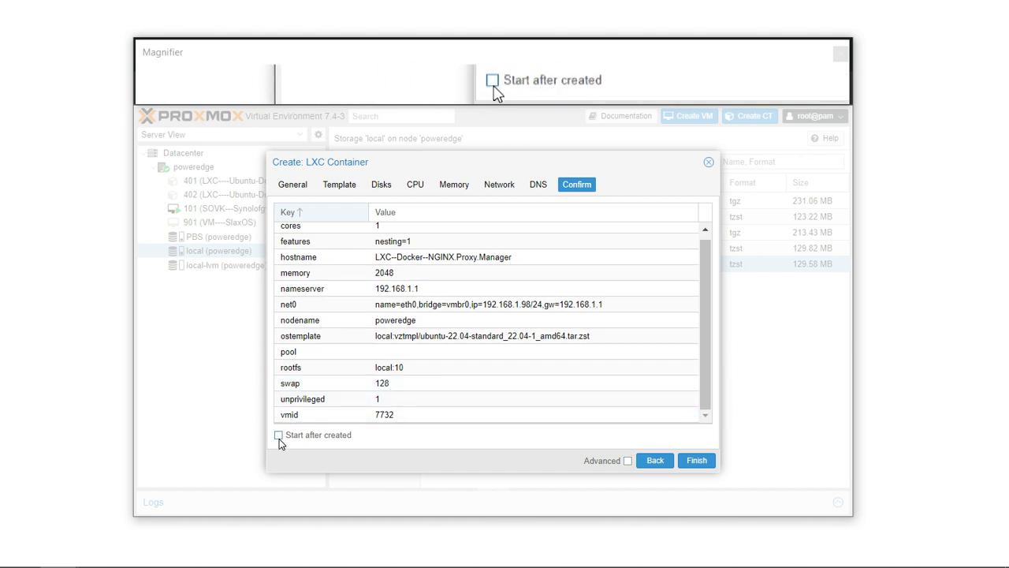
{"action": "left_click", "coordinate": [698, 462]}
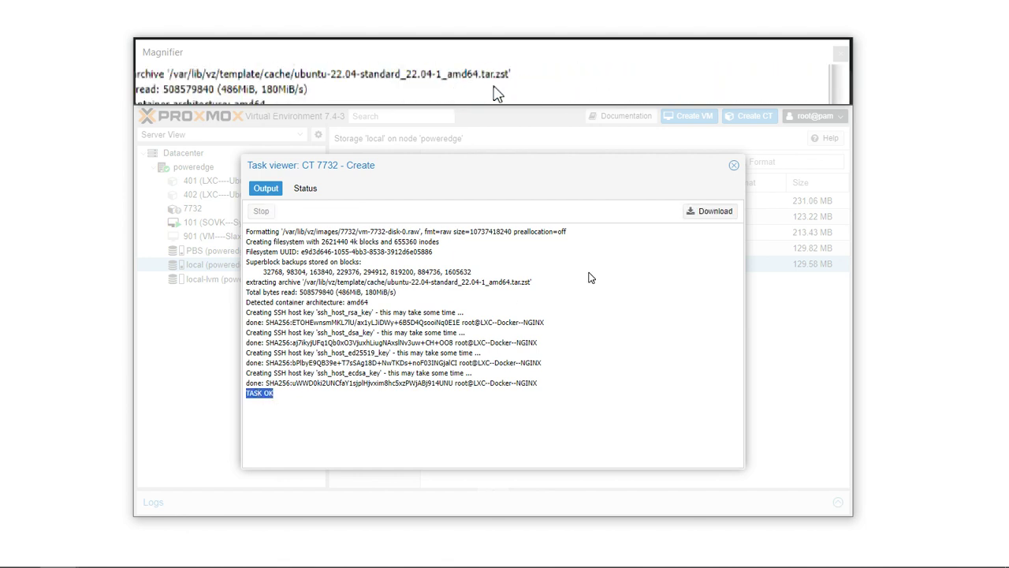
Open container 7732's console address in a new private browser window.
{"action": "left_click", "coordinate": [733, 165]}
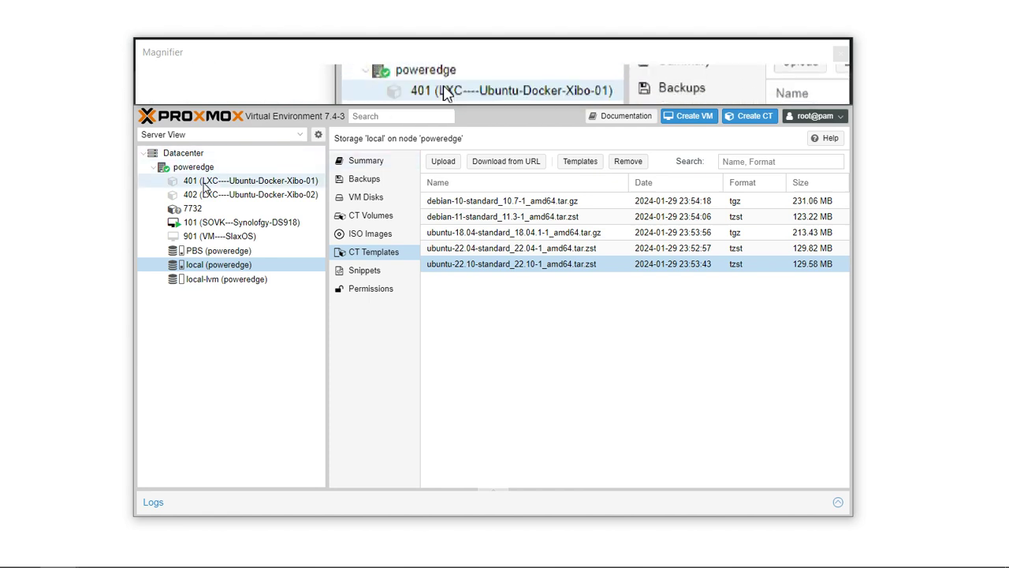
{"action": "left_click", "coordinate": [194, 211]}
{"action": "left_click", "coordinate": [195, 213]}
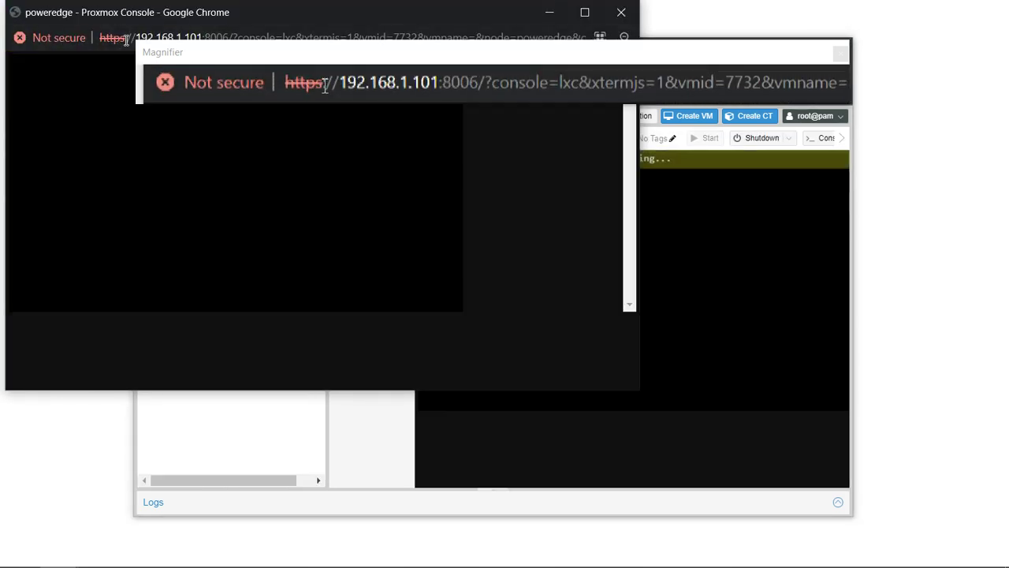
{"action": "left_click", "coordinate": [126, 37]}
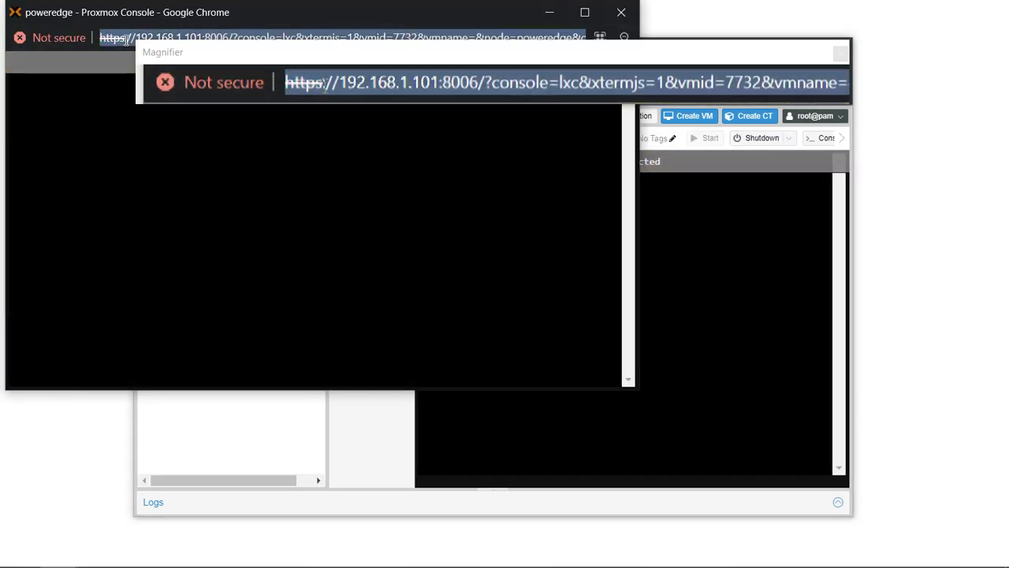
{"action": "key", "text": "ctrl+w"}
{"action": "left_click", "coordinate": [397, 127]}
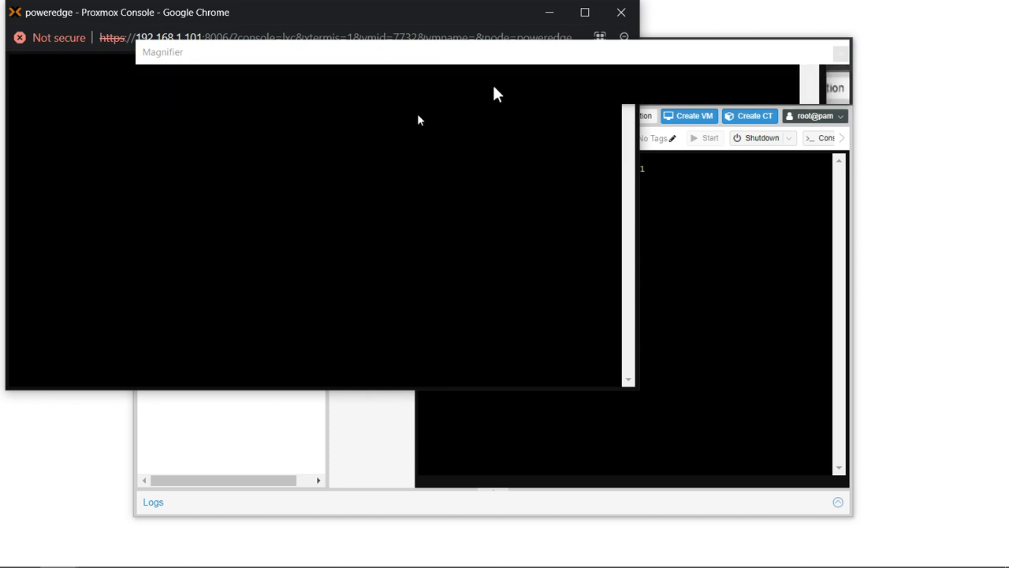
{"action": "key", "text": "ctrl+shift+n"}
{"action": "key", "text": "ctrl+v"}
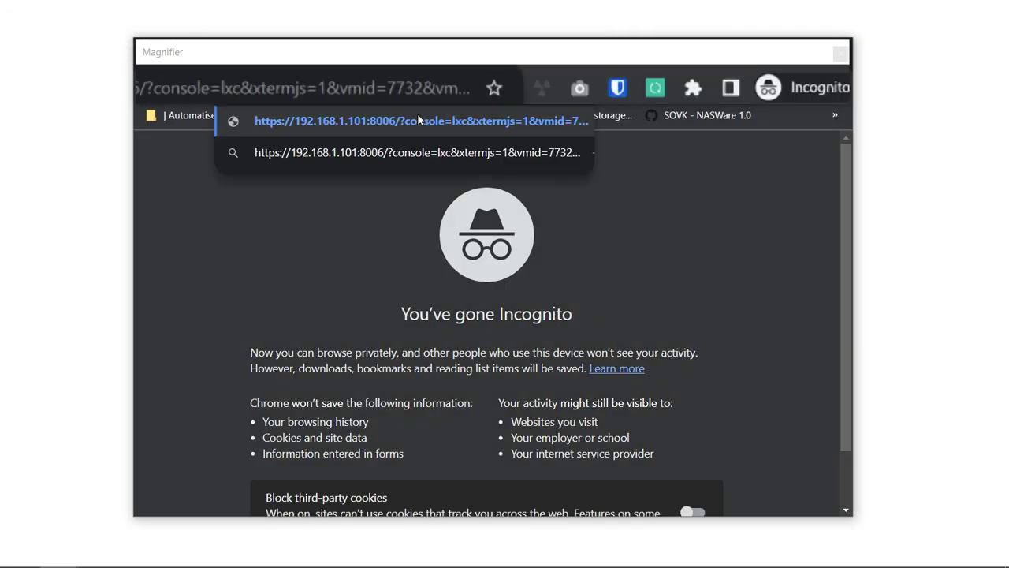
{"action": "key", "text": "Return"}
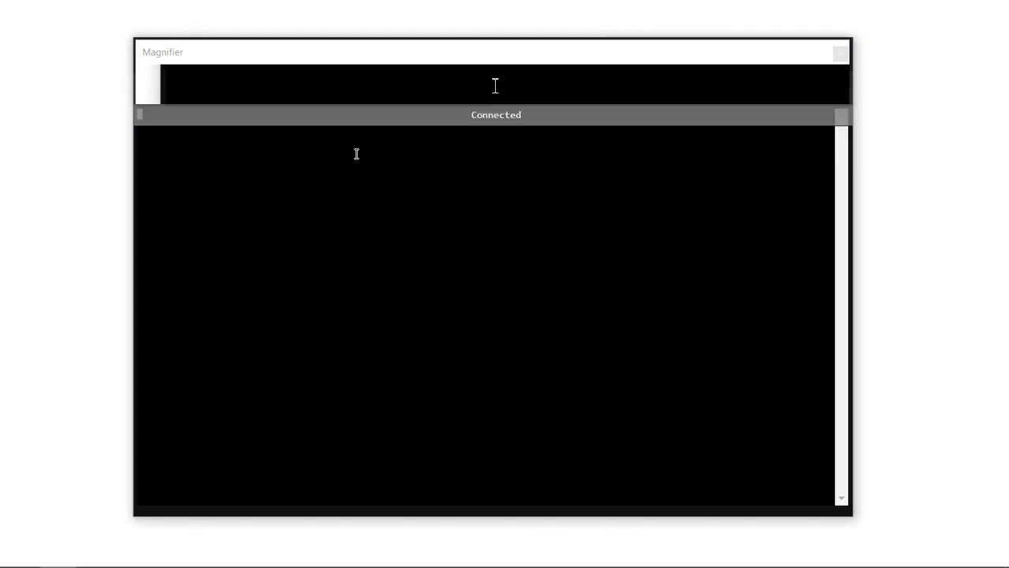
Log in to the console as root and run clear.
{"action": "key", "text": "Return"}
{"action": "type", "text": "r--NGINX login: r"}
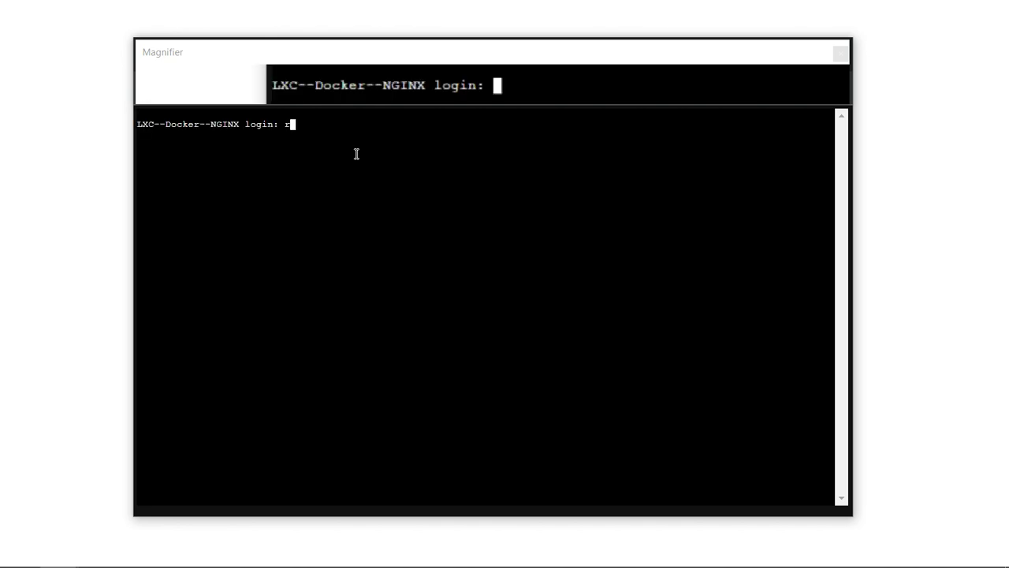
{"action": "type", "text": "oot"}
{"action": "key", "text": "Return"}
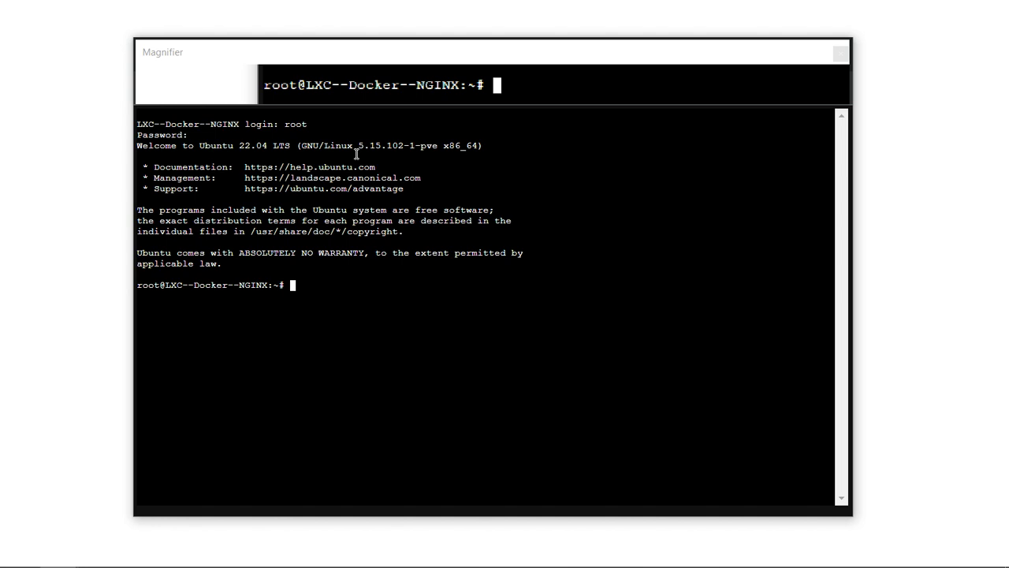
{"action": "type", "text": "clear"}
{"action": "key", "text": "Return"}
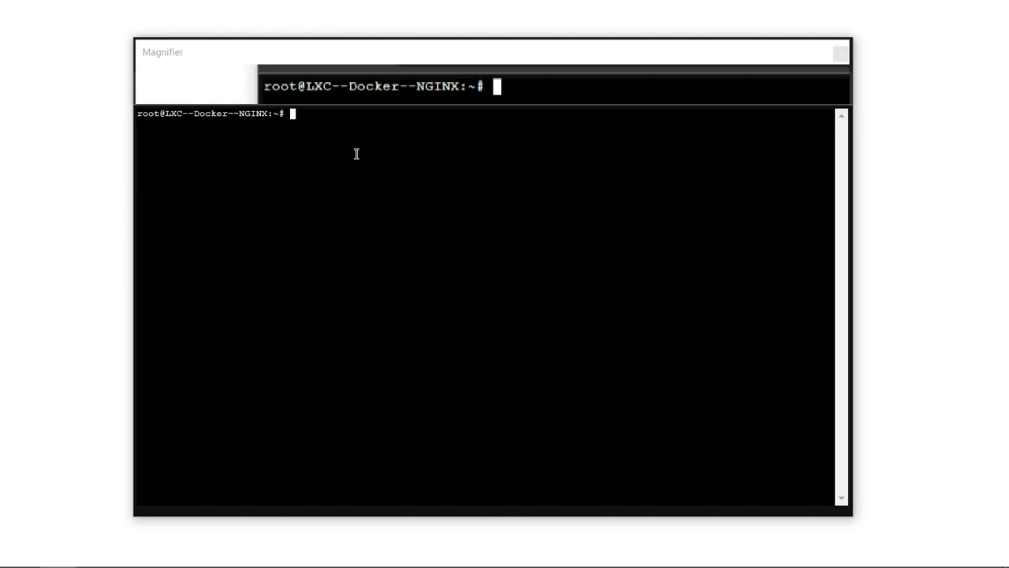
Type 'apt-get update -y && apt-get upgrade -y && apt-get install docker -y && apt-get install docker-compose -y'.
{"action": "type", "text": "apt-get update"}
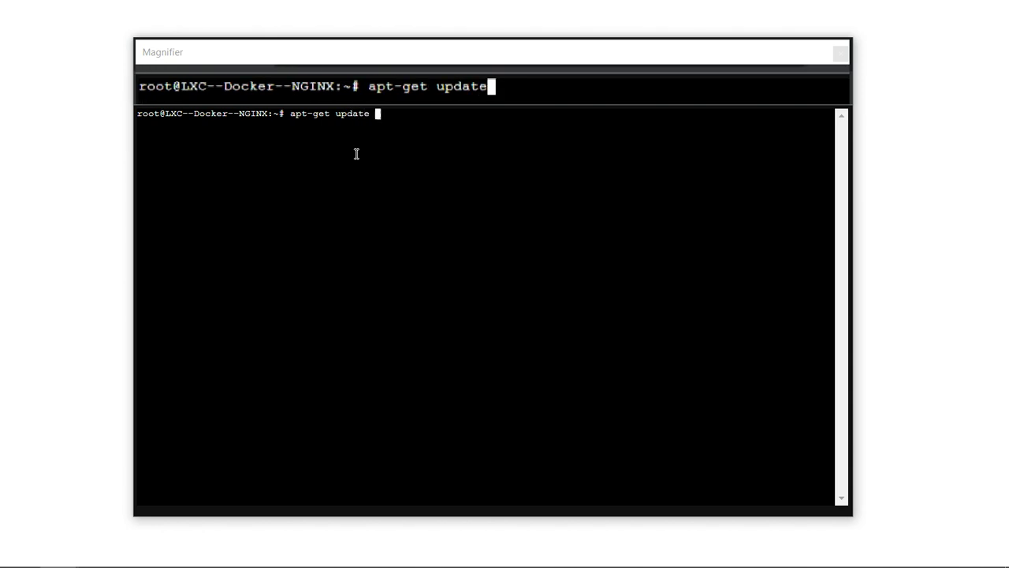
{"action": "type", "text": " -y &&"}
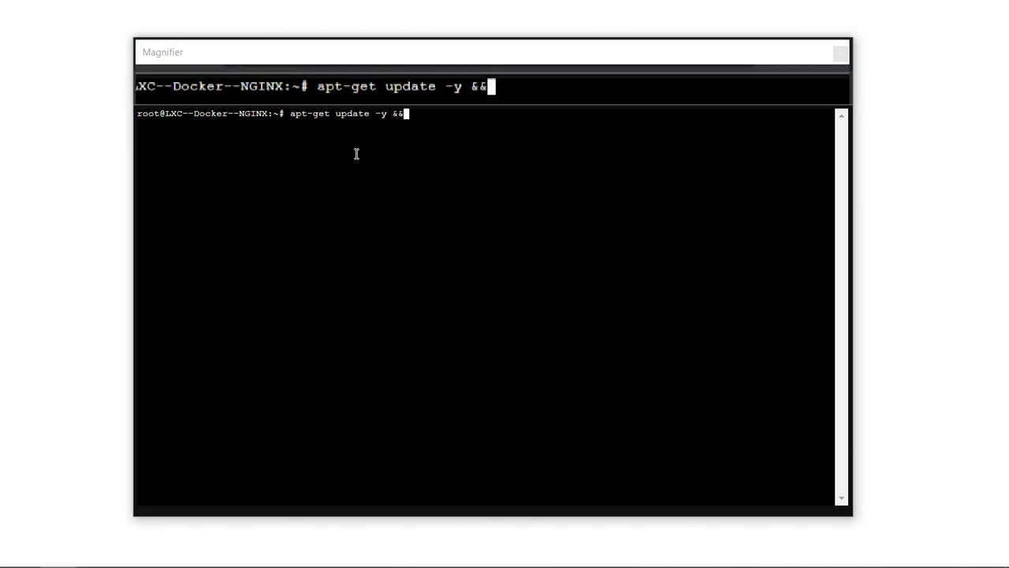
{"action": "type", "text": "apt-g4et"}
{"action": "key", "text": "BackSpace"}
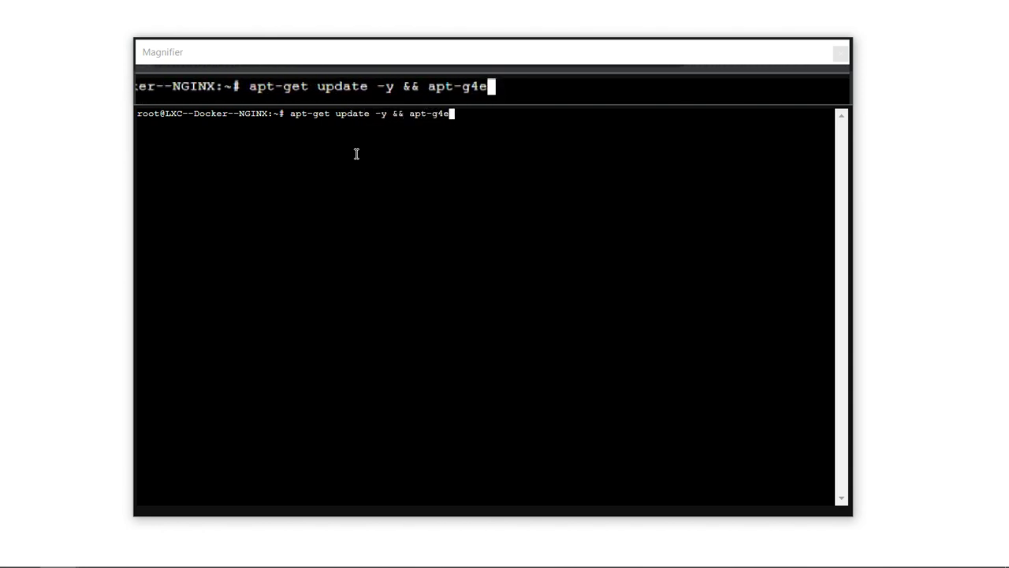
{"action": "type", "text": "upgrade"}
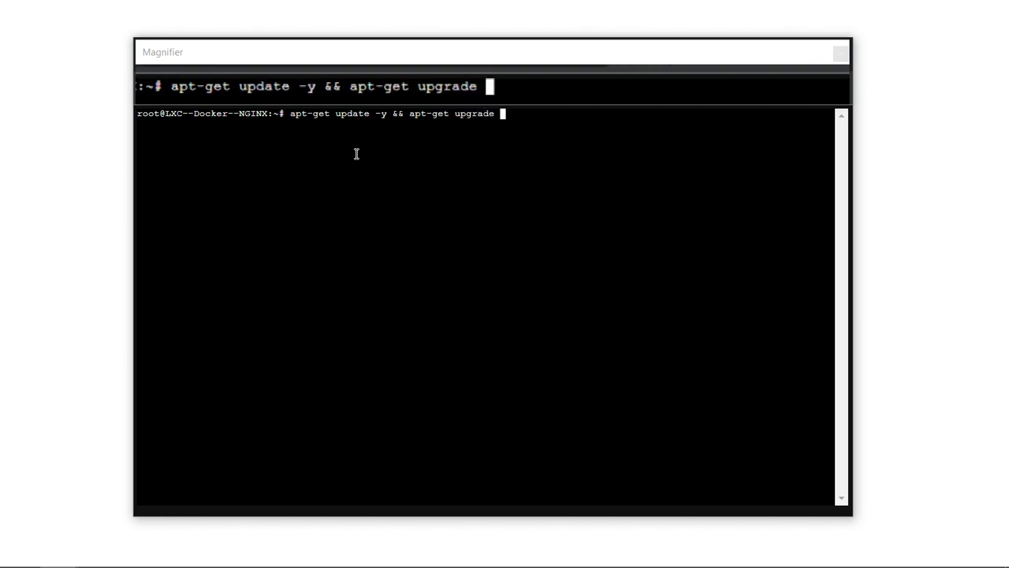
{"action": "type", "text": " -y "}
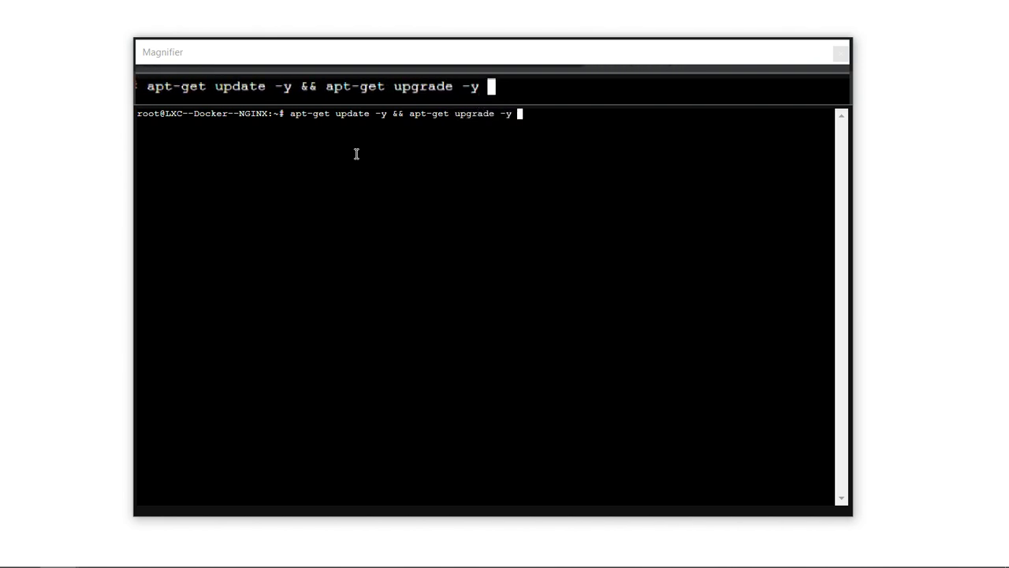
{"action": "type", "text": "&& apt-gt"}
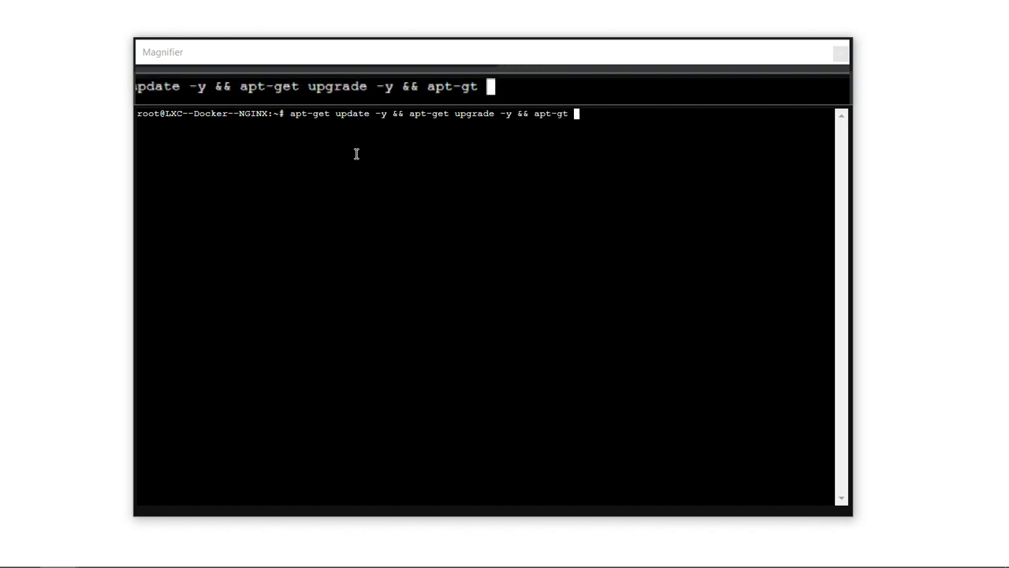
{"action": "key", "text": "BackSpace"}
{"action": "type", "text": "et ins"}
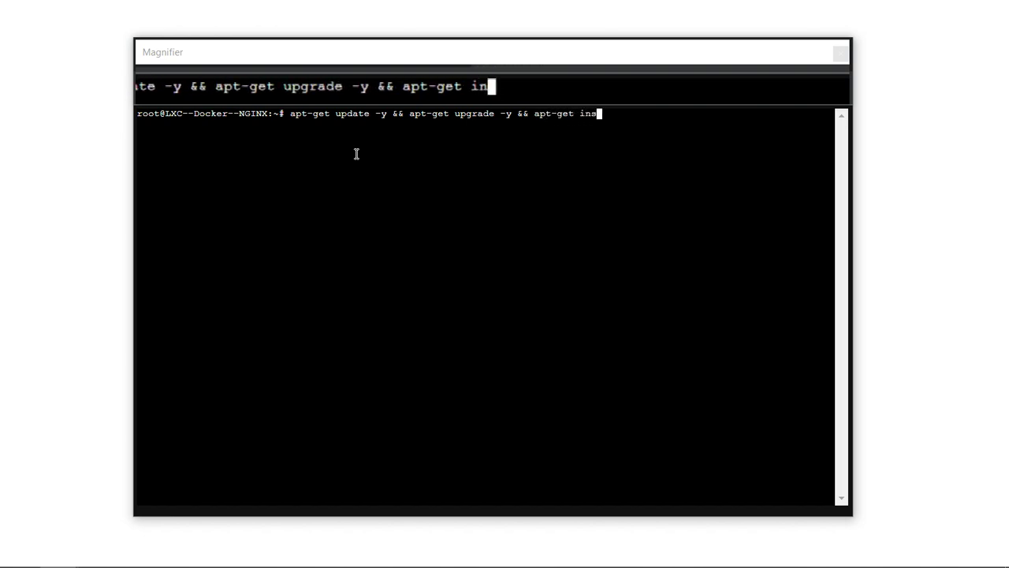
{"action": "type", "text": "tall docker"}
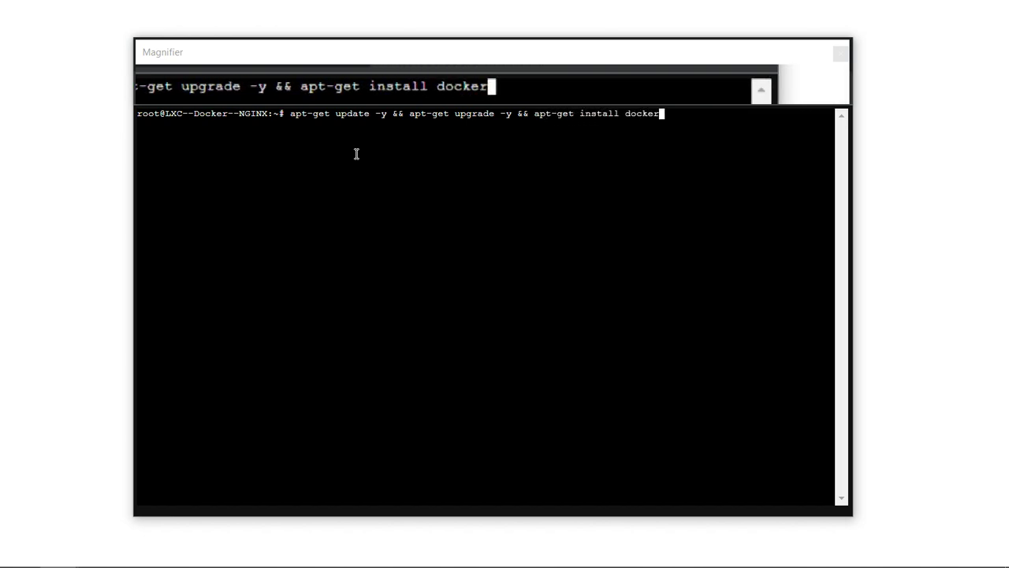
{"action": "type", "text": " -y ^^"}
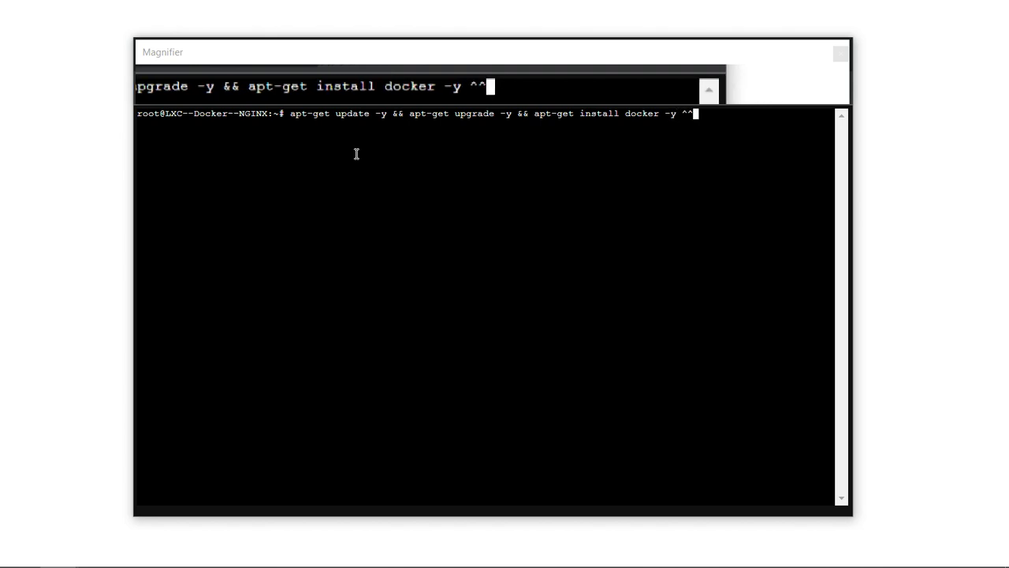
{"action": "key", "text": "BackSpace"}
{"action": "type", "text": "&& "}
{"action": "type", "text": "apt-get instt"}
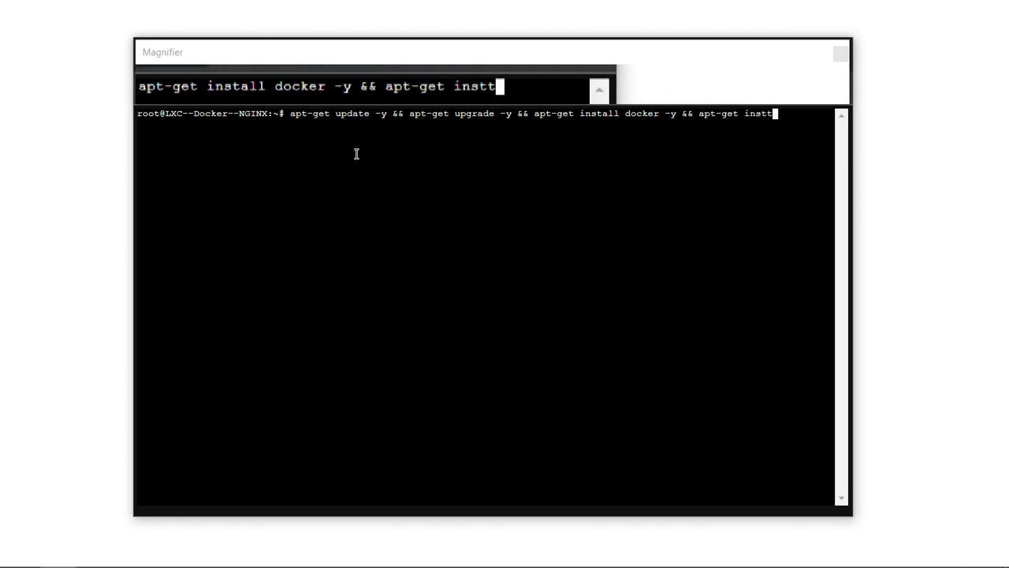
{"action": "key", "text": "BackSpace"}
{"action": "type", "text": "all"}
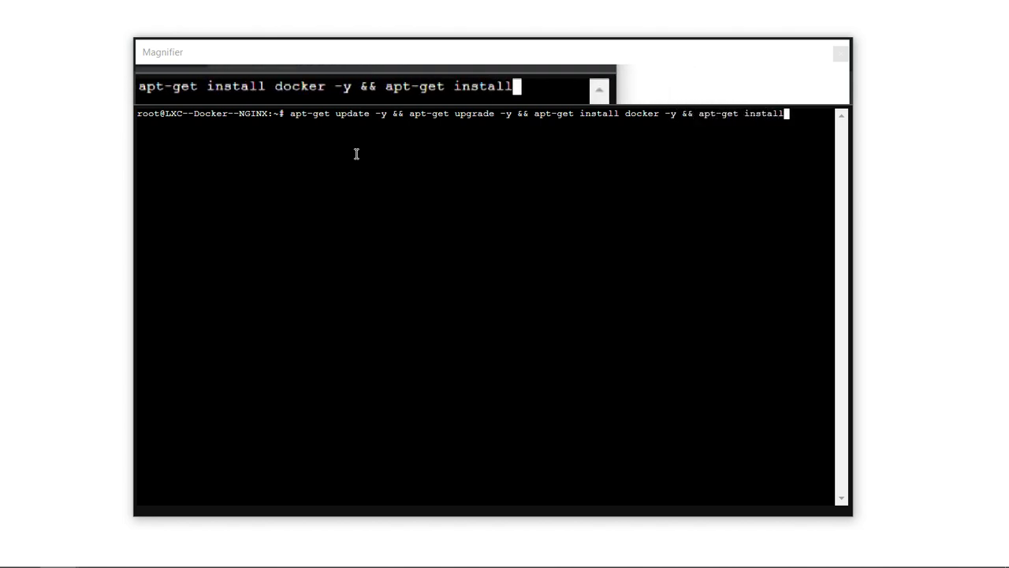
{"action": "type", "text": " docker-compose"}
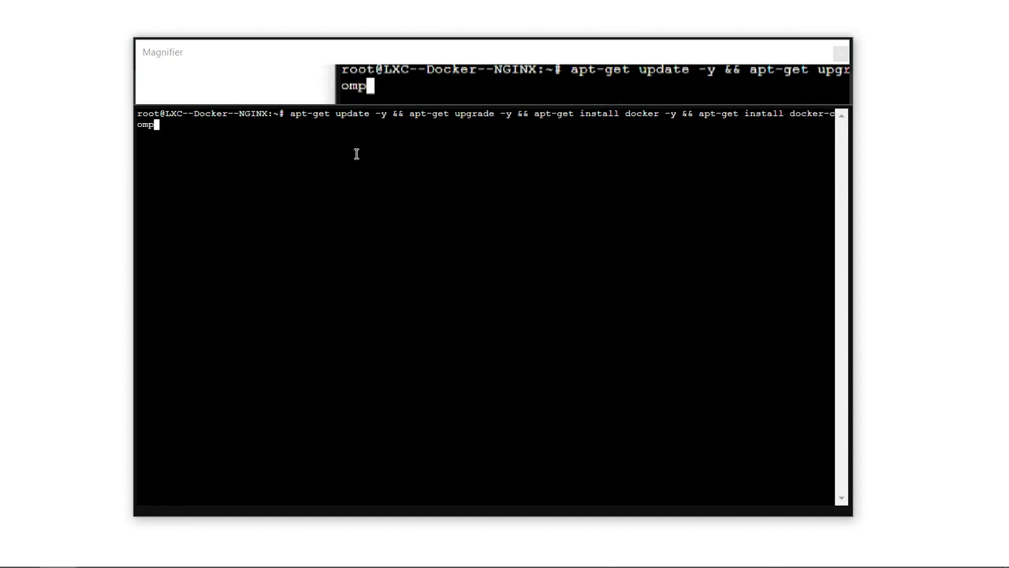
{"action": "key", "text": "BackSpace"}
{"action": "key", "text": "BackSpace"}
{"action": "key", "text": "BackSpace"}
{"action": "key", "text": "BackSpace"}
{"action": "key", "text": "BackSpace"}
{"action": "key", "text": "BackSpace"}
{"action": "key", "text": "BackSpace"}
{"action": "key", "text": "BackSpace"}
{"action": "key", "text": "BackSpace"}
{"action": "key", "text": "BackSpace"}
{"action": "key", "text": "BackSpace"}
{"action": "key", "text": "BackSpace"}
{"action": "key", "text": "BackSpace"}
{"action": "key", "text": "BackSpace"}
{"action": "key", "text": "BackSpace"}
{"action": "key", "text": "BackSpace"}
{"action": "key", "text": "BackSpace"}
{"action": "key", "text": "BackSpace"}
{"action": "key", "text": "BackSpace"}
{"action": "key", "text": "BackSpace"}
{"action": "key", "text": "BackSpace"}
{"action": "key", "text": "BackSpace"}
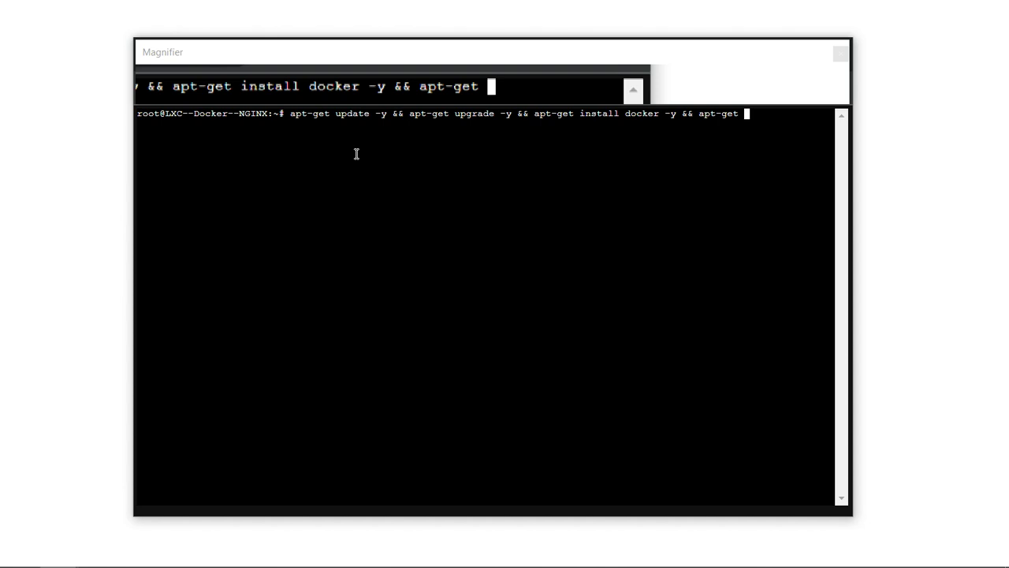
{"action": "type", "text": "inst"}
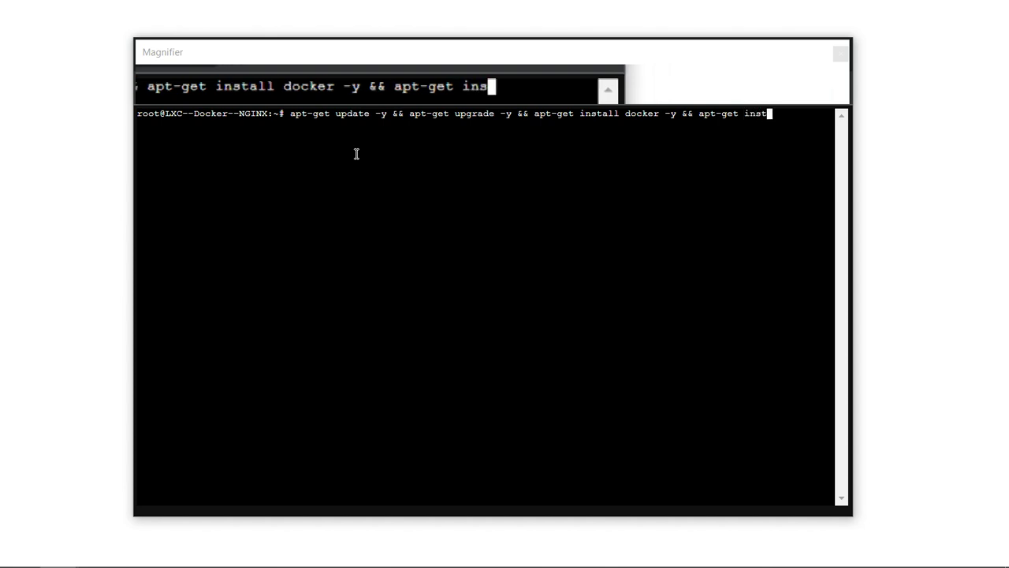
{"action": "type", "text": "all docker-compose"}
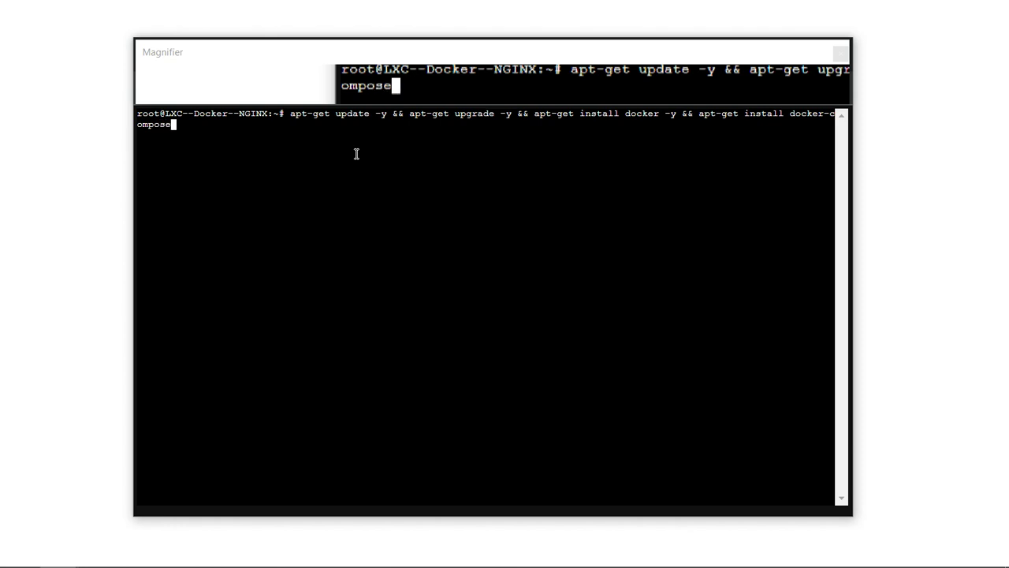
{"action": "type", "text": " -y"}
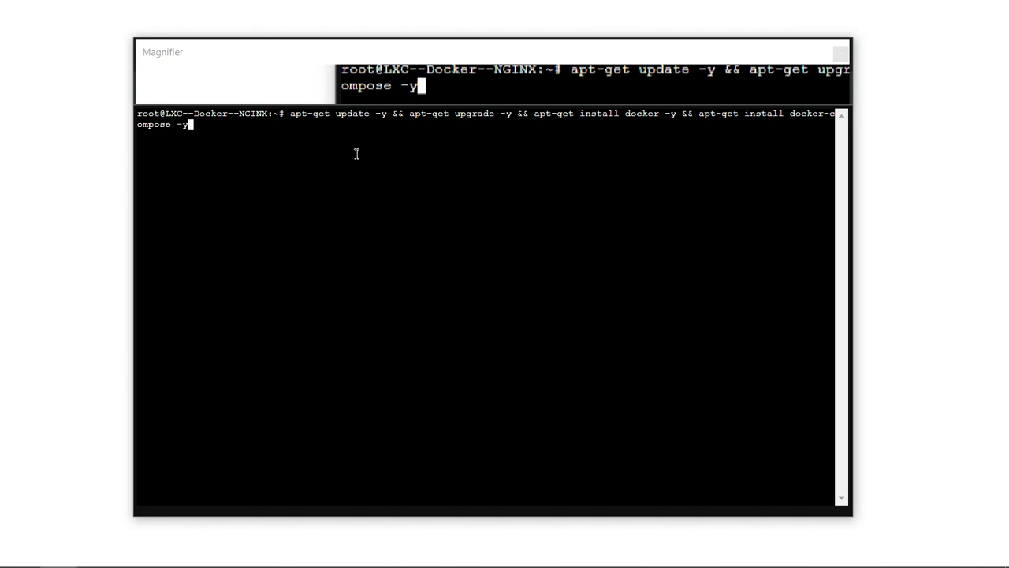
Run the chained command until docker.io 24.0.5 and docker-compose 1.29.2 finish installing.
{"action": "key", "text": "Return"}
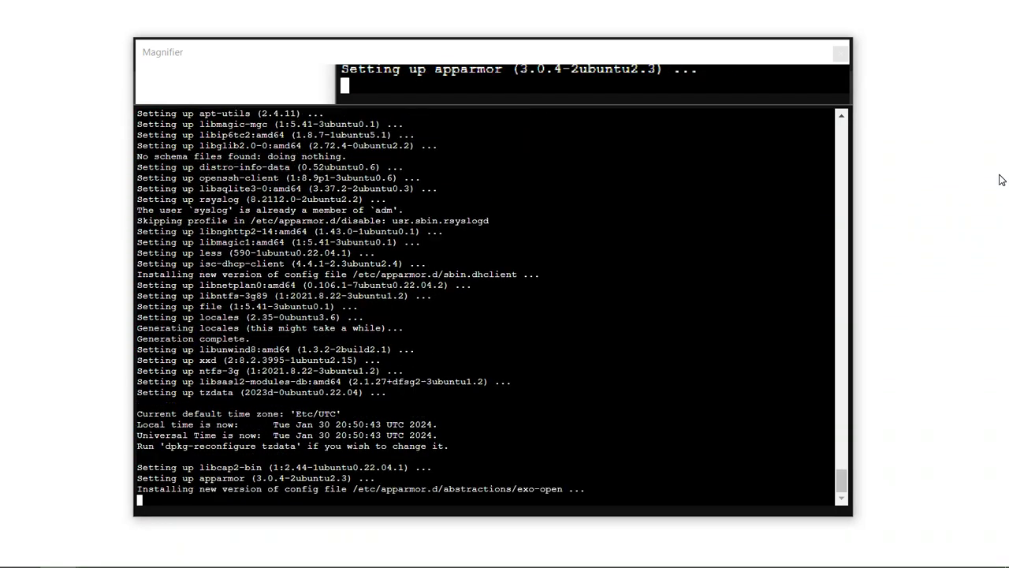
{"action": "mouse_move", "coordinate": [532, 563]}
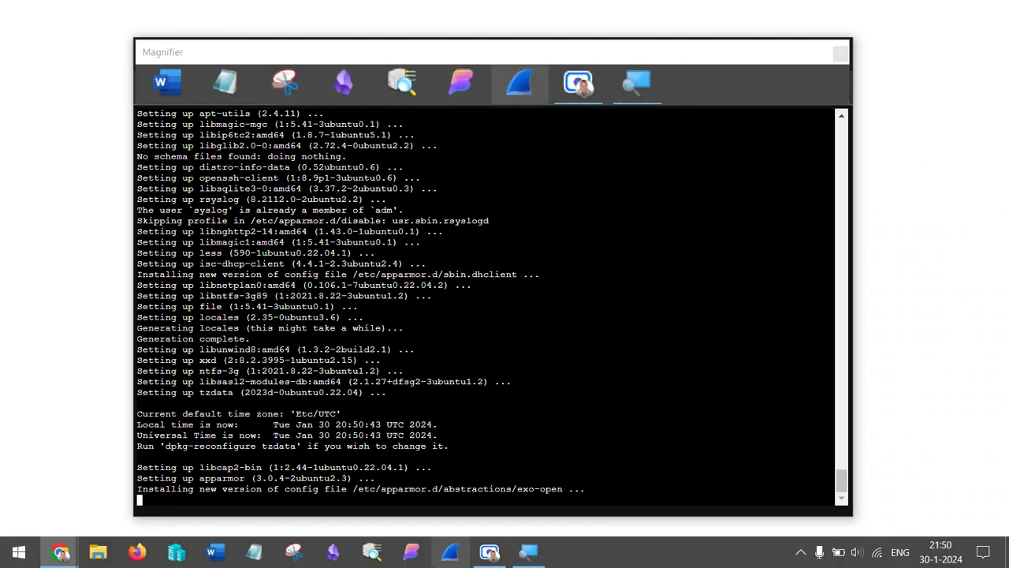
{"action": "left_click", "coordinate": [489, 552]}
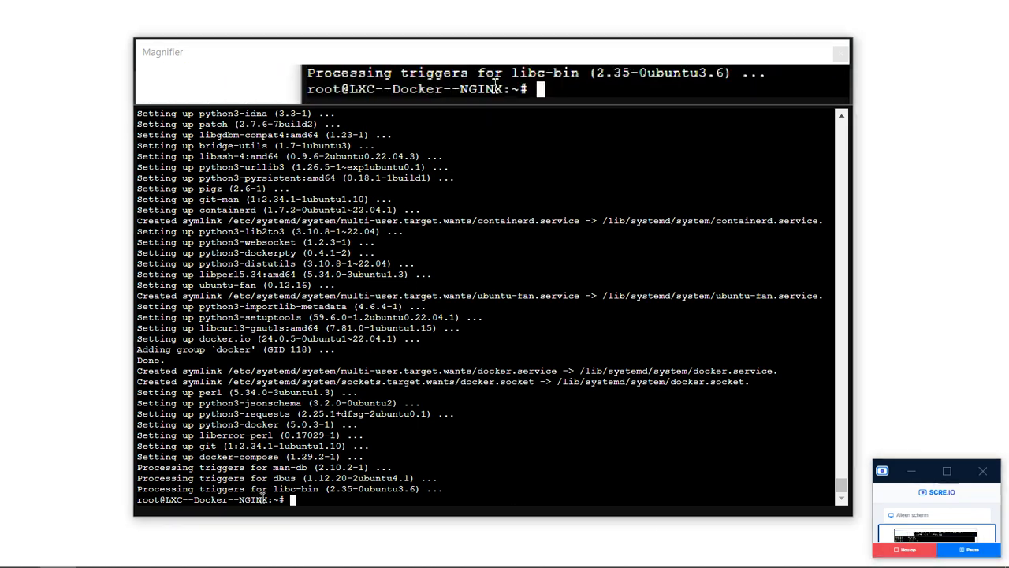
Clear the console and rerun the apt-get update and install, showing docker and docker-compose already newest.
{"action": "type", "text": "clear"}
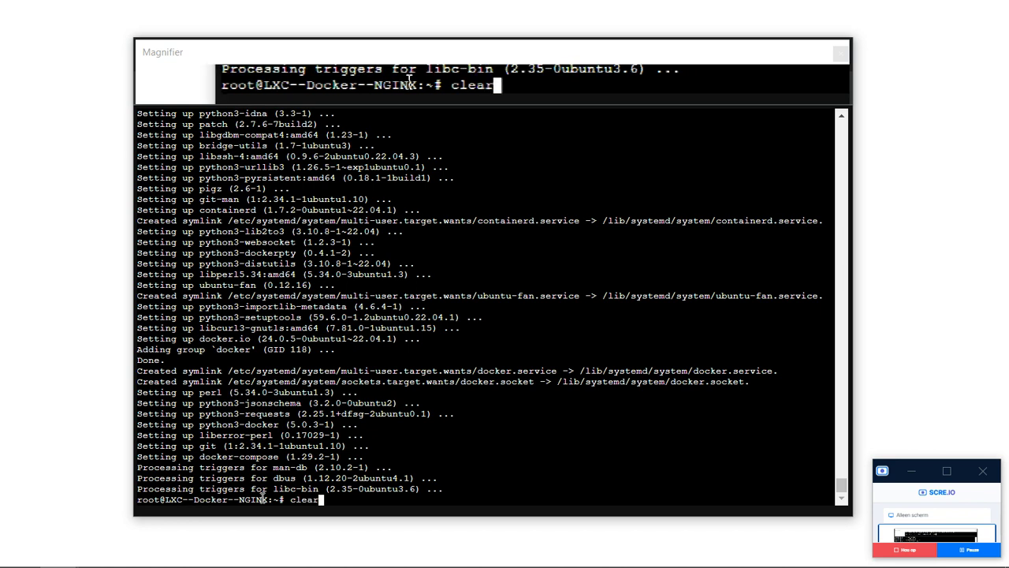
{"action": "key", "text": "Return"}
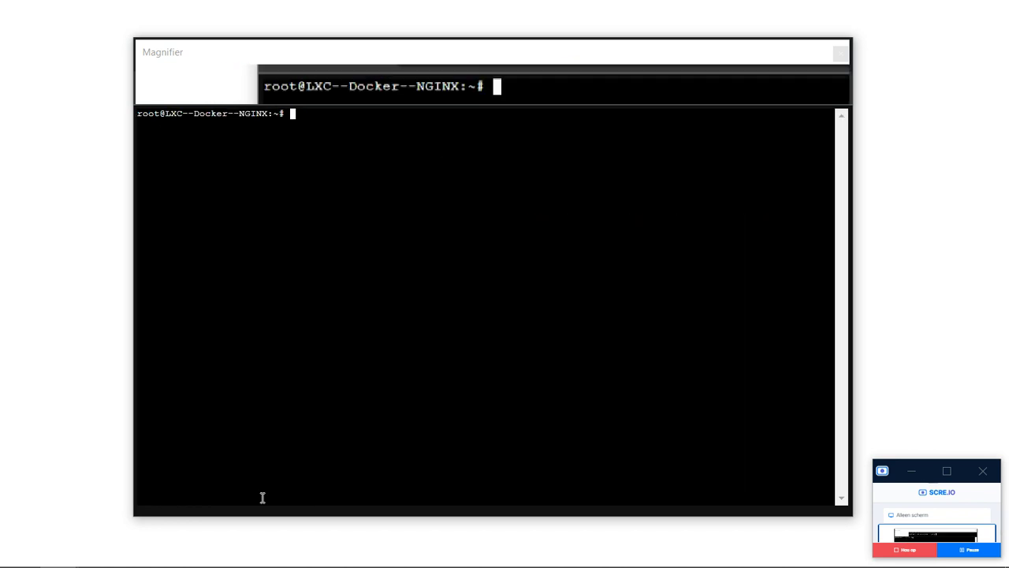
{"action": "key", "text": "Up"}
{"action": "key", "text": "Up"}
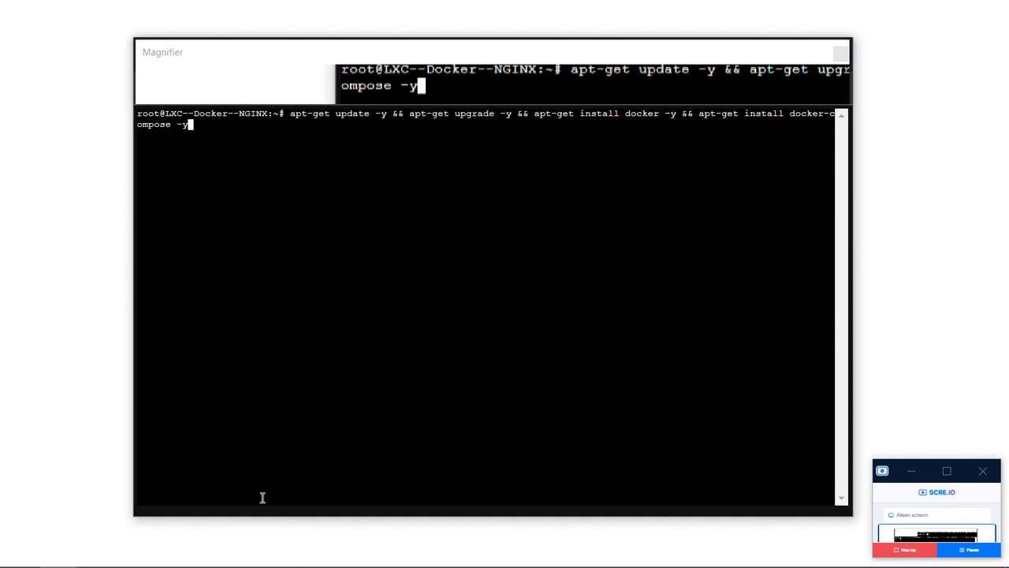
{"action": "key", "text": "Return"}
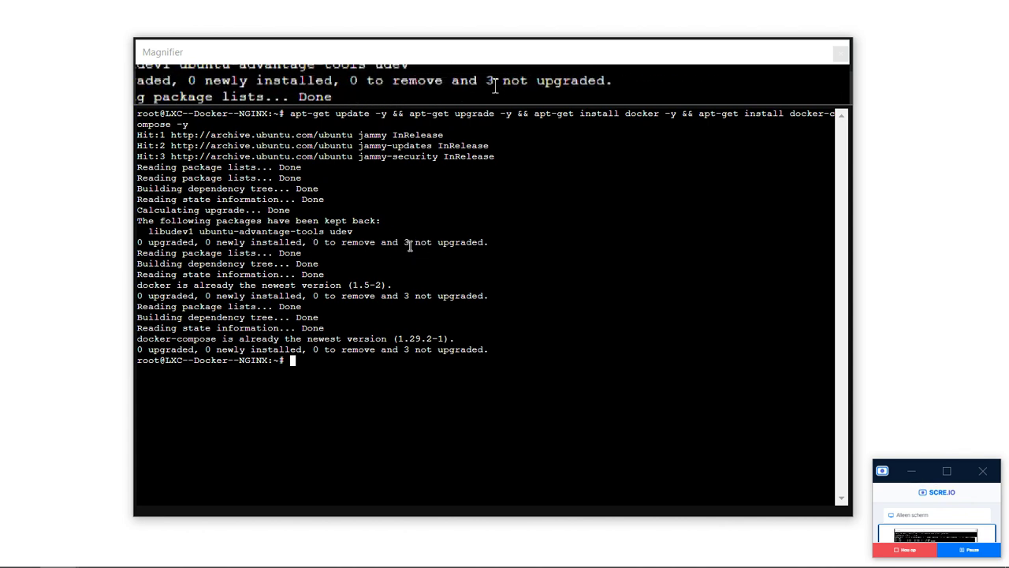
{"action": "left_click_drag", "start_coordinate": [432, 242], "coordinate": [406, 242]}
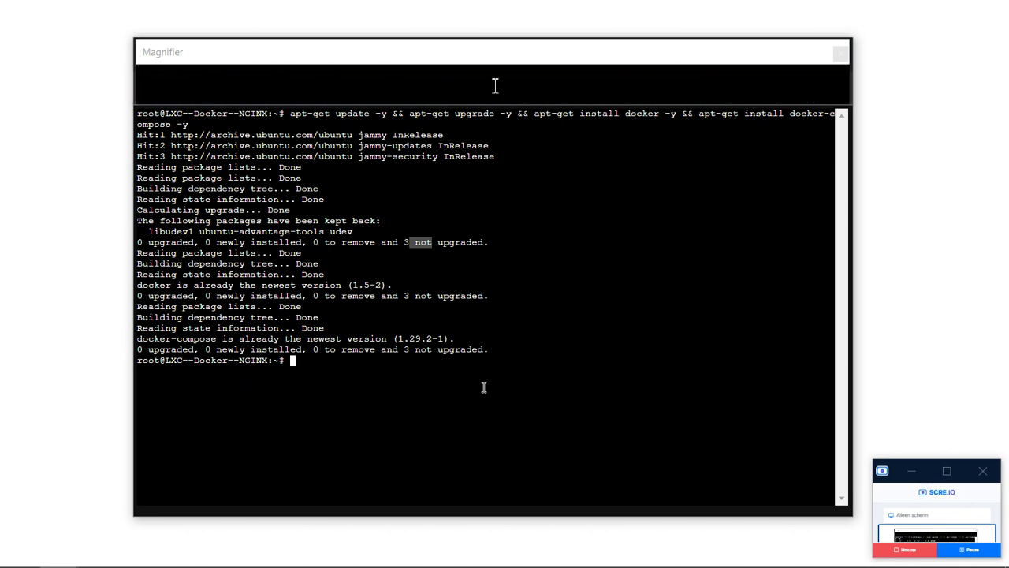
{"action": "left_click", "coordinate": [509, 410]}
Clear the console and check the installed Docker version (24.0.5).
{"action": "type", "text": "cl"}
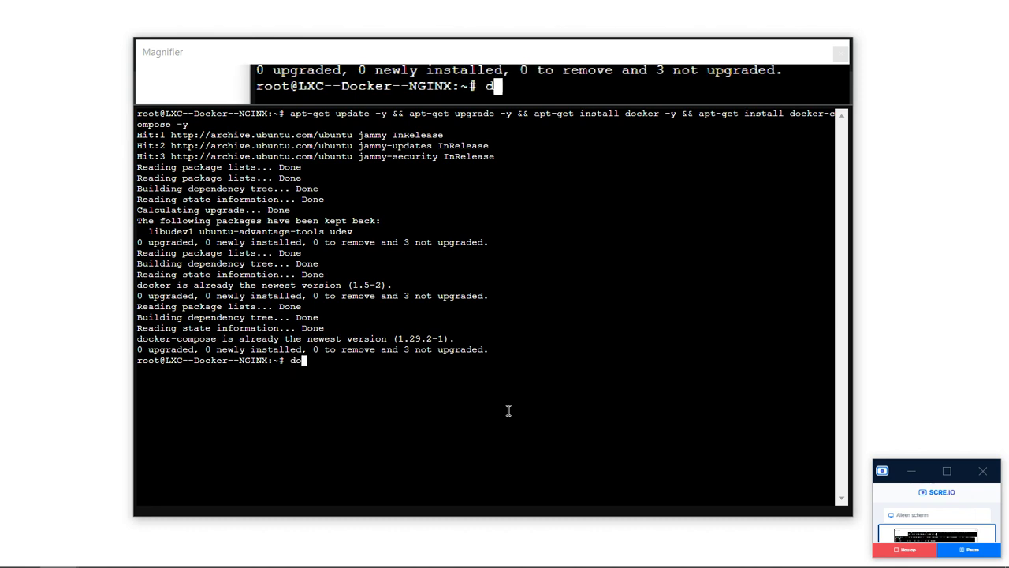
{"action": "type", "text": "ear"}
{"action": "key", "text": "Return"}
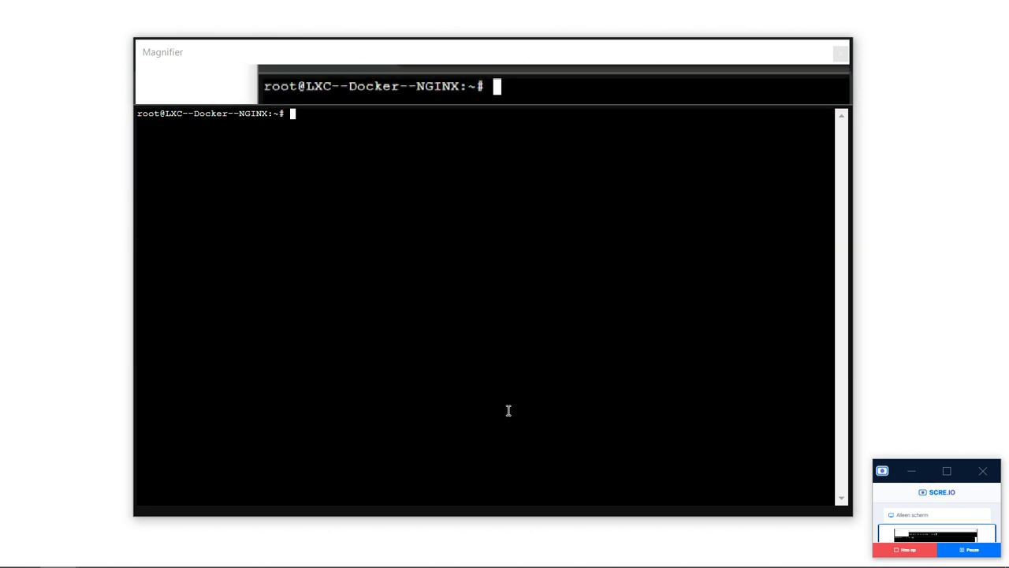
{"action": "type", "text": "docker -"}
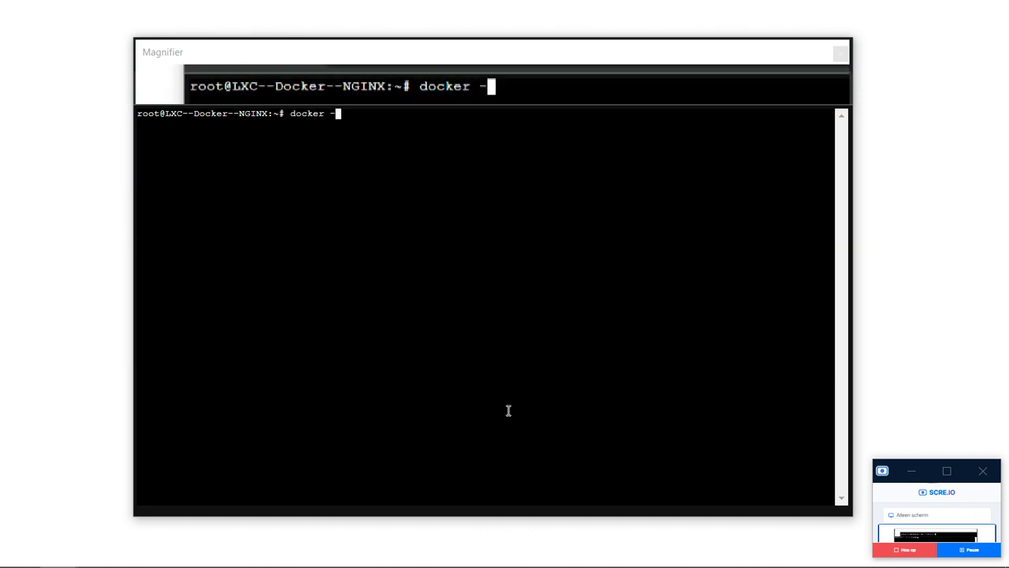
{"action": "type", "text": "-version"}
{"action": "key", "text": "Return"}
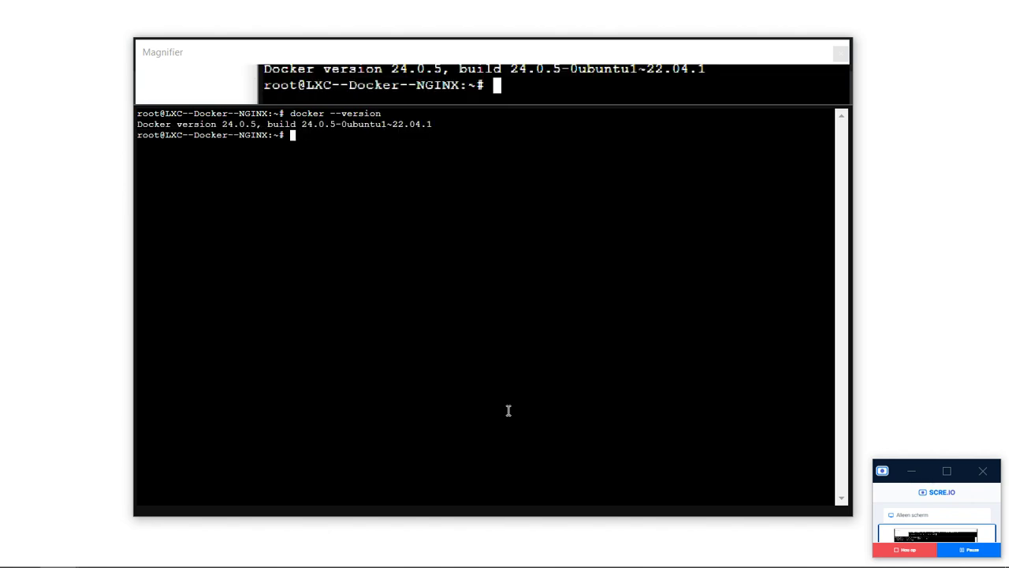
Run docker ps to confirm no containers are running, then clear the console.
{"action": "type", "text": "docker "}
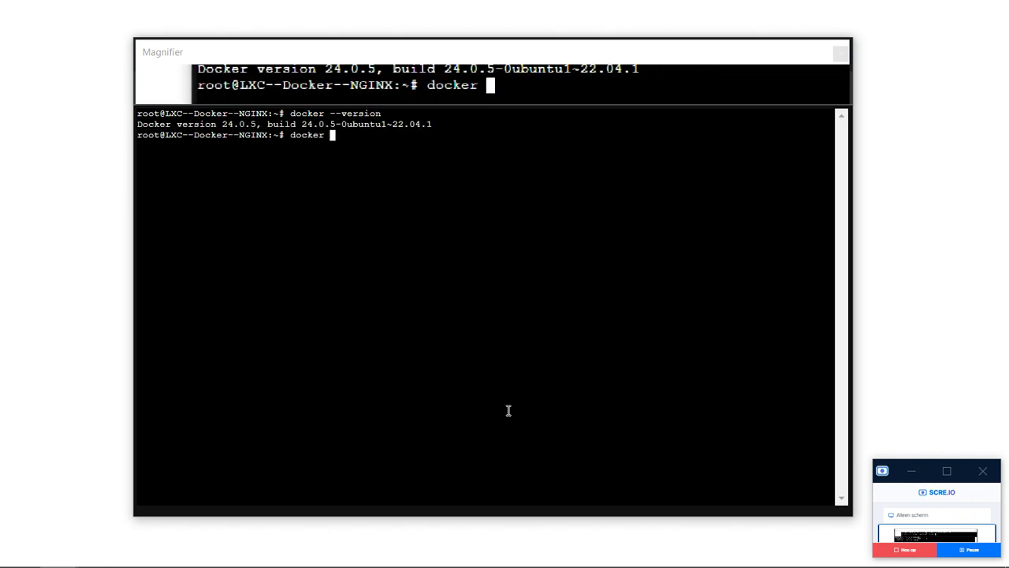
{"action": "type", "text": "ps"}
{"action": "key", "text": "Return"}
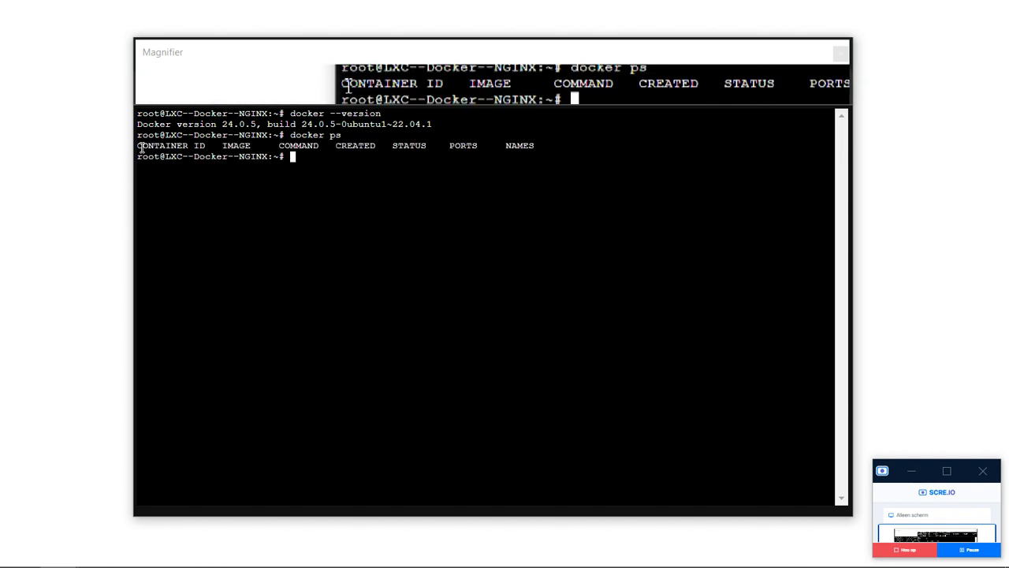
{"action": "left_click_drag", "start_coordinate": [141, 148], "coordinate": [494, 175]}
{"action": "left_click", "coordinate": [494, 176]}
{"action": "type", "text": "cl"}
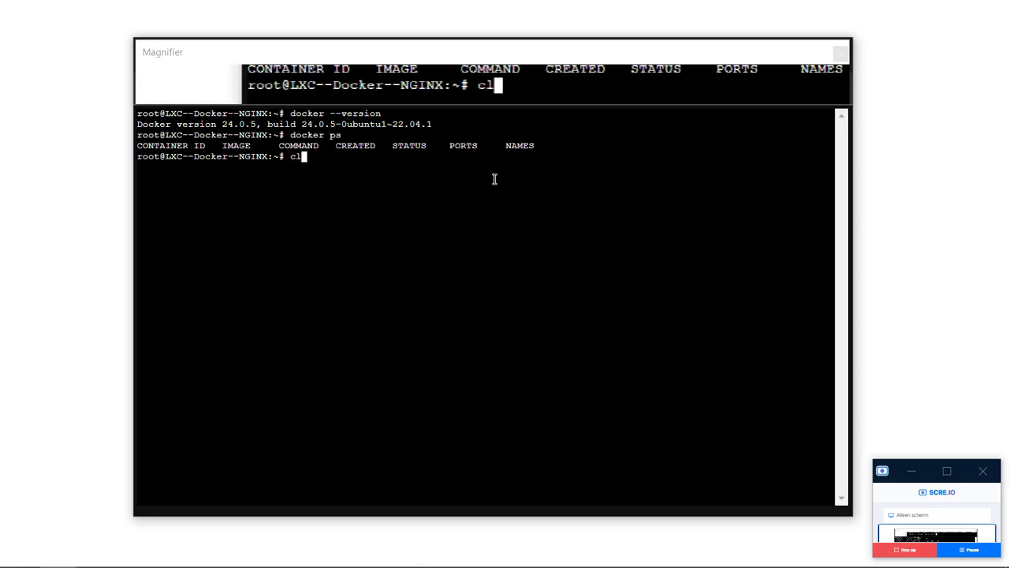
{"action": "type", "text": "ear"}
{"action": "key", "text": "Return"}
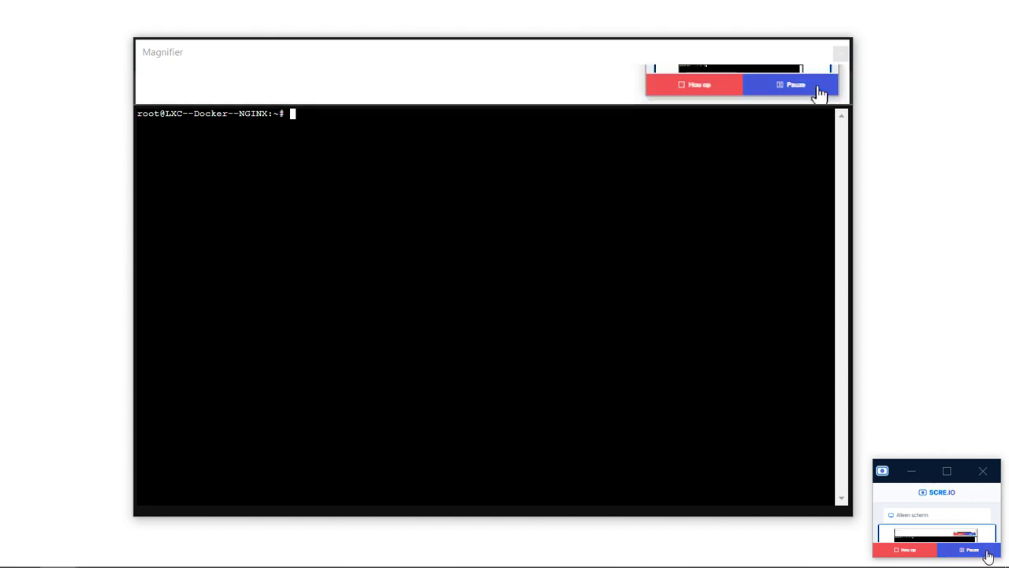
{"action": "left_click", "coordinate": [988, 556]}
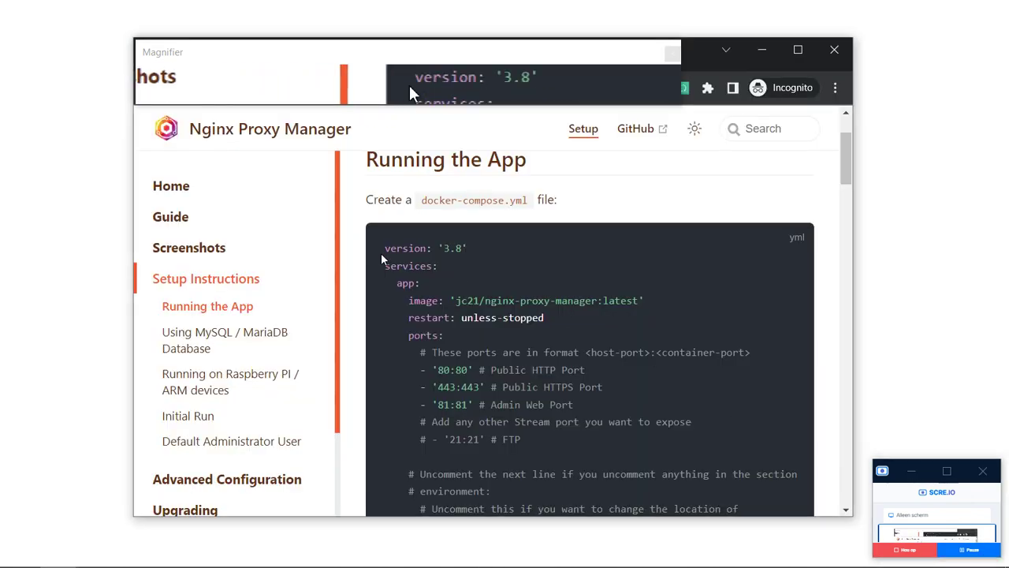
Try selecting the docker-compose.yml example under Running the App in the docs.
{"action": "left_click_drag", "start_coordinate": [385, 247], "coordinate": [544, 411]}
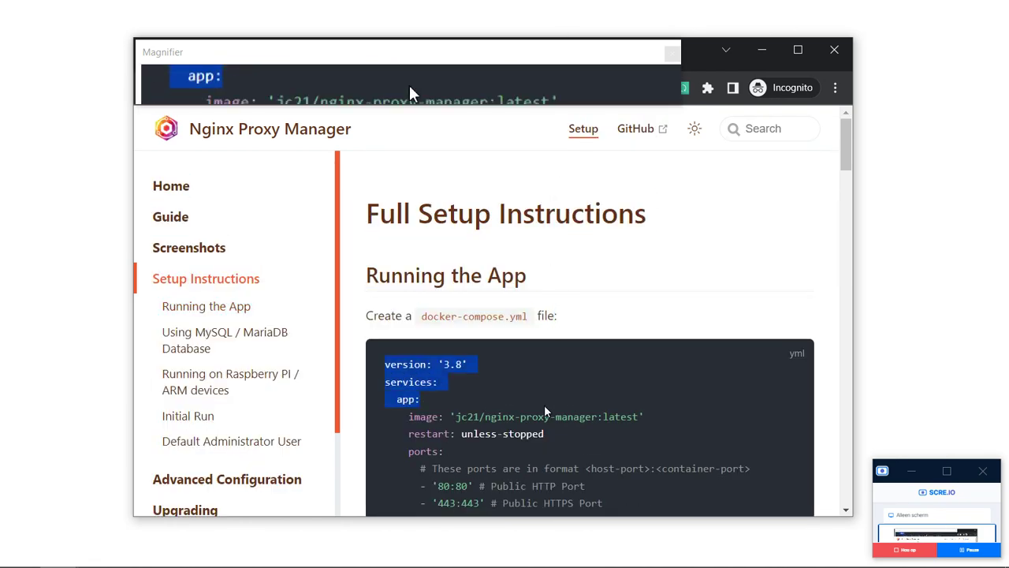
{"action": "left_click", "coordinate": [545, 411]}
{"action": "scroll", "coordinate": [544, 412], "scroll_direction": "down", "scroll_amount": 2}
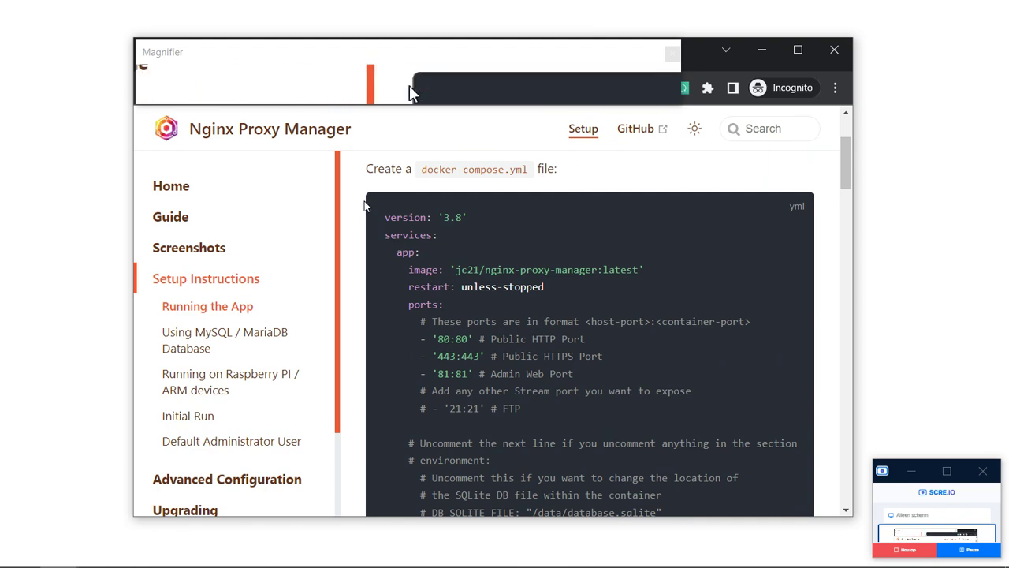
{"action": "left_click_drag", "start_coordinate": [364, 205], "coordinate": [636, 248]}
{"action": "left_click", "coordinate": [636, 247]}
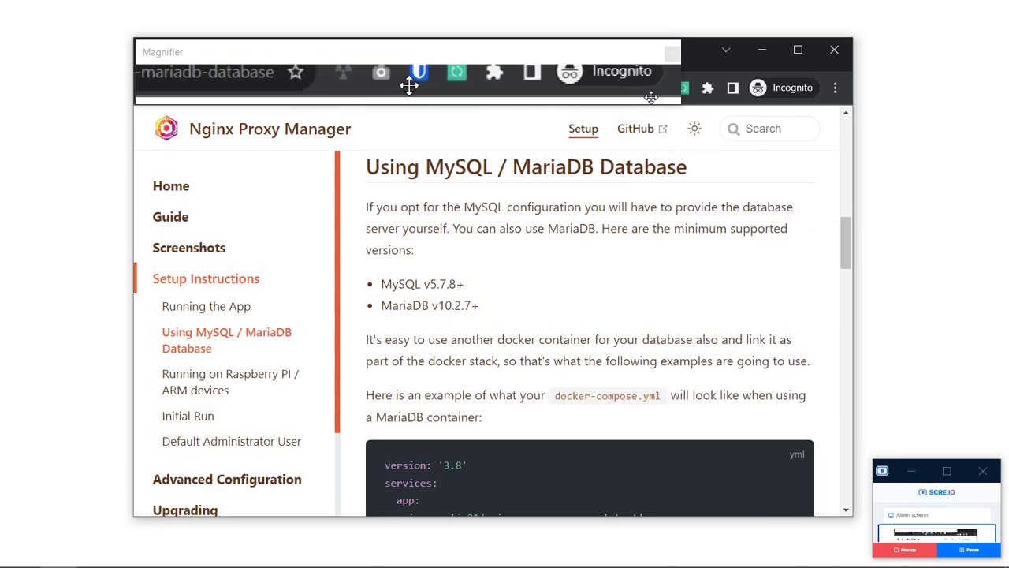
{"action": "scroll", "coordinate": [611, 312], "scroll_direction": "up", "scroll_amount": 4}
{"action": "left_click", "coordinate": [611, 315]}
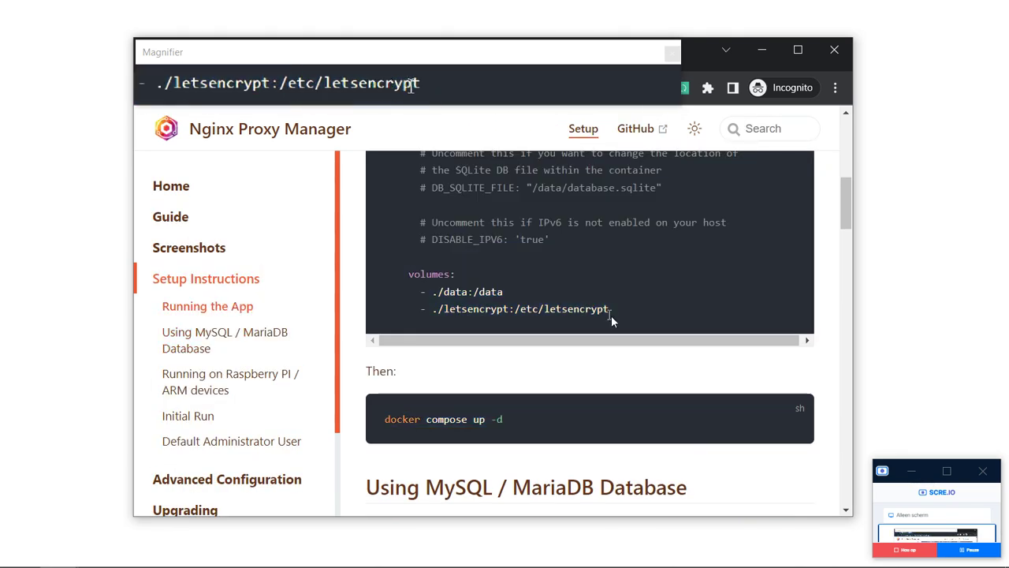
Copy the full docker-compose.yml code block and return to the Proxmox console.
{"action": "left_click_drag", "start_coordinate": [625, 315], "coordinate": [386, 365]}
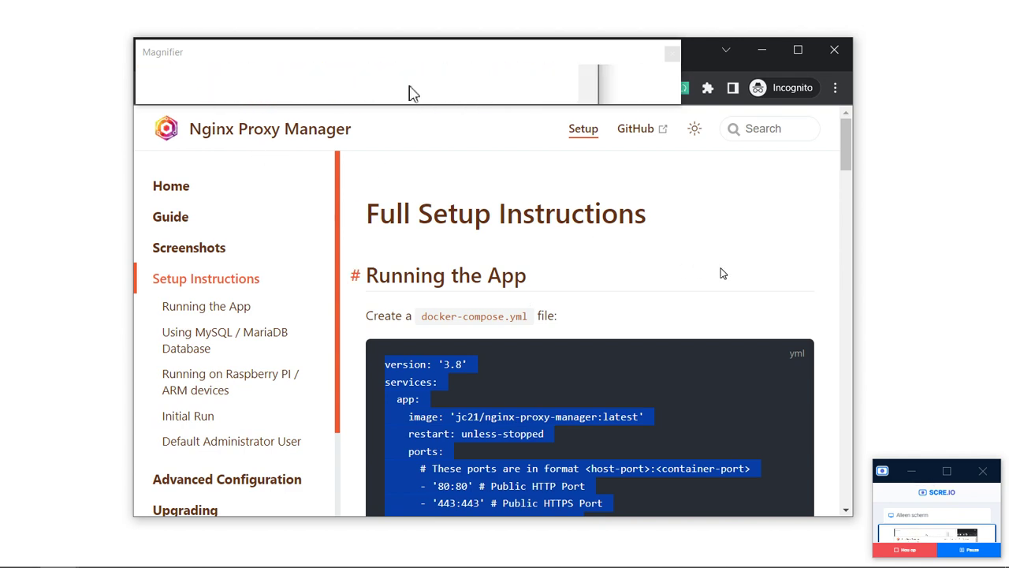
{"action": "scroll", "coordinate": [668, 300], "scroll_direction": "down", "scroll_amount": 1}
{"action": "scroll", "coordinate": [668, 301], "scroll_direction": "down", "scroll_amount": 3}
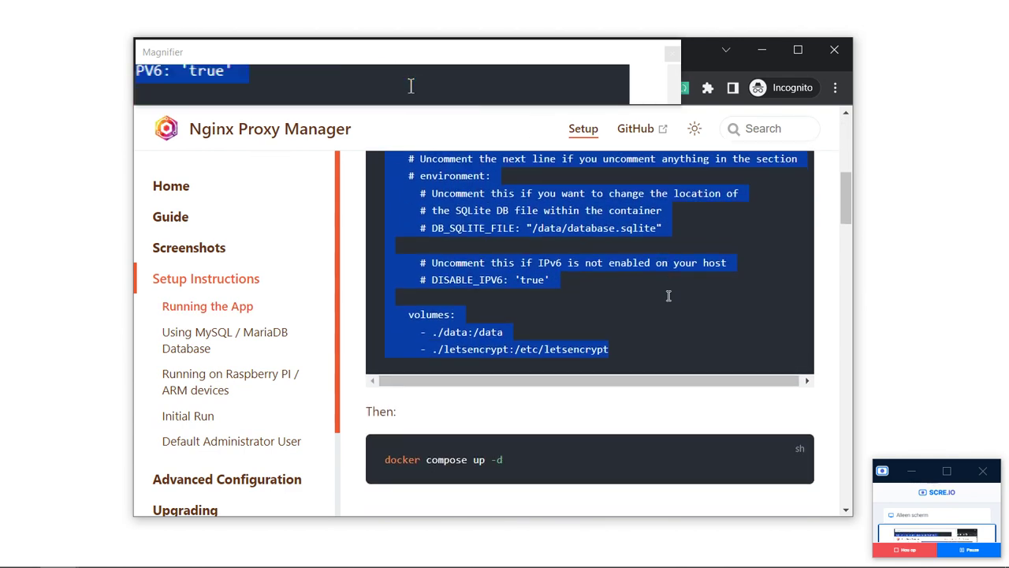
{"action": "right_click", "coordinate": [496, 212]}
{"action": "left_click", "coordinate": [520, 218]}
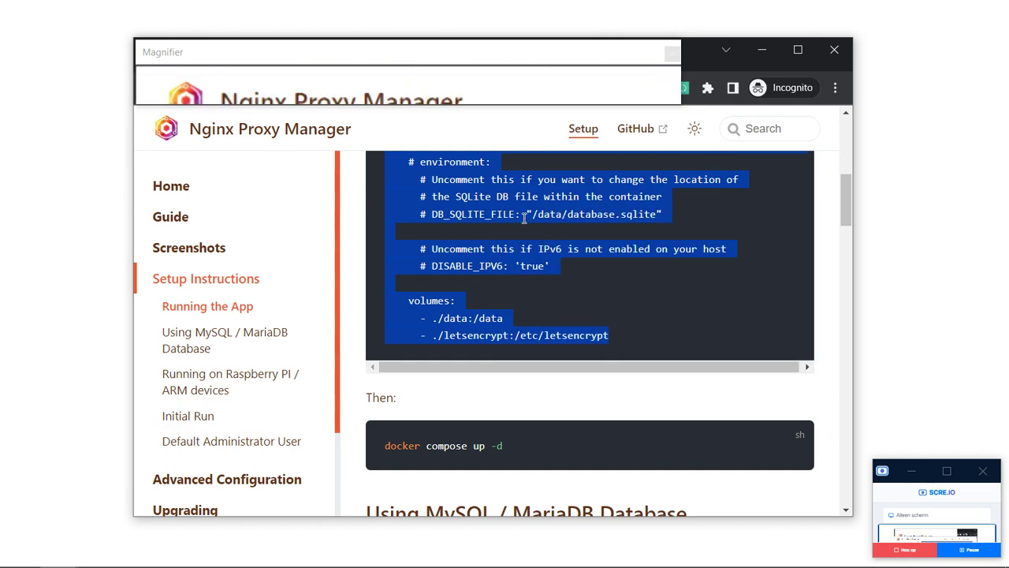
{"action": "key", "text": "ctrl+Tab"}
{"action": "key", "text": "ctrl+Tab"}
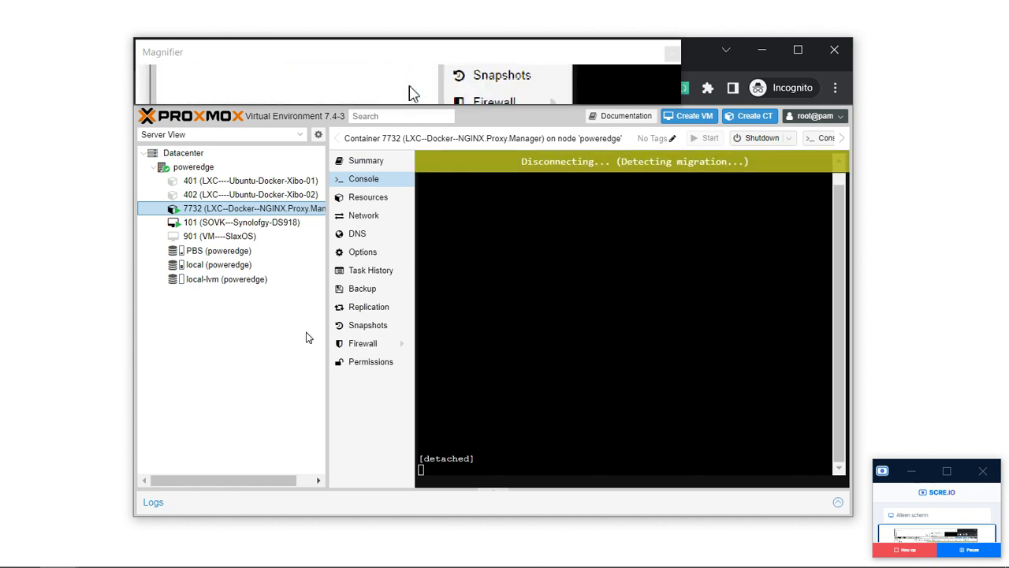
In the container shell, move up to the root directory and list its contents.
{"action": "key", "text": "ctrl+Tab"}
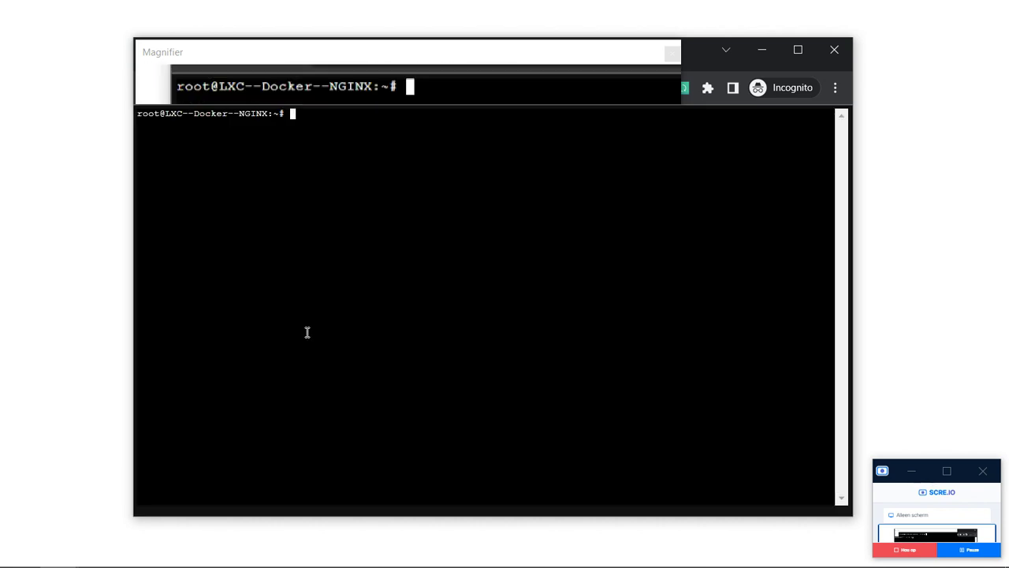
{"action": "type", "text": "clear"}
{"action": "key", "text": "Return"}
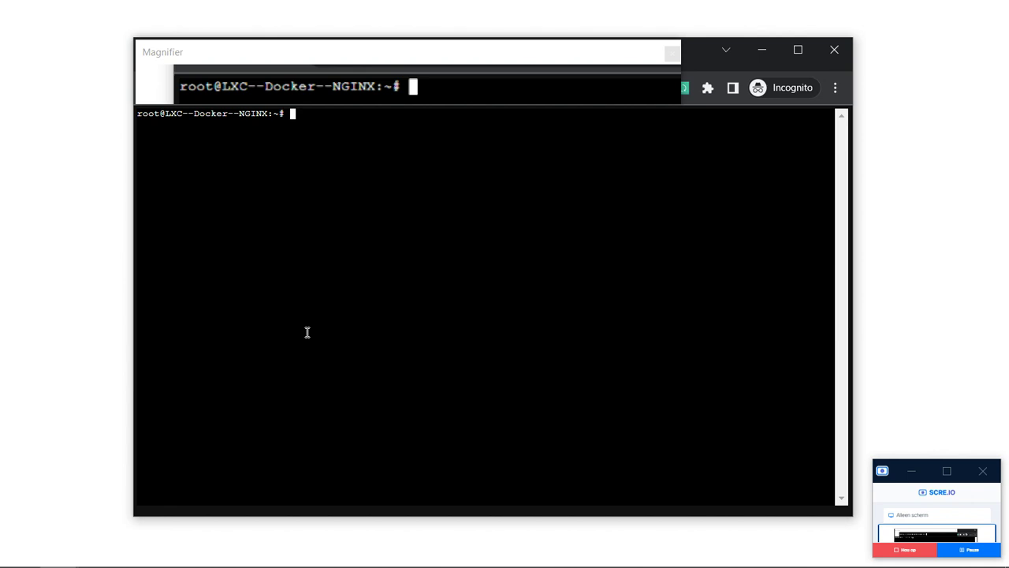
{"action": "type", "text": "cd .."}
{"action": "key", "text": "Return"}
{"action": "type", "text": "cd"}
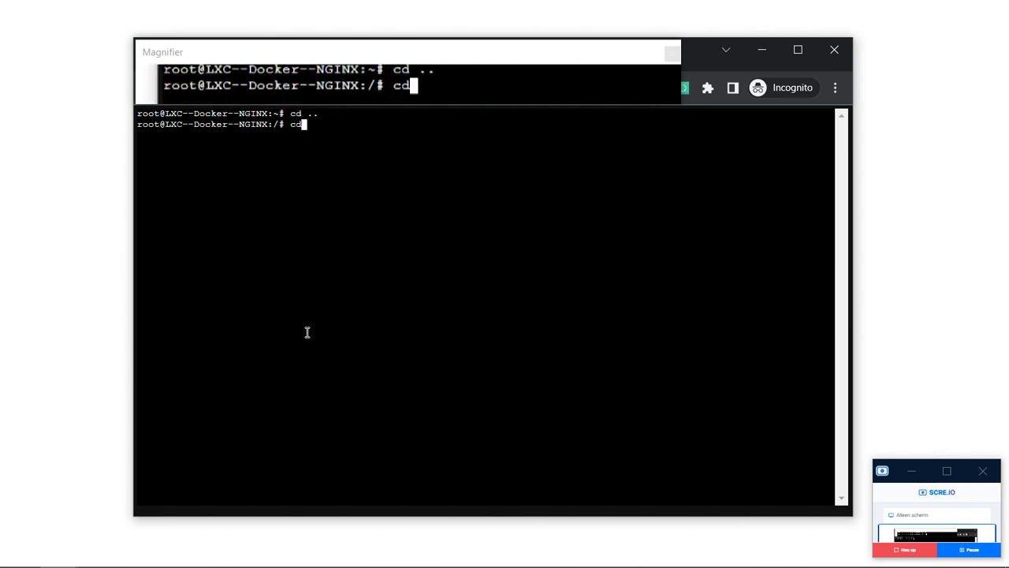
{"action": "type", "text": " .."}
{"action": "key", "text": "Return"}
{"action": "type", "text": "clear"}
{"action": "key", "text": "Return"}
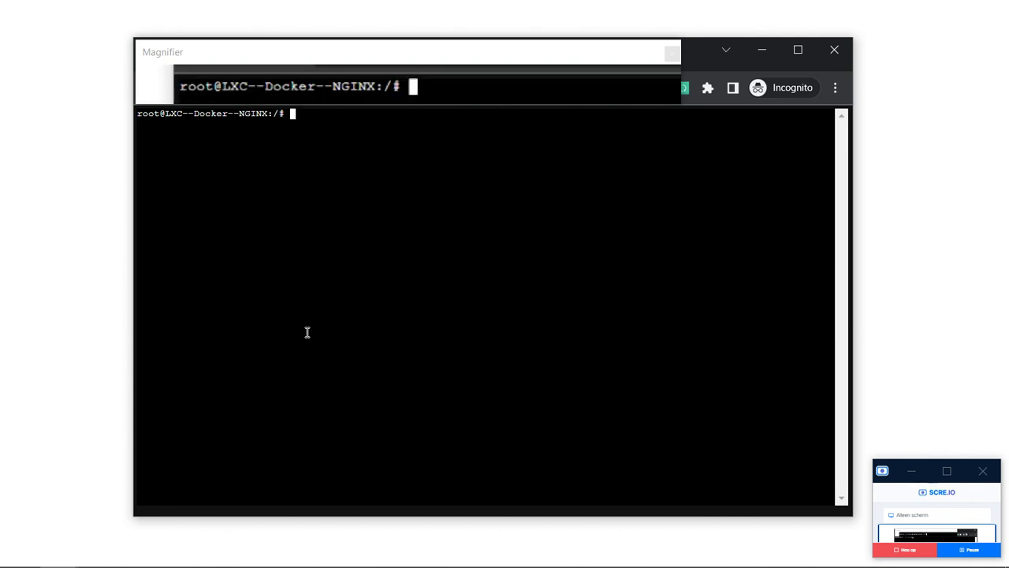
{"action": "type", "text": "dir"}
{"action": "key", "text": "Return"}
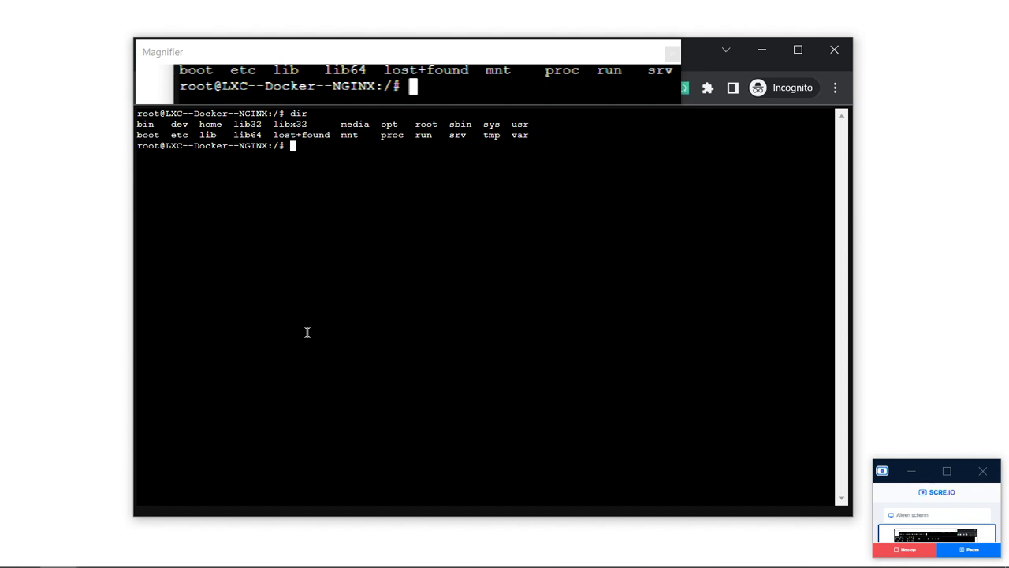
Create a docker folder at the container root.
{"action": "type", "text": "cd"}
{"action": "key", "text": "BackSpace"}
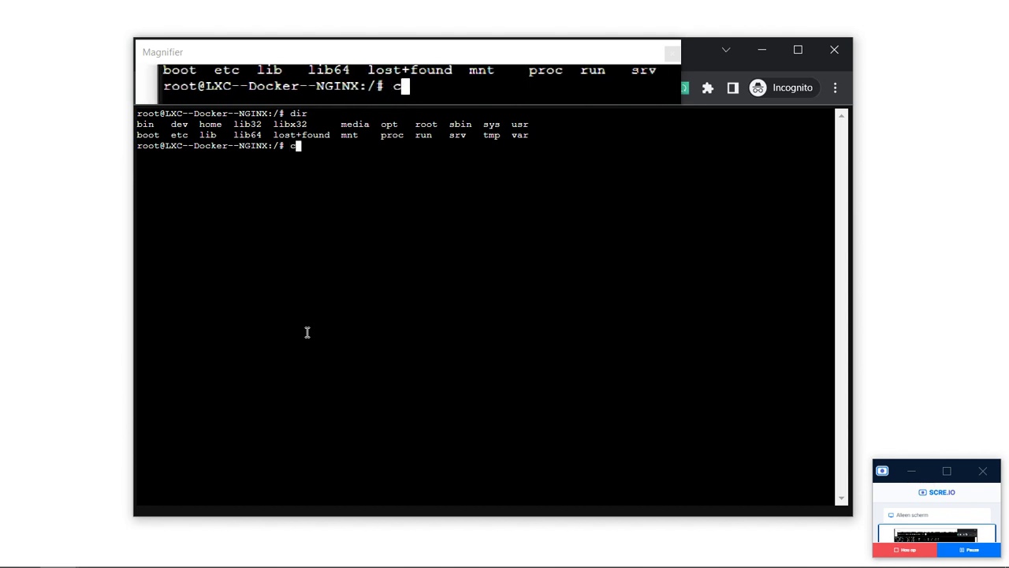
{"action": "key", "text": "BackSpace"}
{"action": "type", "text": "cke"}
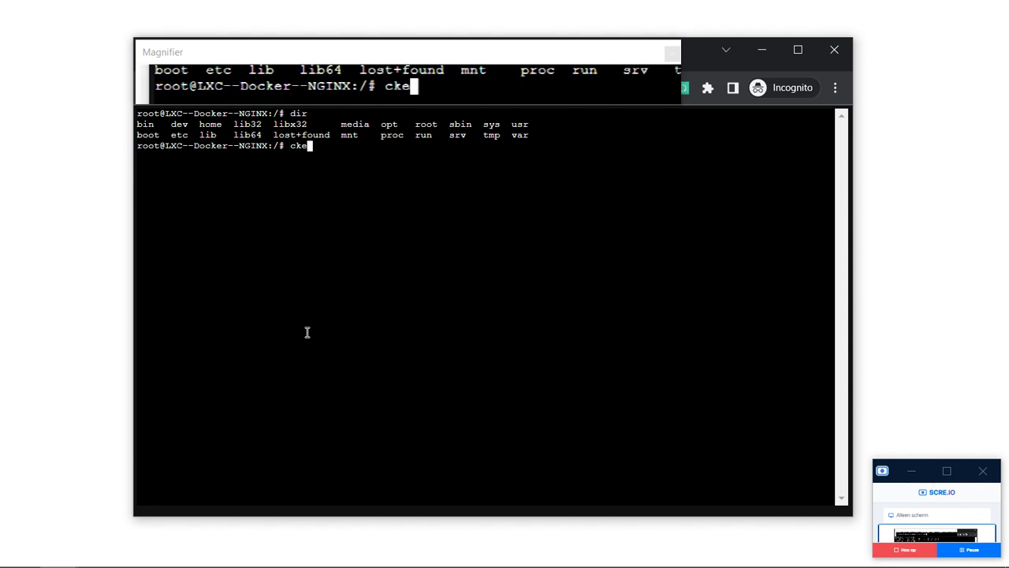
{"action": "key", "text": "BackSpace"}
{"action": "key", "text": "BackSpace"}
{"action": "key", "text": "BackSpace"}
{"action": "type", "text": "cd h"}
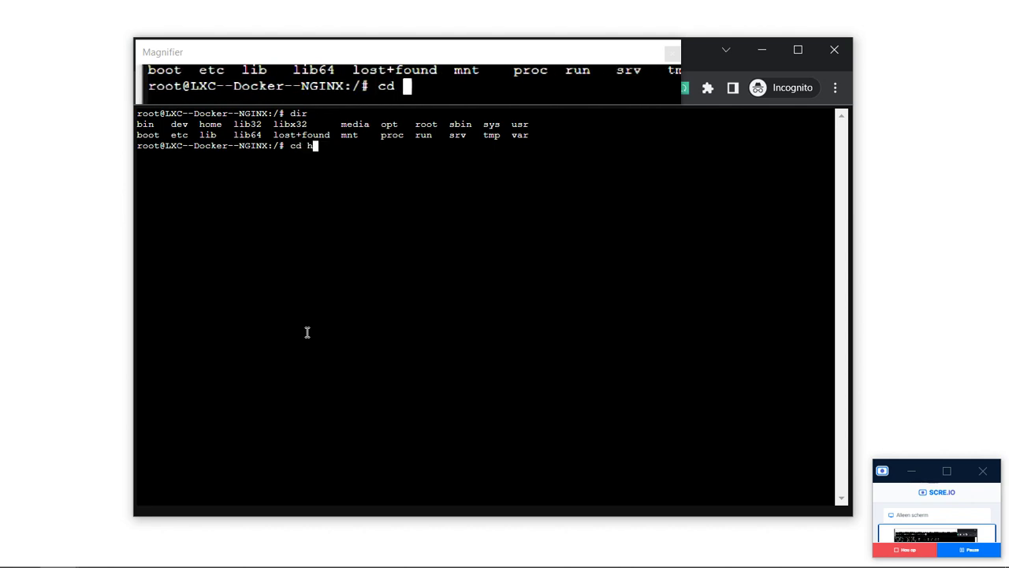
{"action": "key", "text": "BackSpace"}
{"action": "key", "text": "BackSpace"}
{"action": "key", "text": "BackSpace"}
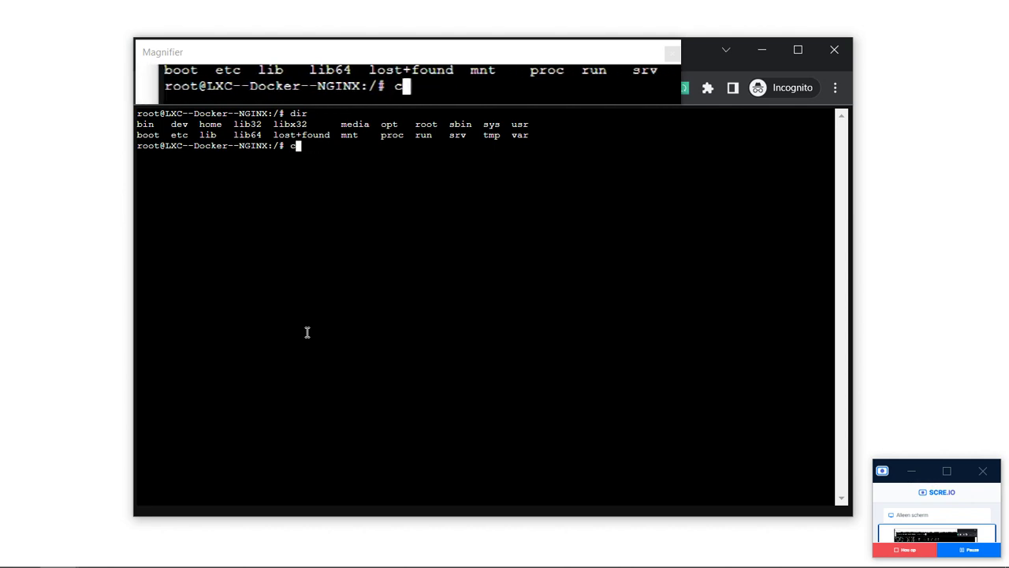
{"action": "type", "text": "mkdir "}
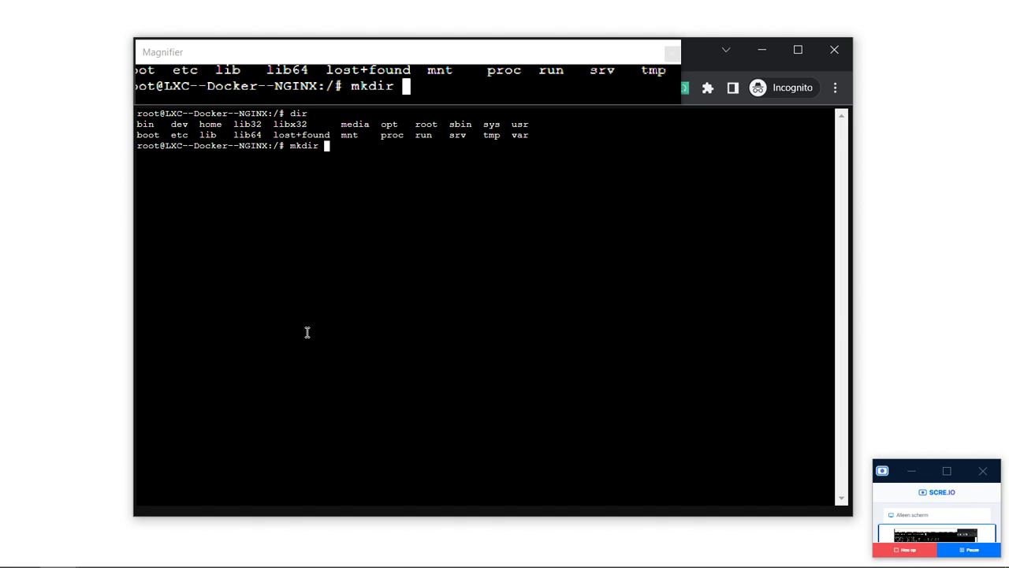
{"action": "type", "text": "docker"}
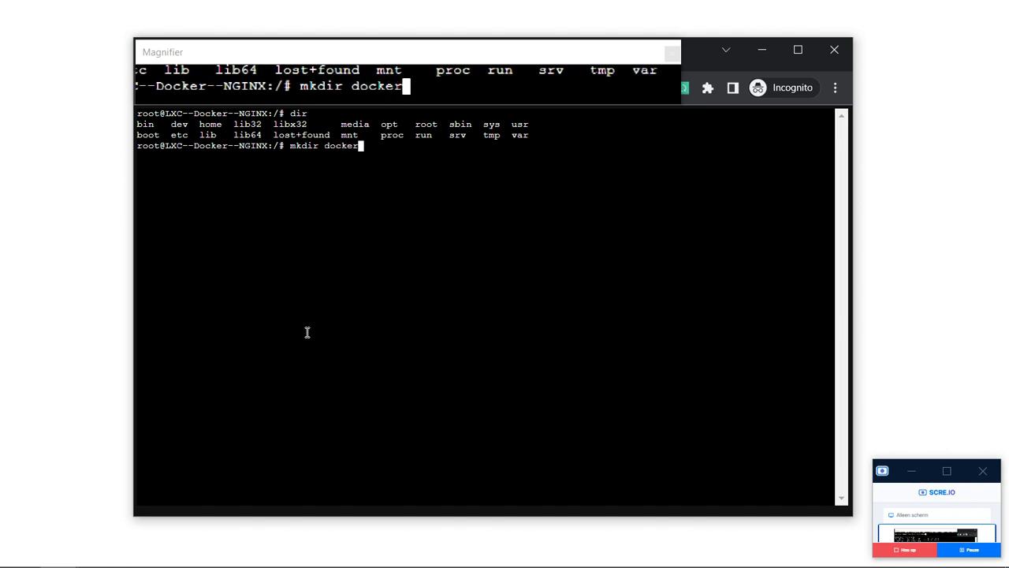
{"action": "key", "text": "Return"}
Inside docker, create the nginx-proxy-manager folder and enter it.
{"action": "type", "text": "cd docker"}
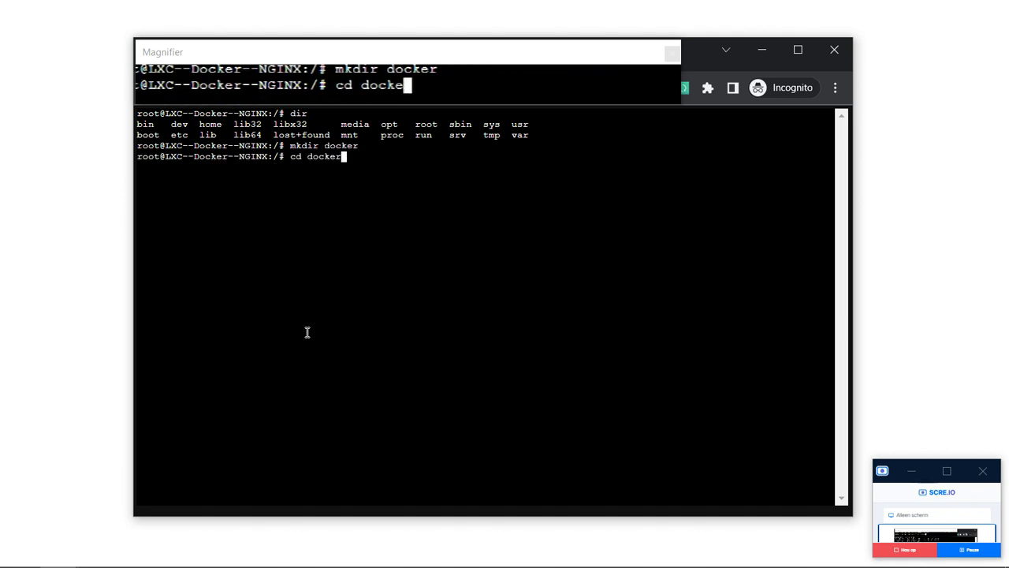
{"action": "key", "text": "Return"}
{"action": "type", "text": "mkdir nginx-"}
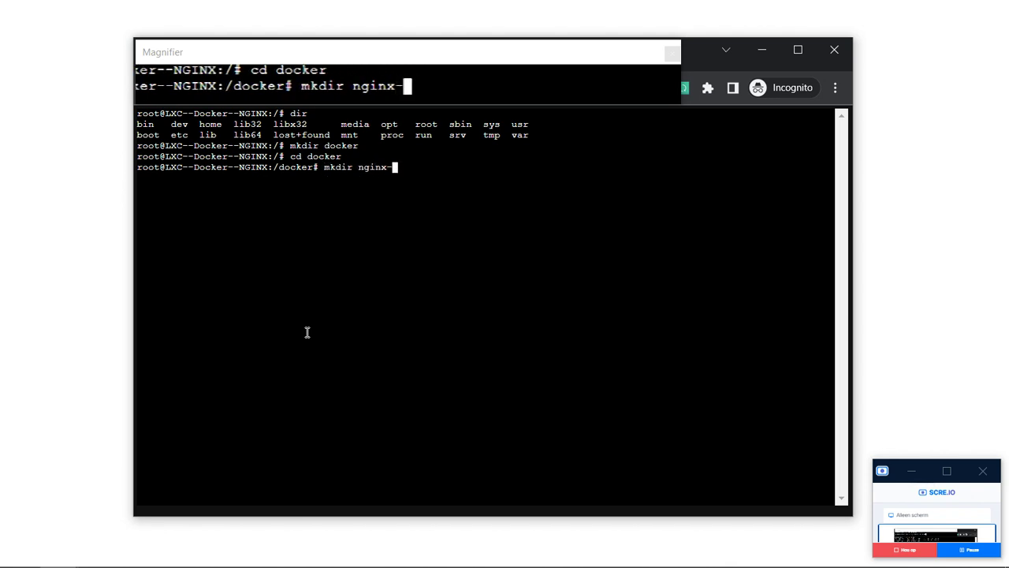
{"action": "type", "text": "proxy-manager"}
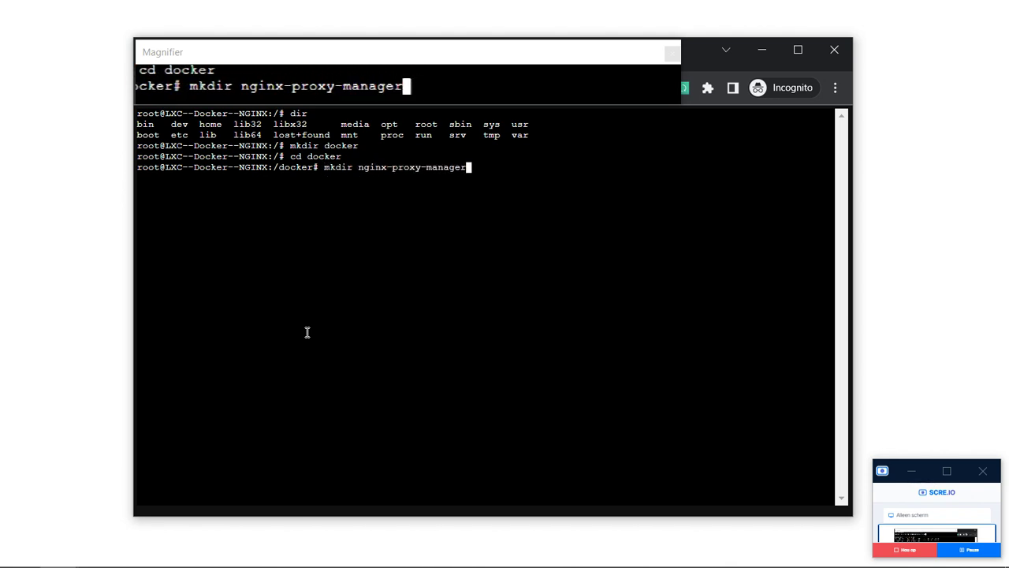
{"action": "key", "text": "Return"}
{"action": "type", "text": "df"}
{"action": "key", "text": "BackSpace"}
{"action": "key", "text": "BackSpace"}
{"action": "type", "text": "cd n"}
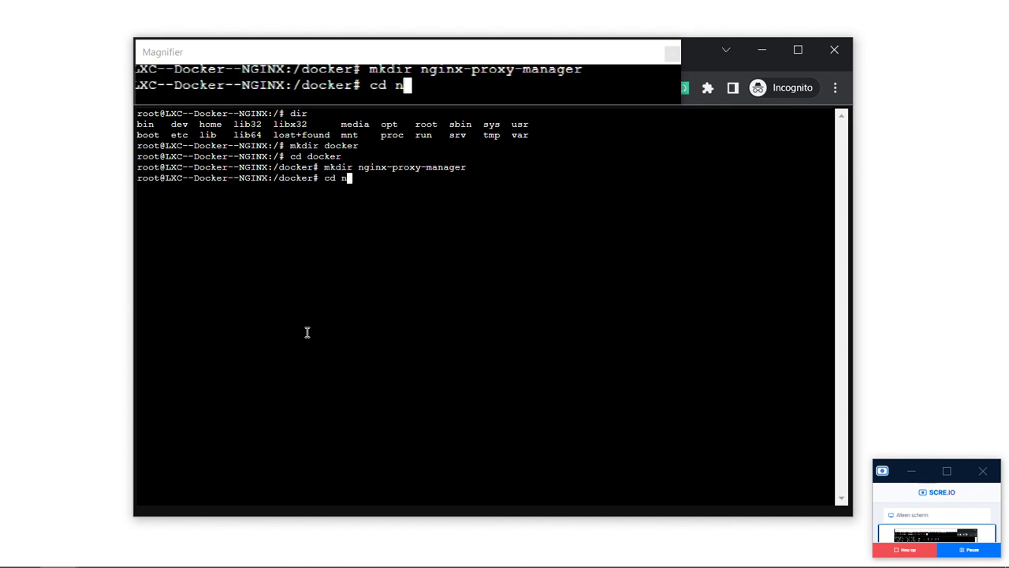
{"action": "key", "text": "Tab"}
{"action": "key", "text": "Return"}
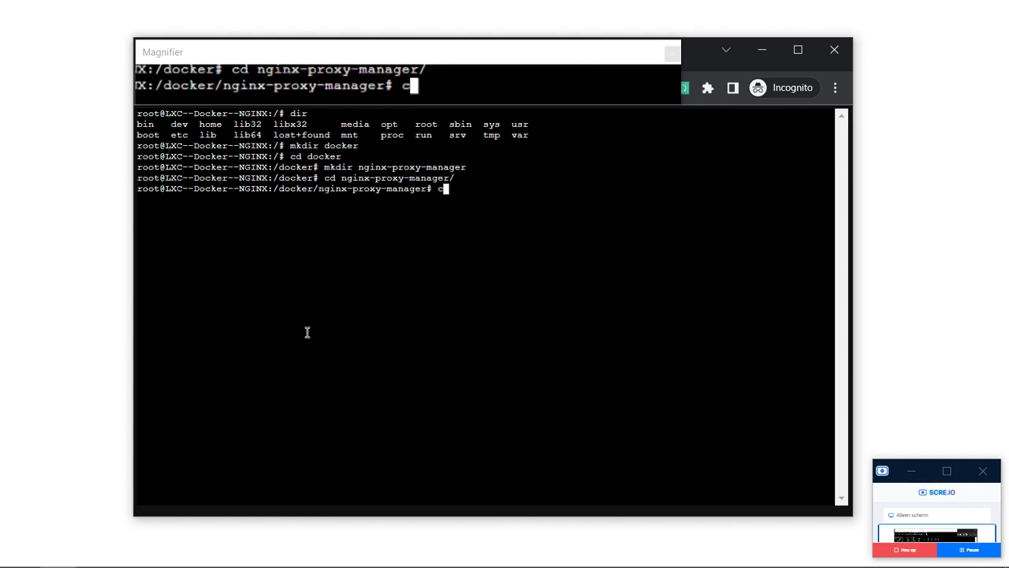
Go back up to the root folder and list it, showing the docker folder.
{"action": "type", "text": "clear"}
{"action": "key", "text": "Return"}
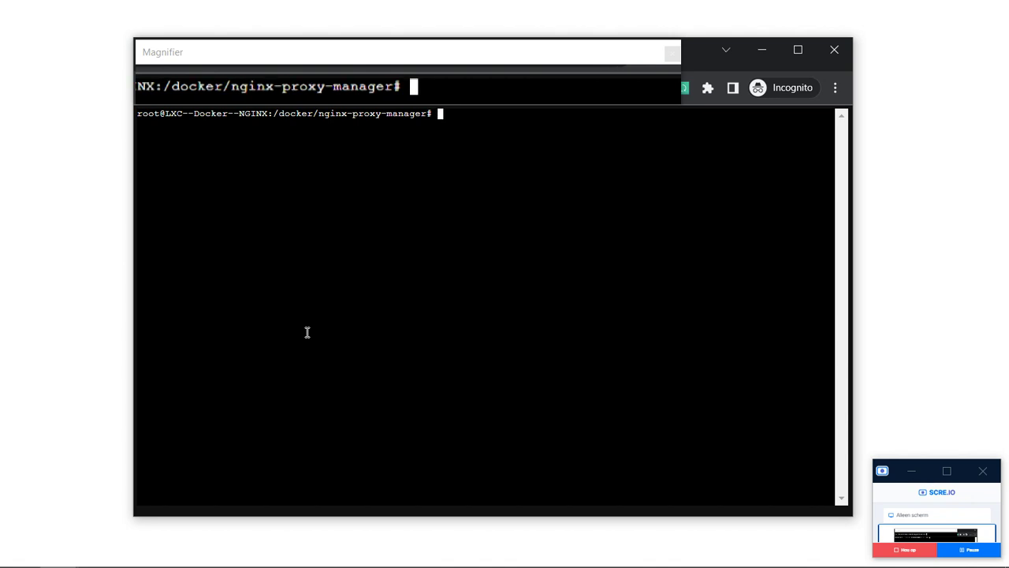
{"action": "type", "text": "cd .."}
{"action": "key", "text": "Return"}
{"action": "type", "text": "cd .."}
{"action": "key", "text": "Return"}
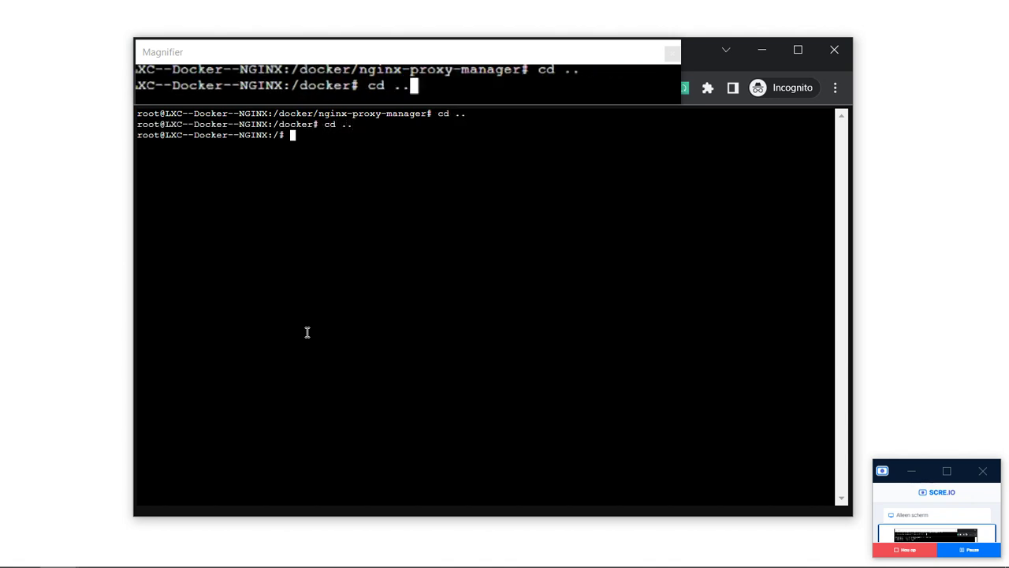
{"action": "type", "text": "cd .."}
{"action": "key", "text": "Return"}
{"action": "type", "text": "clear"}
{"action": "key", "text": "Return"}
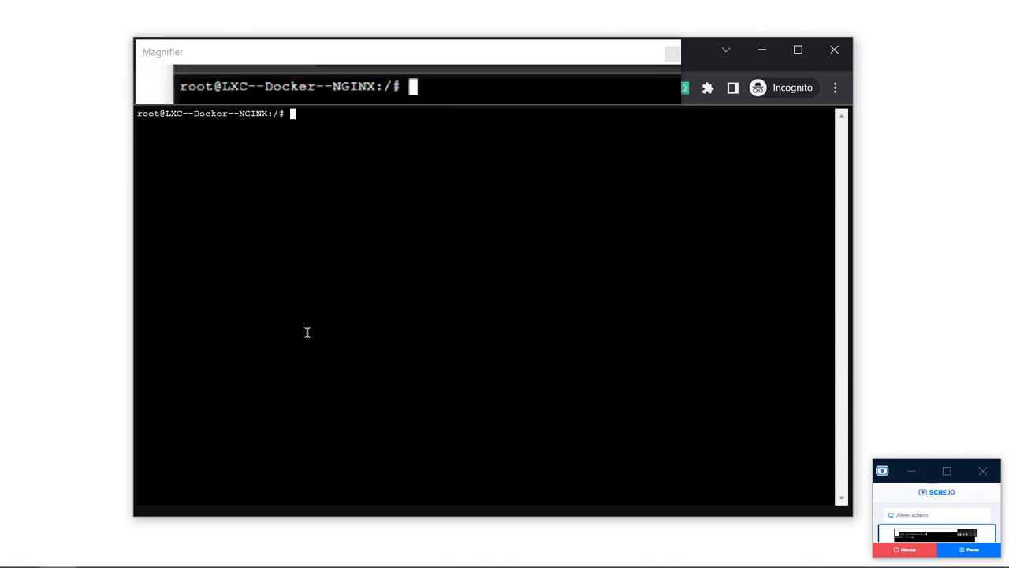
{"action": "type", "text": "dir"}
{"action": "key", "text": "Return"}
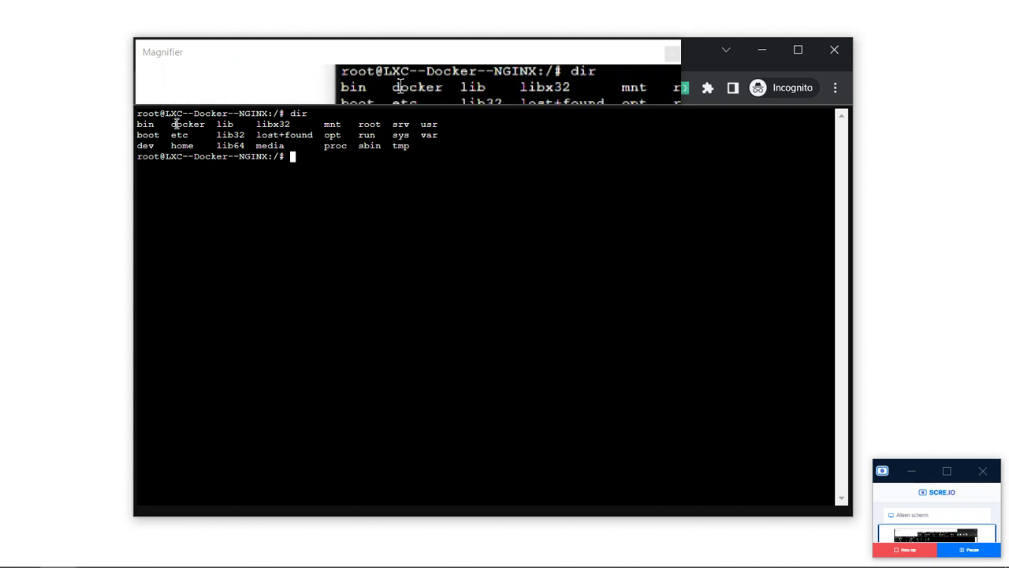
Enter /docker/nginx-proxy-manager and list its still-empty contents.
{"action": "left_click", "coordinate": [327, 207]}
{"action": "type", "text": "cd ."}
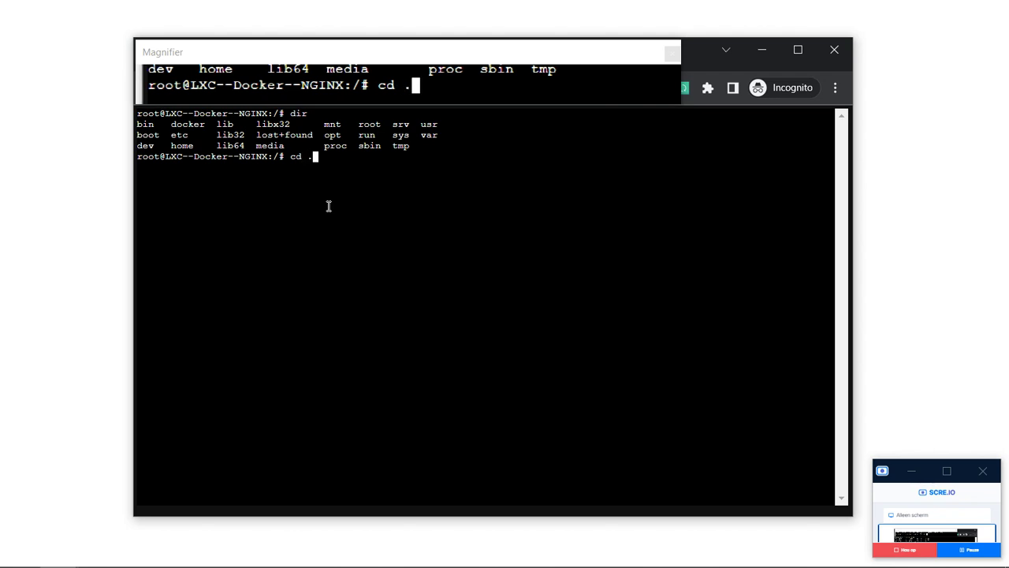
{"action": "key", "text": "BackSpace"}
{"action": "type", "text": "docker"}
{"action": "key", "text": "Return"}
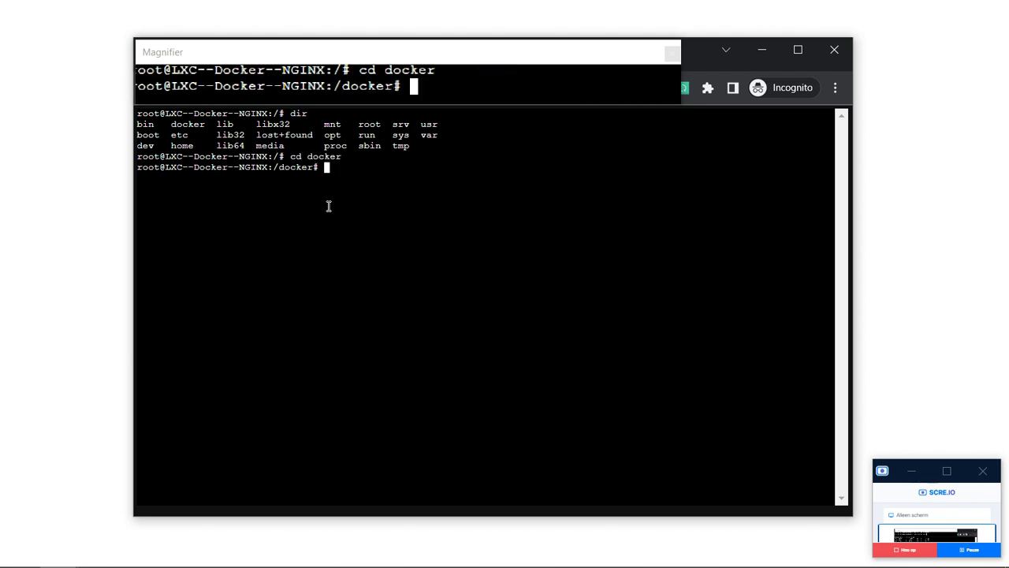
{"action": "type", "text": "dir"}
{"action": "key", "text": "Return"}
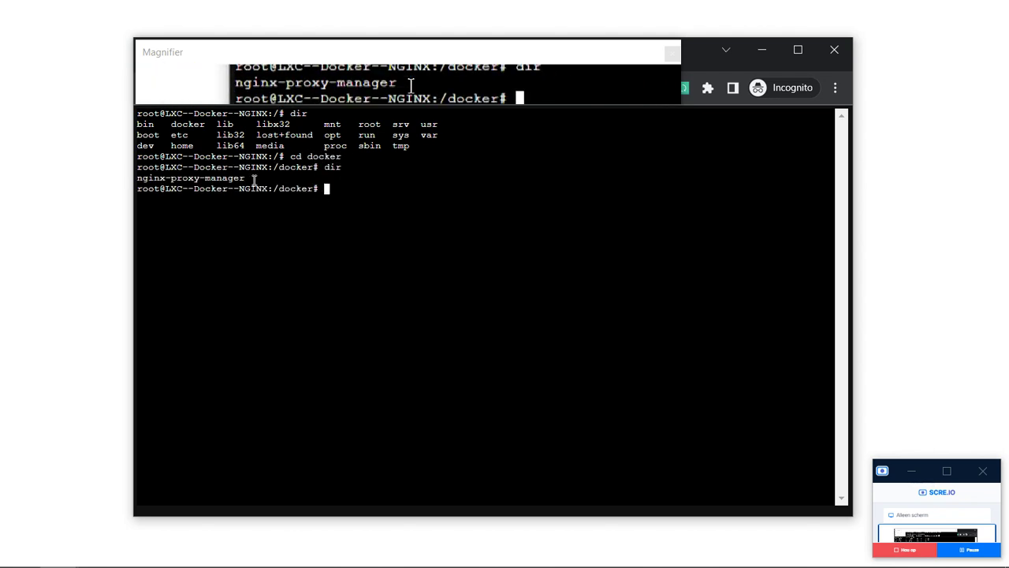
{"action": "left_click_drag", "start_coordinate": [248, 178], "coordinate": [121, 173]}
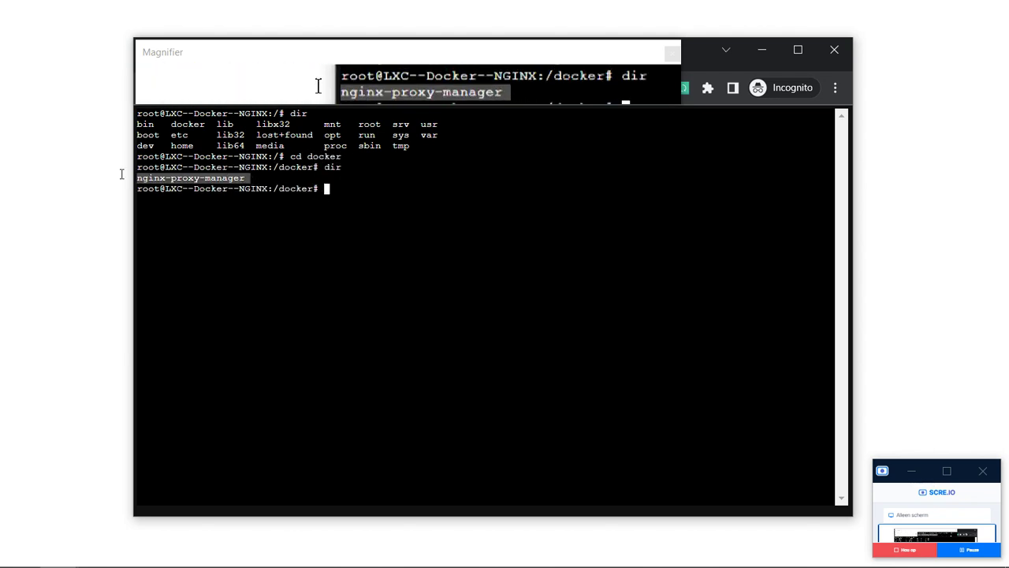
{"action": "left_click", "coordinate": [372, 245]}
{"action": "type", "text": "cd n"}
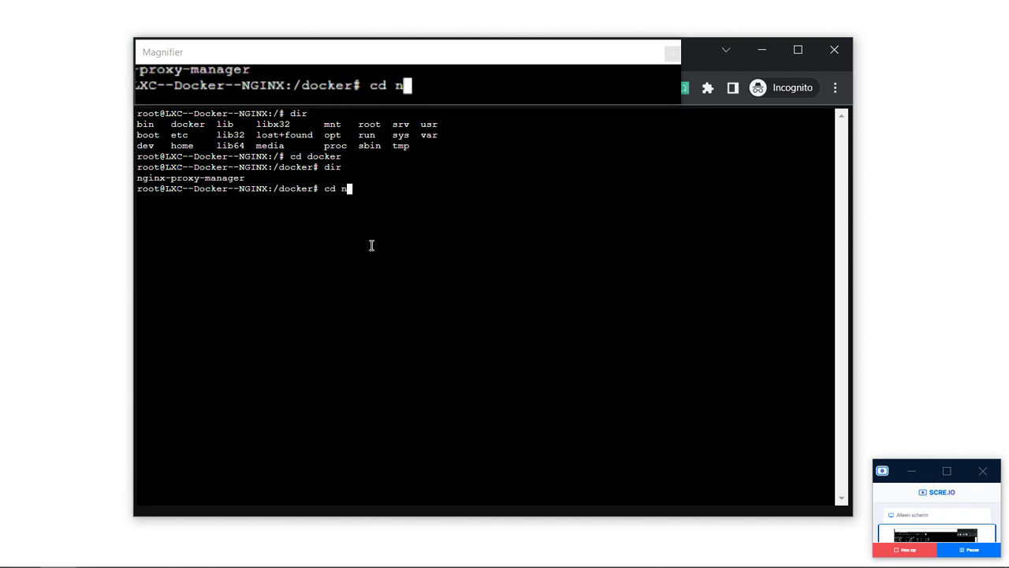
{"action": "key", "text": "Tab"}
{"action": "key", "text": "Return"}
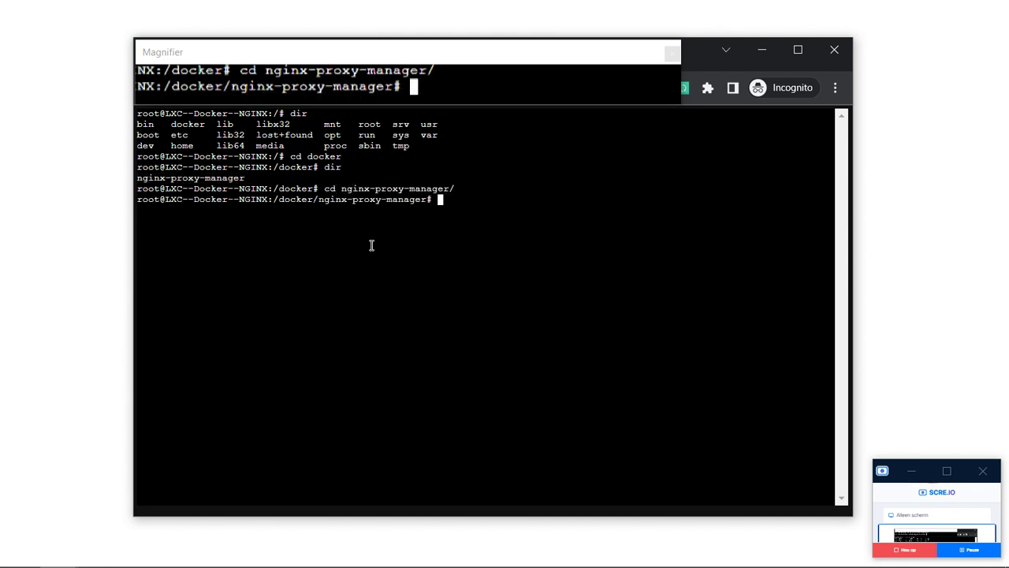
{"action": "type", "text": "dir"}
{"action": "key", "text": "Return"}
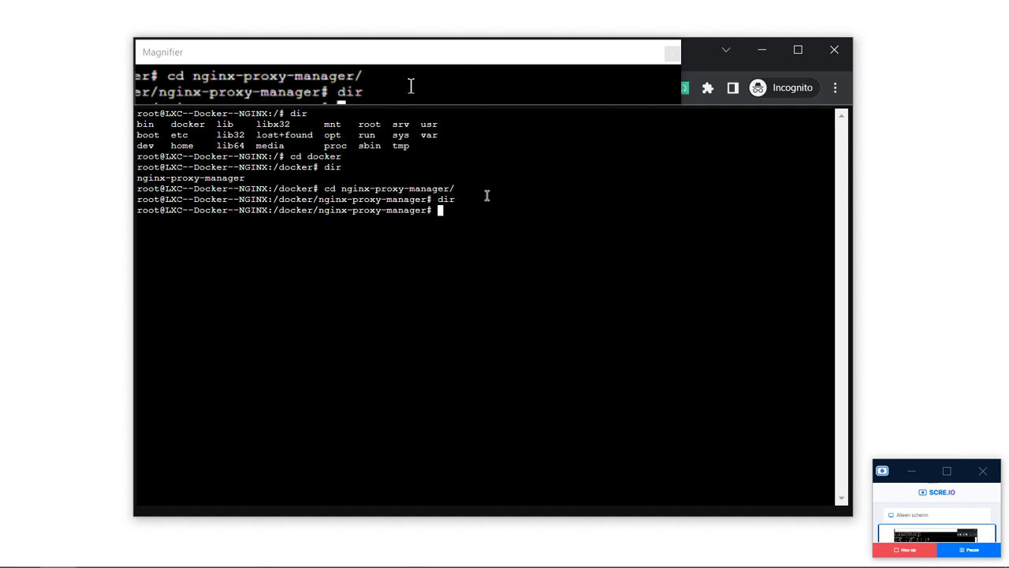
Create a file named docker-compose without an extension and list the folder.
{"action": "type", "text": "touch"}
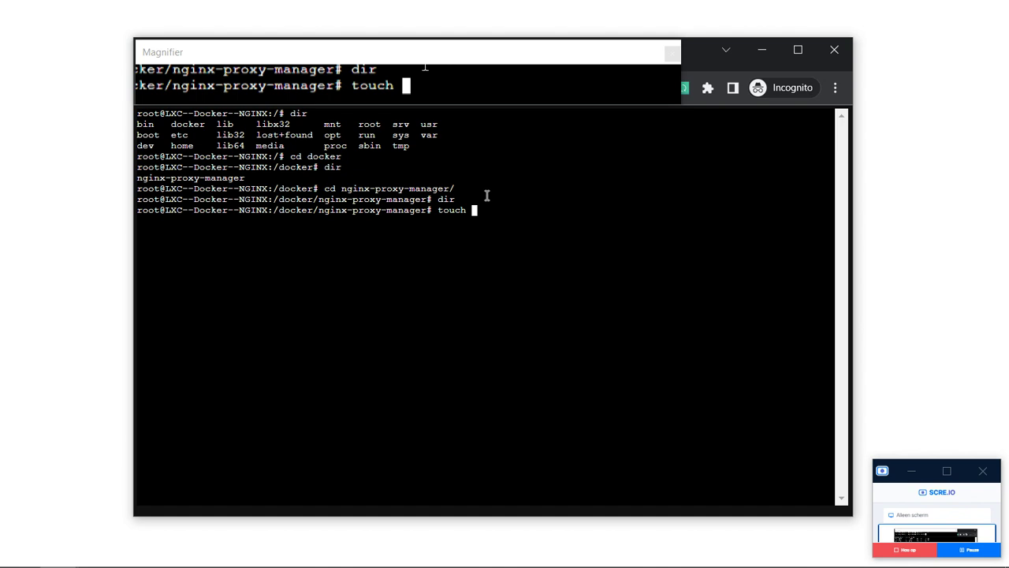
{"action": "type", "text": " docker-compose."}
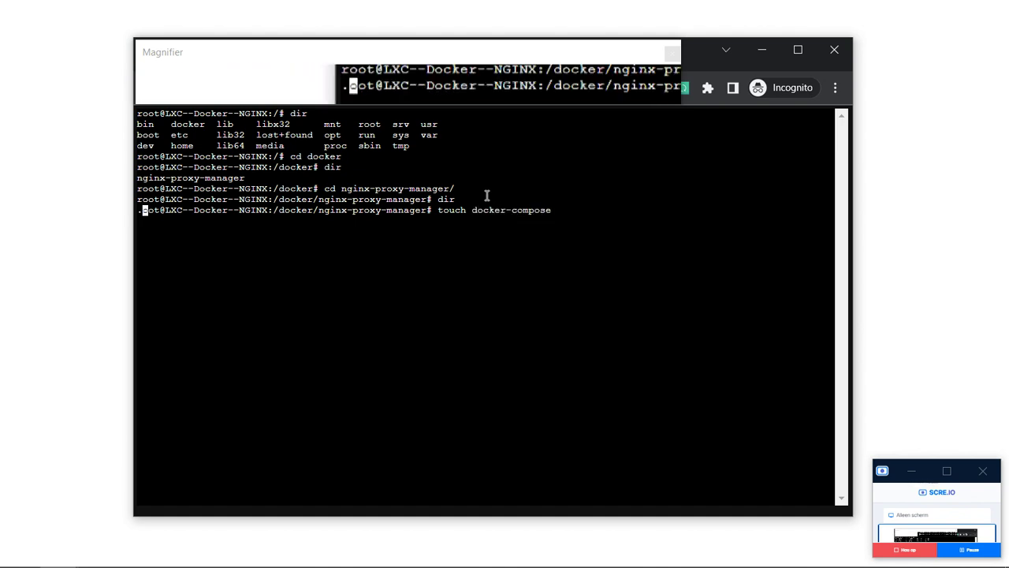
{"action": "key", "text": "BackSpace"}
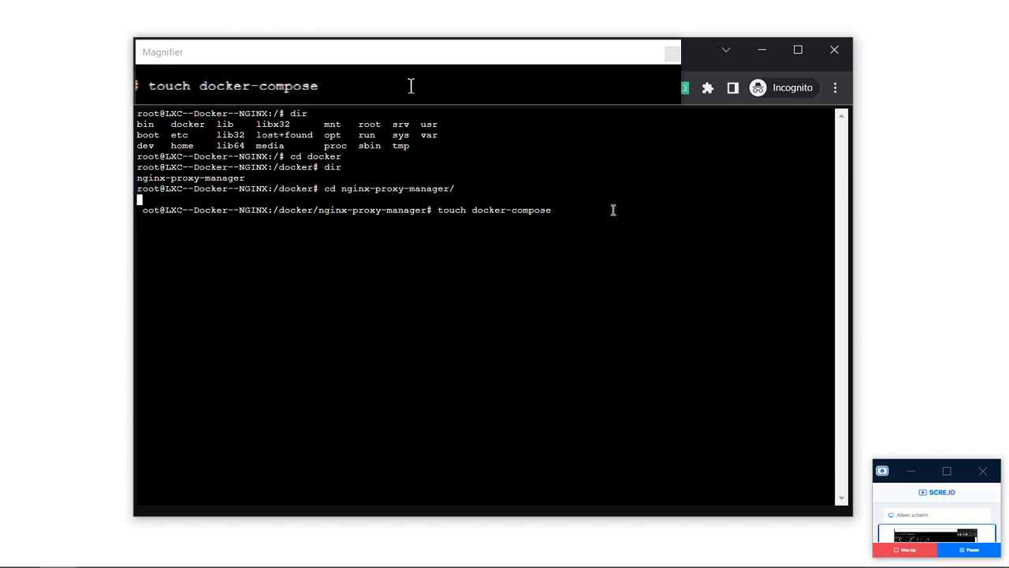
{"action": "key", "text": "Return"}
{"action": "type", "text": "clear"}
{"action": "key", "text": "Return"}
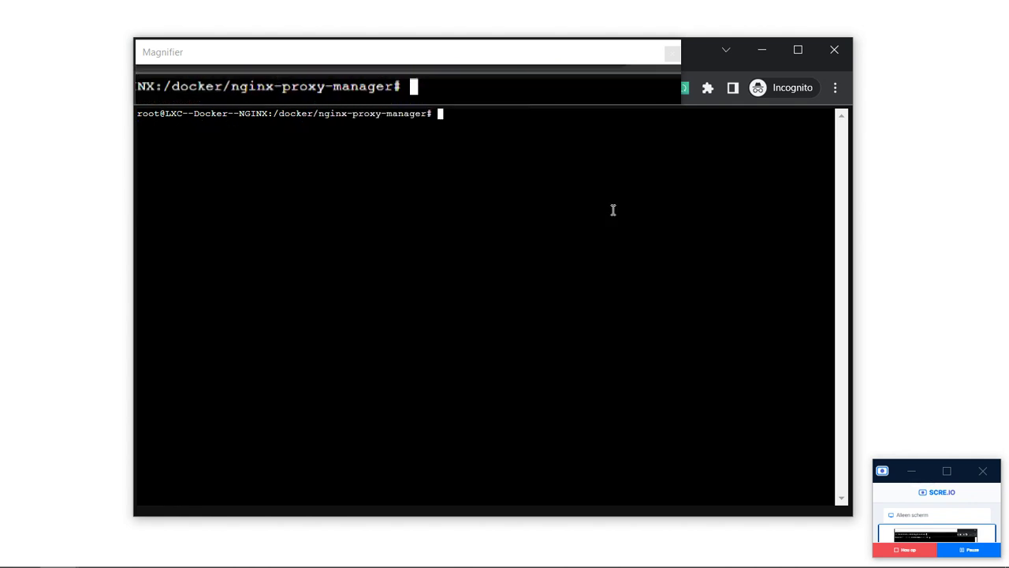
{"action": "type", "text": "dir"}
{"action": "key", "text": "Return"}
Delete the misnamed docker-compose file and confirm it is gone.
{"action": "type", "text": "rm dir"}
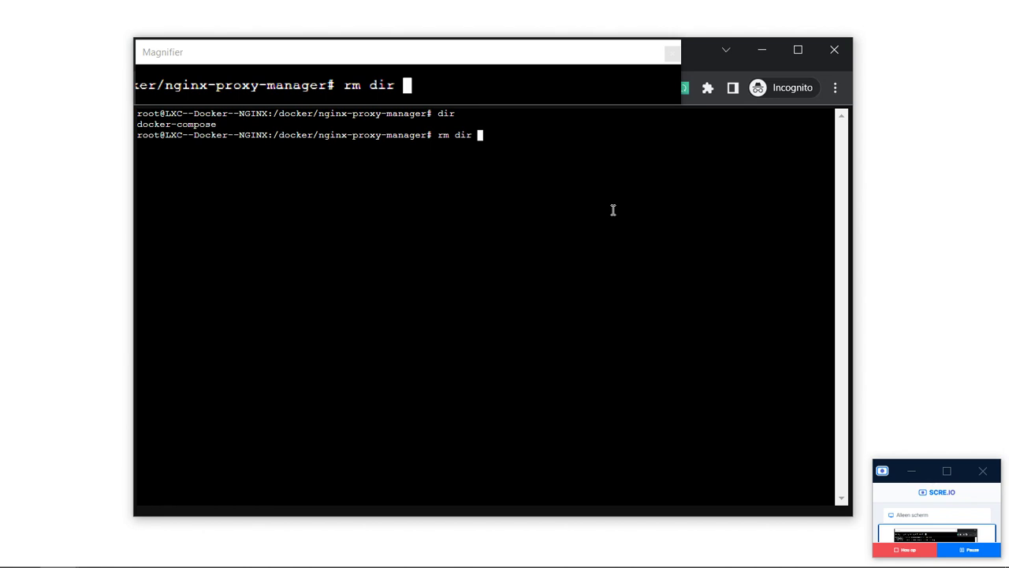
{"action": "key", "text": "BackSpace"}
{"action": "key", "text": "BackSpace"}
{"action": "key", "text": "BackSpace"}
{"action": "key", "text": "BackSpace"}
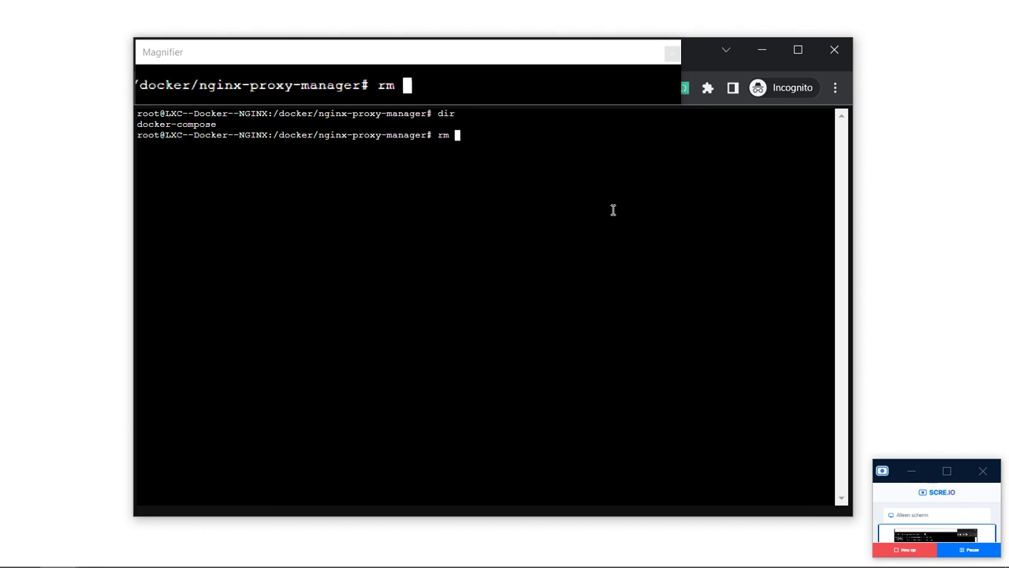
{"action": "type", "text": "docker-"}
{"action": "key", "text": "Tab"}
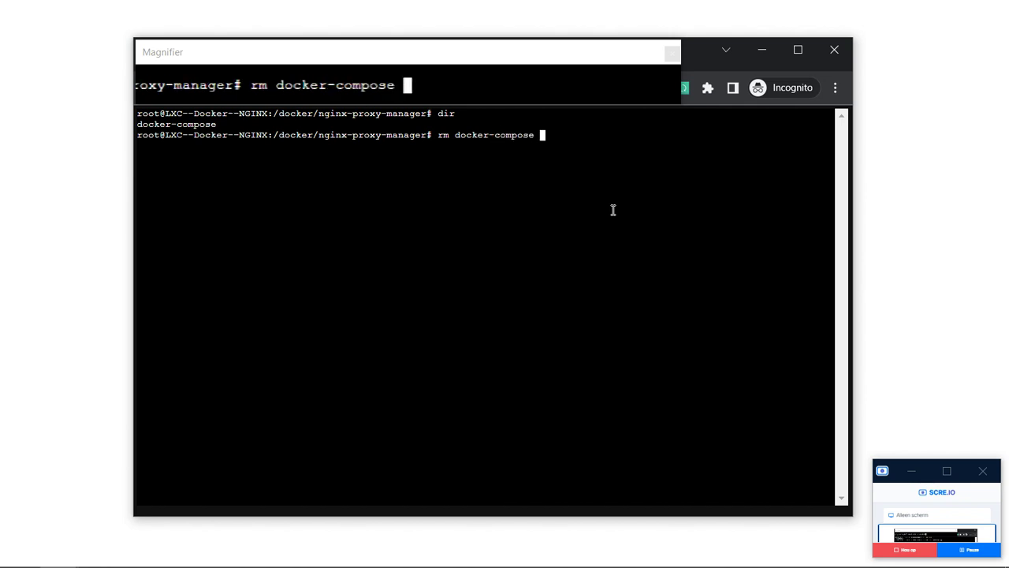
{"action": "key", "text": "Return"}
{"action": "type", "text": "dir"}
{"action": "key", "text": "Return"}
Create an empty docker-compose.yml, confirm it with dir, and start the nano command for it.
{"action": "type", "text": "clear"}
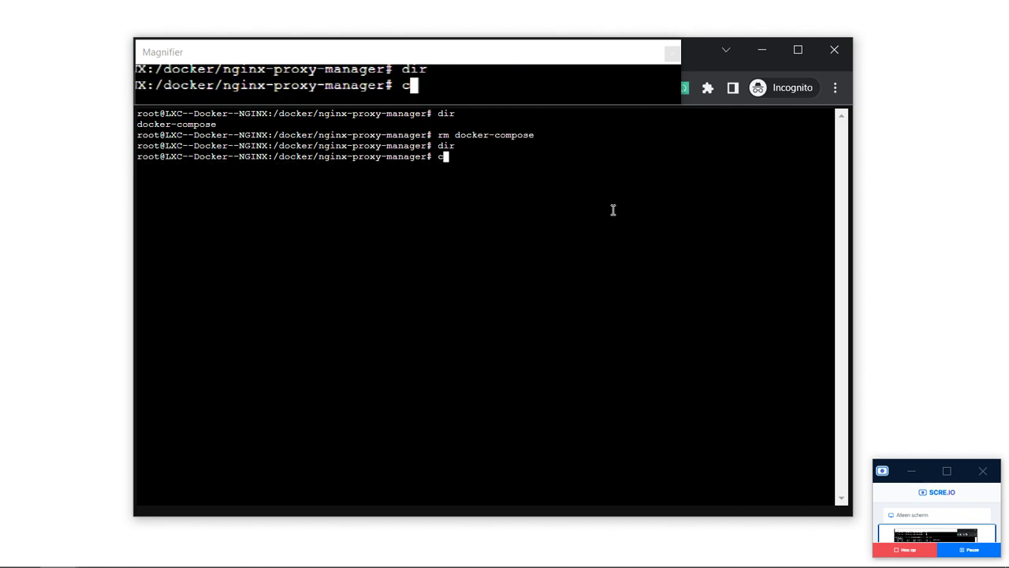
{"action": "key", "text": "Return"}
{"action": "type", "text": "ro"}
{"action": "key", "text": "BackSpace"}
{"action": "key", "text": "BackSpace"}
{"action": "type", "text": "touch"}
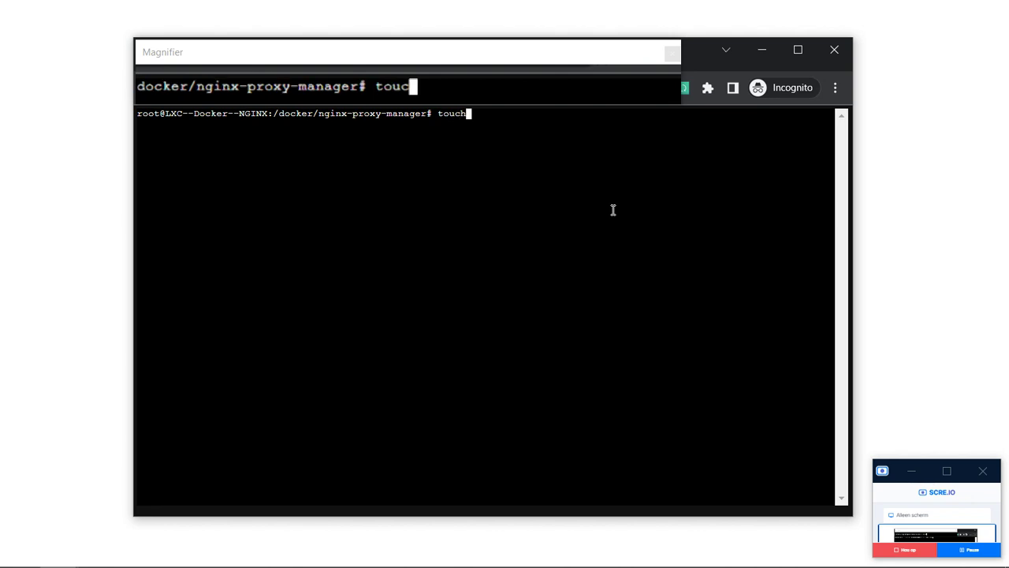
{"action": "key", "text": "Return"}
{"action": "type", "text": "clear"}
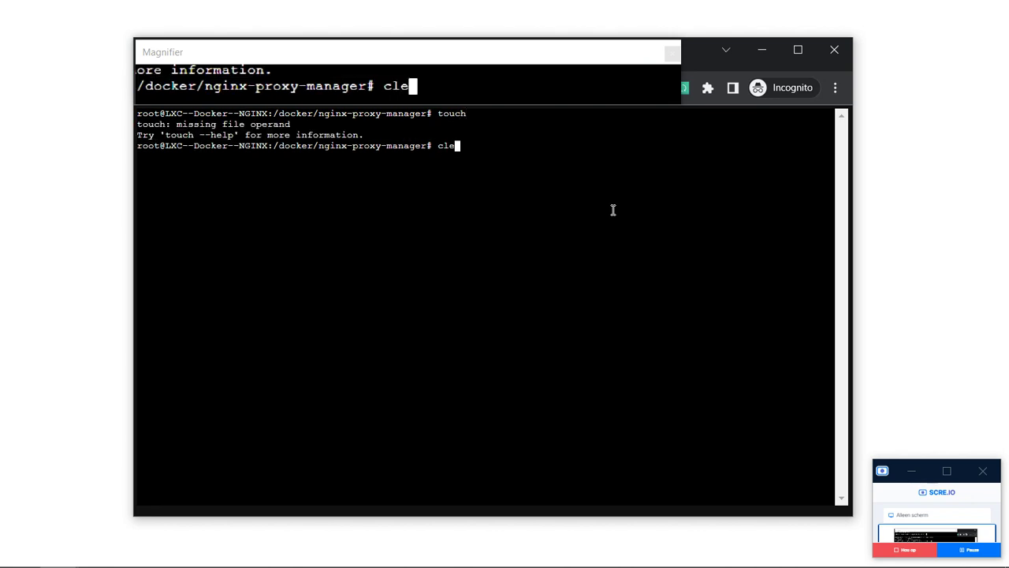
{"action": "key", "text": "Return"}
{"action": "type", "text": "touch docker-compose"}
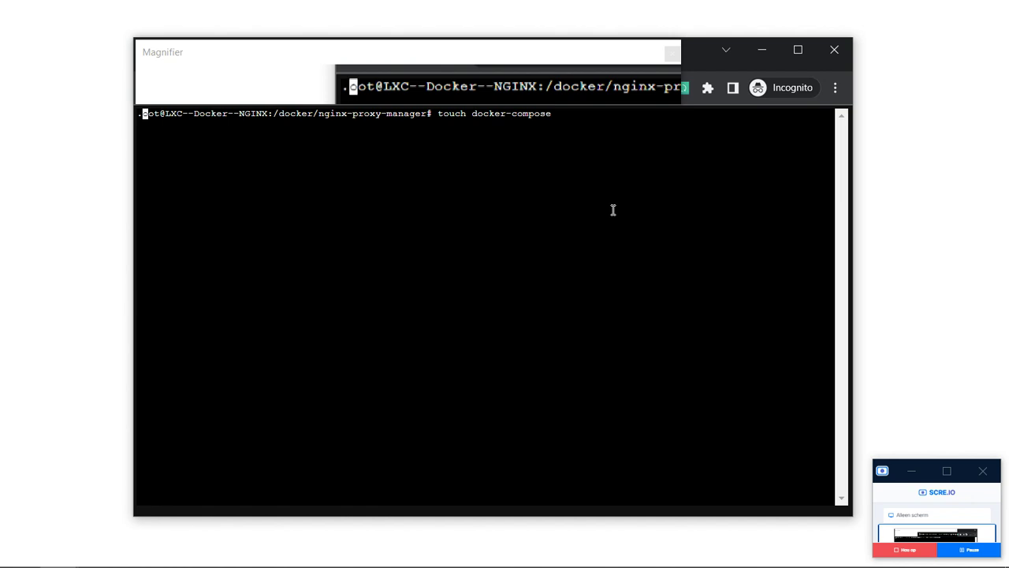
{"action": "type", "text": ".yml"}
{"action": "key", "text": "Return"}
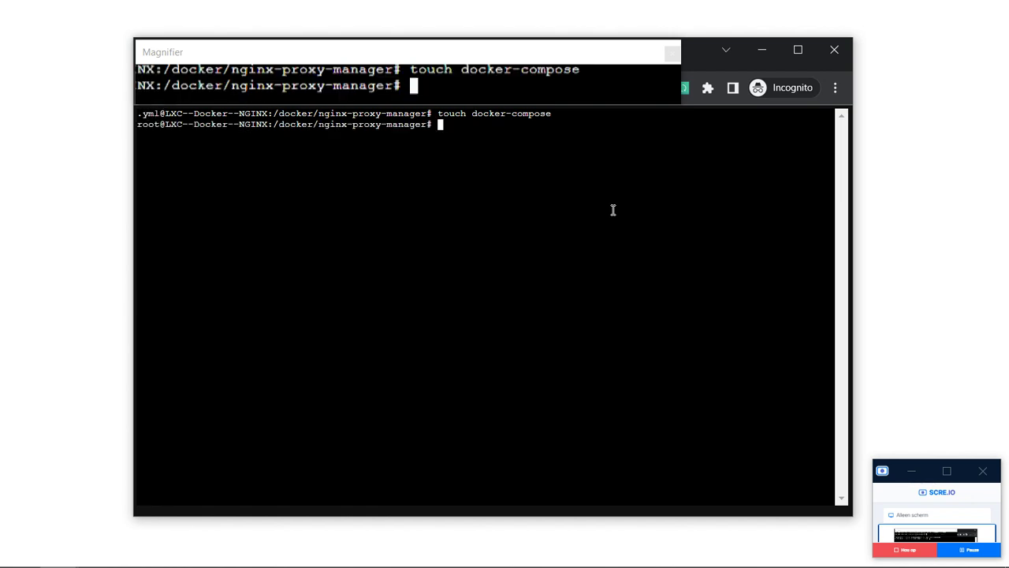
{"action": "type", "text": "dir"}
{"action": "key", "text": "Return"}
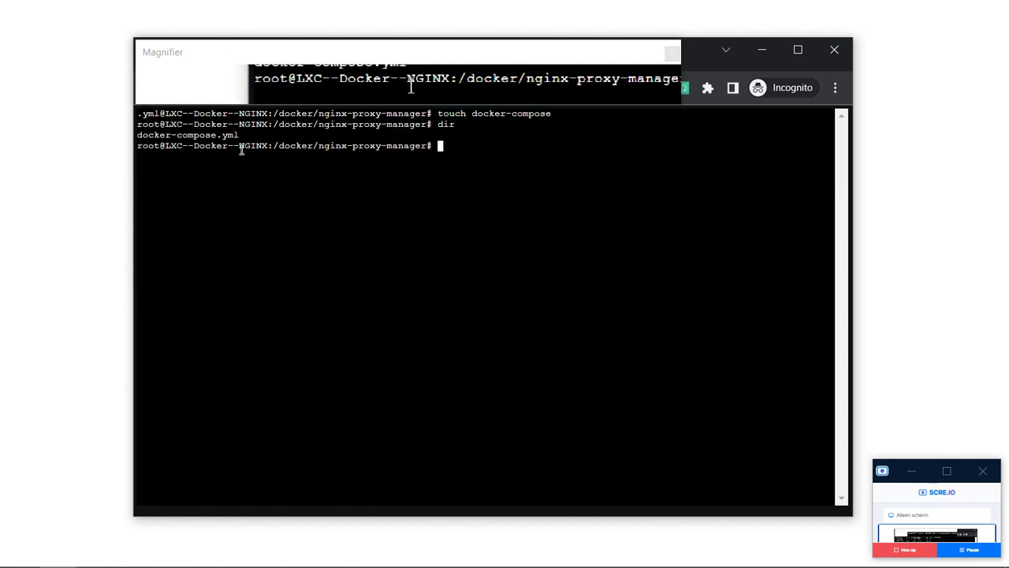
{"action": "type", "text": "nano do"}
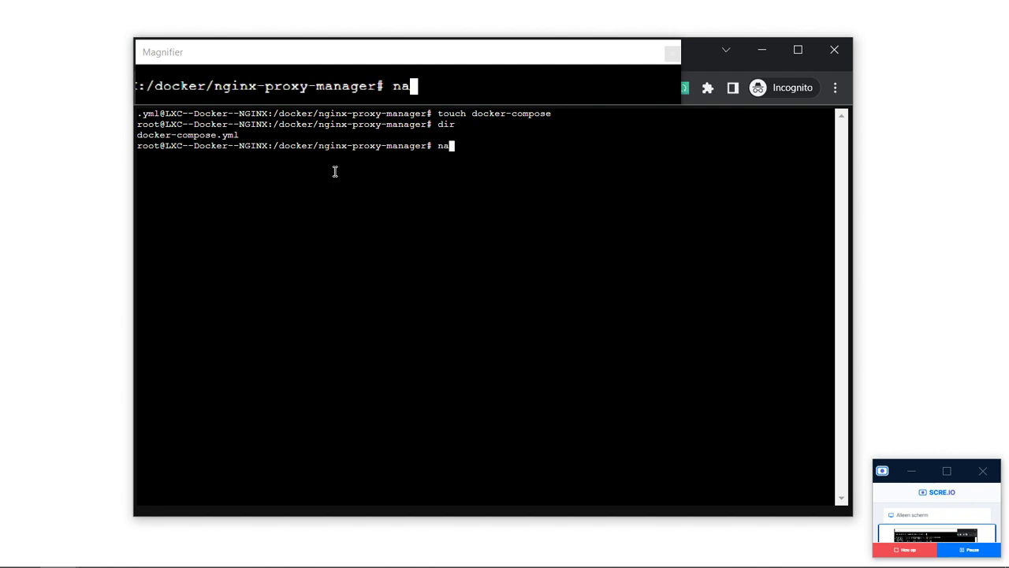
{"action": "key", "text": "Tab"}
Paste the copied compose example into docker-compose.yml in nano and save it.
{"action": "key", "text": "Return"}
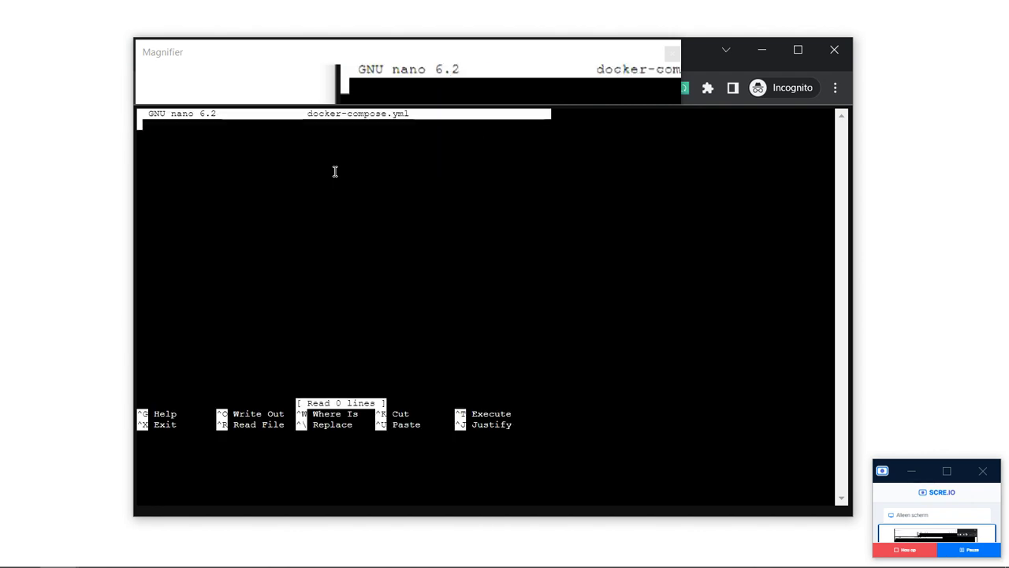
{"action": "right_click", "coordinate": [307, 140]}
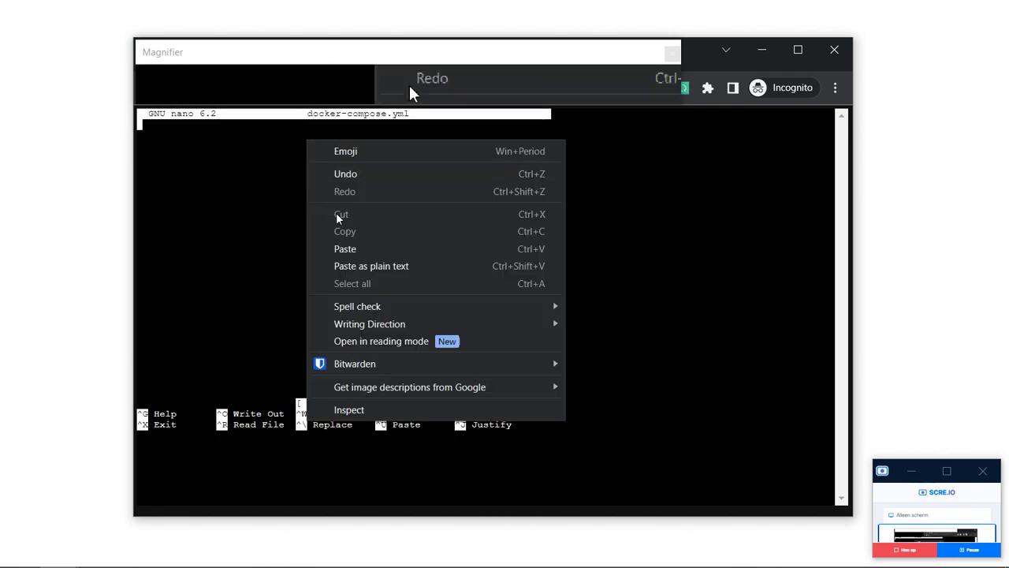
{"action": "left_click", "coordinate": [379, 265]}
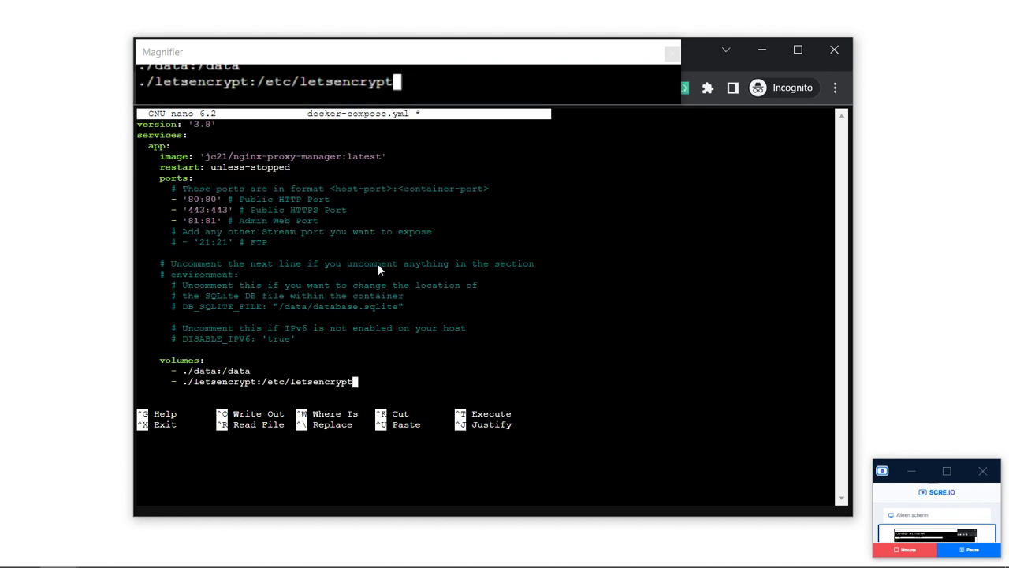
{"action": "key", "text": "ctrl+x"}
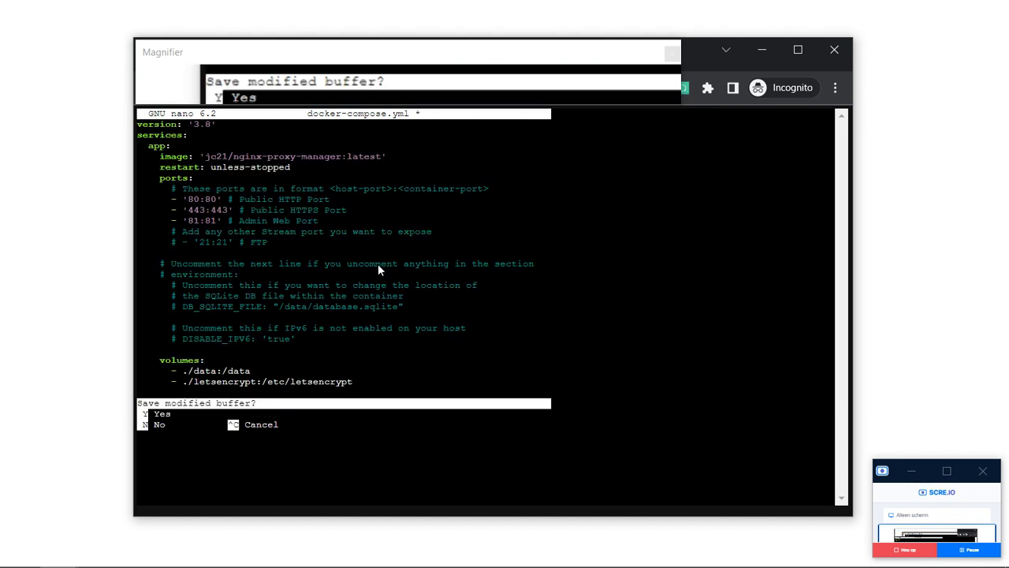
{"action": "key", "text": "y"}
{"action": "key", "text": "Return"}
Clear the console and list the folder, showing docker-compose.yml.
{"action": "type", "text": "clea"}
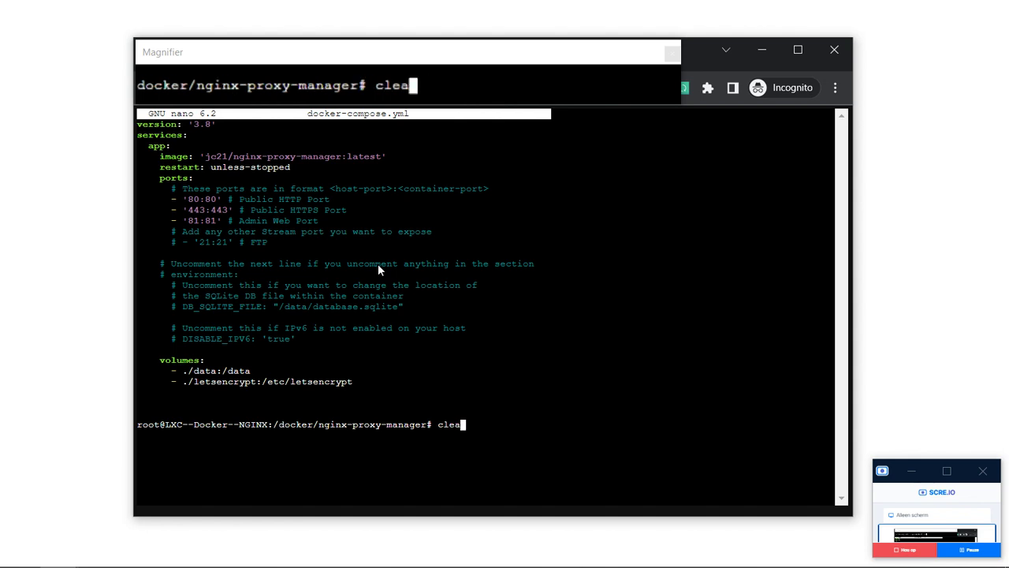
{"action": "type", "text": "r"}
{"action": "key", "text": "Return"}
{"action": "type", "text": "dir"}
{"action": "key", "text": "Return"}
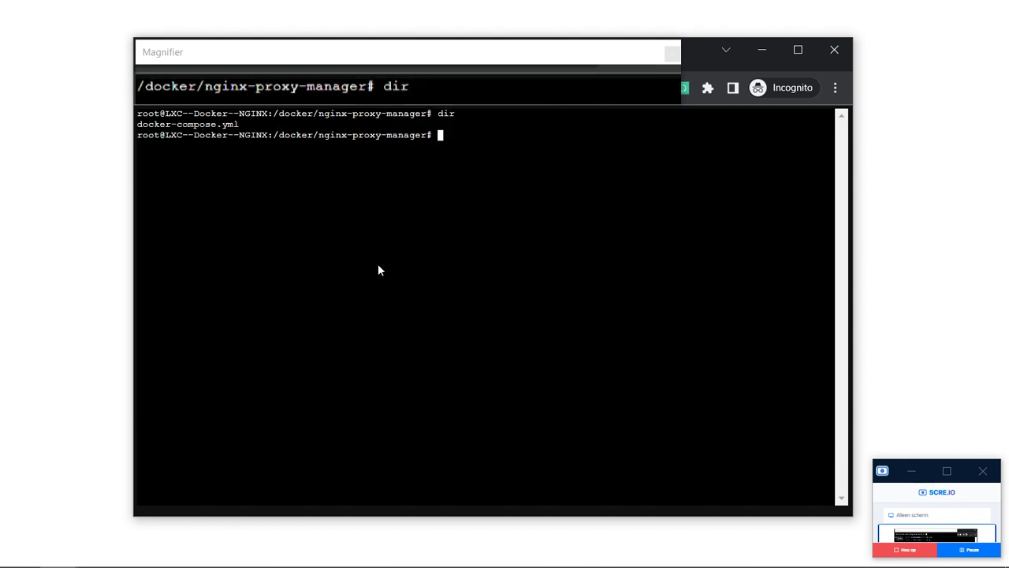
Print docker-compose.yml, then launch the stack with docker-compose up -d.
{"action": "type", "text": "cat "}
{"action": "type", "text": "d"}
{"action": "key", "text": "Tab"}
{"action": "key", "text": "Return"}
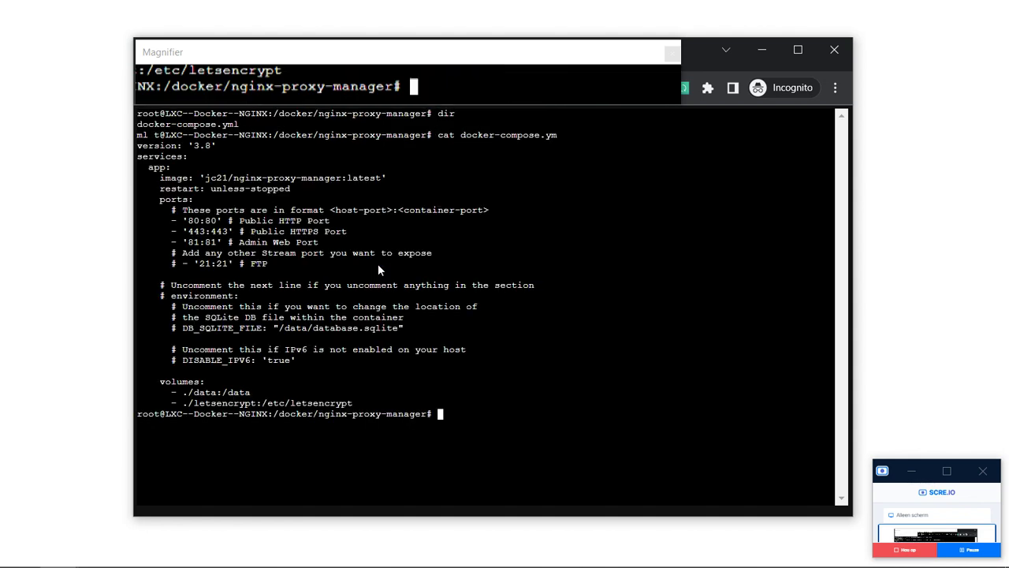
{"action": "type", "text": "clear"}
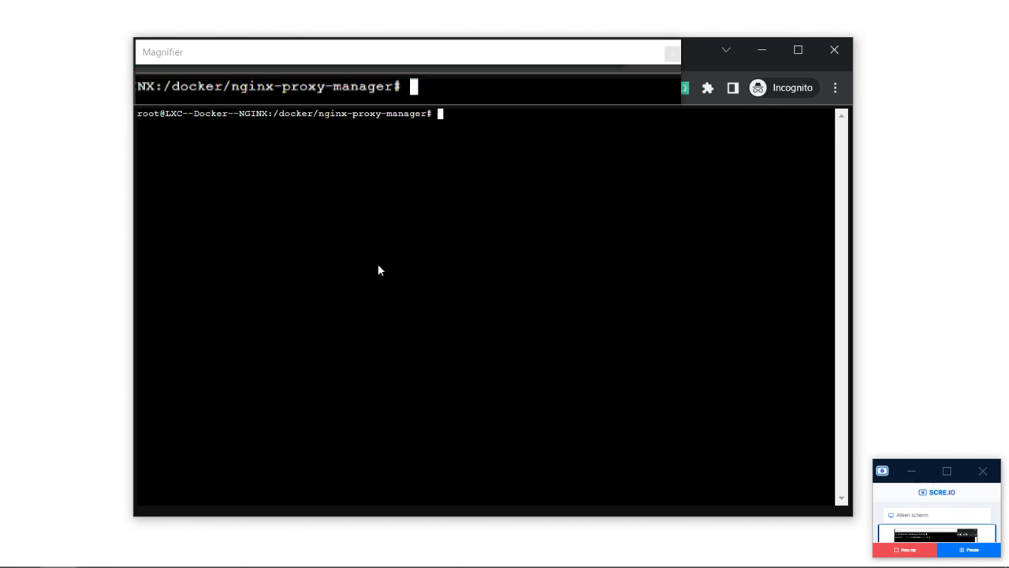
{"action": "type", "text": "docker"}
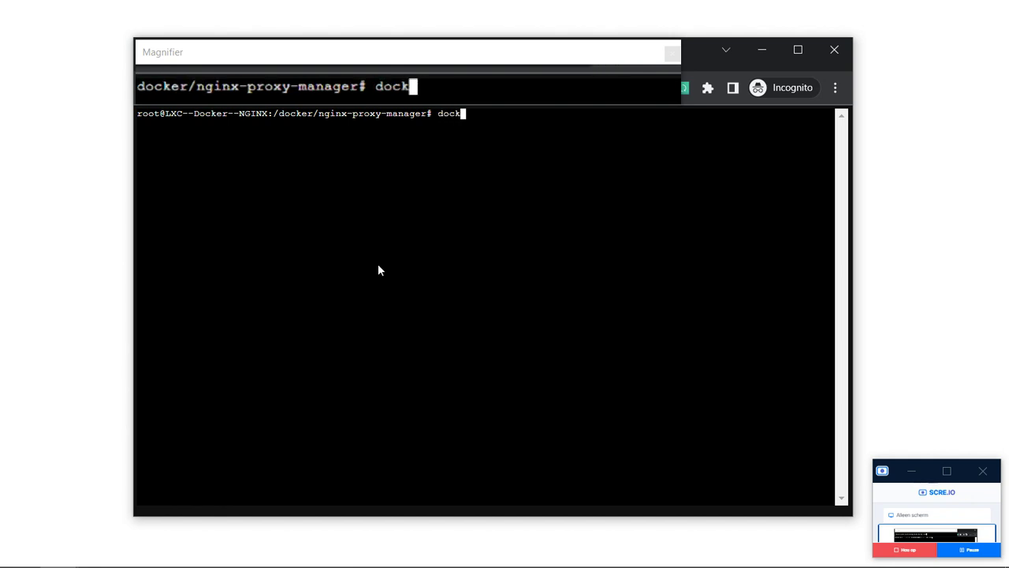
{"action": "type", "text": "-compose up -d"}
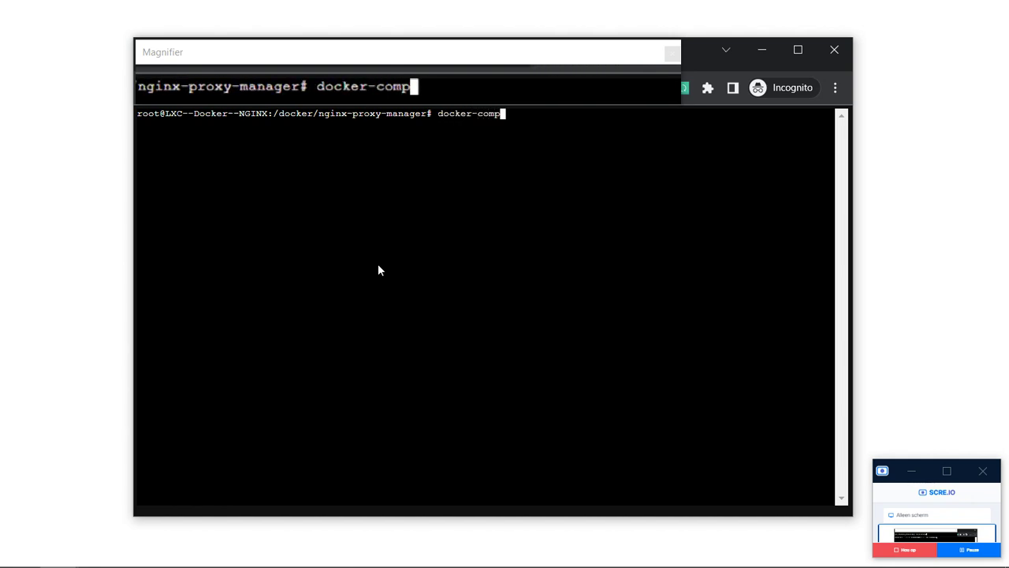
{"action": "key", "text": "Return"}
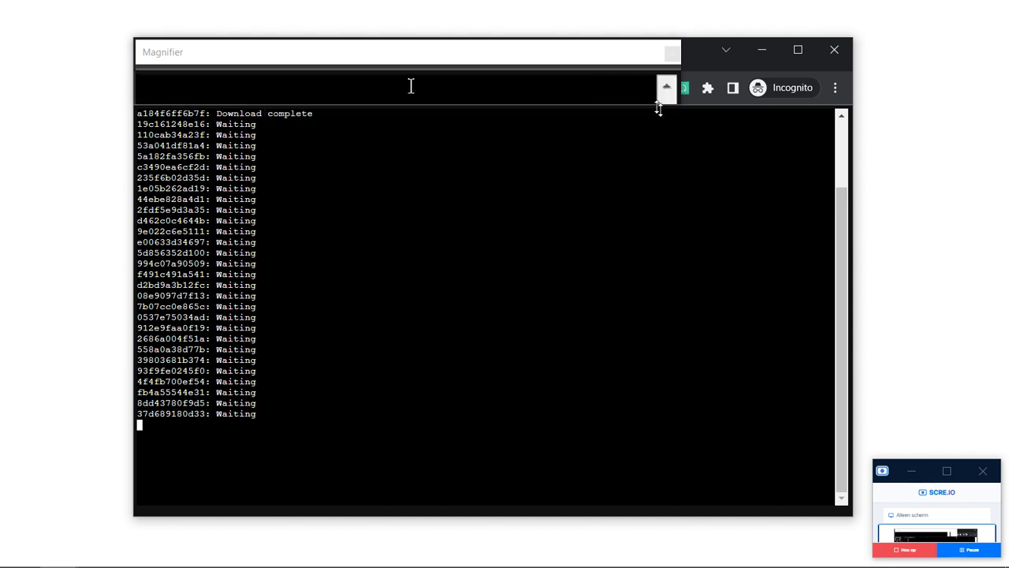
Close the Nginx Proxy Manager, extra Proxmox, ChatGPT, setup-instructions and blog tabs while the image pulls.
{"action": "left_click_drag", "start_coordinate": [681, 103], "coordinate": [549, 104]}
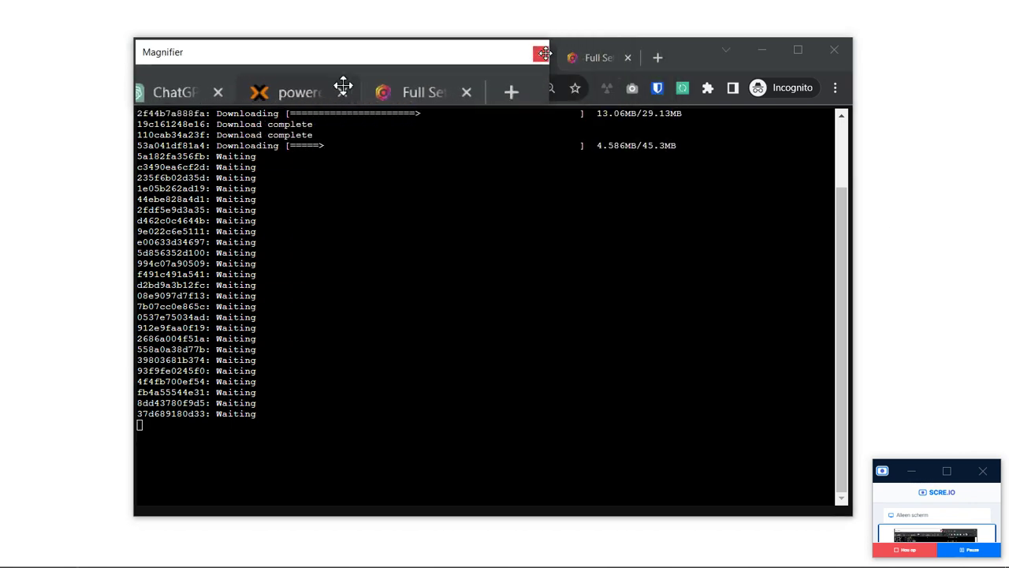
{"action": "left_click_drag", "start_coordinate": [428, 70], "coordinate": [723, 78]}
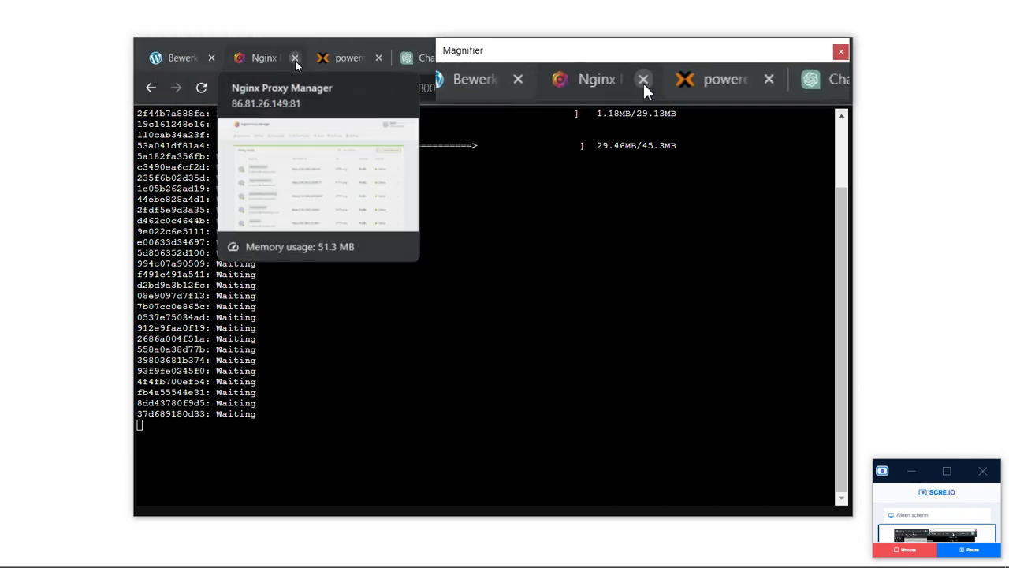
{"action": "left_click", "coordinate": [295, 58]}
{"action": "left_click", "coordinate": [295, 57]}
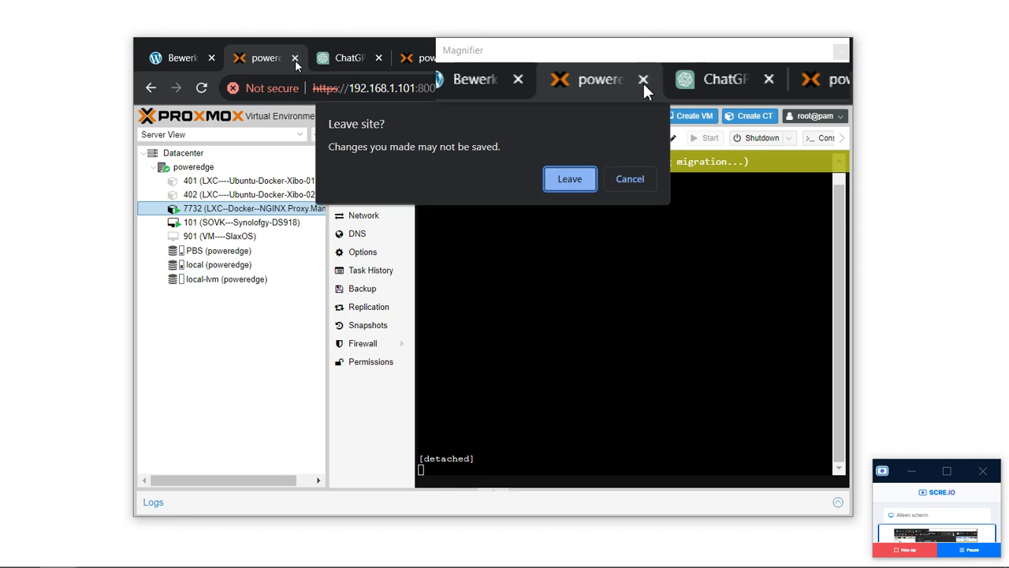
{"action": "left_click", "coordinate": [561, 180]}
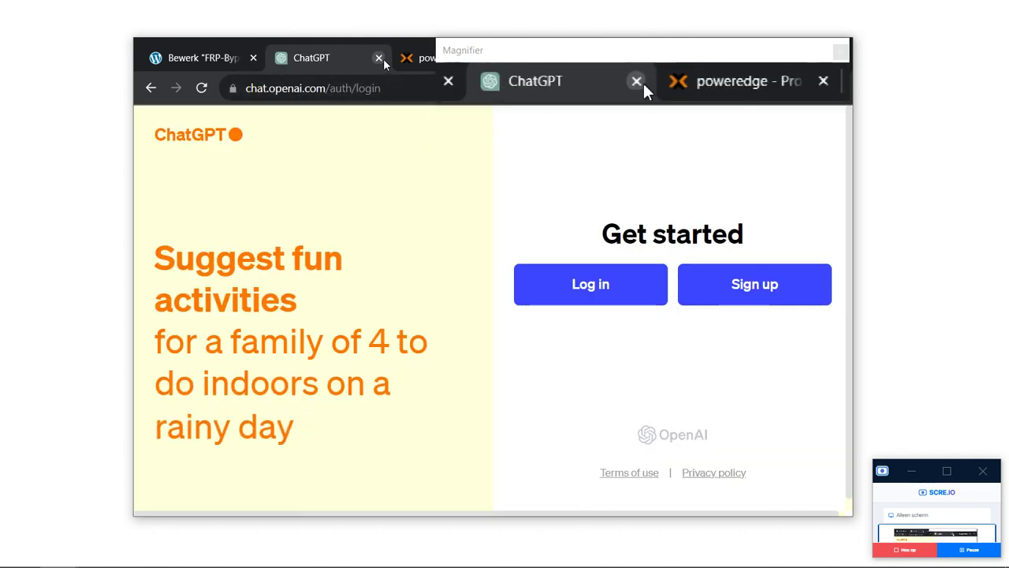
{"action": "left_click", "coordinate": [380, 58]}
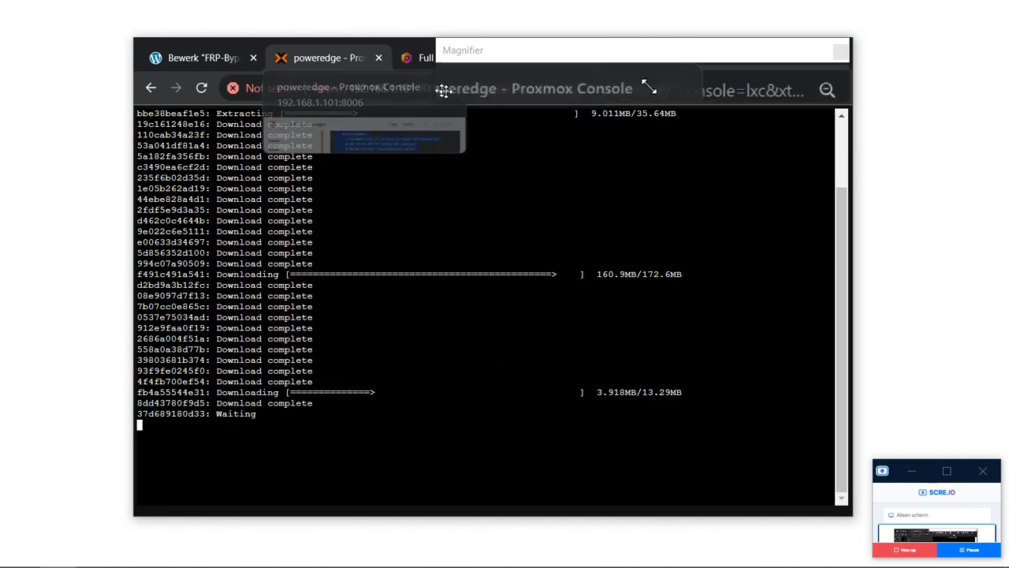
{"action": "left_click_drag", "start_coordinate": [435, 87], "coordinate": [565, 83]}
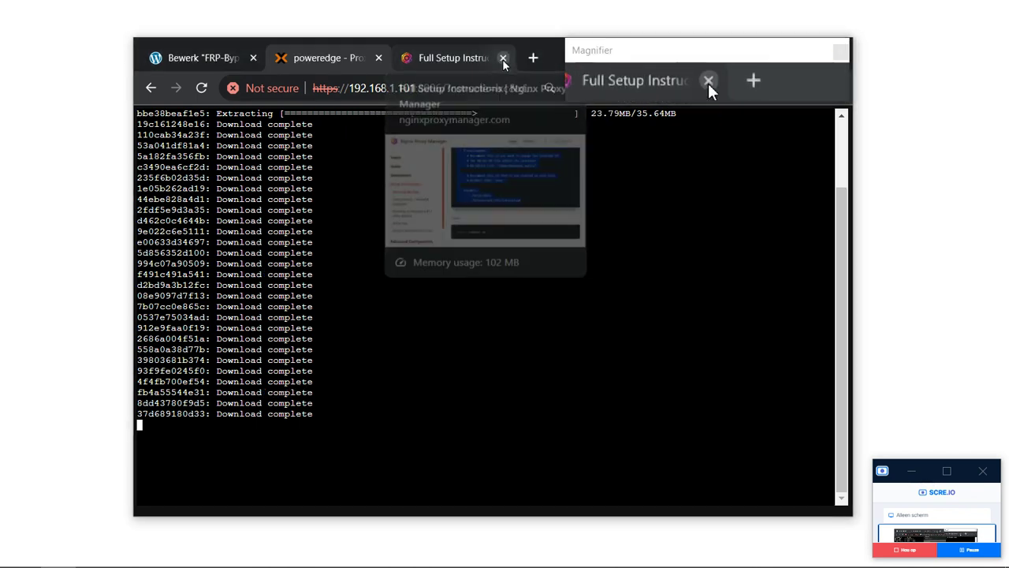
{"action": "left_click", "coordinate": [503, 58]}
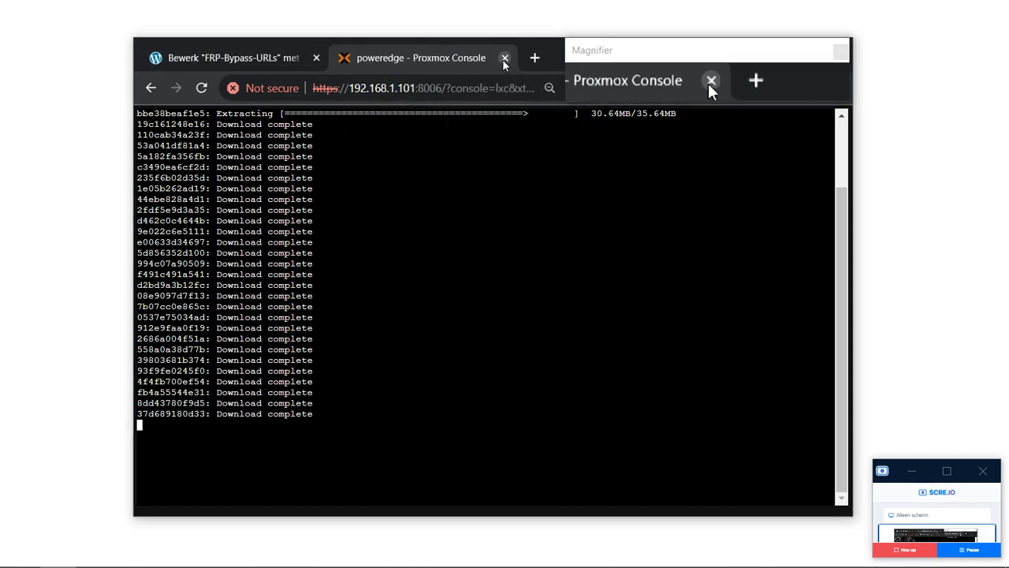
{"action": "left_click", "coordinate": [316, 58]}
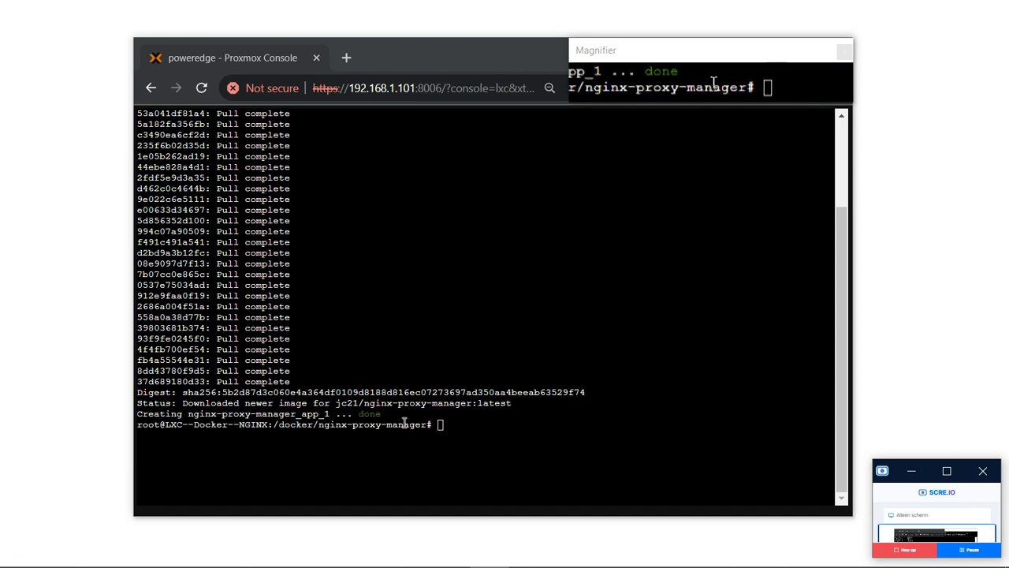
Clear the terminal and climb with cd .. up to the root folder.
{"action": "type", "text": "clear"}
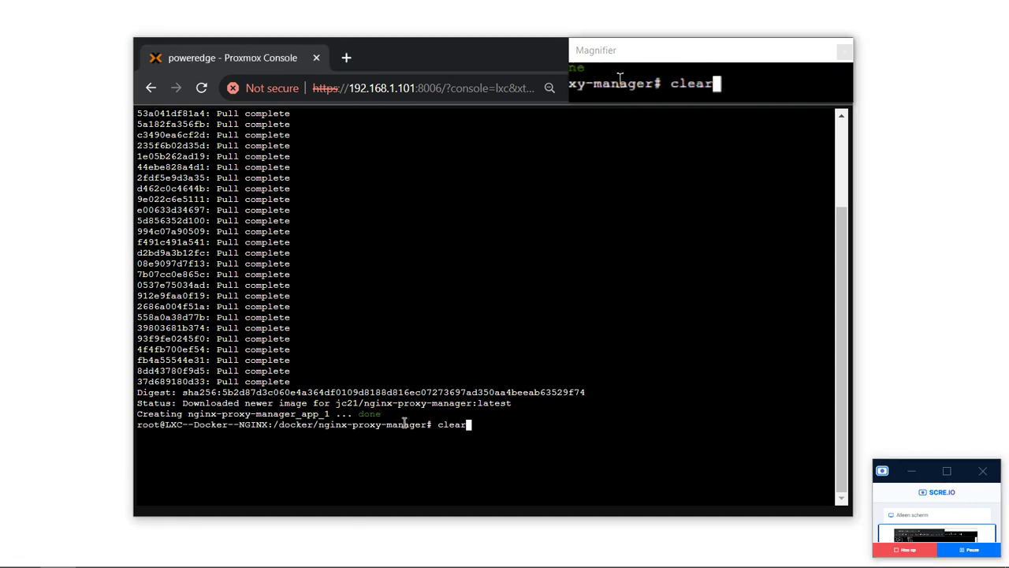
{"action": "key", "text": "Return"}
{"action": "type", "text": "cd .."}
{"action": "key", "text": "Return"}
{"action": "type", "text": "cd .."}
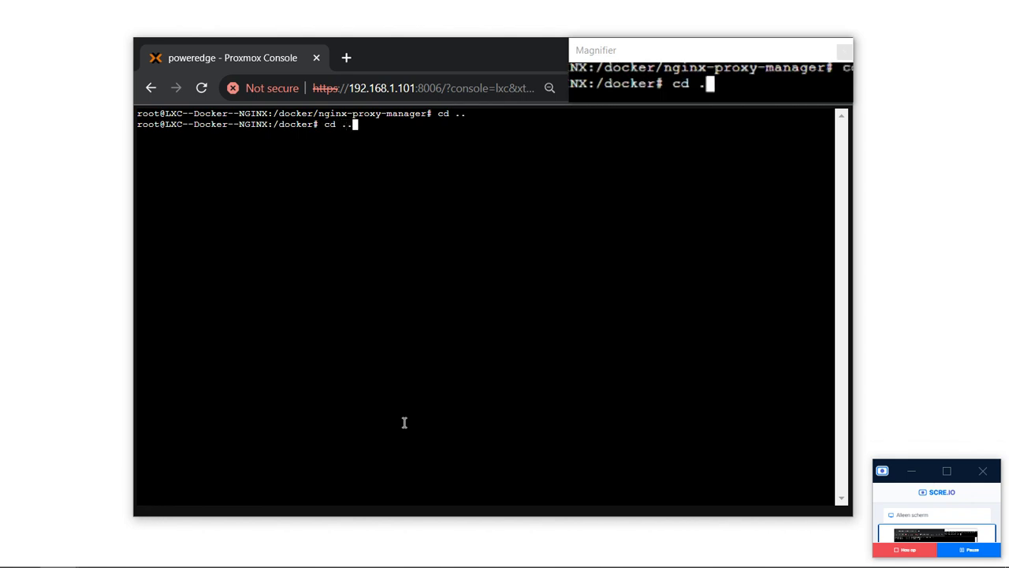
{"action": "key", "text": "Return"}
{"action": "type", "text": "dlear"}
{"action": "key", "text": "Return"}
{"action": "type", "text": "c;le"}
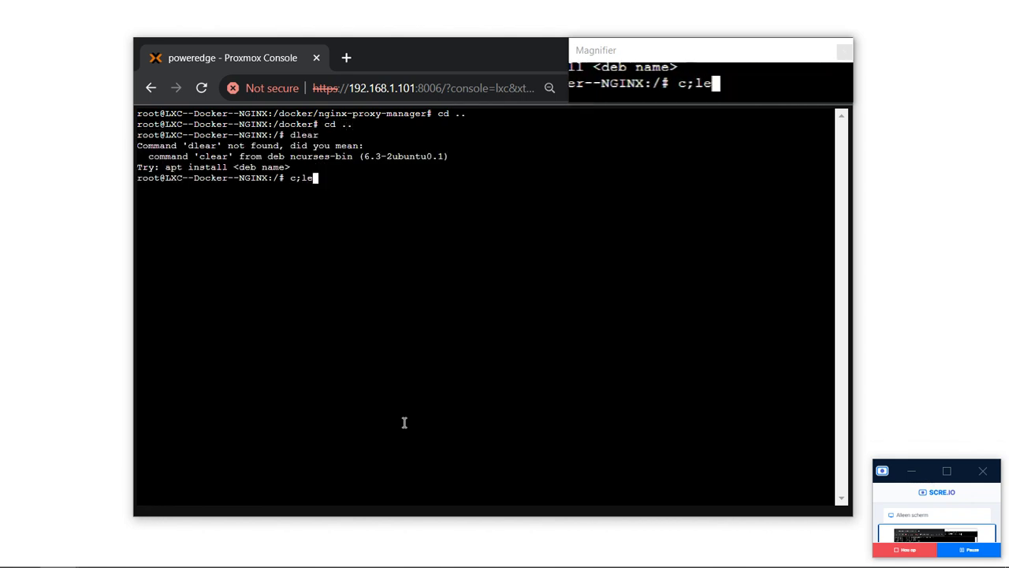
{"action": "key", "text": "BackSpace"}
{"action": "key", "text": "BackSpace"}
{"action": "key", "text": "BackSpace"}
{"action": "type", "text": "lear"}
{"action": "key", "text": "Return"}
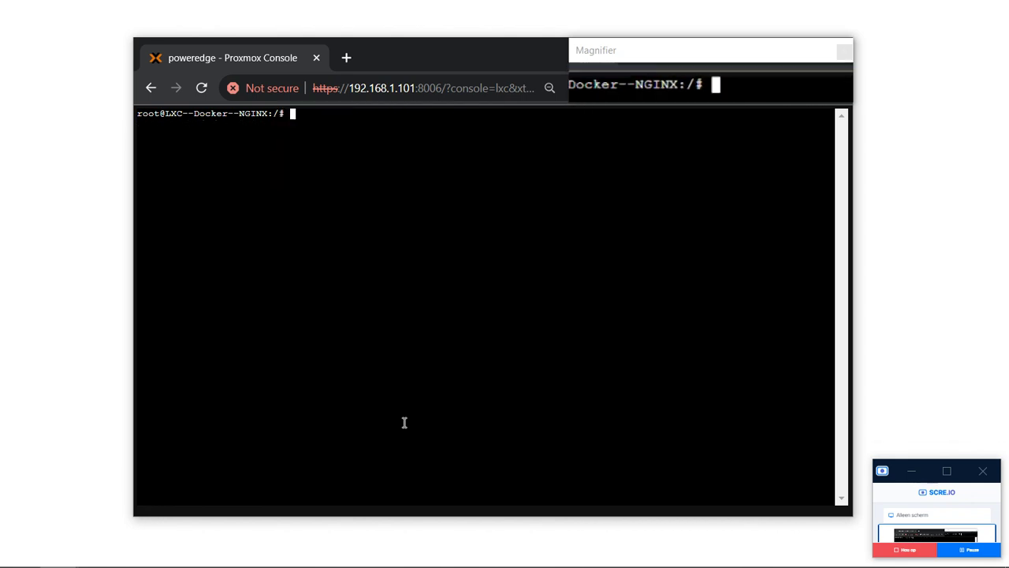
{"action": "type", "text": "cd .."}
{"action": "key", "text": "Return"}
{"action": "type", "text": "clear"}
{"action": "key", "text": "Return"}
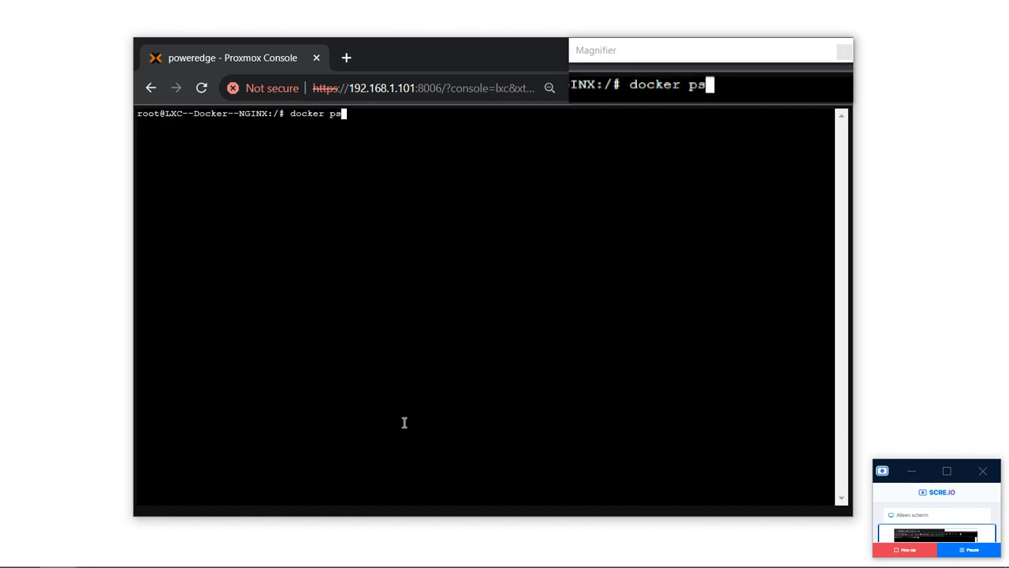
Run docker ps to confirm nginx-proxy-manager_app_1 is up with ports 80-81 and 443.
{"action": "type", "text": "docker ps"}
{"action": "key", "text": "Return"}
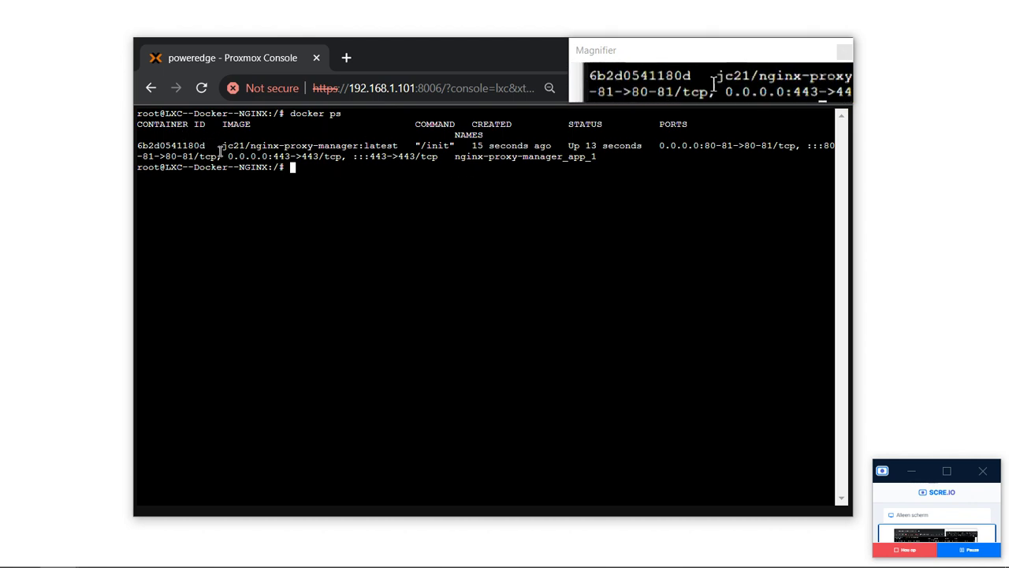
{"action": "left_click_drag", "start_coordinate": [233, 156], "coordinate": [470, 160]}
{"action": "left_click", "coordinate": [473, 161]}
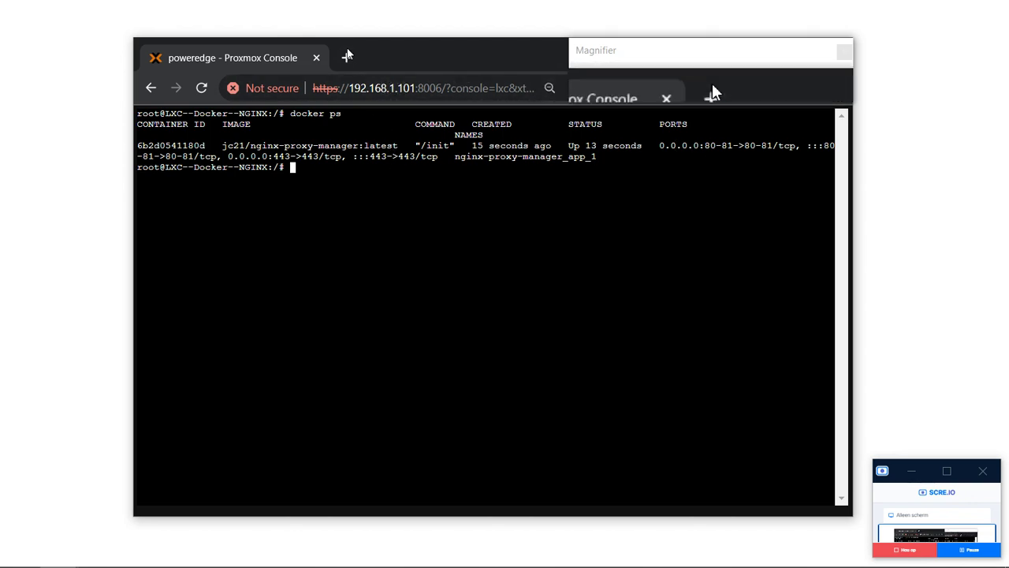
Browse to 192.168.1.98 in a new browser tab.
{"action": "left_click", "coordinate": [346, 57]}
{"action": "type", "text": "19216"}
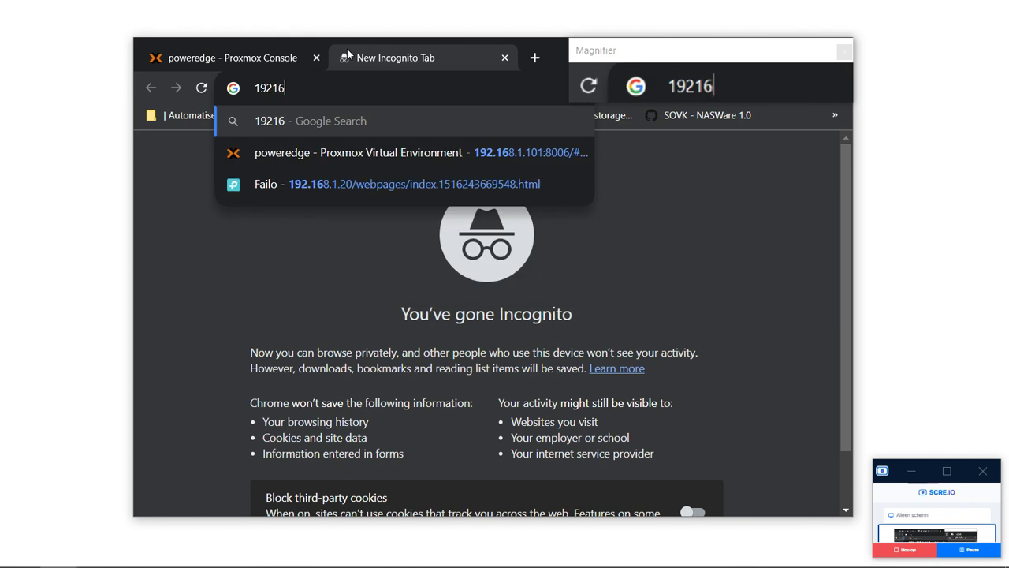
{"action": "key", "text": "BackSpace"}
{"action": "key", "text": "BackSpace"}
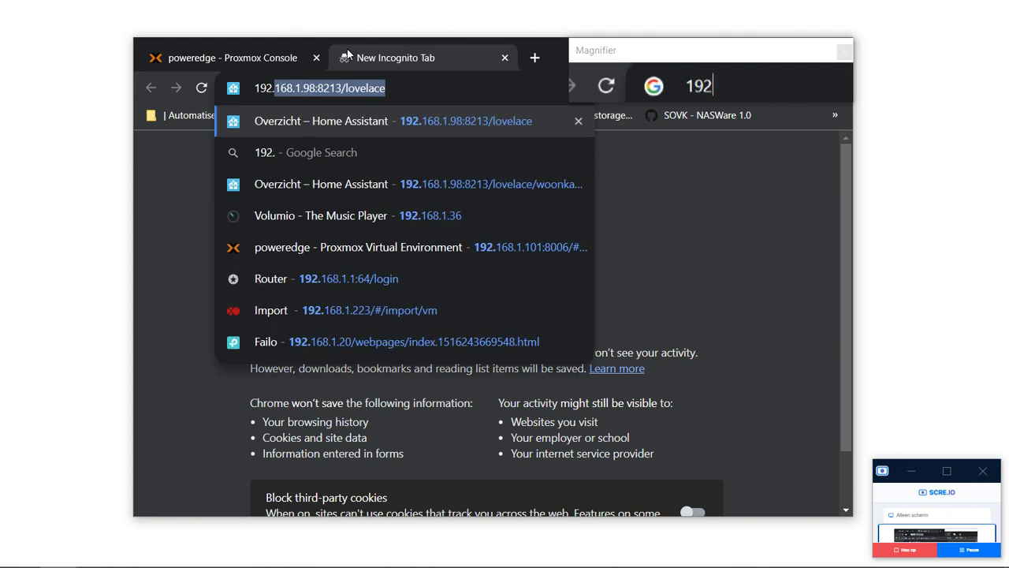
{"action": "type", "text": ".168.1.98"}
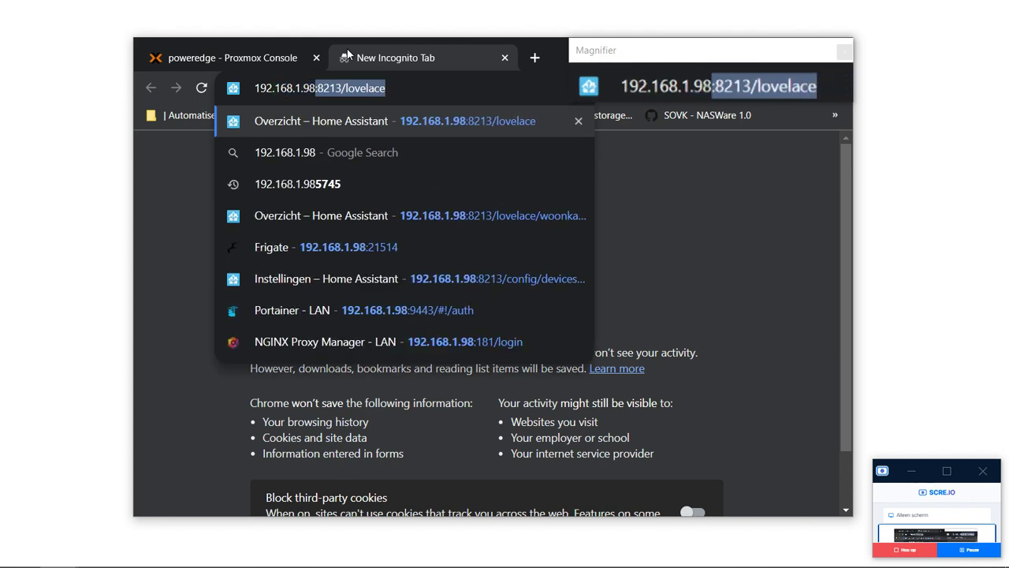
{"action": "key", "text": "Delete"}
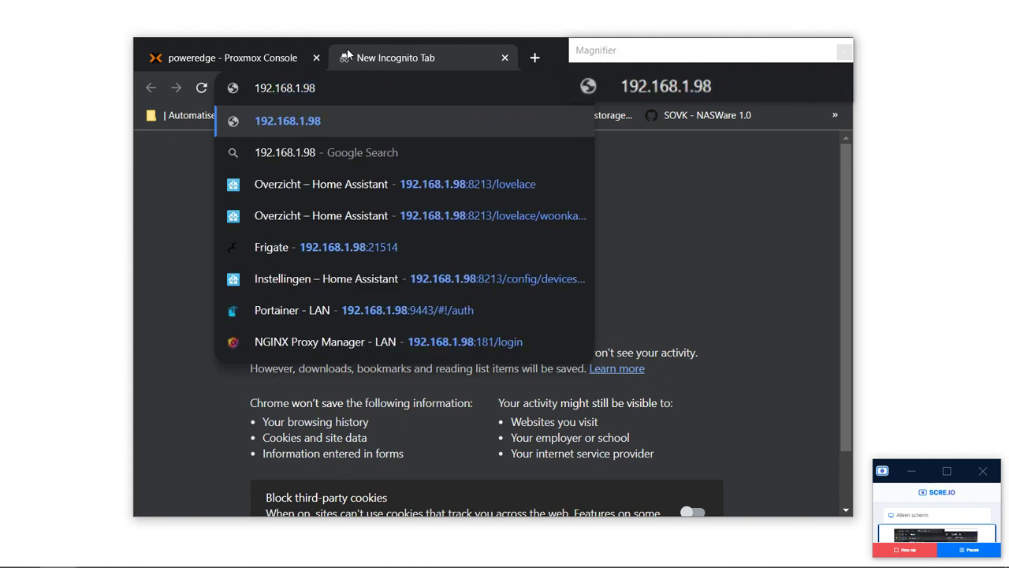
{"action": "key", "text": "Return"}
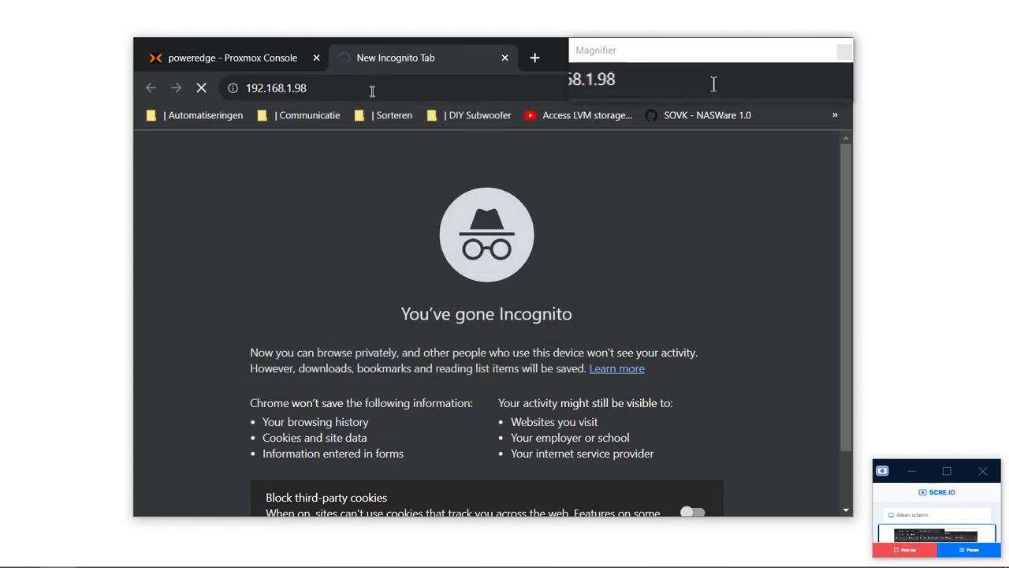
Try the suggested port 8213 address, which refuses the connection.
{"action": "left_click", "coordinate": [372, 87]}
{"action": "left_click", "coordinate": [372, 87]}
{"action": "type", "text": ":8213/lovelace"}
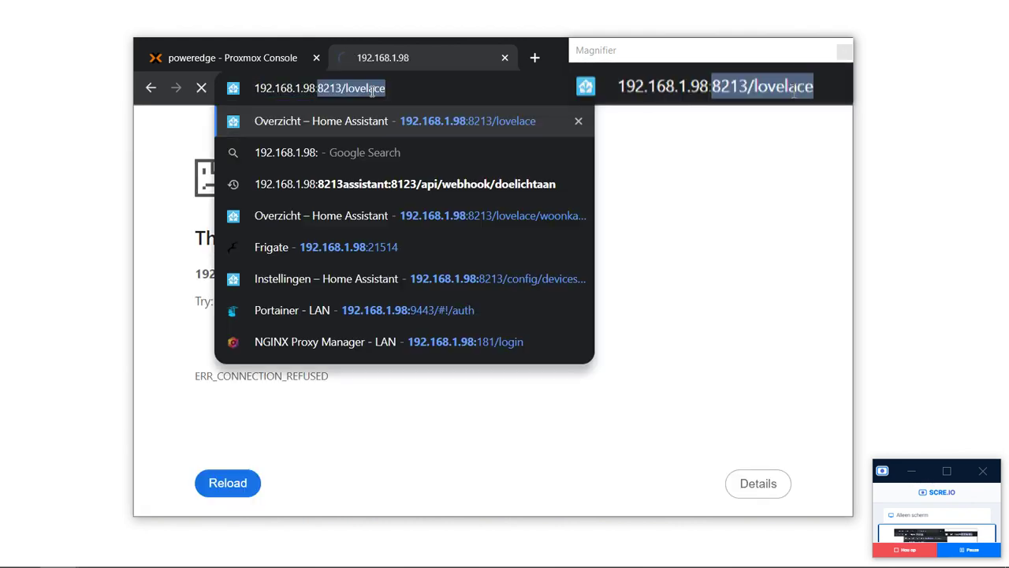
{"action": "key", "text": "Return"}
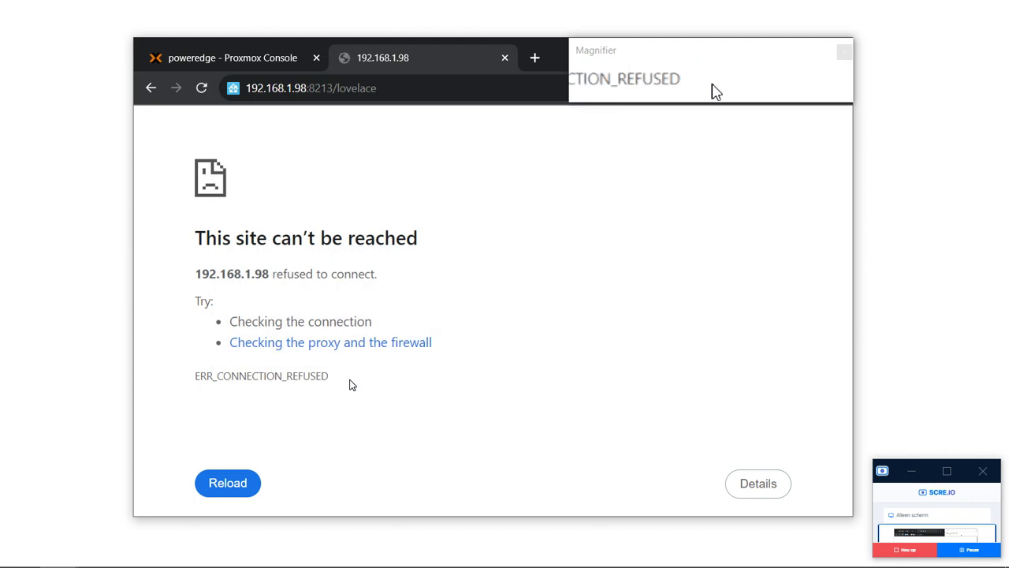
{"action": "left_click_drag", "start_coordinate": [329, 377], "coordinate": [288, 378]}
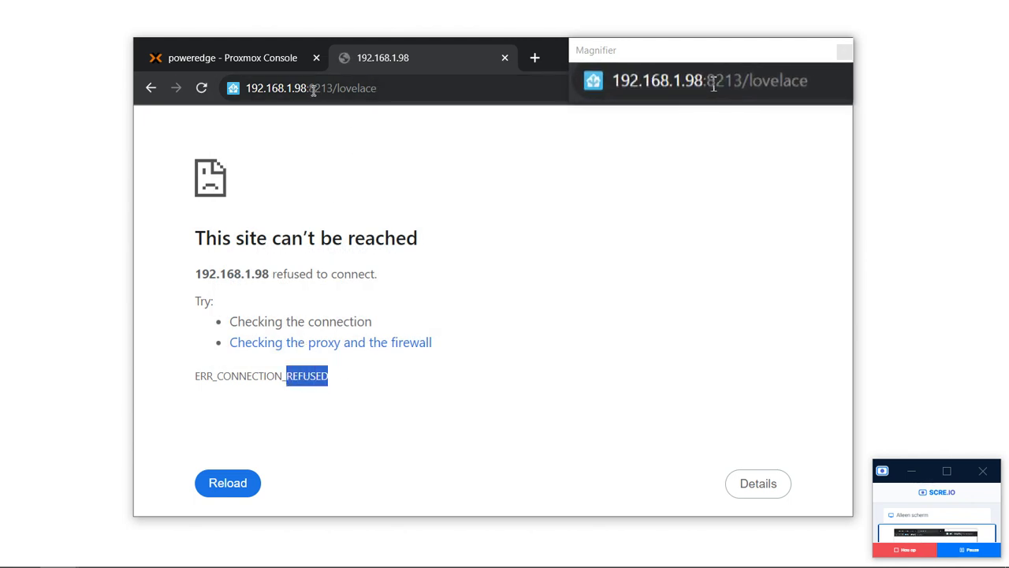
Change the port to 81 to load the Nginx Proxy Manager login page.
{"action": "left_click_drag", "start_coordinate": [314, 88], "coordinate": [575, 68]}
{"action": "key", "text": "BackSpace"}
{"action": "key", "text": "BackSpace"}
{"action": "type", "text": "81"}
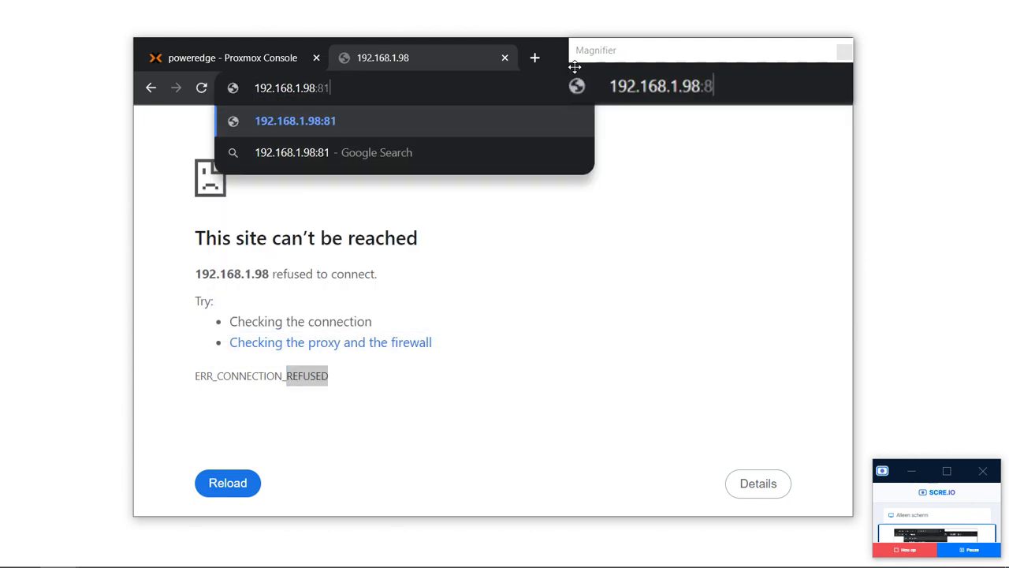
{"action": "key", "text": "Return"}
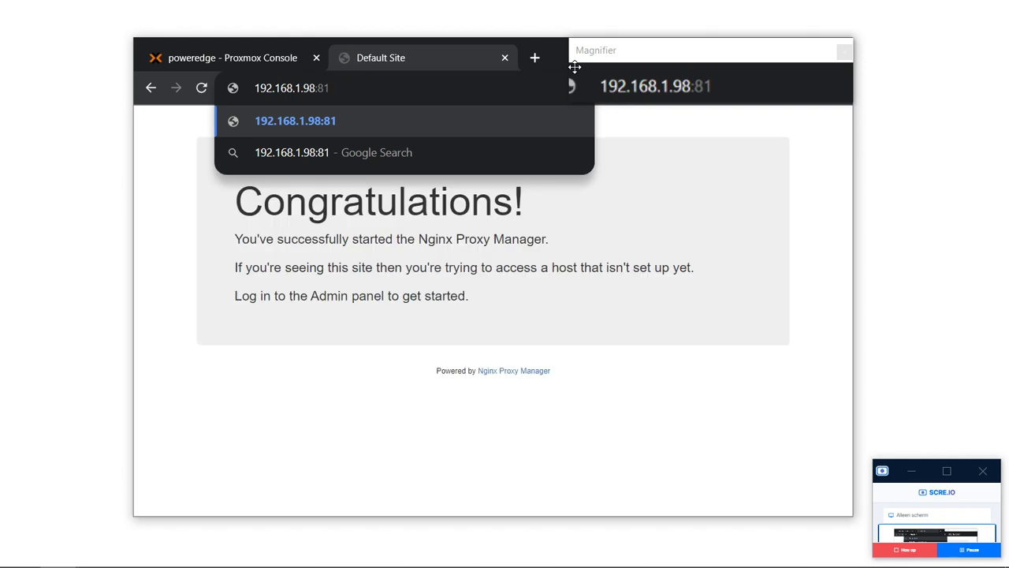
{"action": "key", "text": "Return"}
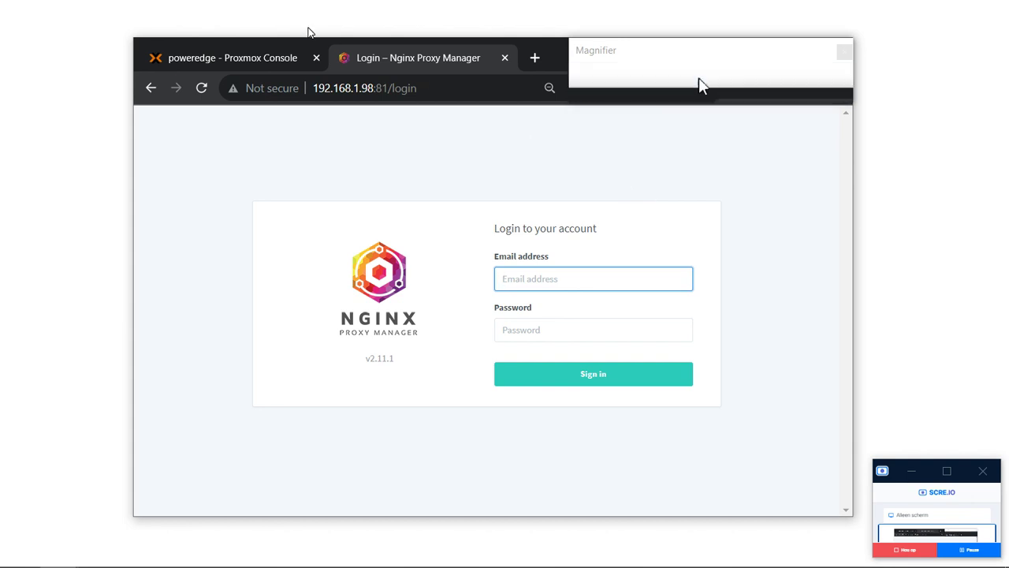
Log in with the autofilled default admin e-mail and the default password.
{"action": "left_click", "coordinate": [263, 87]}
{"action": "left_click", "coordinate": [527, 213]}
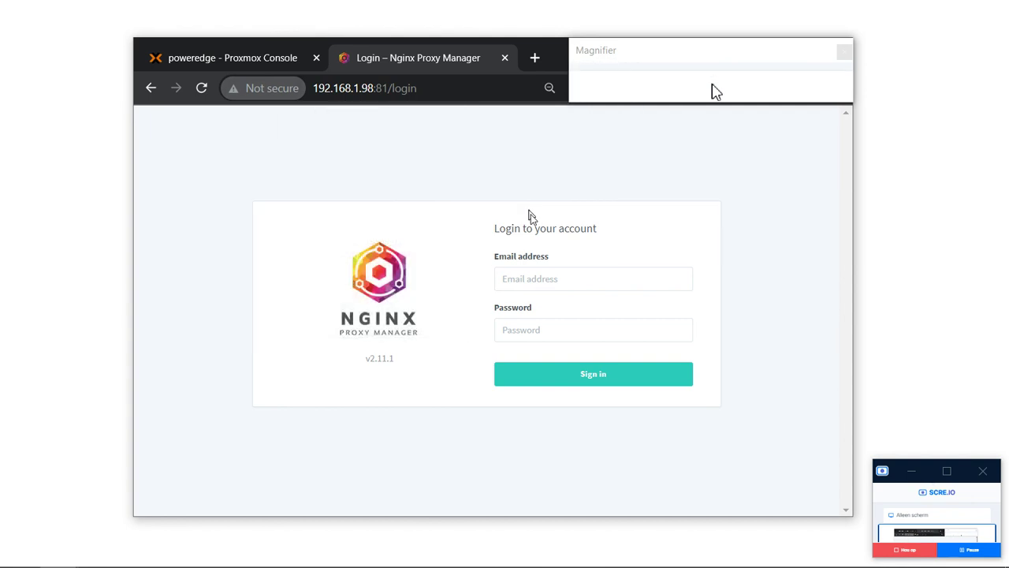
{"action": "left_click", "coordinate": [597, 286]}
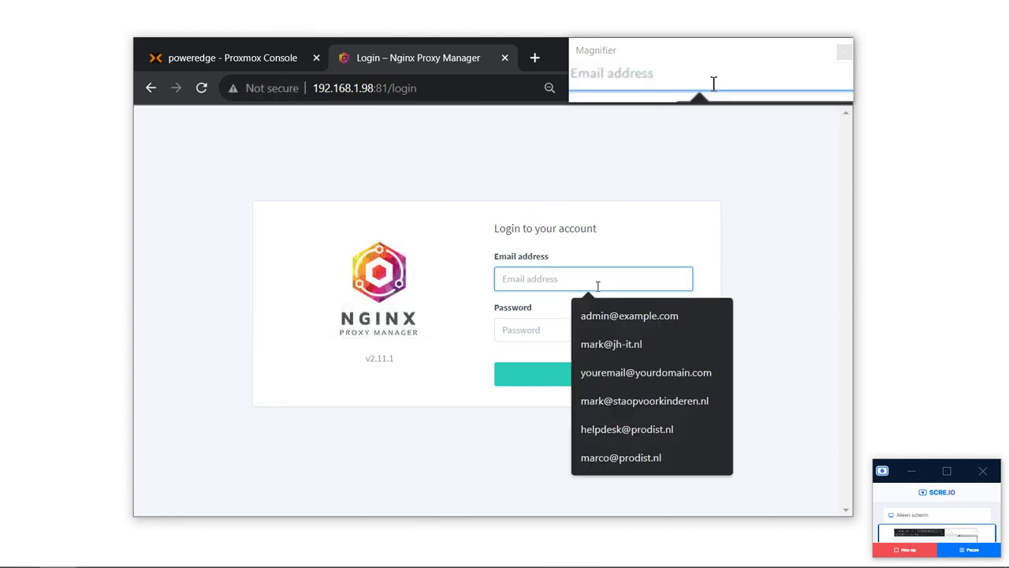
{"action": "type", "text": "admin"}
{"action": "key", "text": "Down"}
{"action": "key", "text": "Return"}
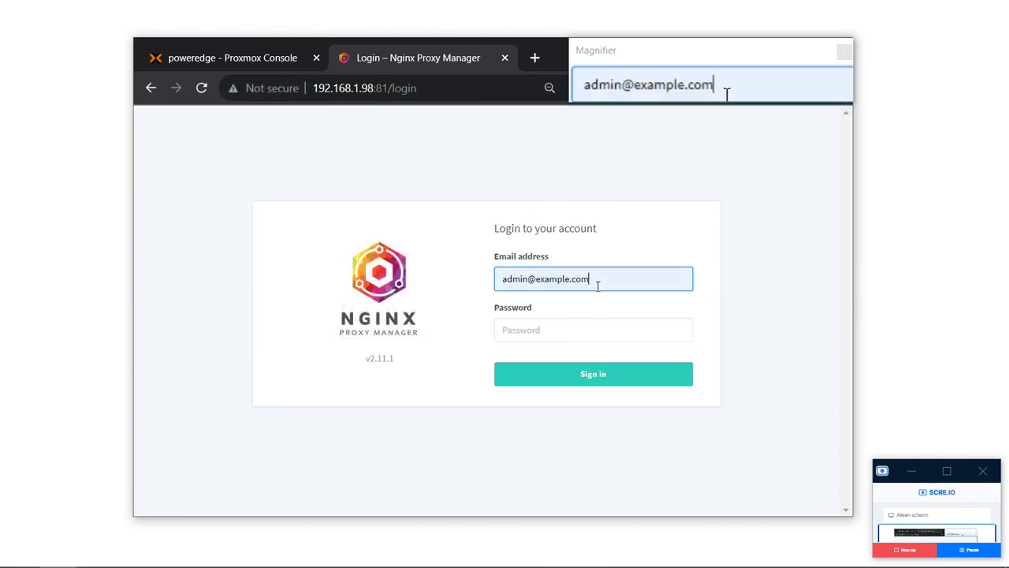
{"action": "key", "text": "Tab"}
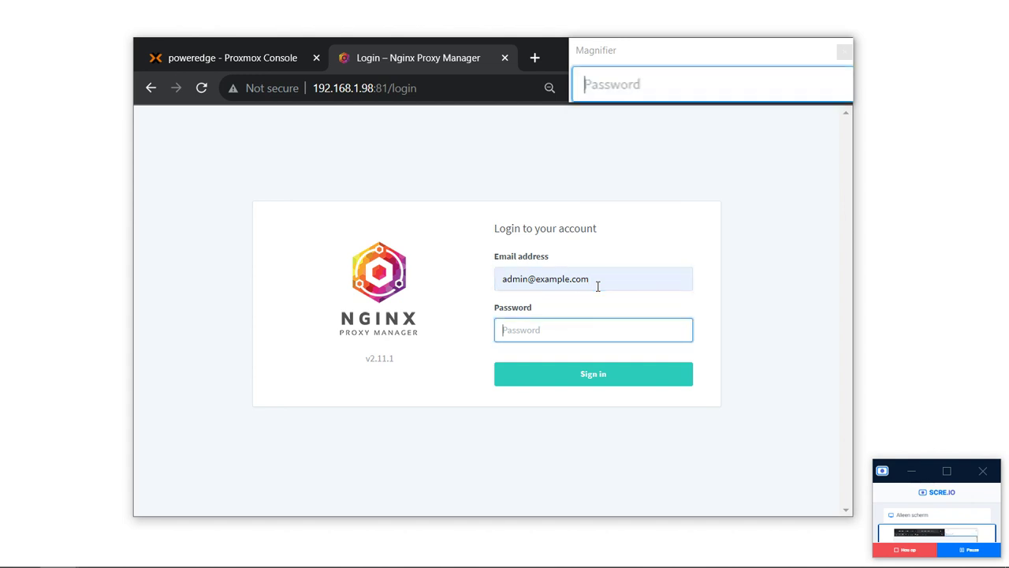
{"action": "type", "text": "changem"}
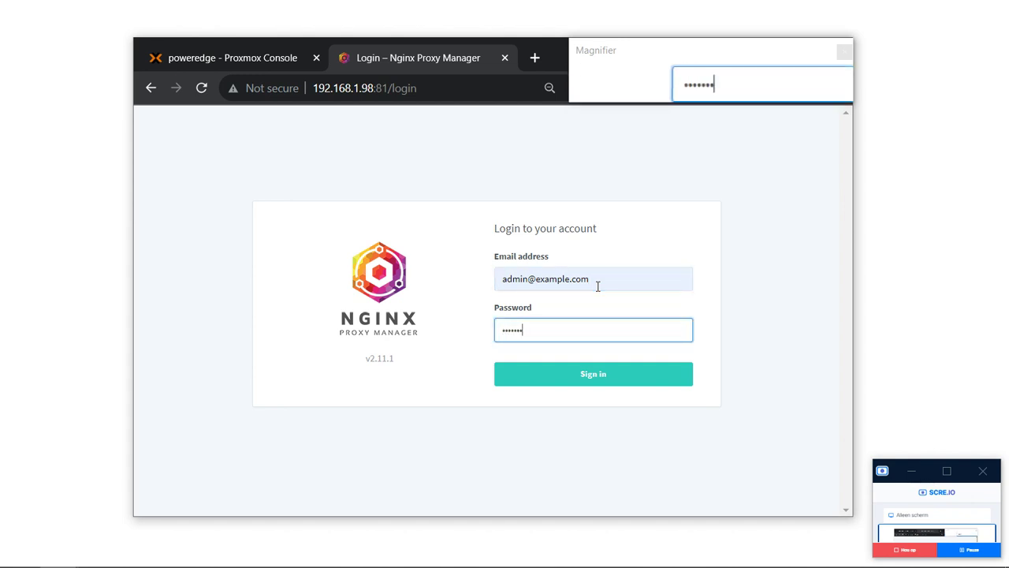
{"action": "type", "text": "e"}
{"action": "key", "text": "Return"}
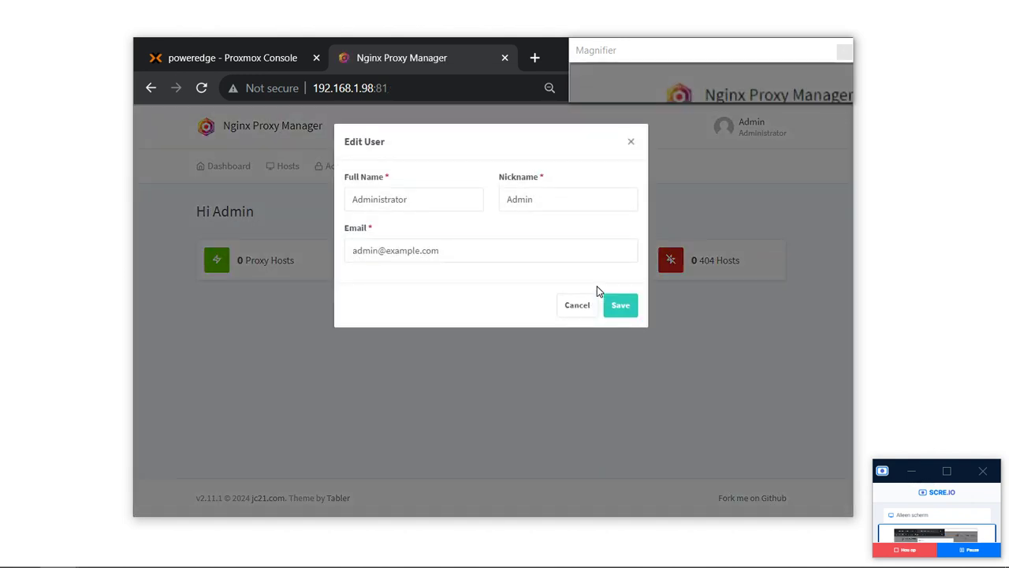
Replace the admin's full name, nickname and e-mail with personal details and save.
{"action": "left_click", "coordinate": [428, 198]}
{"action": "key", "text": "ctrl+a"}
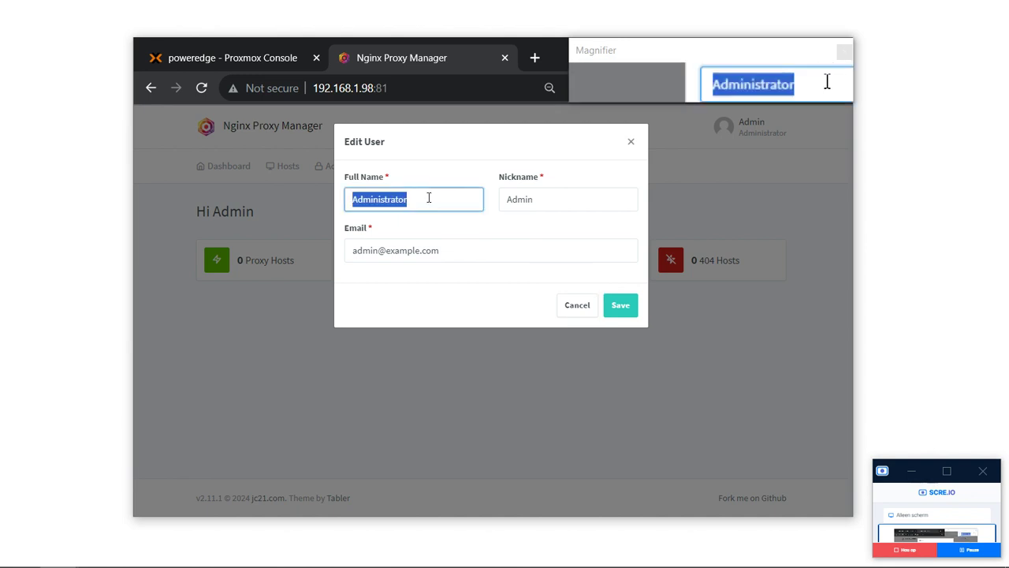
{"action": "type", "text": "Mark"}
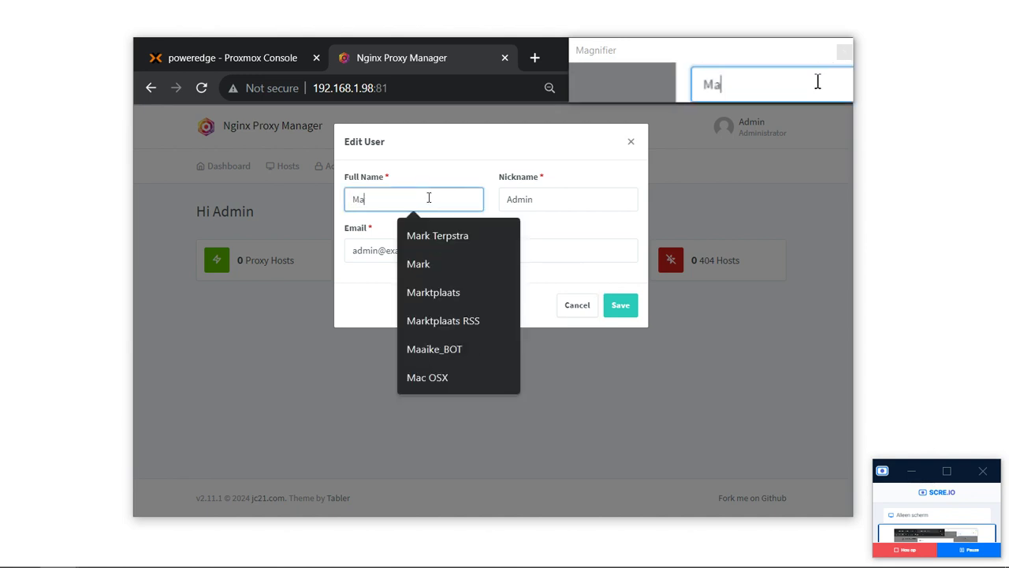
{"action": "key", "text": "Tab"}
{"action": "type", "text": "Mark"}
{"action": "key", "text": "Tab"}
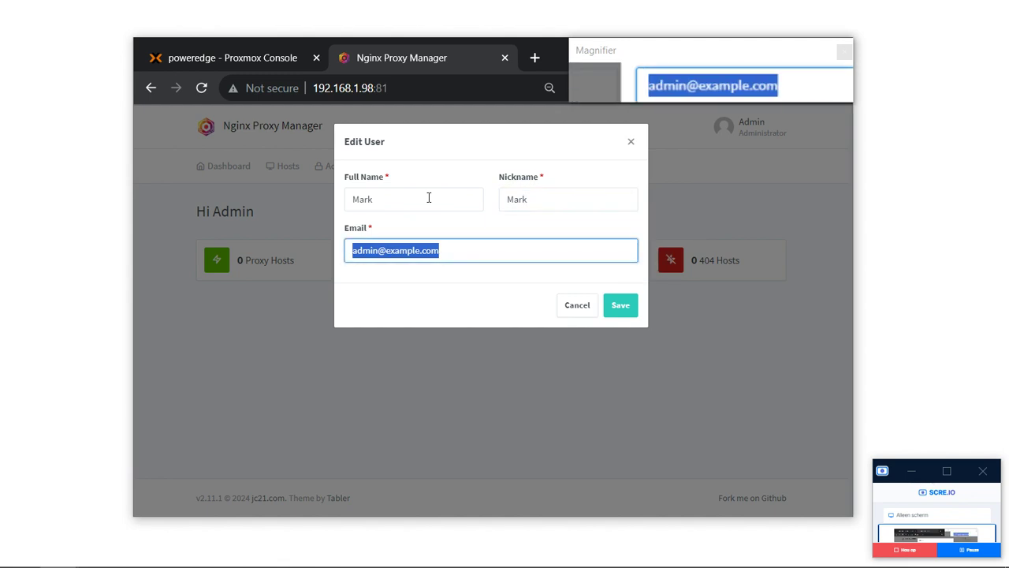
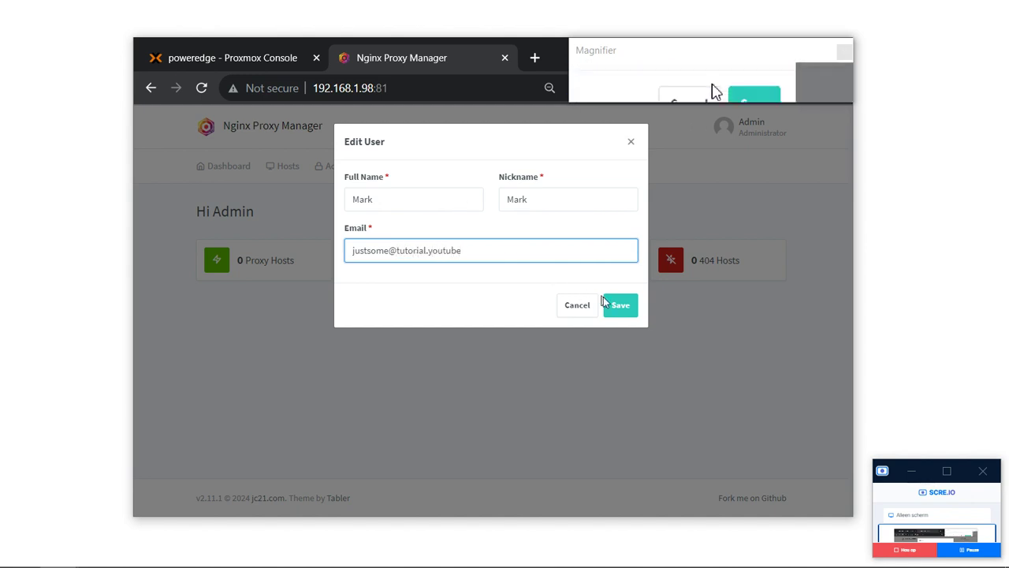
{"action": "left_click", "coordinate": [620, 306]}
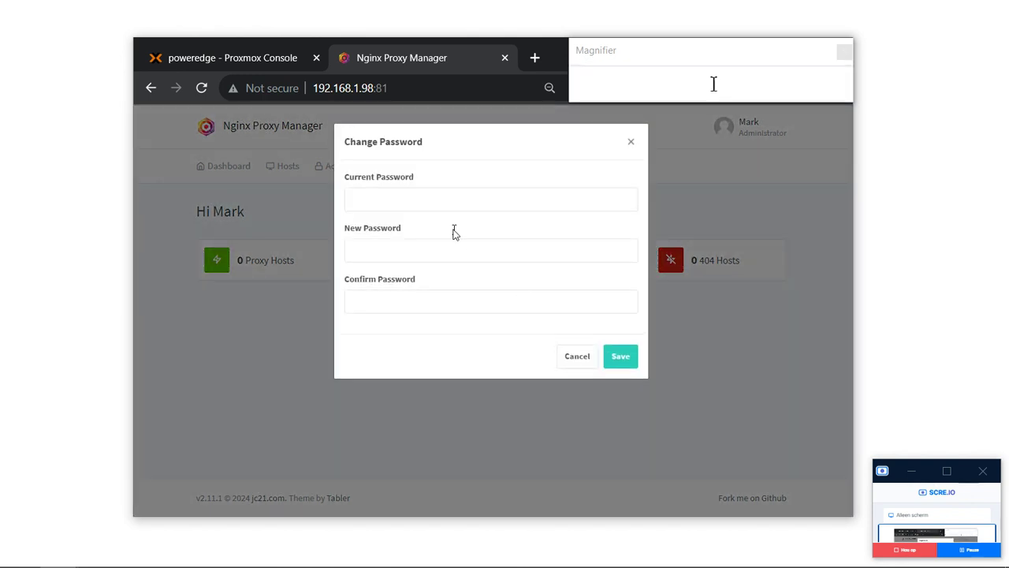
Fill in the current, new and confirm password fields and save the new password.
{"action": "type", "text": "c"}
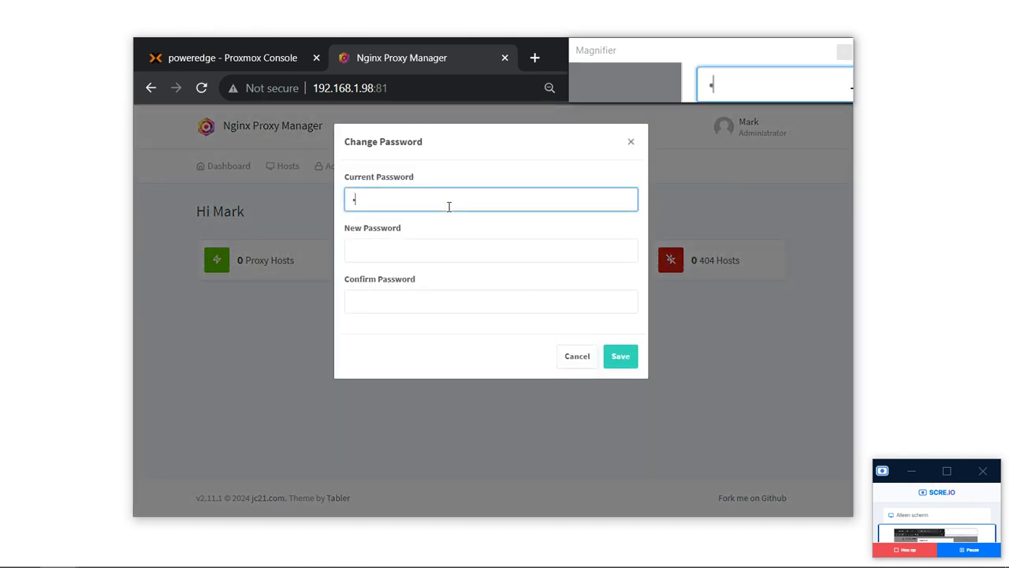
{"action": "key", "text": "BackSpace"}
{"action": "key", "text": "BackSpace"}
{"action": "key", "text": "BackSpace"}
{"action": "key", "text": "BackSpace"}
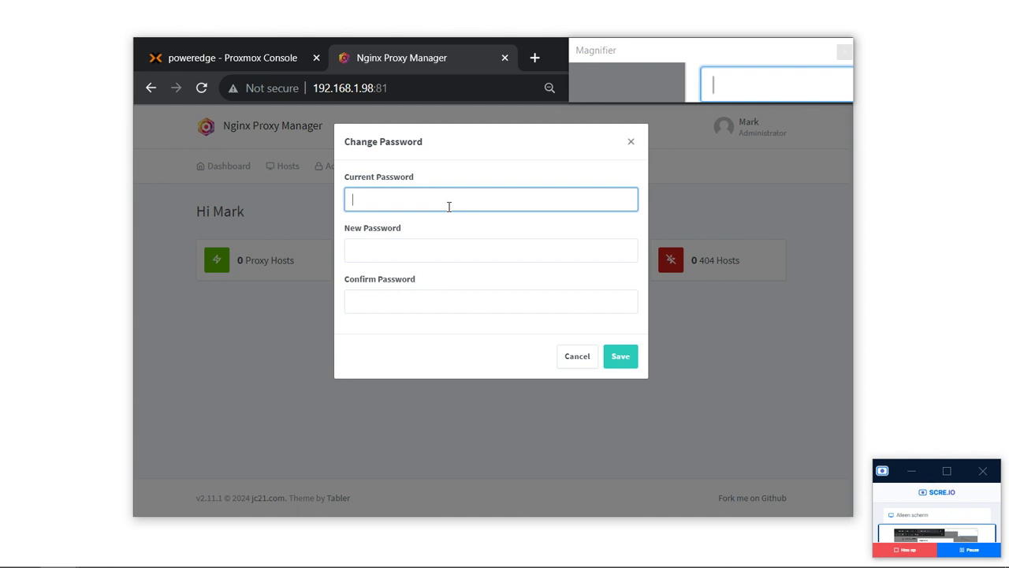
{"action": "key", "text": "Tab"}
{"action": "type", "text": "pa"}
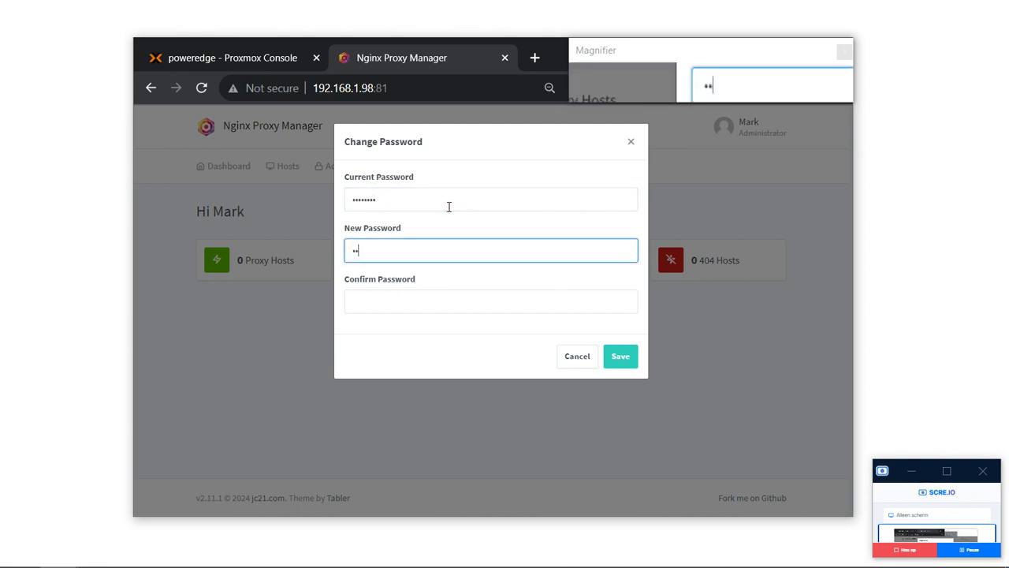
{"action": "key", "text": "Tab"}
{"action": "type", "text": "password"}
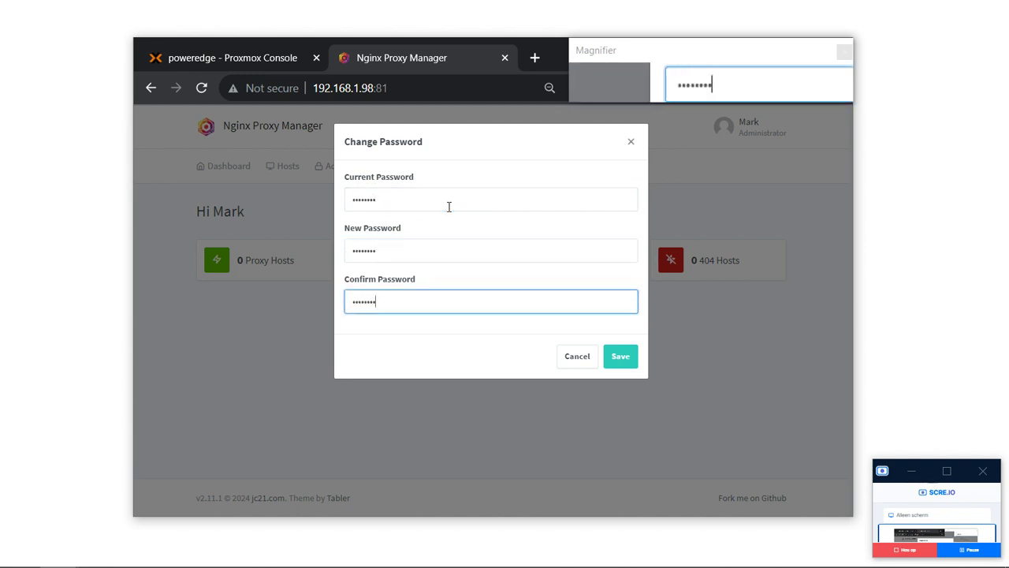
{"action": "left_click", "coordinate": [628, 367]}
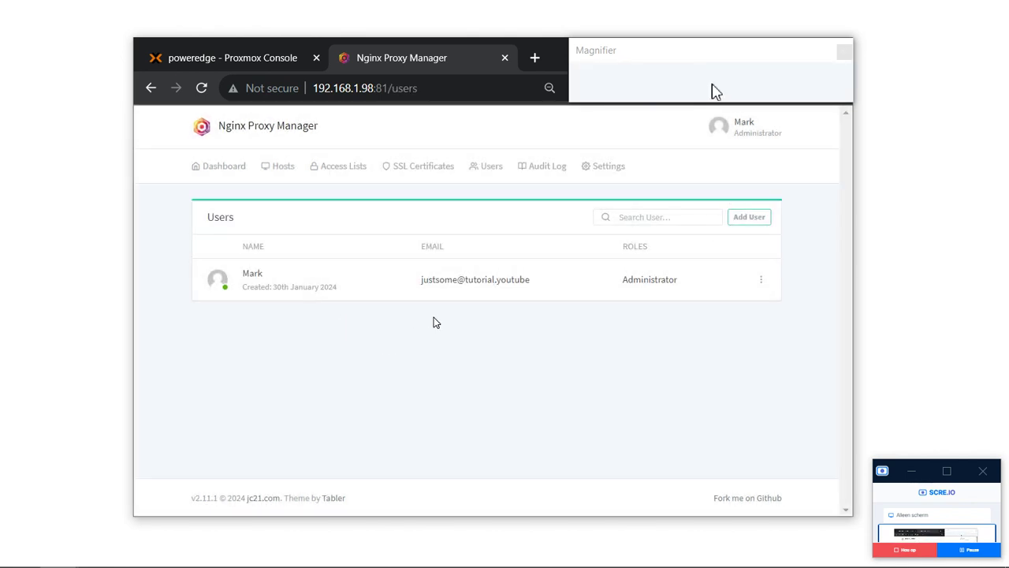
Go back to the Dashboard showing 0 proxy, redirection, stream and 404 hosts.
{"action": "left_click", "coordinate": [233, 167]}
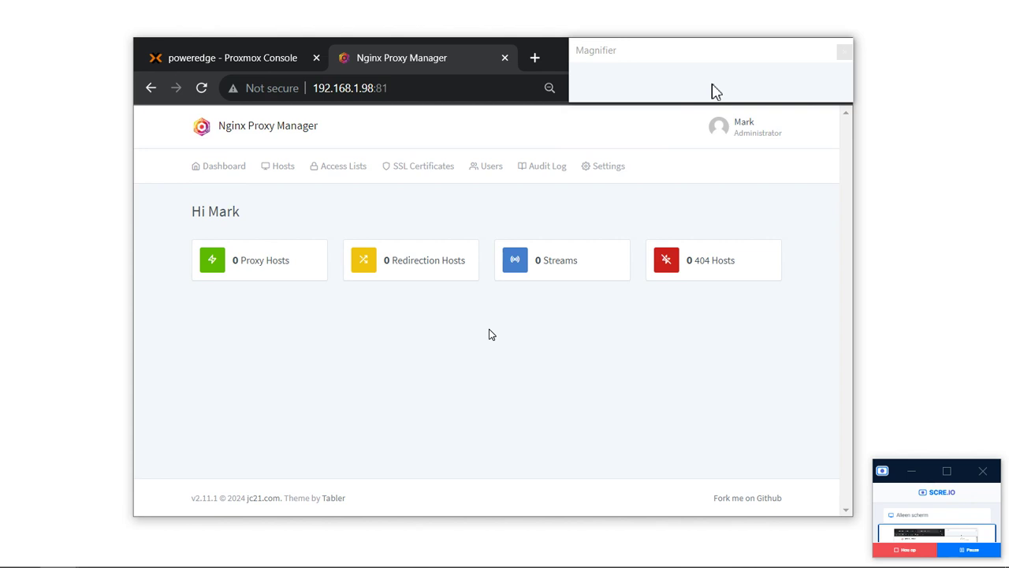
{"action": "left_click", "coordinate": [300, 88]}
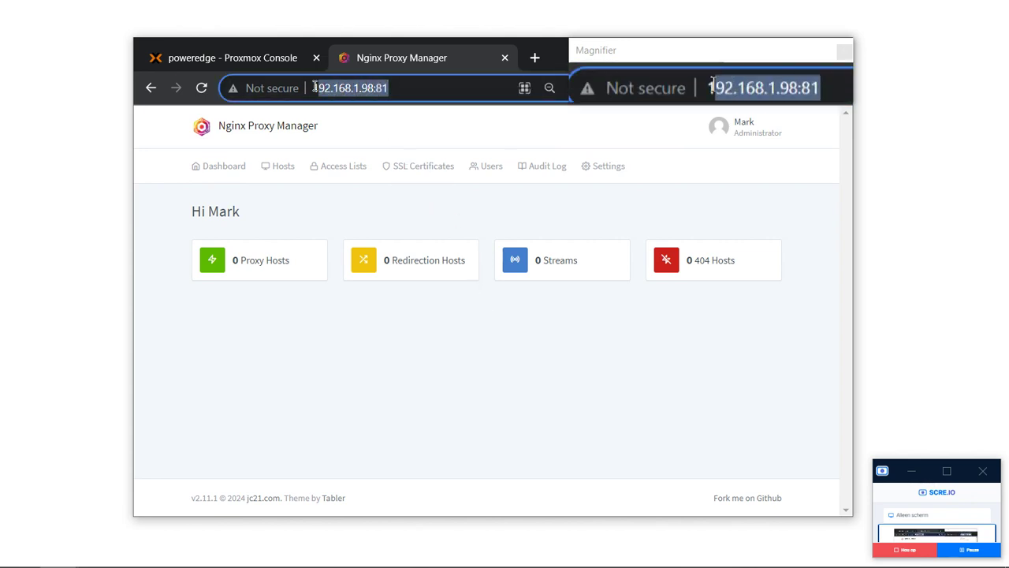
{"action": "left_click", "coordinate": [468, 332]}
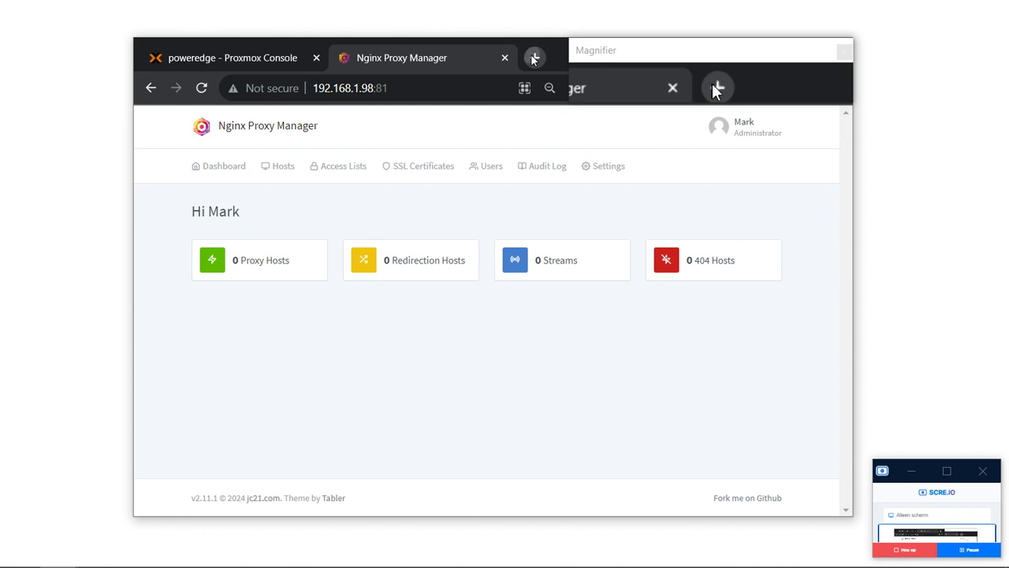
Open Vimexx in a new tab and log in with the account e-mail and password.
{"action": "left_click", "coordinate": [534, 57]}
{"action": "type", "text": "vim"}
{"action": "key", "text": "Return"}
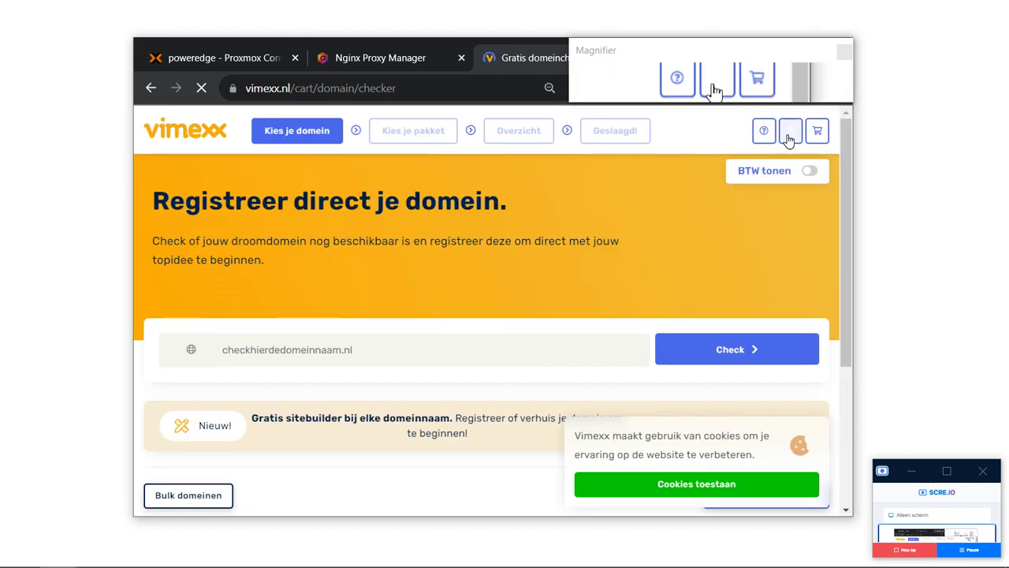
{"action": "mouse_move", "coordinate": [790, 134]}
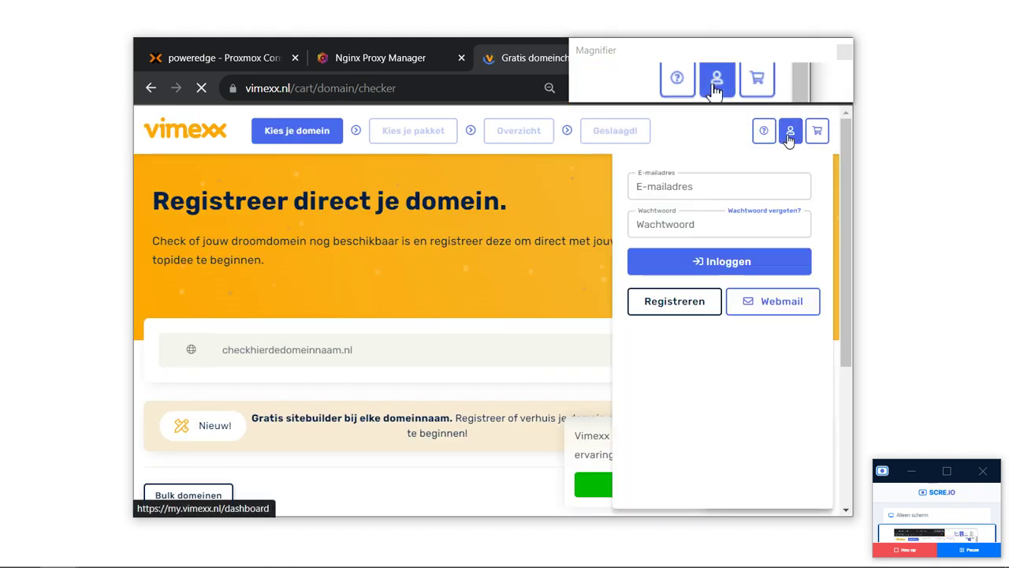
{"action": "left_click", "coordinate": [712, 186]}
{"action": "left_click", "coordinate": [701, 227]}
{"action": "type", "text": "********"}
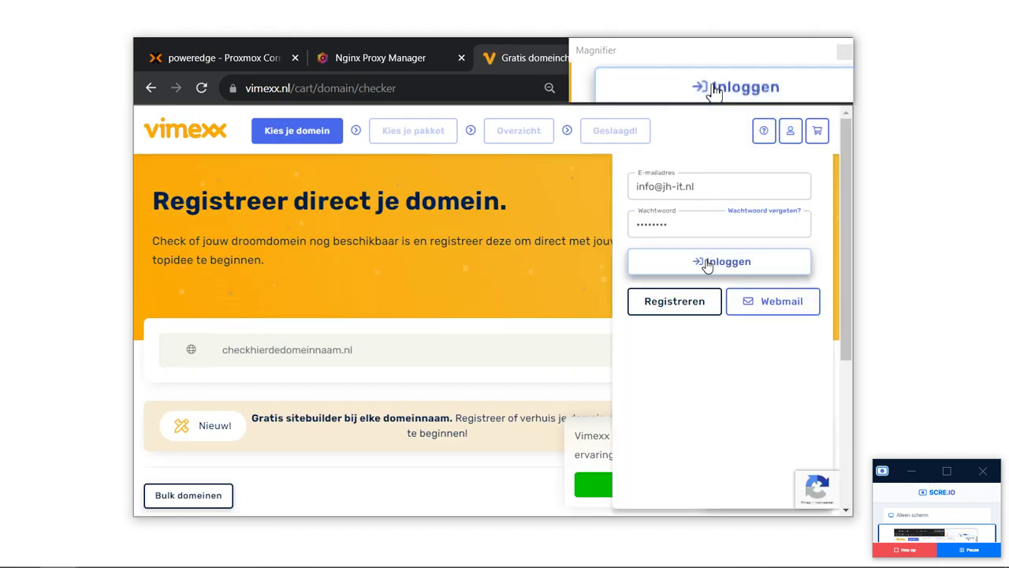
{"action": "left_click", "coordinate": [708, 263]}
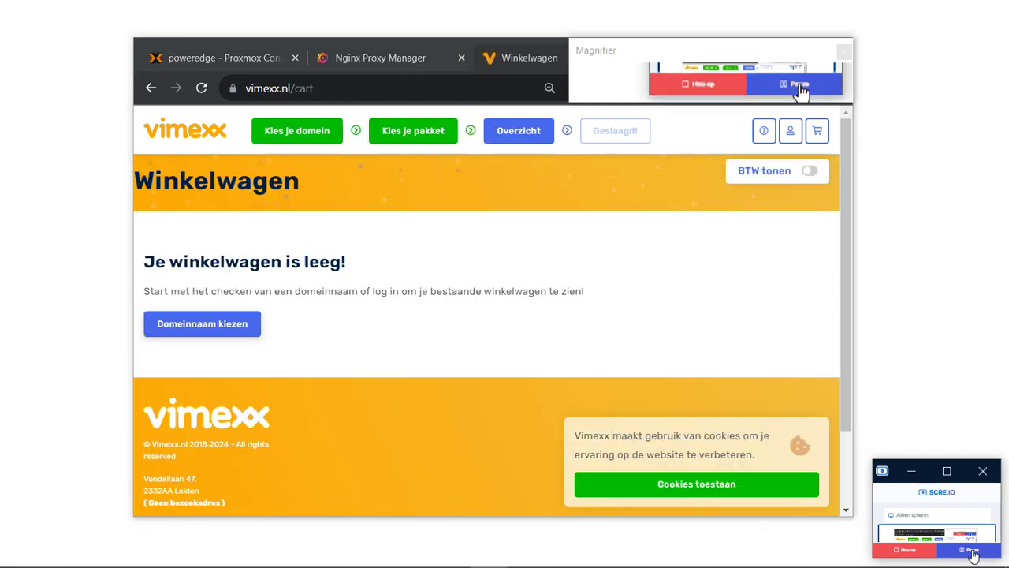
Check availability of zsmnu in the domain checker and review the extension prices.
{"action": "left_click", "coordinate": [227, 321]}
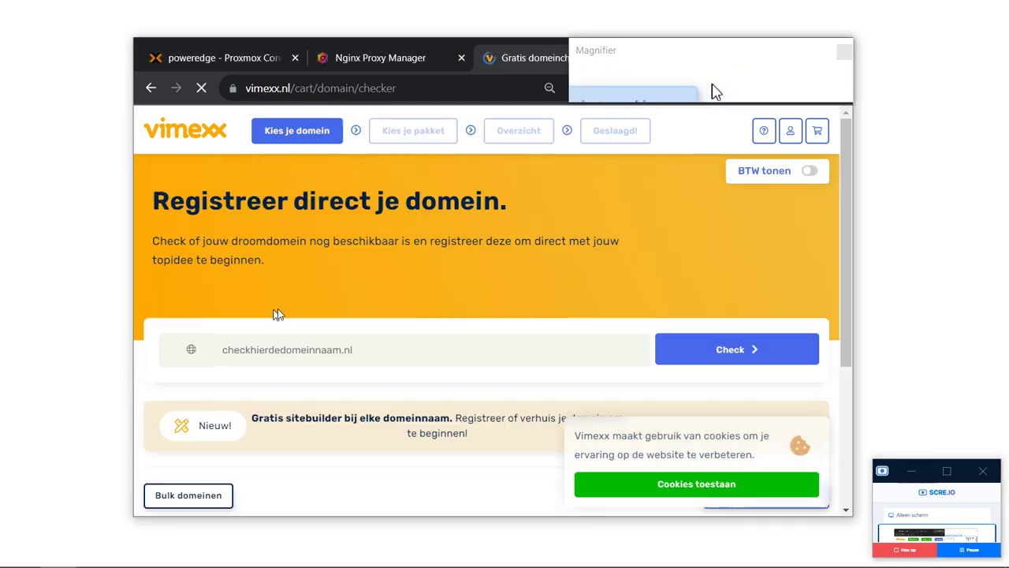
{"action": "left_click", "coordinate": [356, 351]}
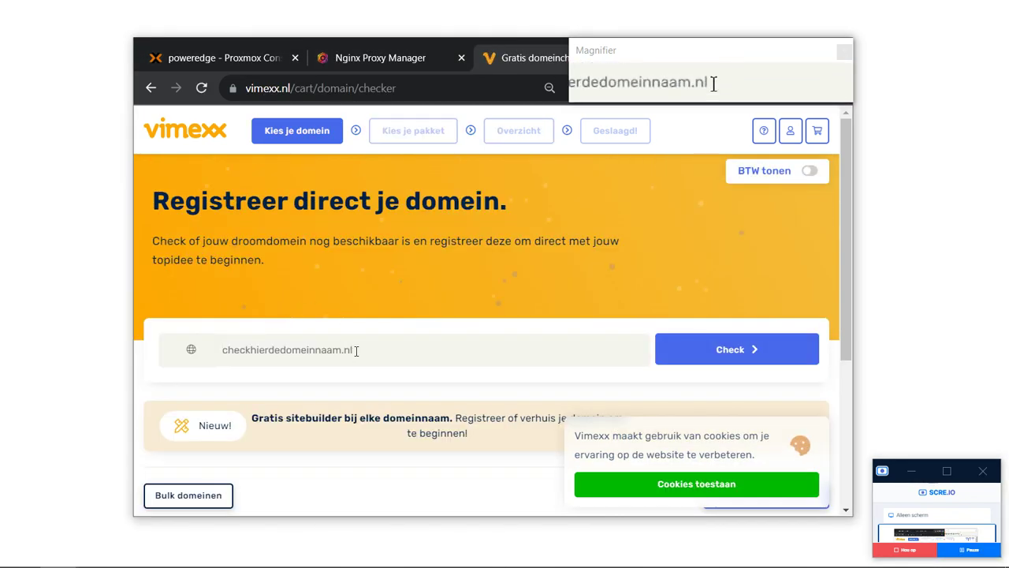
{"action": "type", "text": "zsmnu"}
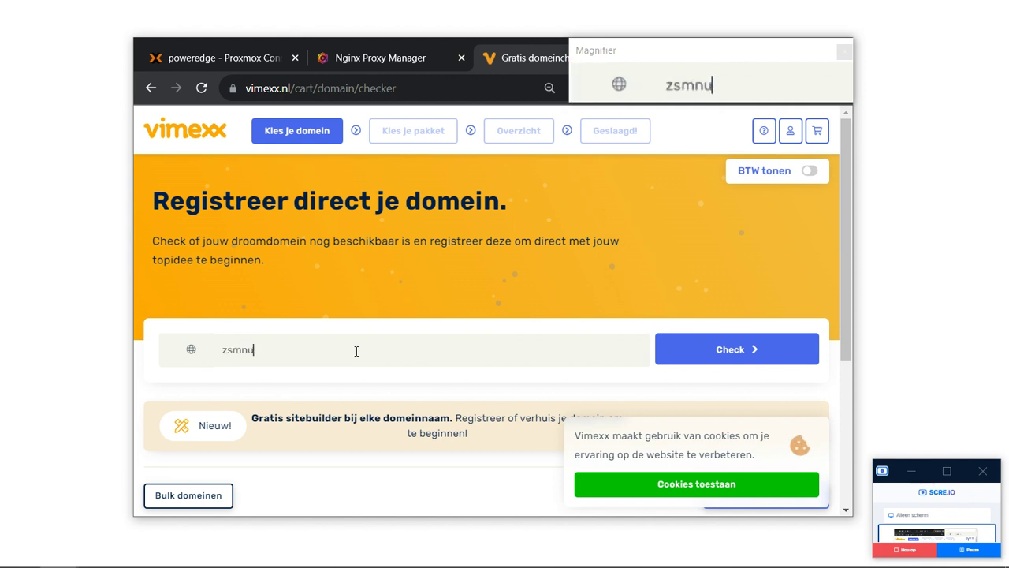
{"action": "key", "text": "Return"}
{"action": "scroll", "coordinate": [356, 351], "scroll_direction": "down", "scroll_amount": 4}
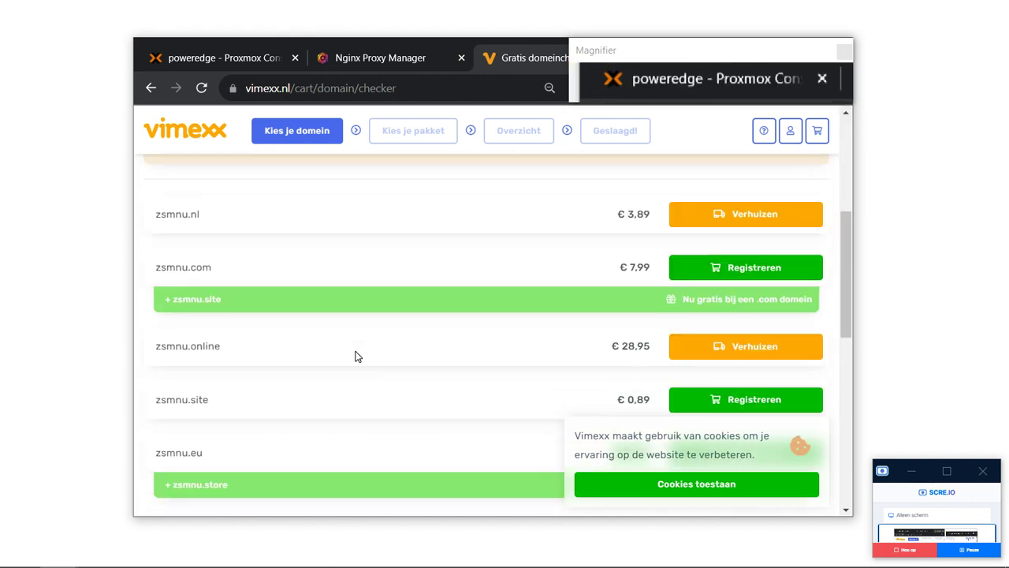
{"action": "scroll", "coordinate": [355, 356], "scroll_direction": "down", "scroll_amount": 2}
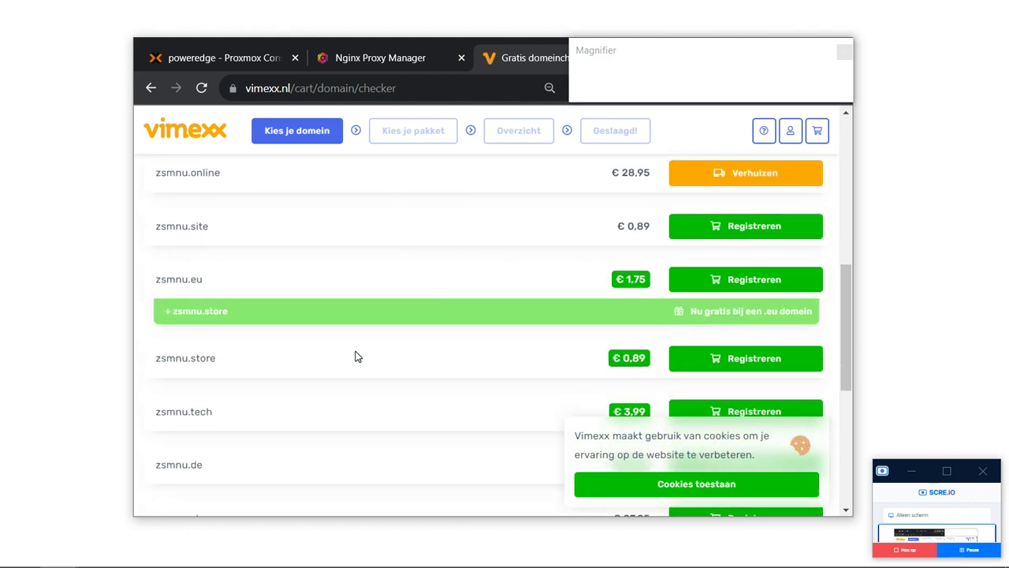
{"action": "scroll", "coordinate": [355, 356], "scroll_direction": "down", "scroll_amount": 3}
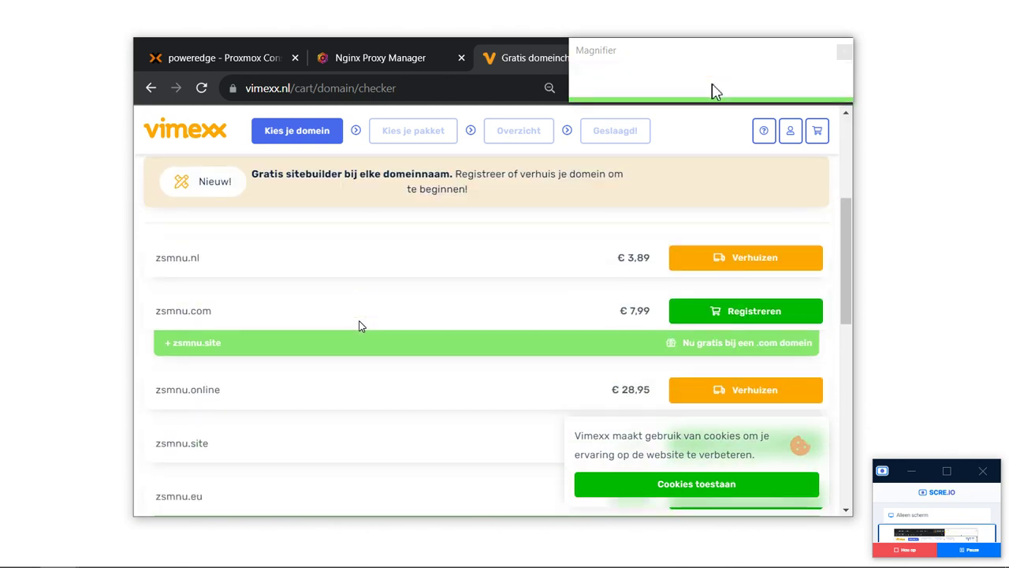
{"action": "scroll", "coordinate": [359, 326], "scroll_direction": "up", "scroll_amount": 3}
Search for zsminfo and add zsminfo.de to the cart.
{"action": "left_click", "coordinate": [262, 310]}
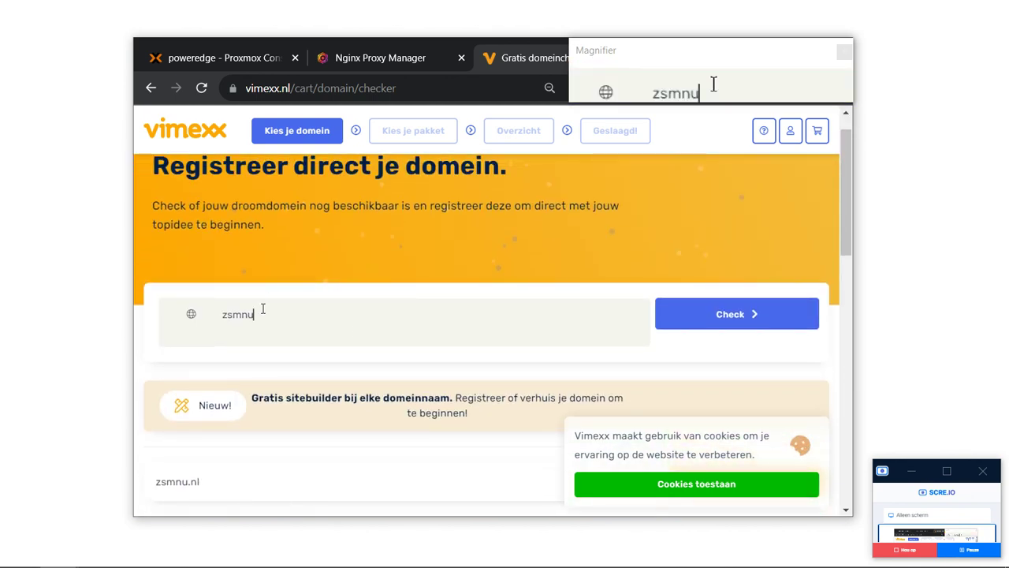
{"action": "key", "text": "BackSpace"}
{"action": "key", "text": "BackSpace"}
{"action": "key", "text": "BackSpace"}
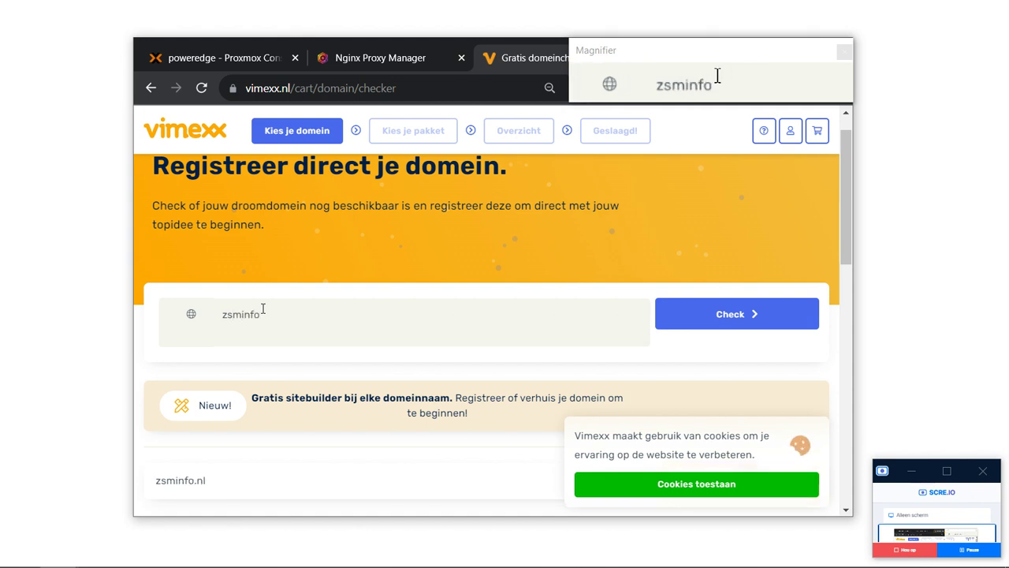
{"action": "key", "text": "Return"}
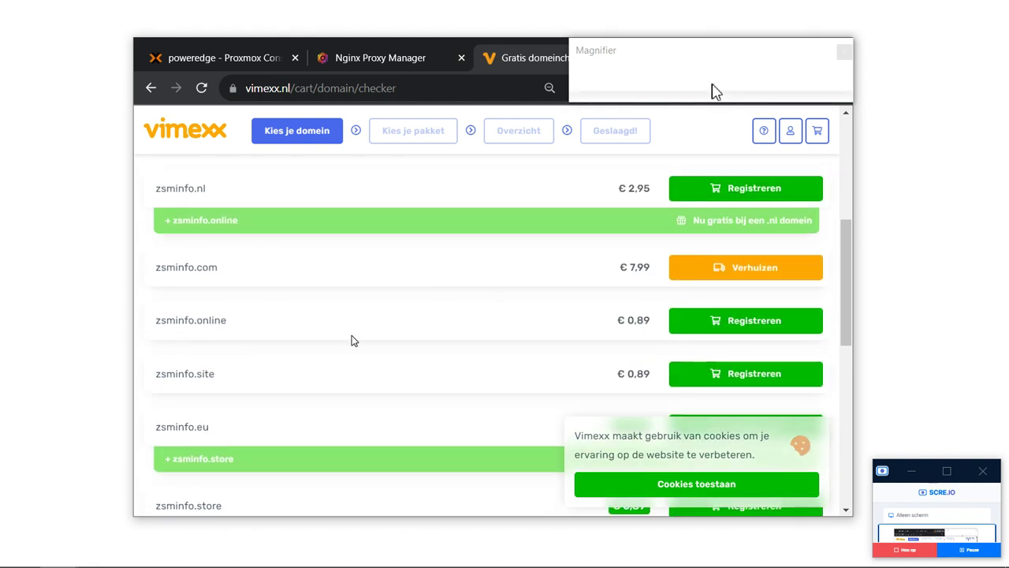
{"action": "scroll", "coordinate": [352, 335], "scroll_direction": "down", "scroll_amount": 3}
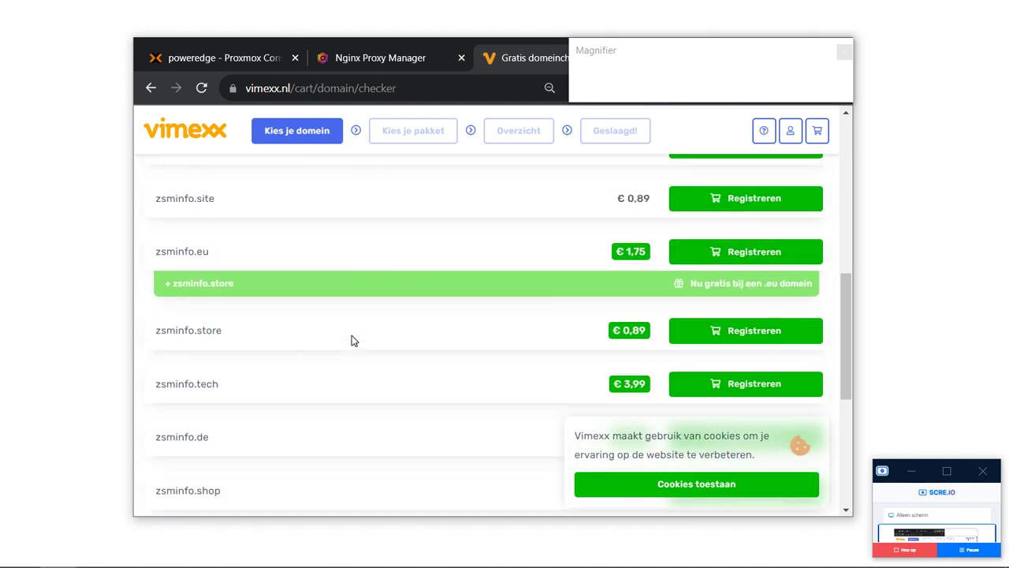
{"action": "scroll", "coordinate": [352, 335], "scroll_direction": "down", "scroll_amount": 2}
{"action": "scroll", "coordinate": [352, 336], "scroll_direction": "down", "scroll_amount": 1}
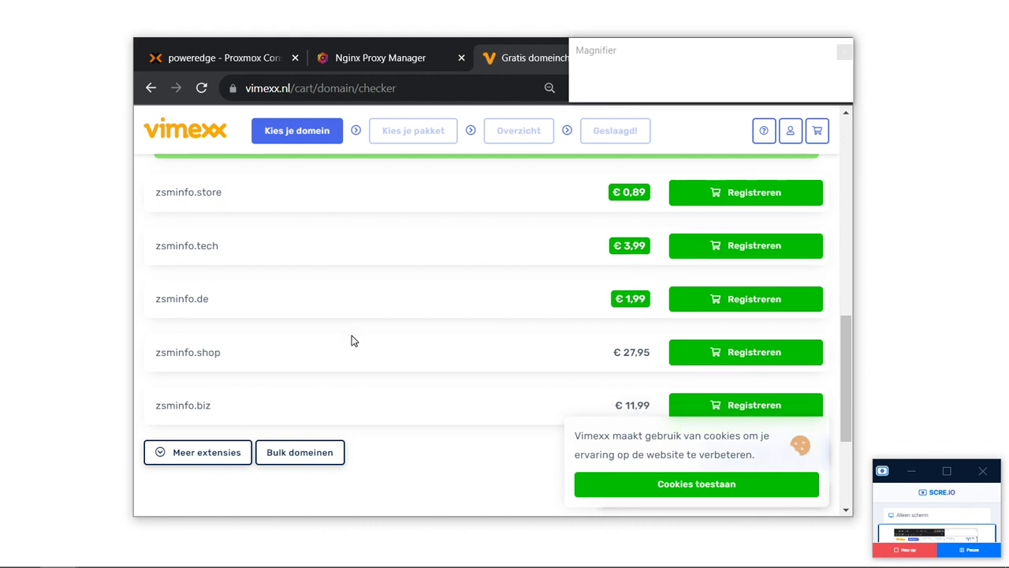
{"action": "left_click", "coordinate": [716, 309]}
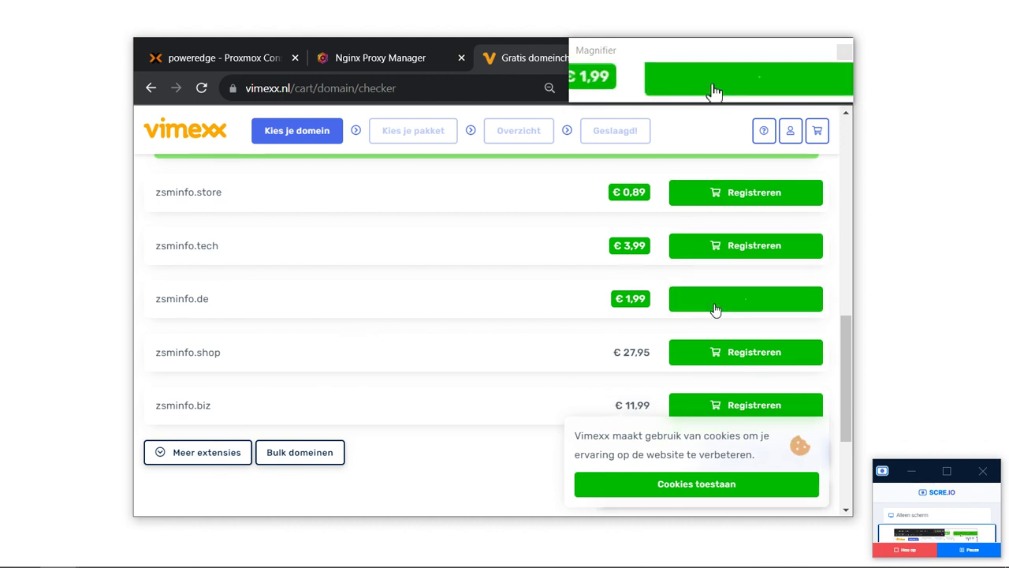
{"action": "scroll", "coordinate": [714, 311], "scroll_direction": "up", "scroll_amount": 5}
{"action": "left_click", "coordinate": [366, 350]}
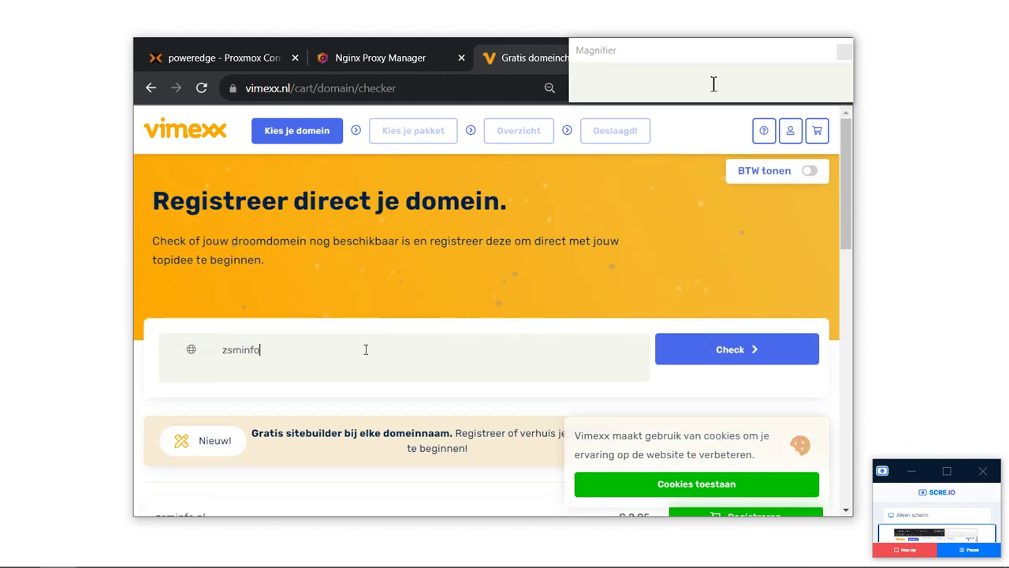
Search for bonnetjesmaker and add bonnetjesmaker.site to the cart.
{"action": "double_click", "coordinate": [366, 349]}
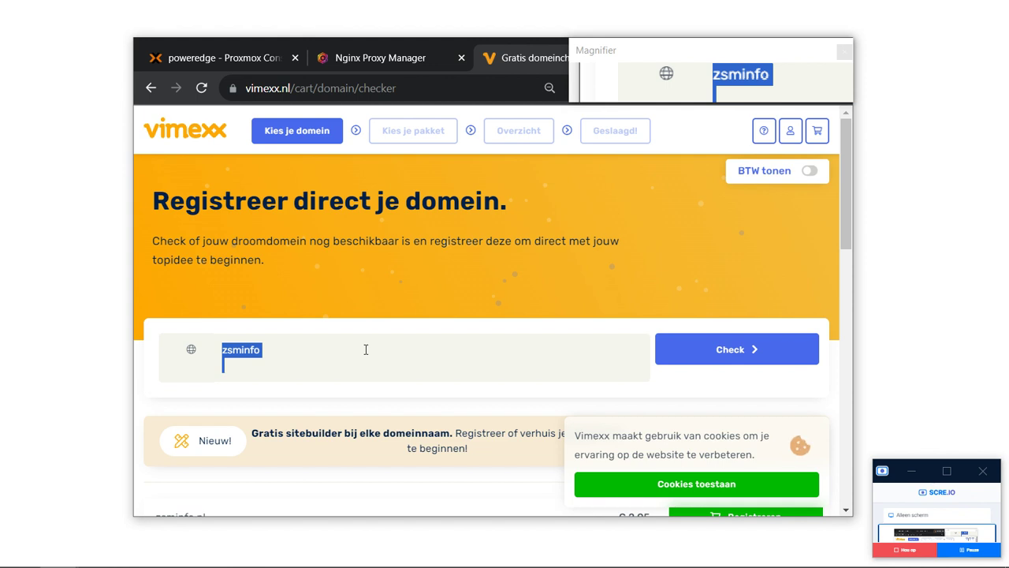
{"action": "type", "text": "info"}
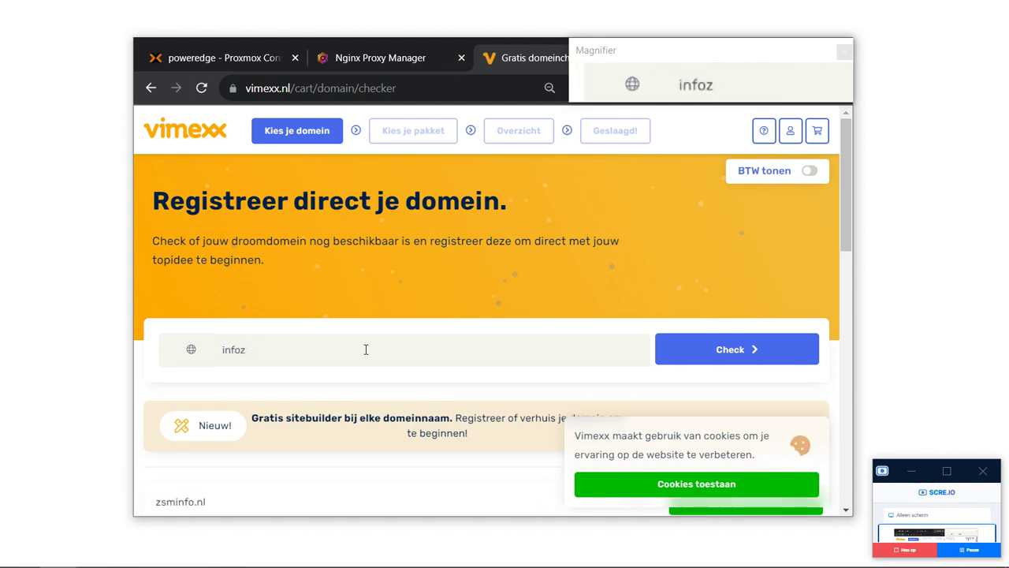
{"action": "double_click", "coordinate": [366, 350]}
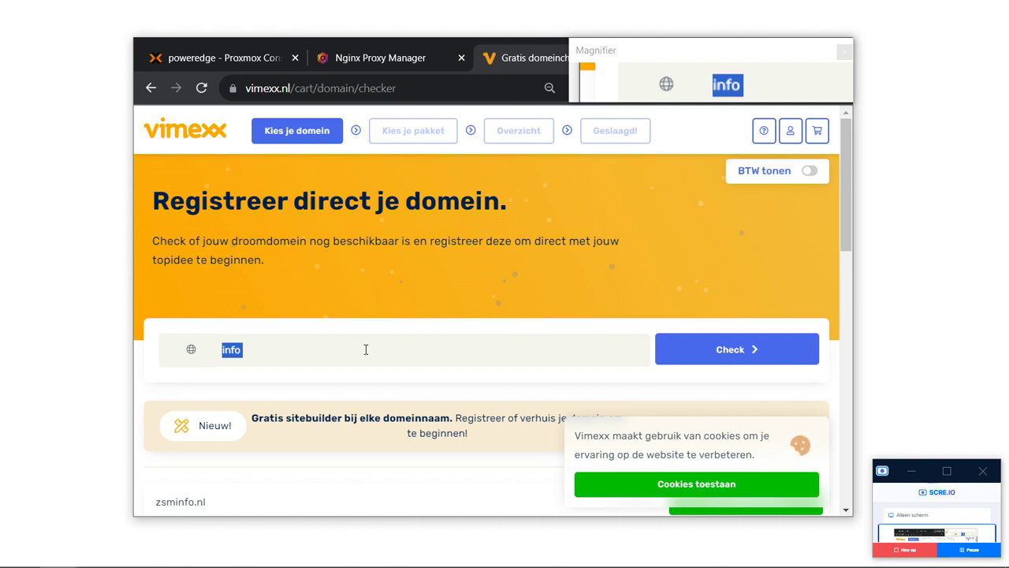
{"action": "key", "text": "BackSpace"}
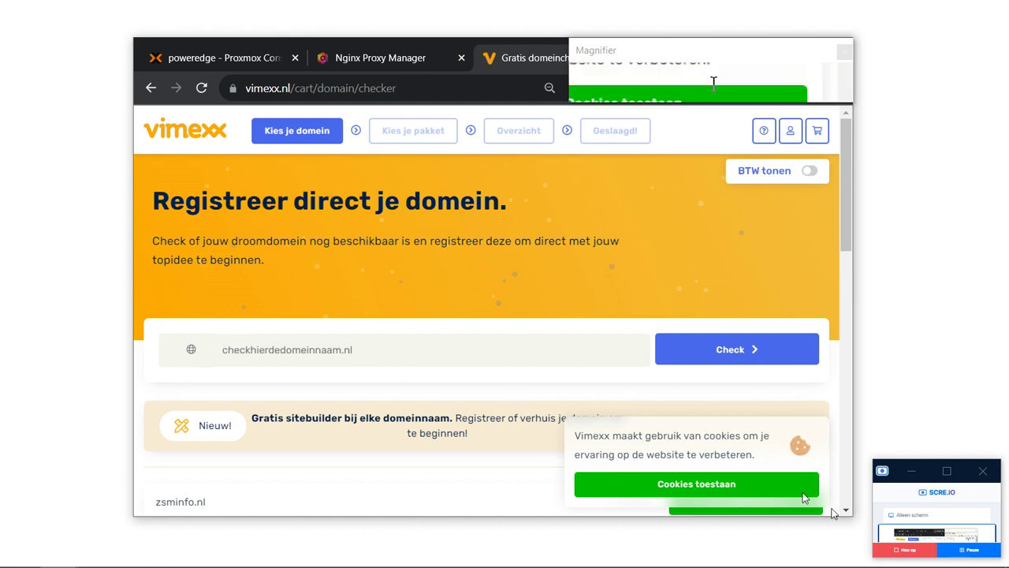
{"action": "type", "text": "bonnetjes"}
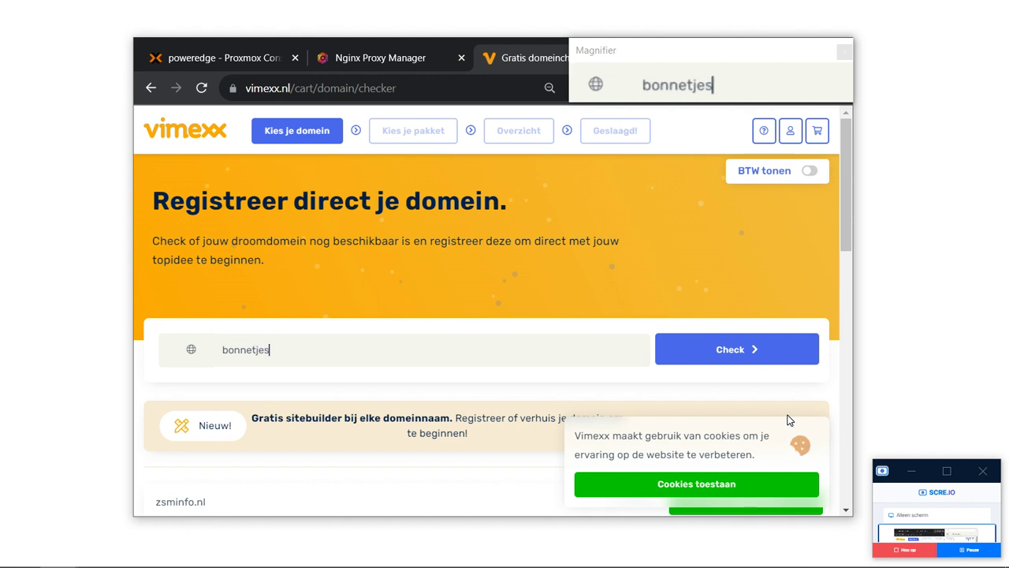
{"action": "type", "text": "maker"}
{"action": "key", "text": "Return"}
{"action": "scroll", "coordinate": [536, 448], "scroll_direction": "down", "scroll_amount": 5}
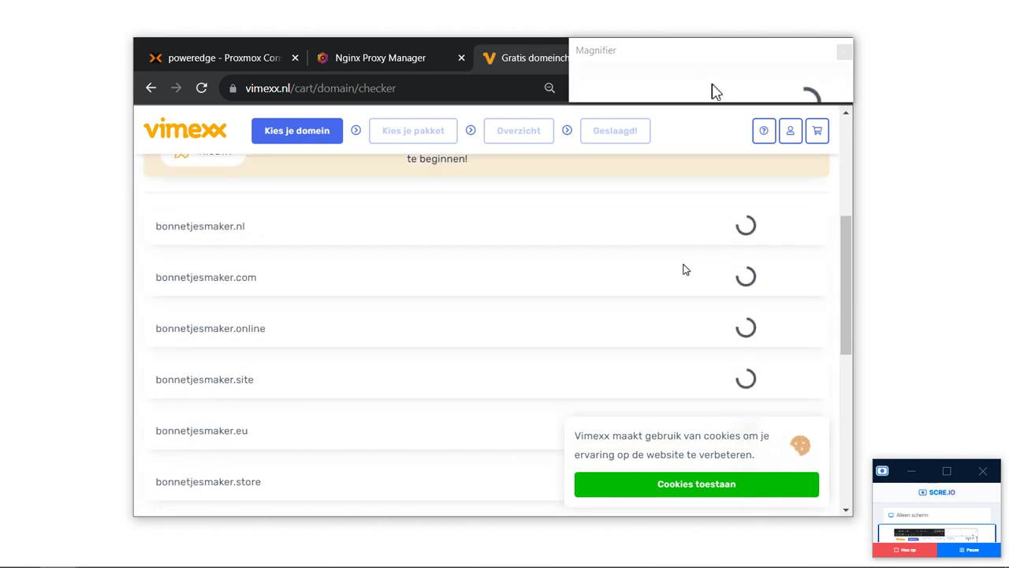
{"action": "scroll", "coordinate": [728, 244], "scroll_direction": "down", "scroll_amount": 2}
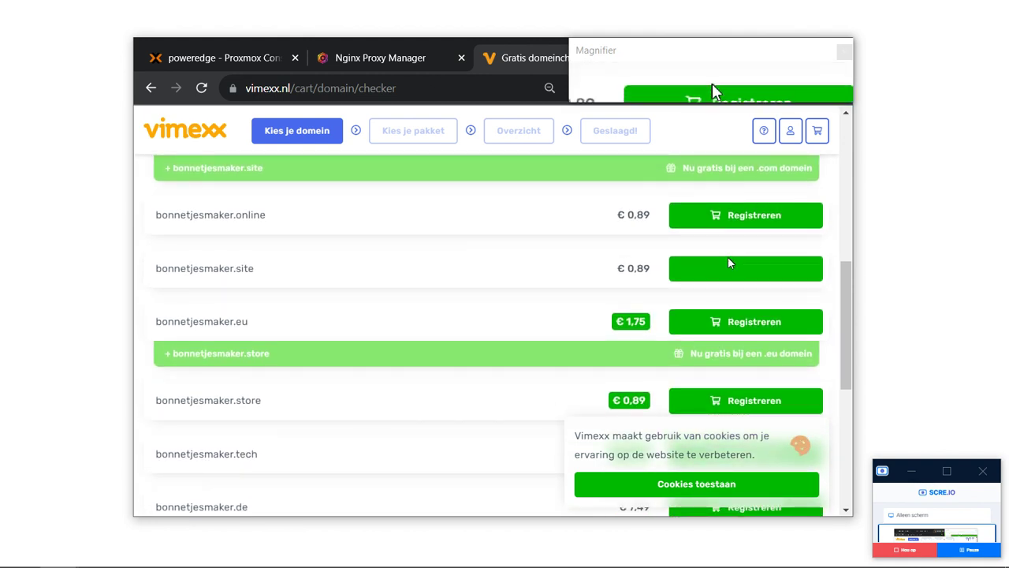
{"action": "left_click", "coordinate": [729, 269]}
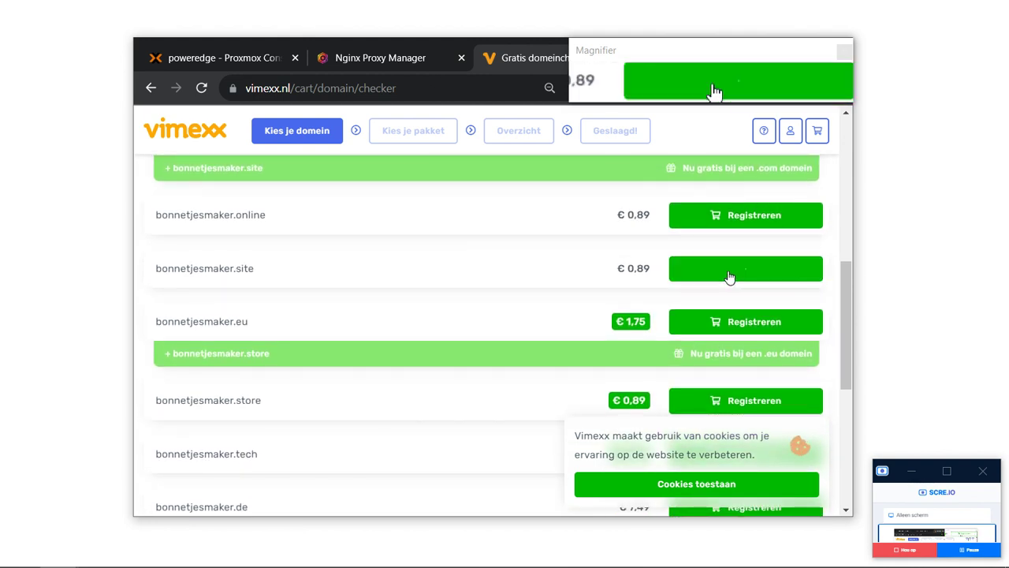
Open the shopping cart to review its contents and accept the cookie notice.
{"action": "scroll", "coordinate": [728, 276], "scroll_direction": "up", "scroll_amount": 5}
{"action": "left_click", "coordinate": [813, 148]}
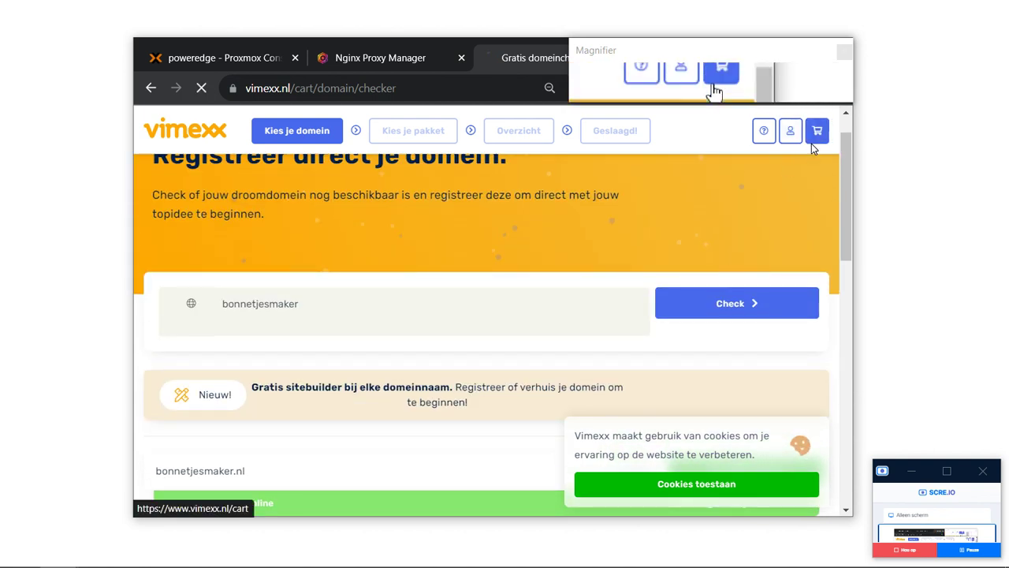
{"action": "scroll", "coordinate": [457, 457], "scroll_direction": "down", "scroll_amount": 1}
{"action": "scroll", "coordinate": [457, 477], "scroll_direction": "down", "scroll_amount": 1}
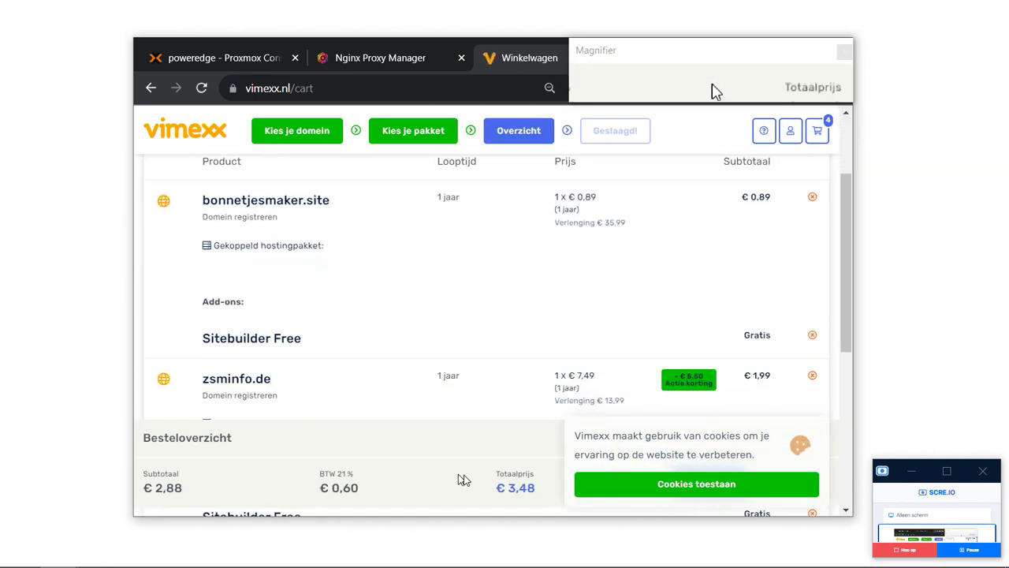
{"action": "left_click", "coordinate": [608, 480]}
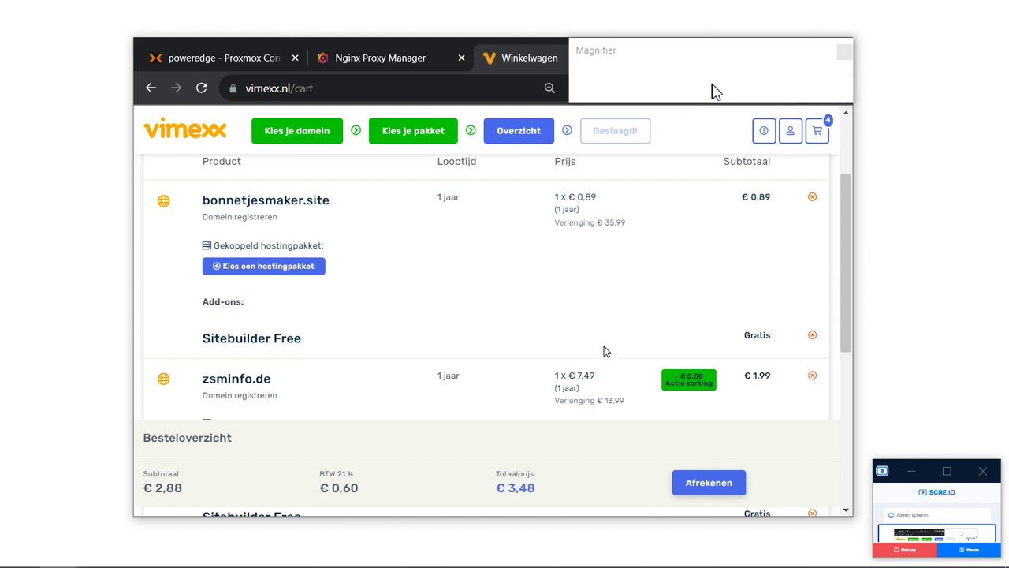
{"action": "scroll", "coordinate": [605, 351], "scroll_direction": "up", "scroll_amount": 2}
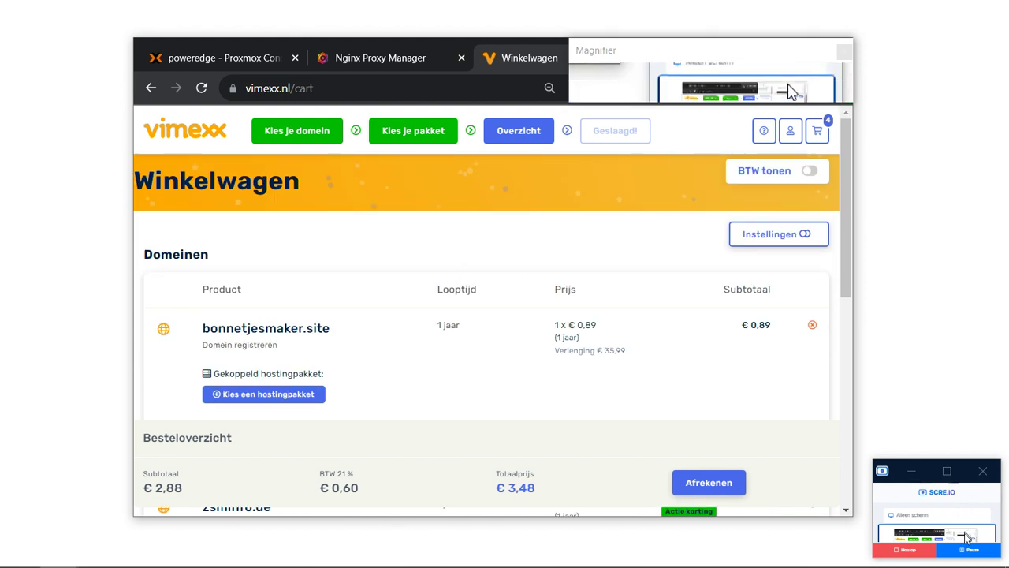
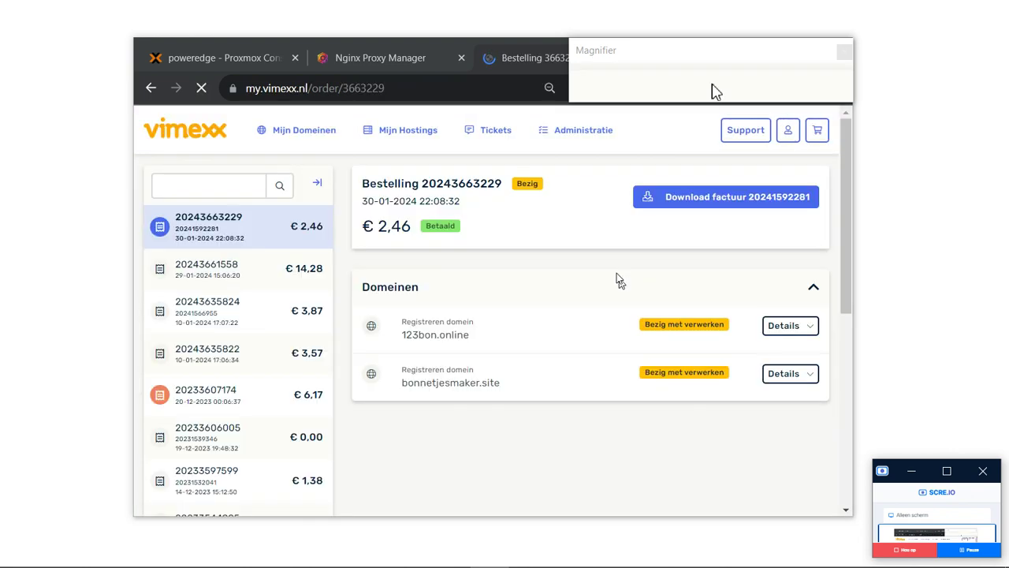
From Mijn Domeinen, expand the DNS section of 123bon.online, showing no records yet.
{"action": "mouse_move", "coordinate": [284, 148]}
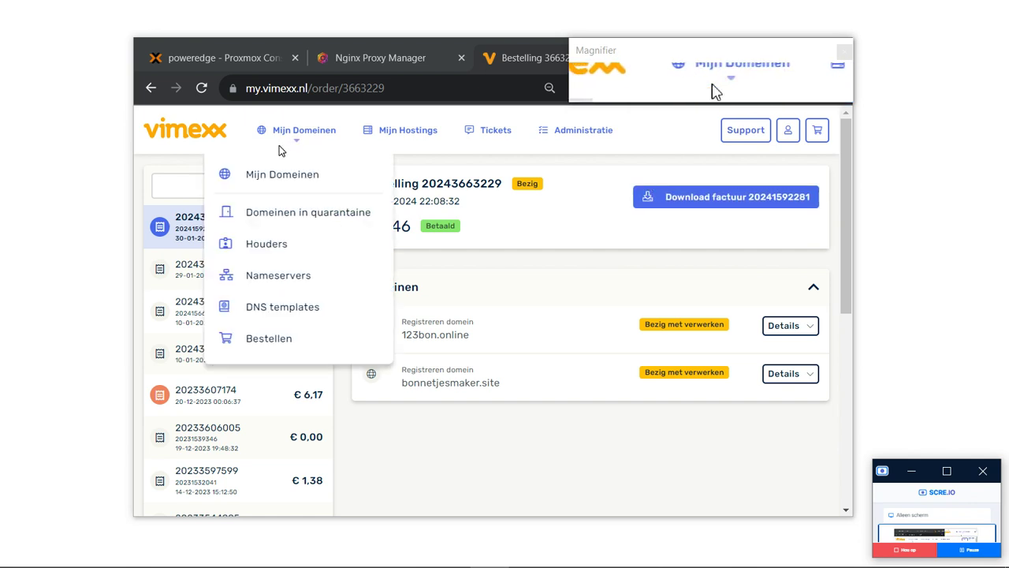
{"action": "left_click", "coordinate": [328, 180]}
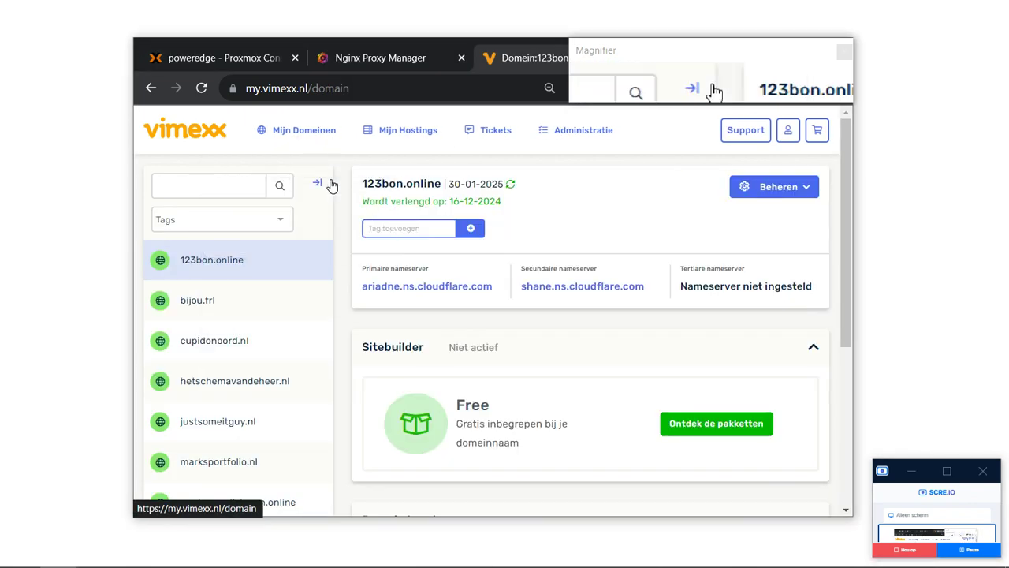
{"action": "scroll", "coordinate": [446, 336], "scroll_direction": "down", "scroll_amount": 1}
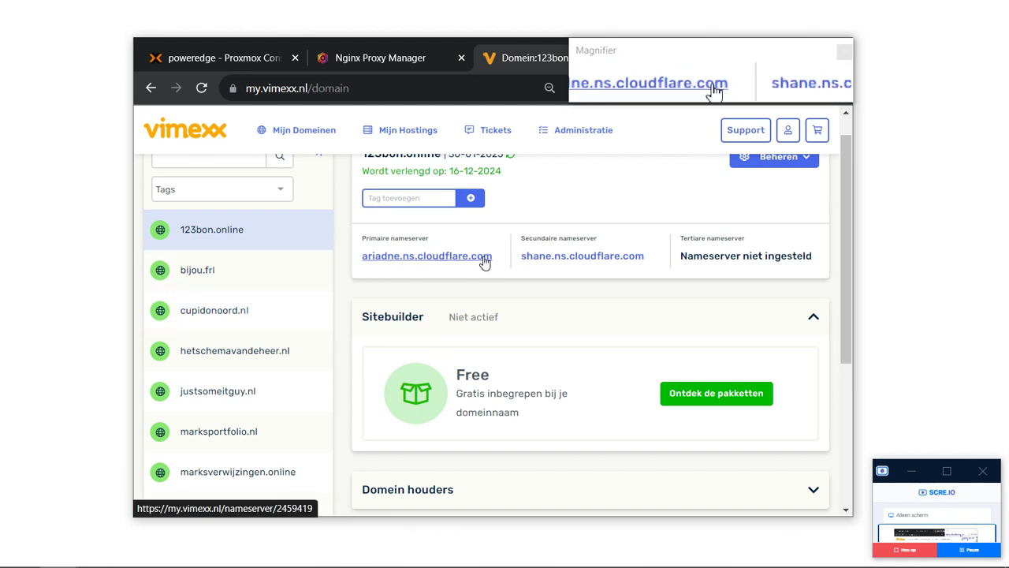
{"action": "scroll", "coordinate": [559, 263], "scroll_direction": "down", "scroll_amount": 3}
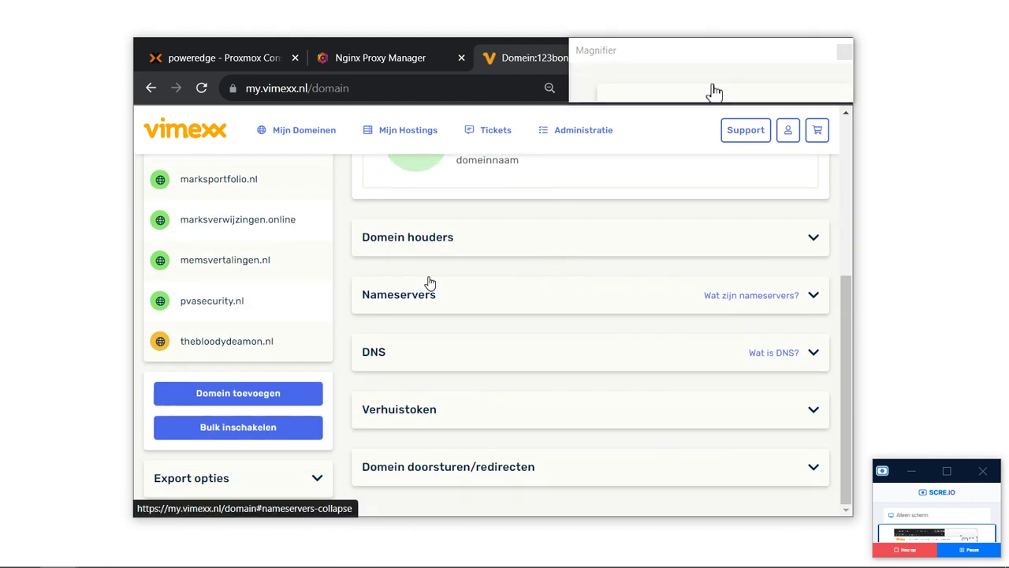
{"action": "scroll", "coordinate": [294, 418], "scroll_direction": "up", "scroll_amount": 3}
{"action": "scroll", "coordinate": [331, 410], "scroll_direction": "down", "scroll_amount": 3}
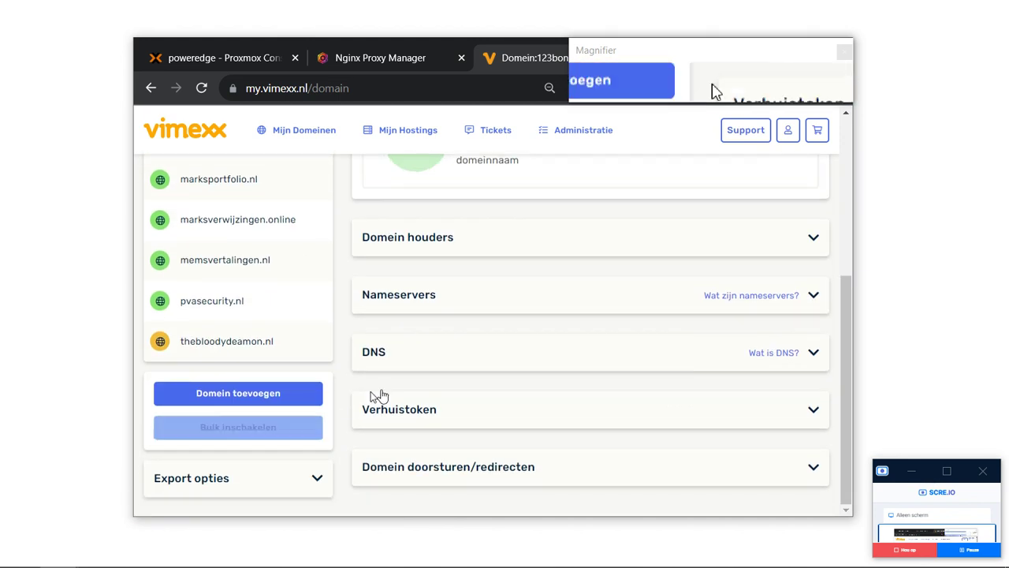
{"action": "left_click", "coordinate": [503, 371]}
{"action": "scroll", "coordinate": [500, 369], "scroll_direction": "down", "scroll_amount": 2}
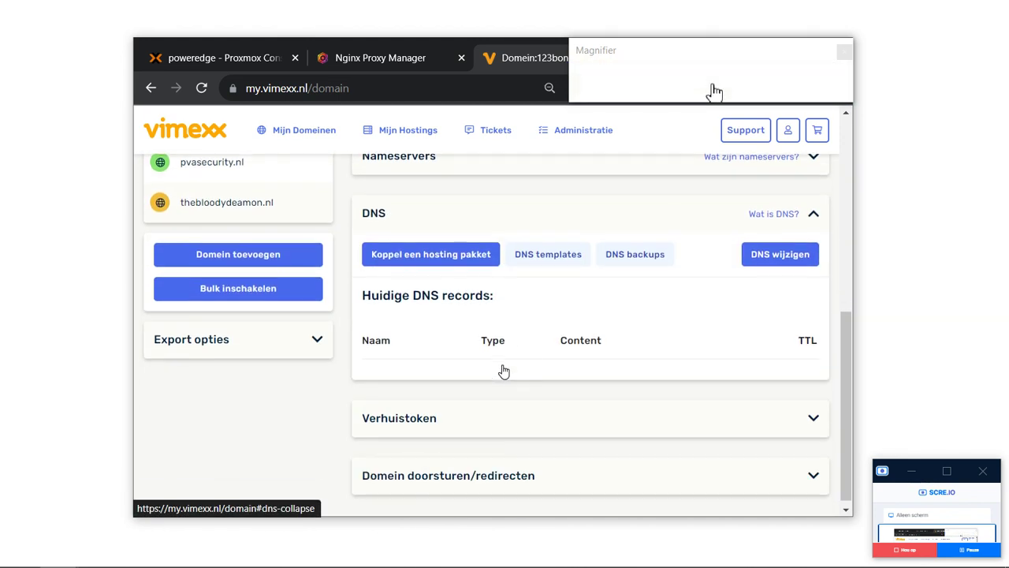
{"action": "left_click", "coordinate": [807, 253]}
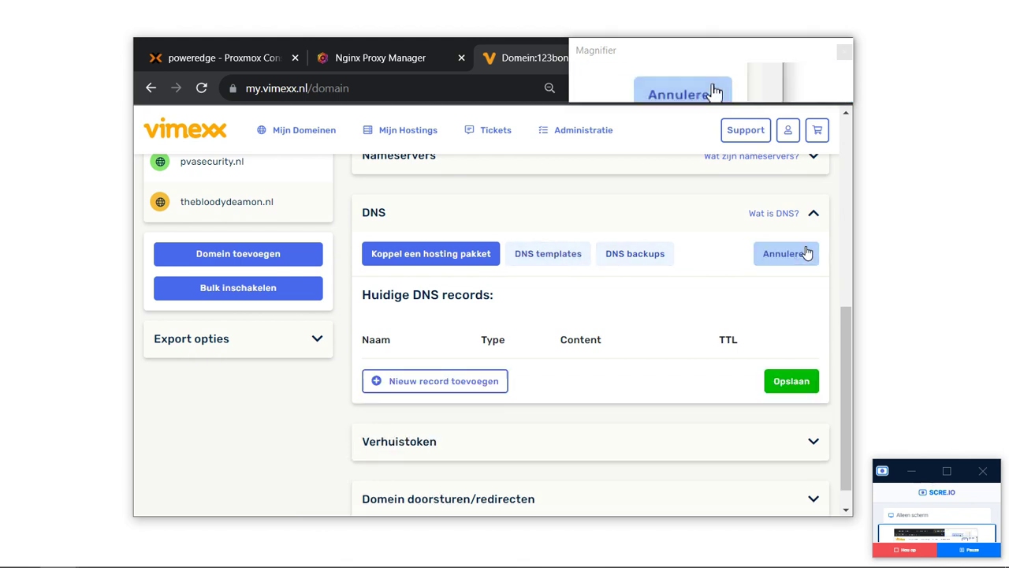
{"action": "left_click", "coordinate": [483, 384]}
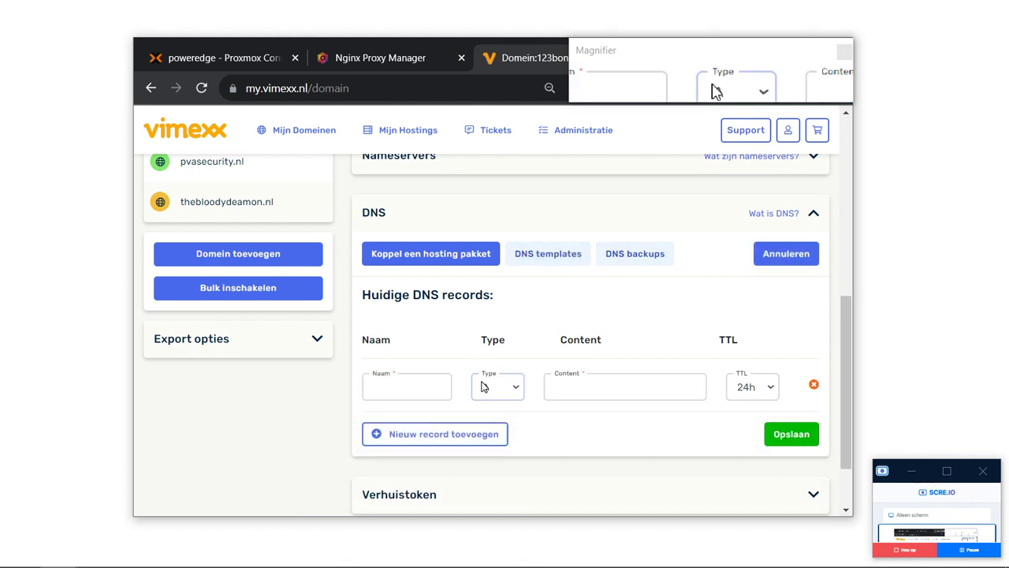
{"action": "left_click", "coordinate": [403, 387]}
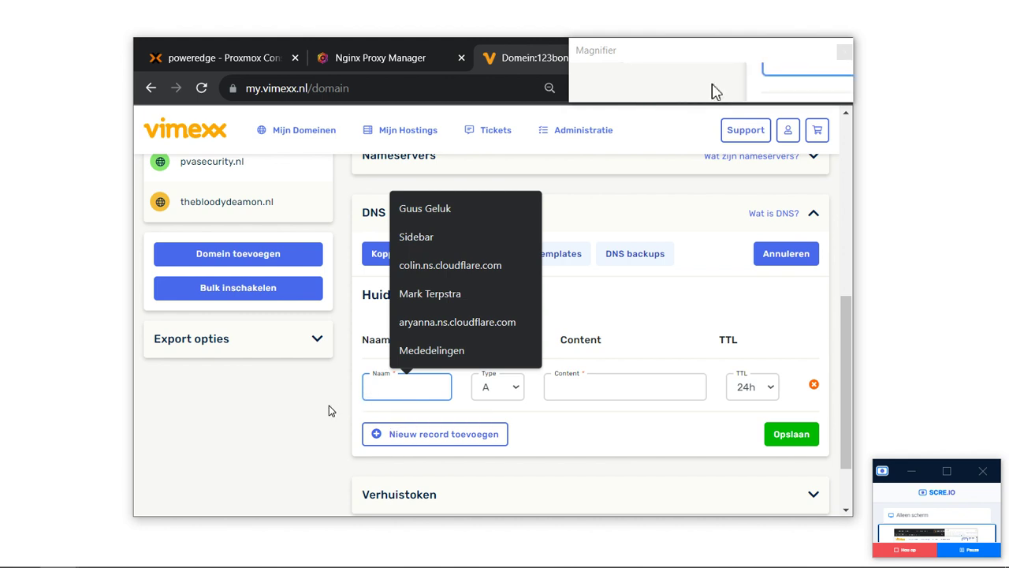
{"action": "type", "text": "*"}
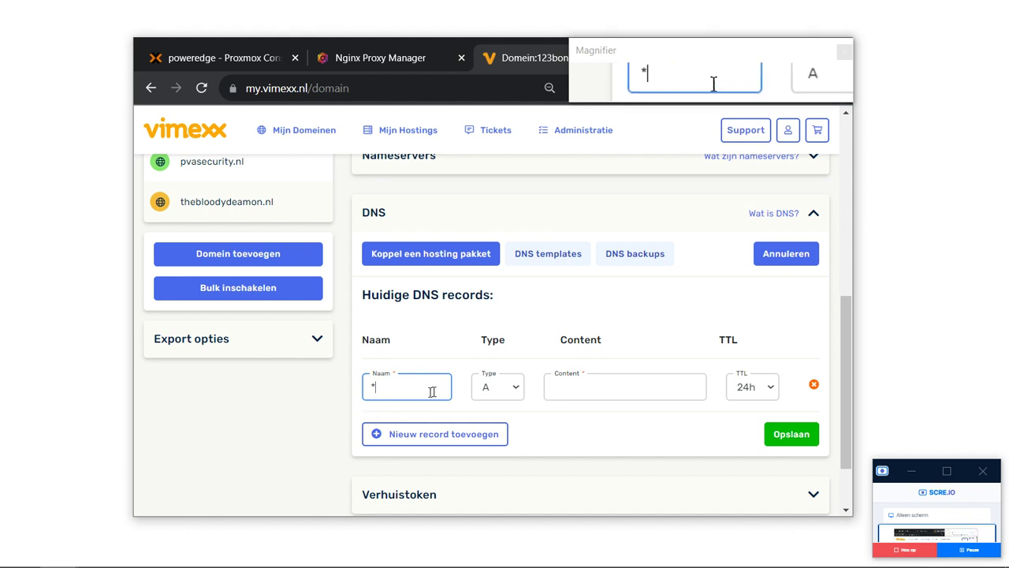
{"action": "left_click", "coordinate": [484, 392]}
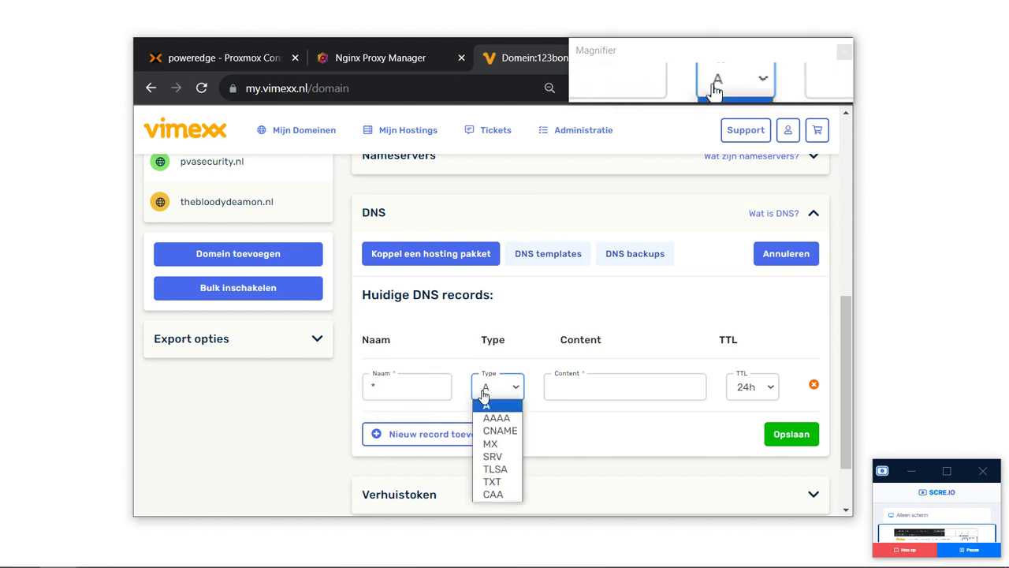
{"action": "left_click", "coordinate": [484, 392]}
{"action": "left_click", "coordinate": [642, 387]}
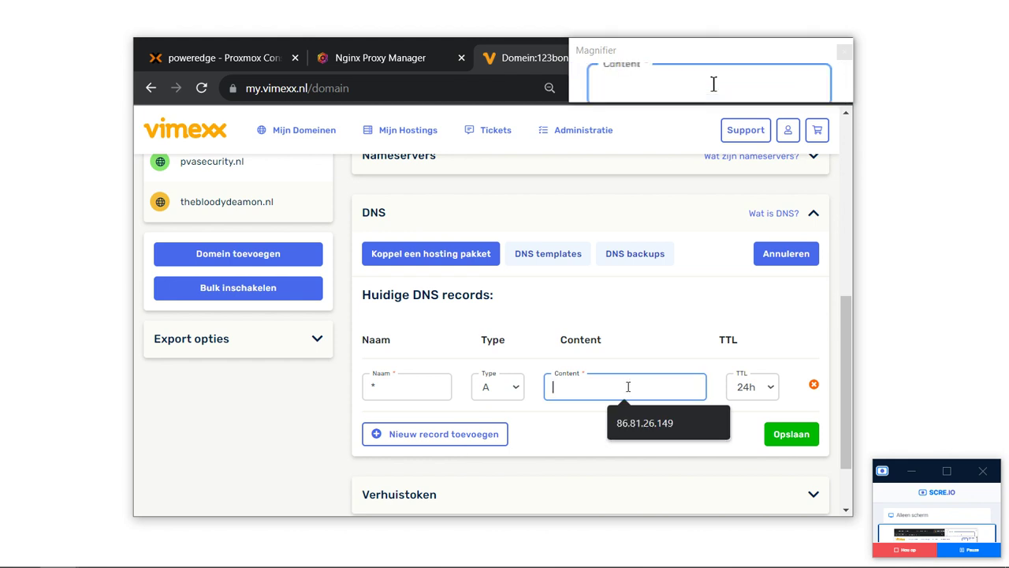
{"action": "left_click", "coordinate": [587, 228]}
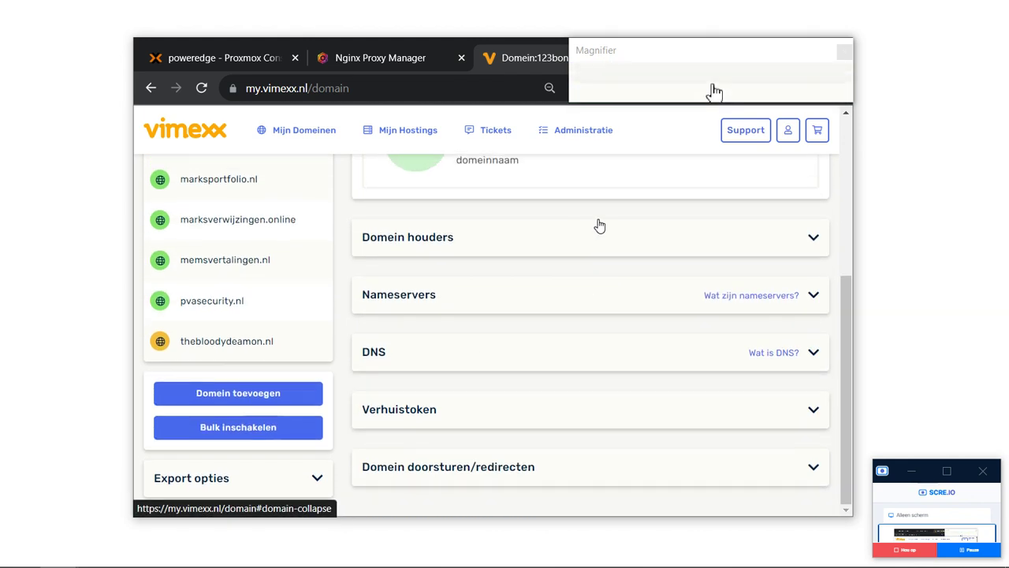
{"action": "left_click", "coordinate": [517, 347]}
Search 'wat is mijn ip' in a new tab, open ip-adres.nl, accept cookies and copy the public IP.
{"action": "key", "text": "ctrl+t"}
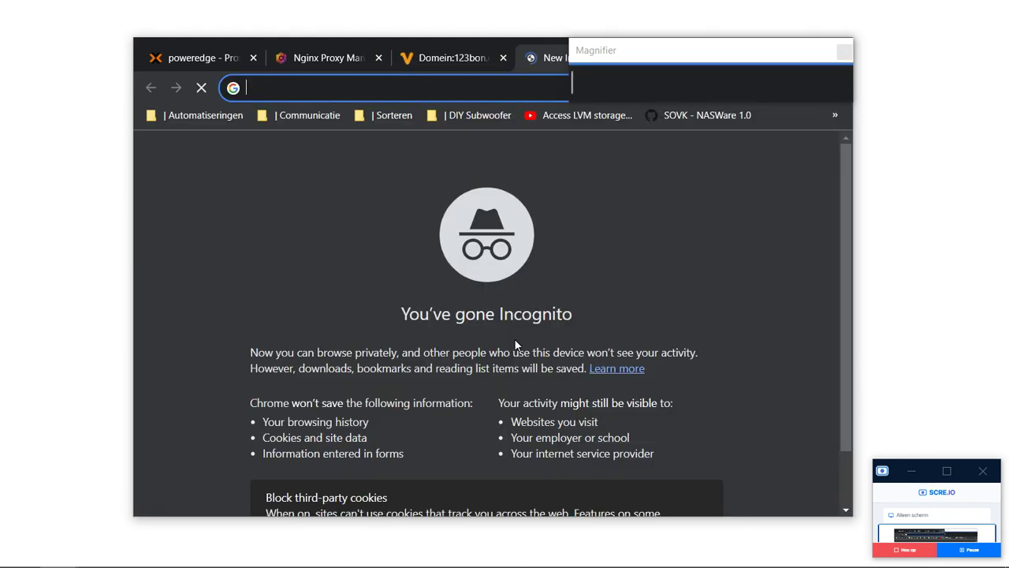
{"action": "type", "text": "wat is "}
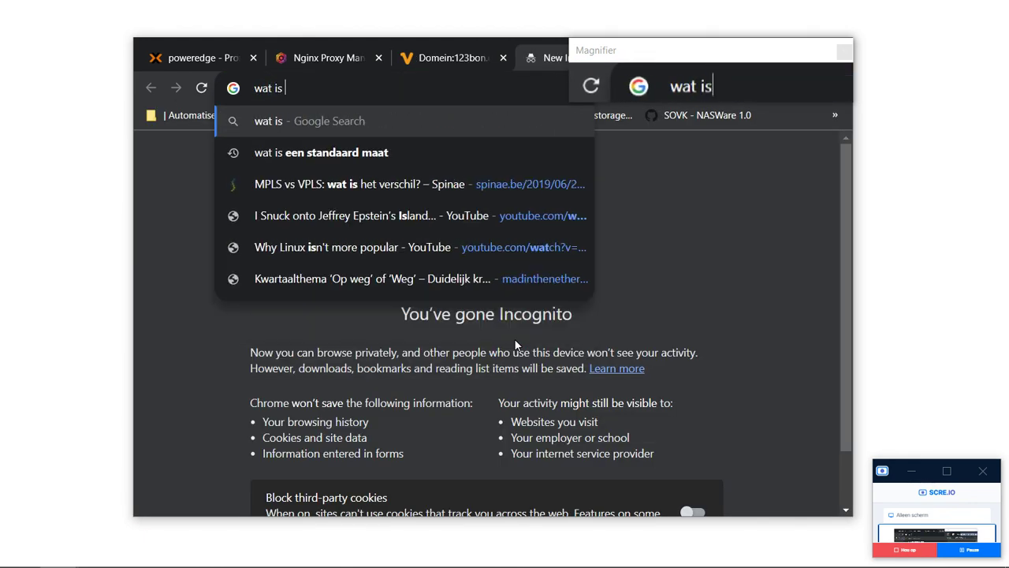
{"action": "type", "text": "mijn ip"}
{"action": "key", "text": "Return"}
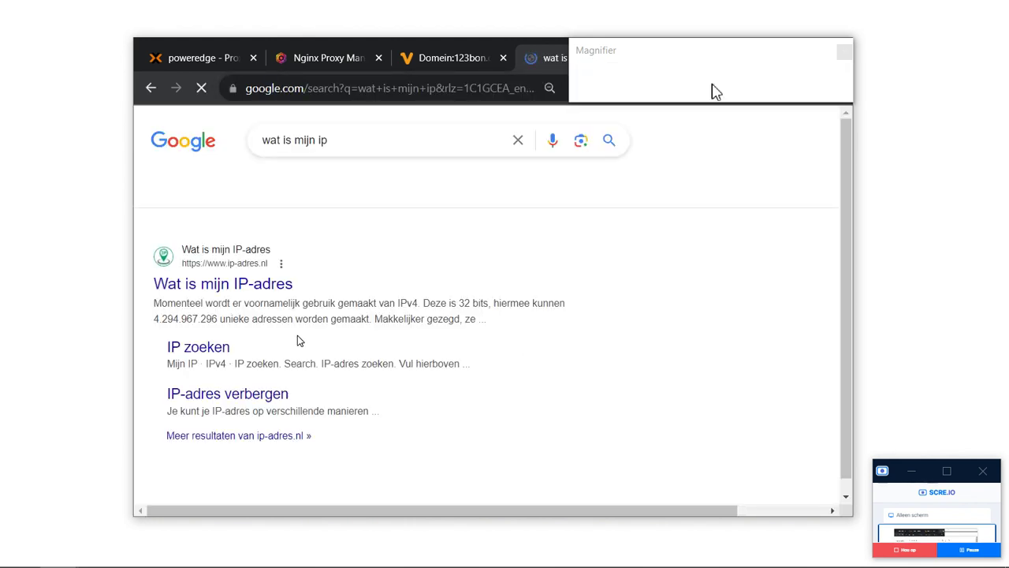
{"action": "left_click", "coordinate": [273, 286]}
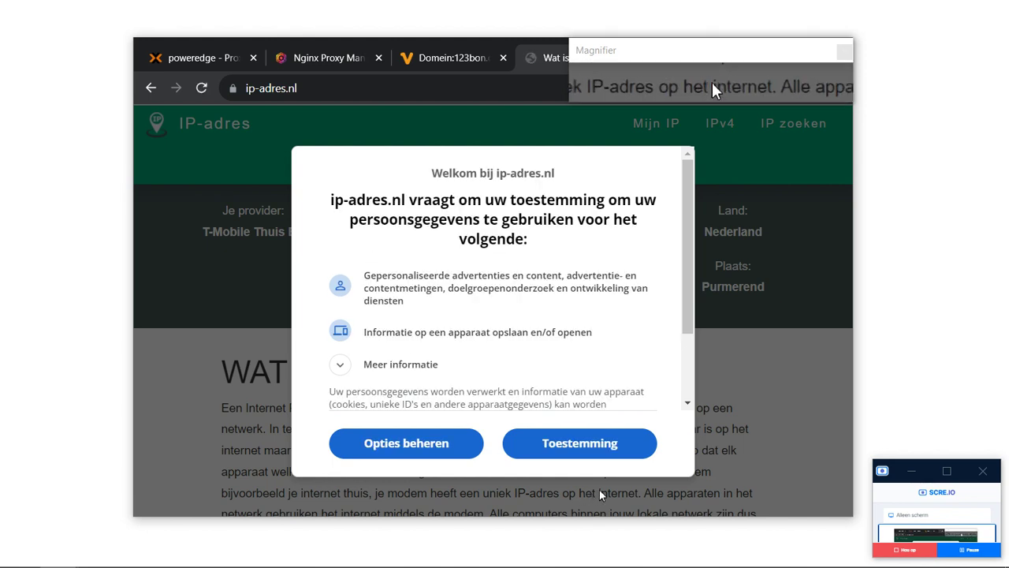
{"action": "left_click", "coordinate": [600, 462]}
{"action": "left_click_drag", "start_coordinate": [335, 271], "coordinate": [611, 237]}
{"action": "key", "text": "ctrl+c"}
Paste the copied text into the address bar and extract the IP 85.145.210.211 there.
{"action": "left_click", "coordinate": [430, 82]}
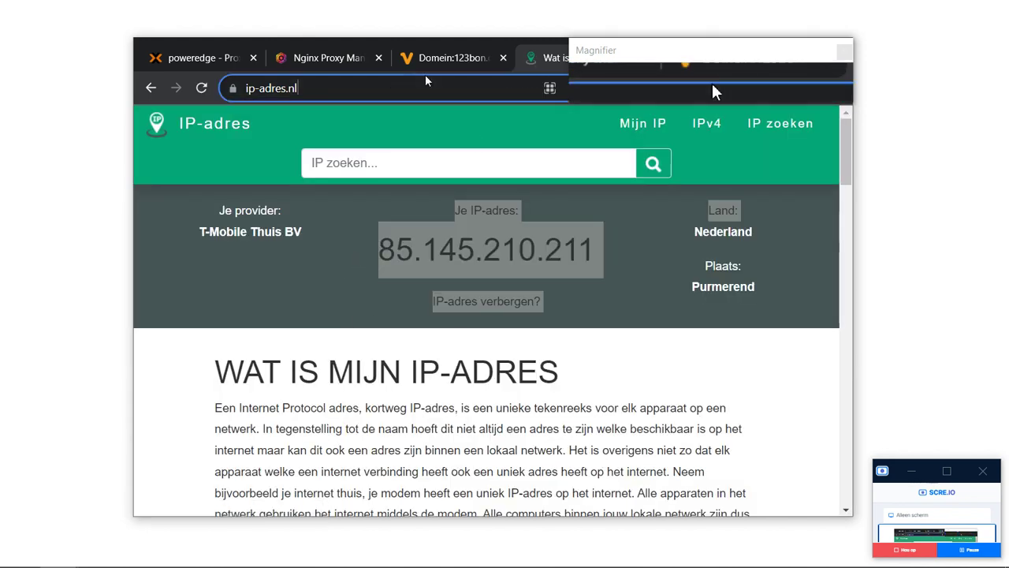
{"action": "key", "text": "ctrl+v"}
{"action": "key", "text": "ctrl+s"}
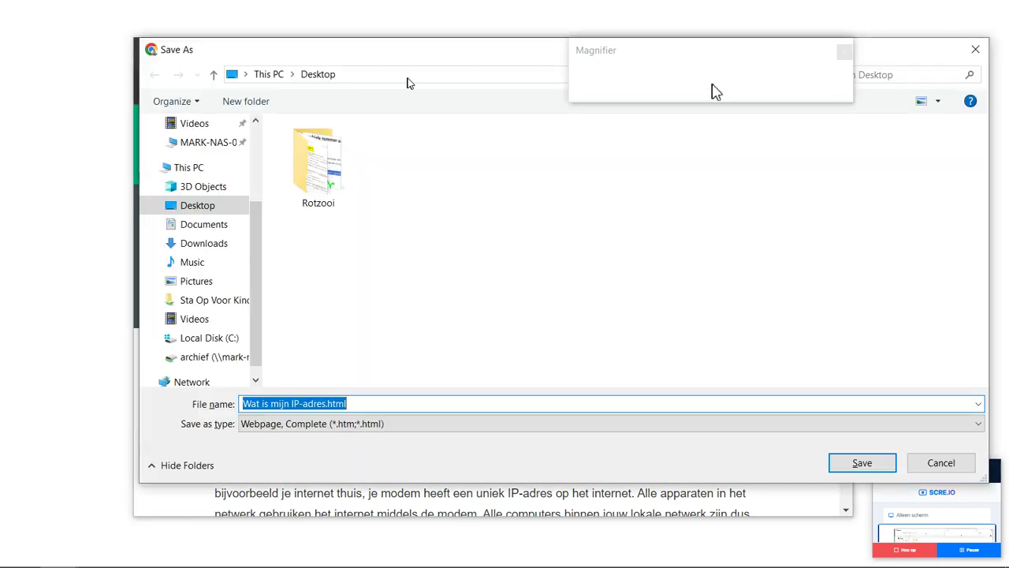
{"action": "key", "text": "Escape"}
{"action": "left_click_drag", "start_coordinate": [302, 88], "coordinate": [377, 95]}
{"action": "key", "text": "ctrl+c"}
{"action": "key", "text": "ctrl+a"}
{"action": "key", "text": "ctrl+v"}
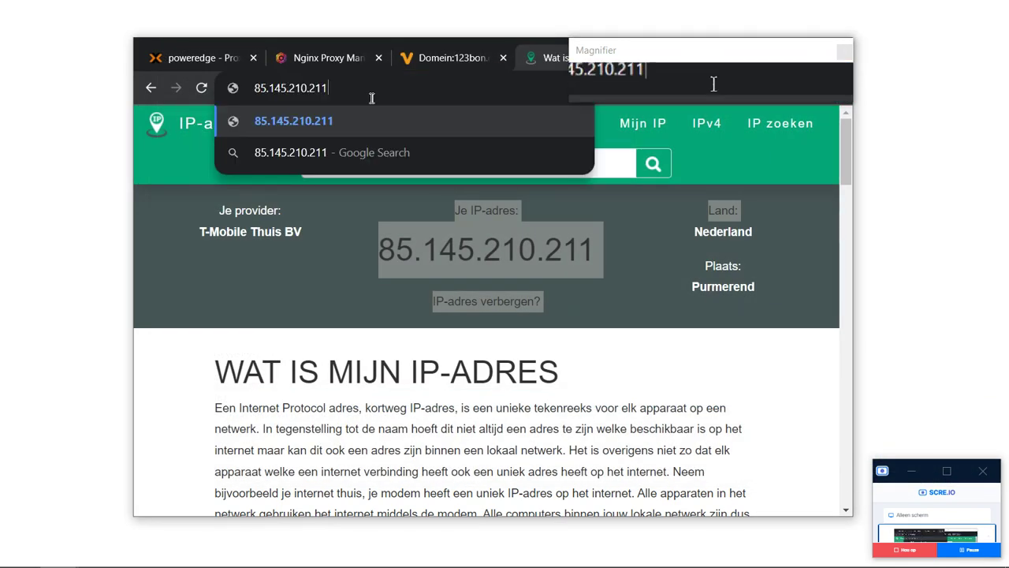
{"action": "key", "text": "BackSpace"}
{"action": "type", "text": "1"}
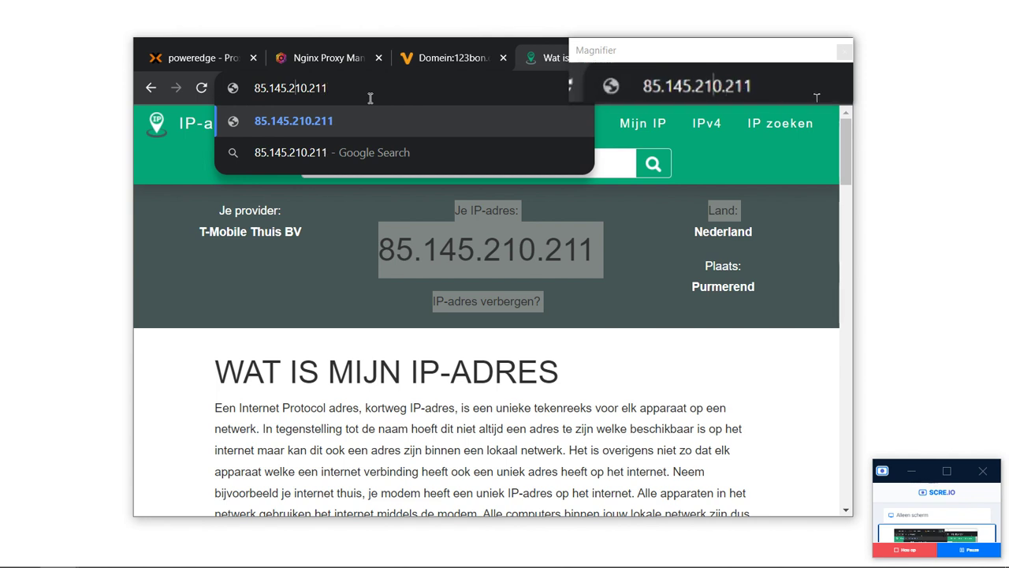
Strip the address down to the bare IP 85.145.210.211, select it, and return to the Vimexx tab.
{"action": "key", "text": "ctrl+a"}
{"action": "key", "text": "BackSpace"}
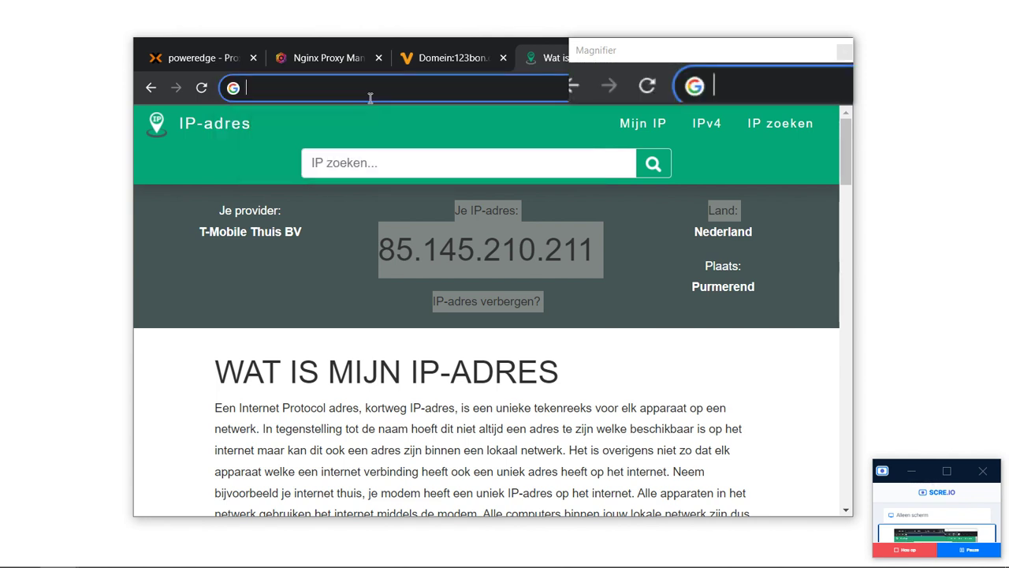
{"action": "key", "text": "ctrl+v"}
{"action": "key", "text": "BackSpace"}
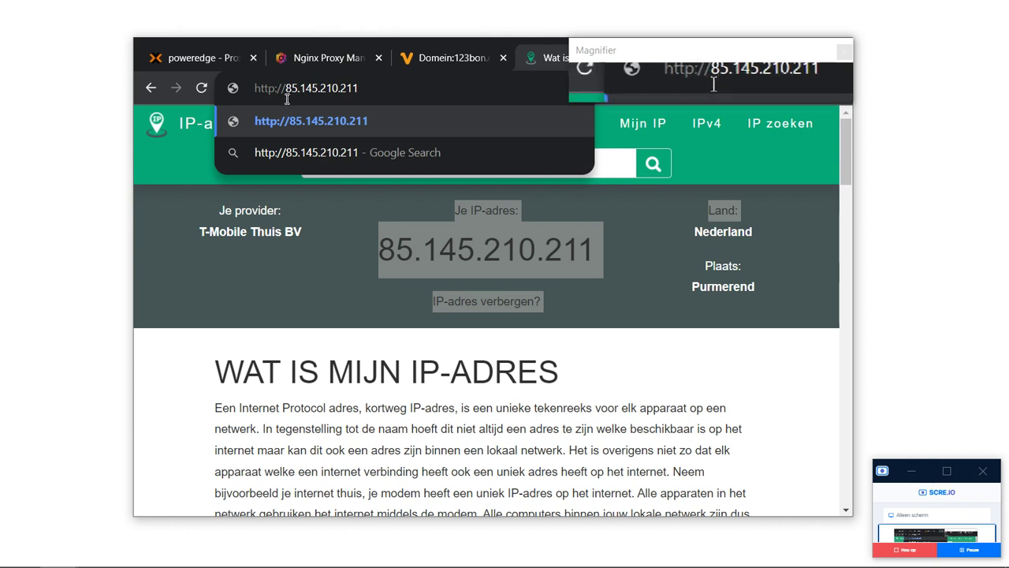
{"action": "left_click_drag", "start_coordinate": [285, 89], "coordinate": [209, 88]}
{"action": "key", "text": "BackSpace"}
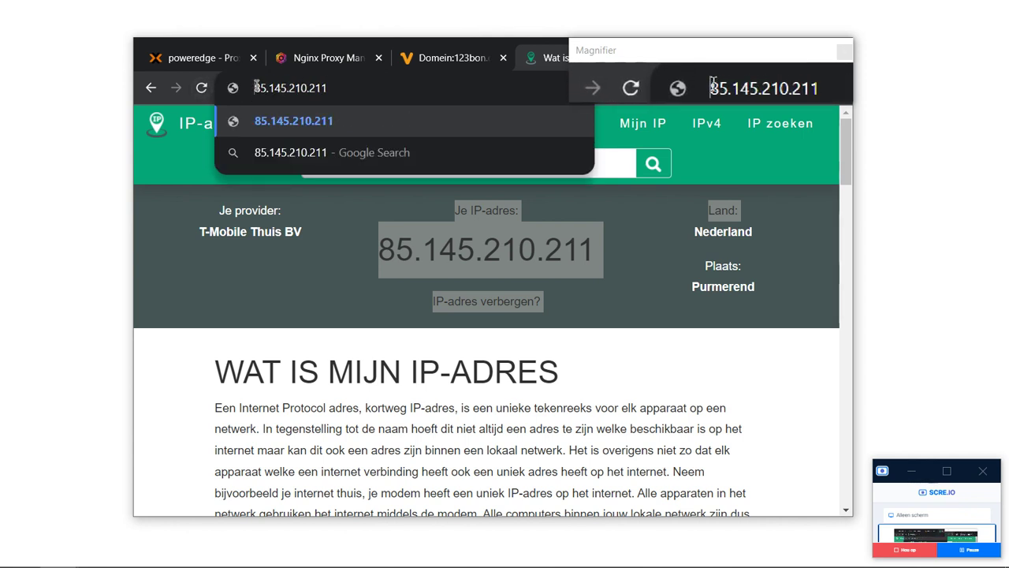
{"action": "left_click_drag", "start_coordinate": [251, 90], "coordinate": [366, 89]}
{"action": "key", "text": "ctrl+shift+Tab"}
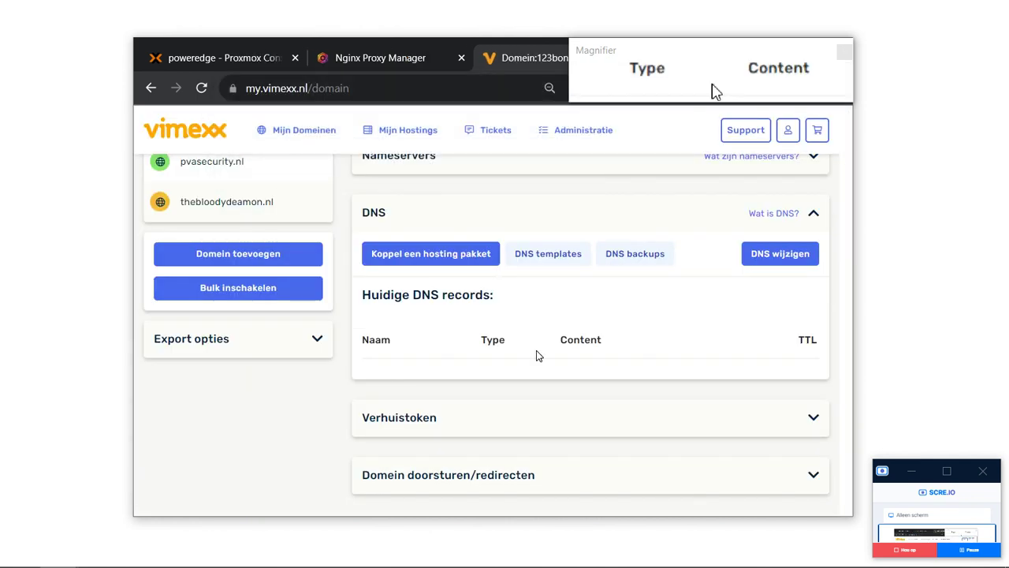
Add a new DNS row named * with the pasted IP as content and TTL 24h.
{"action": "left_click", "coordinate": [774, 262]}
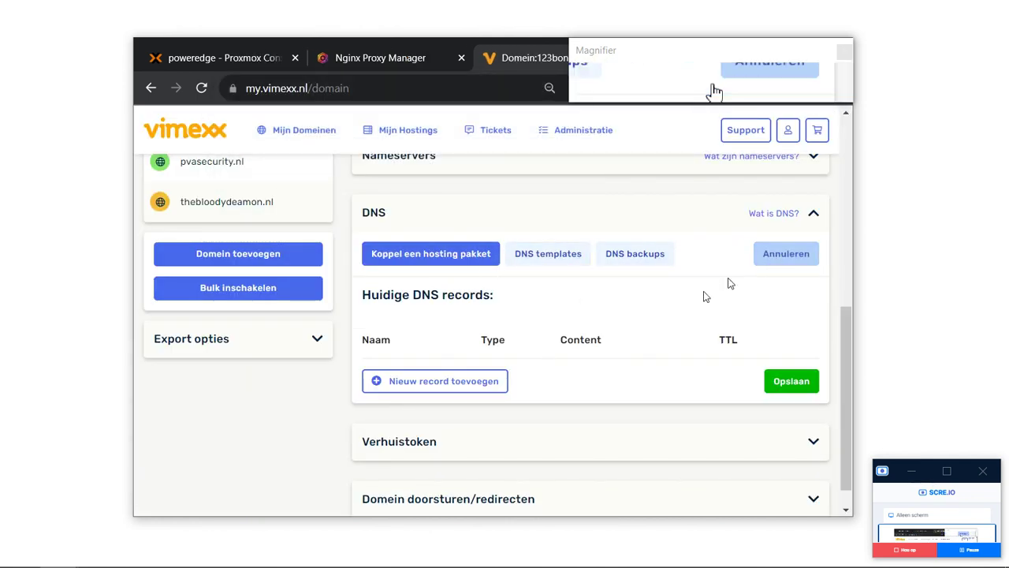
{"action": "left_click", "coordinate": [447, 384]}
{"action": "left_click", "coordinate": [638, 384]}
{"action": "key", "text": "ctrl+v"}
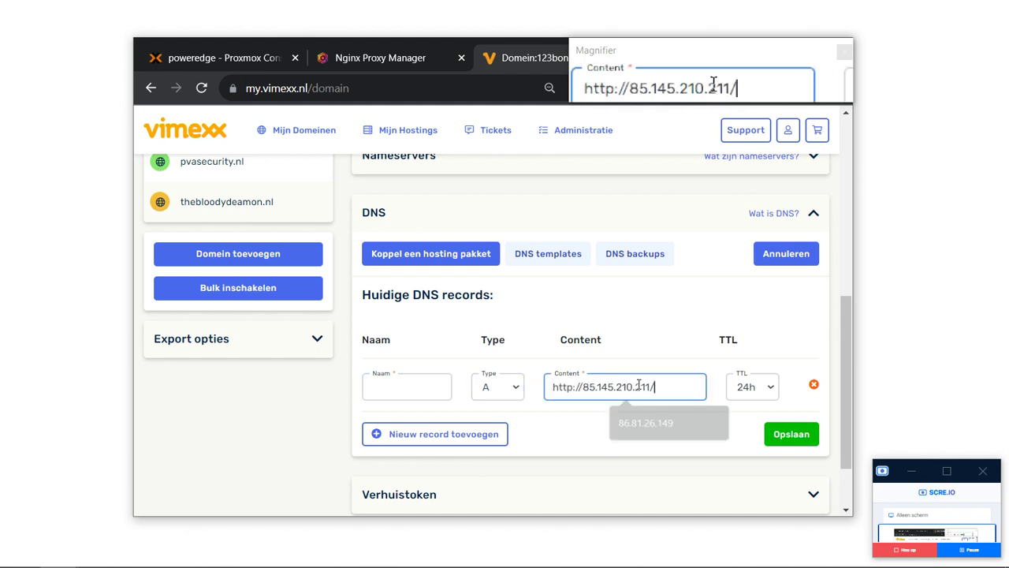
{"action": "left_click", "coordinate": [404, 387]}
{"action": "type", "text": "*"}
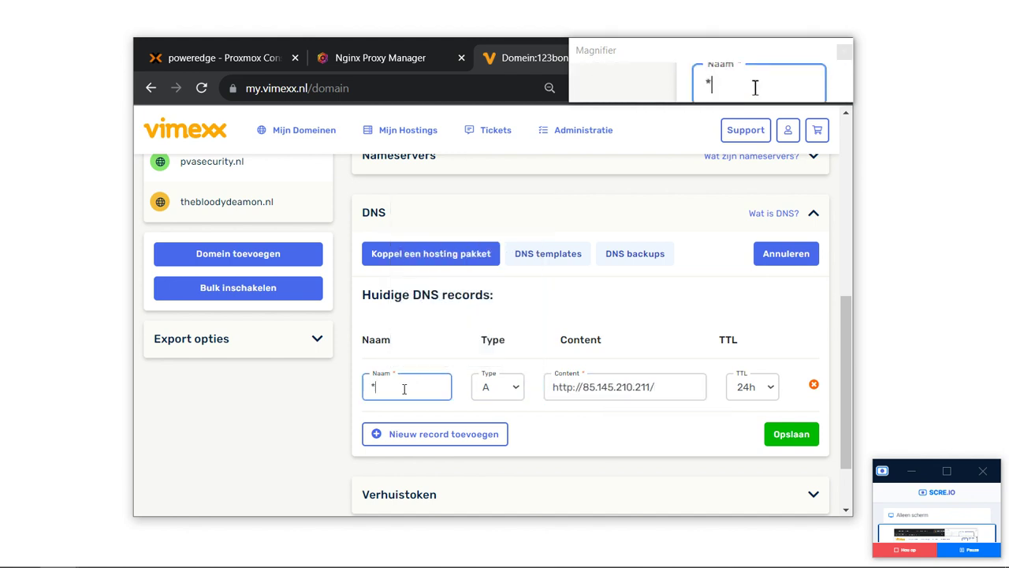
{"action": "left_click", "coordinate": [764, 394]}
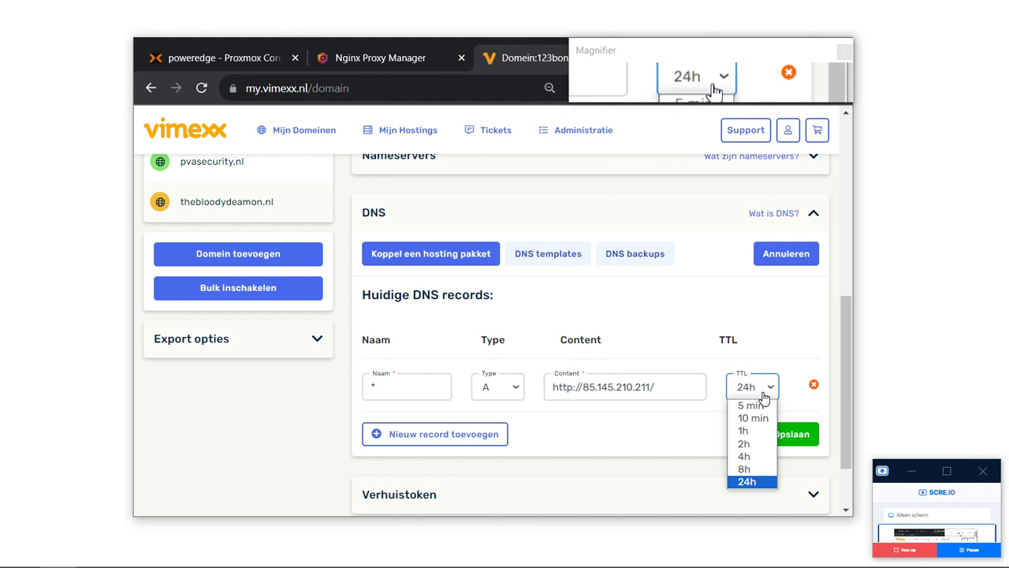
{"action": "left_click", "coordinate": [763, 397]}
Trim the target to 85.145.210.211, save the wildcard A record and check the updated message.
{"action": "left_click", "coordinate": [678, 387]}
{"action": "key", "text": "BackSpace"}
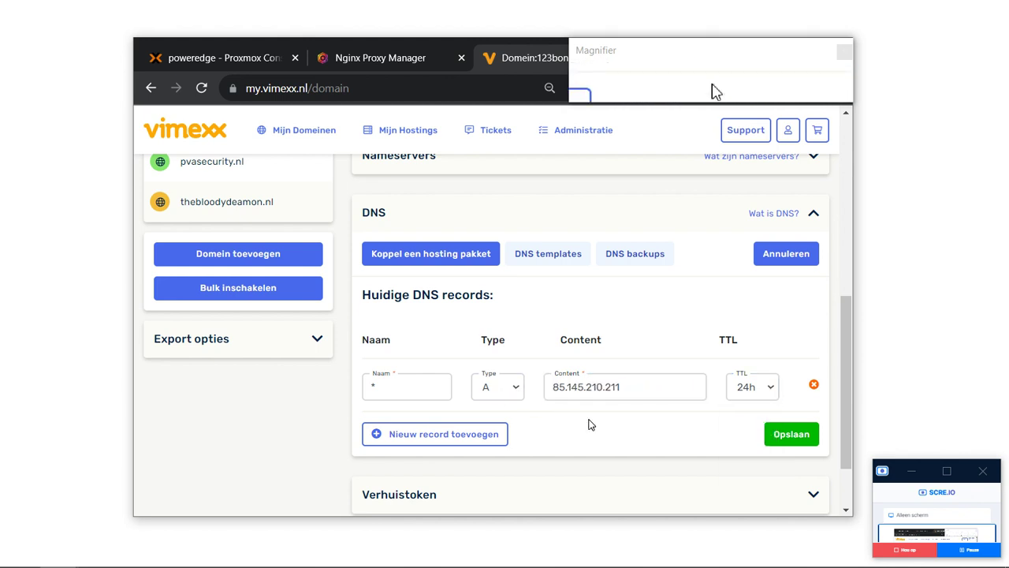
{"action": "left_click", "coordinate": [810, 431]}
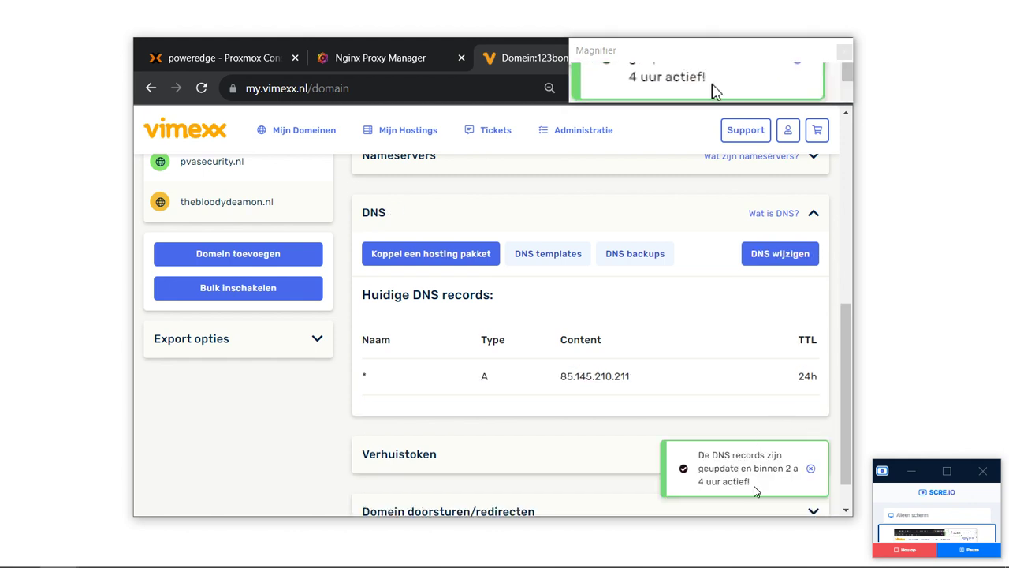
{"action": "left_click_drag", "start_coordinate": [754, 485], "coordinate": [694, 454]}
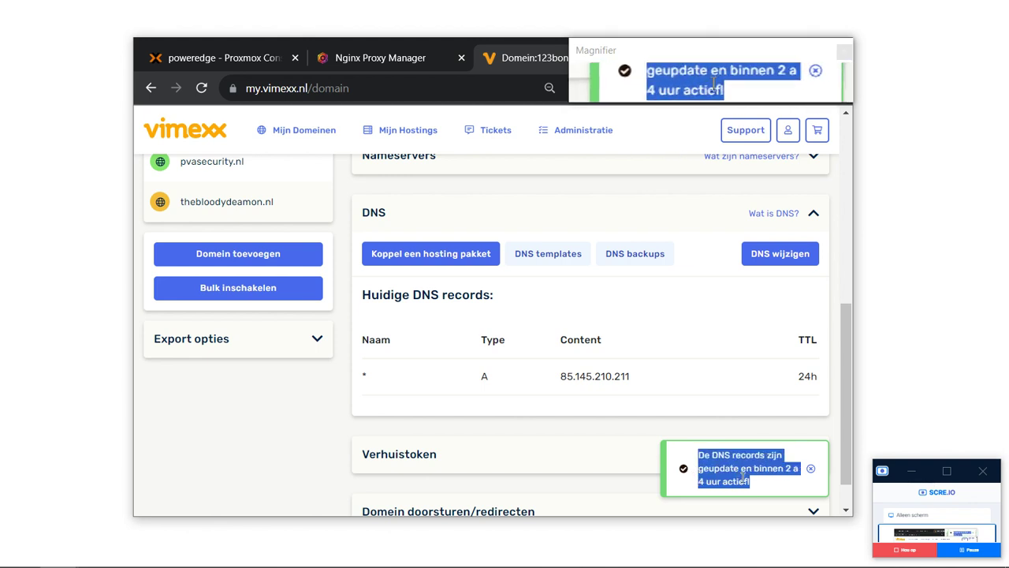
{"action": "left_click", "coordinate": [653, 407]}
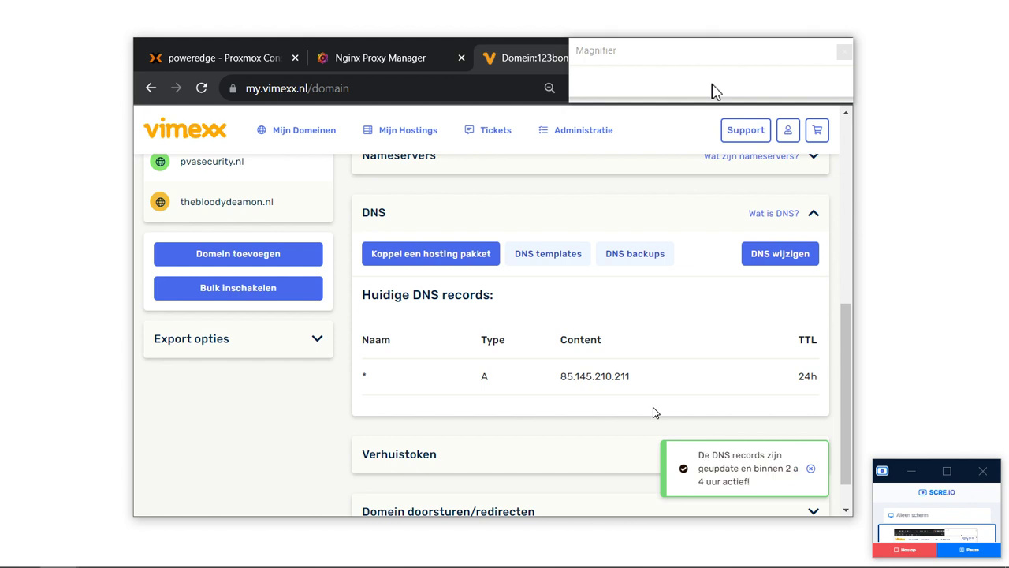
Confirm Nginx Proxy Manager's proxy hosts list is empty, then go back to the dashboard.
{"action": "left_click", "coordinate": [410, 58]}
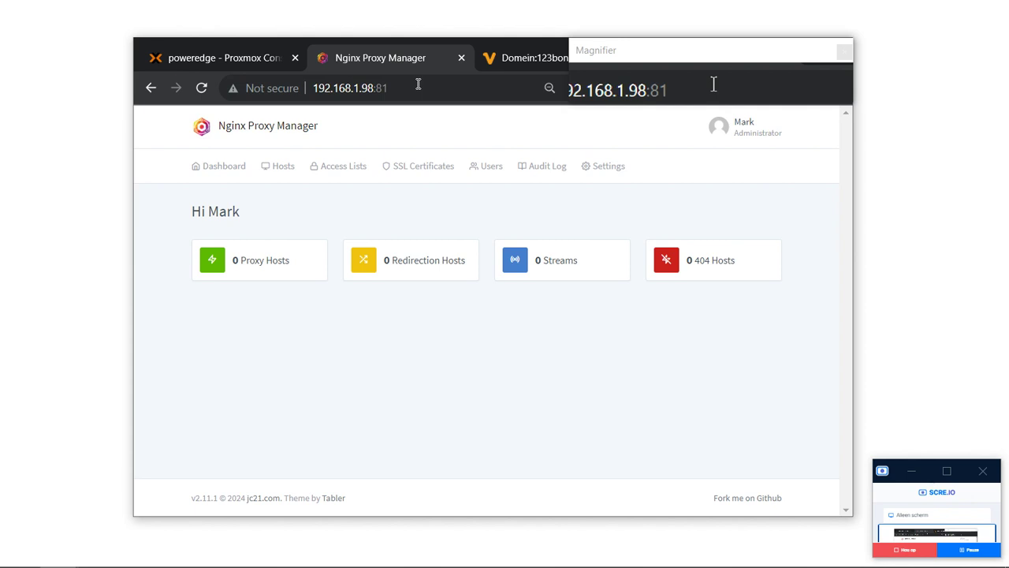
{"action": "left_click", "coordinate": [269, 262]}
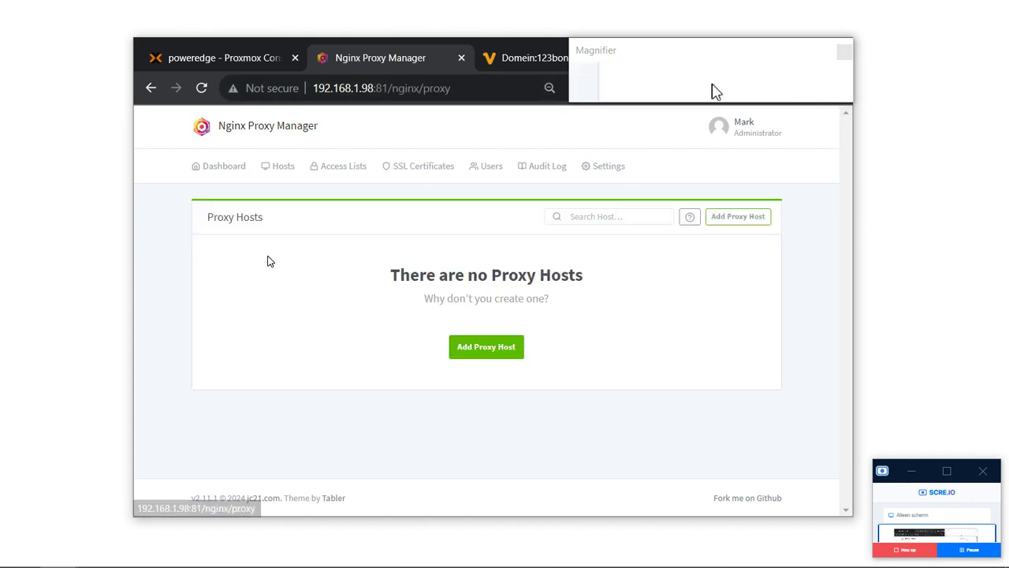
{"action": "left_click", "coordinate": [221, 167]}
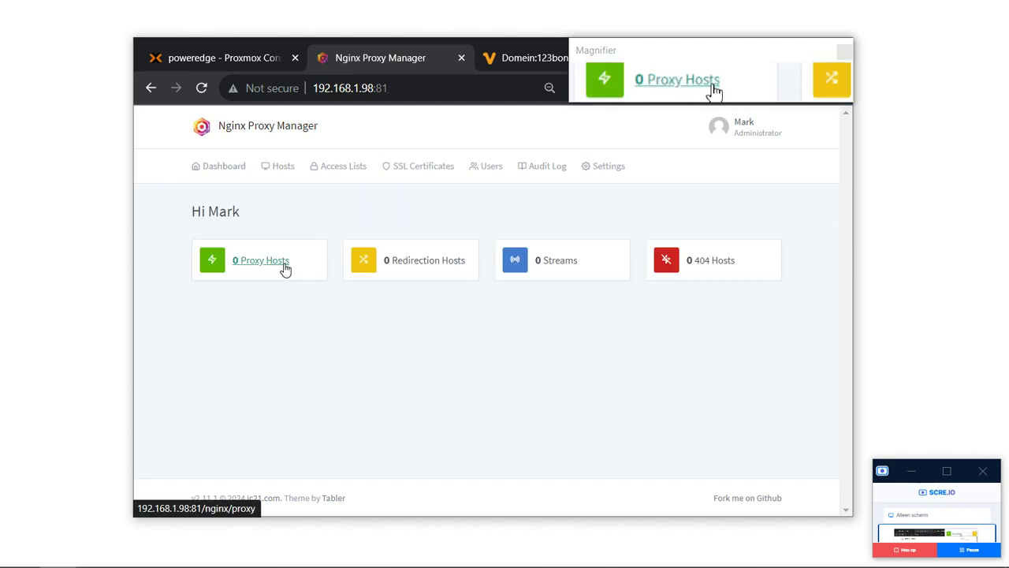
Switch 123bon.online's nameservers from CloudFlare 2 to Vimexx Default and apply the update.
{"action": "left_click", "coordinate": [499, 65]}
{"action": "scroll", "coordinate": [526, 214], "scroll_direction": "up", "scroll_amount": 7}
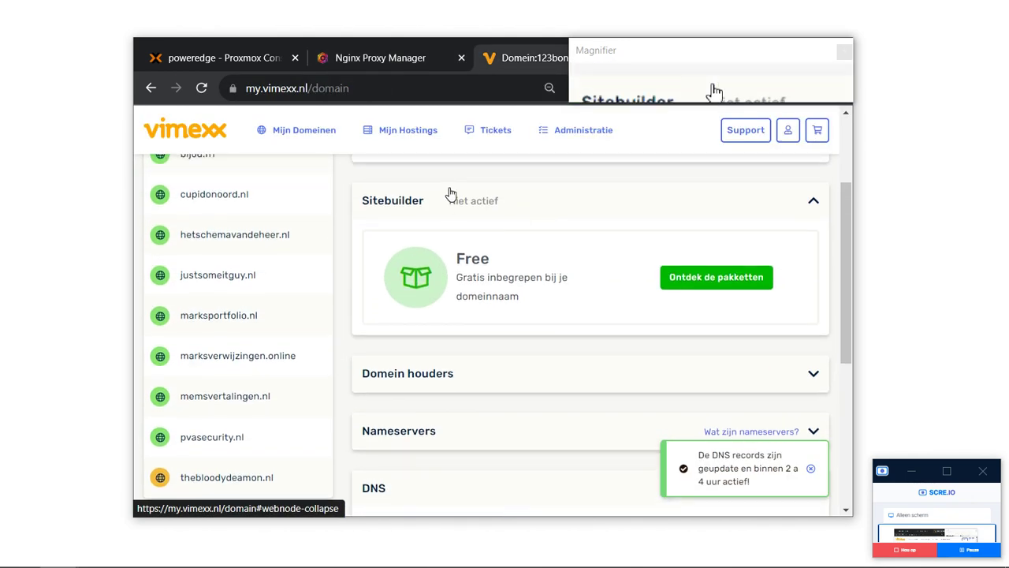
{"action": "left_click_drag", "start_coordinate": [362, 184], "coordinate": [445, 184]}
{"action": "key", "text": "ctrl+c"}
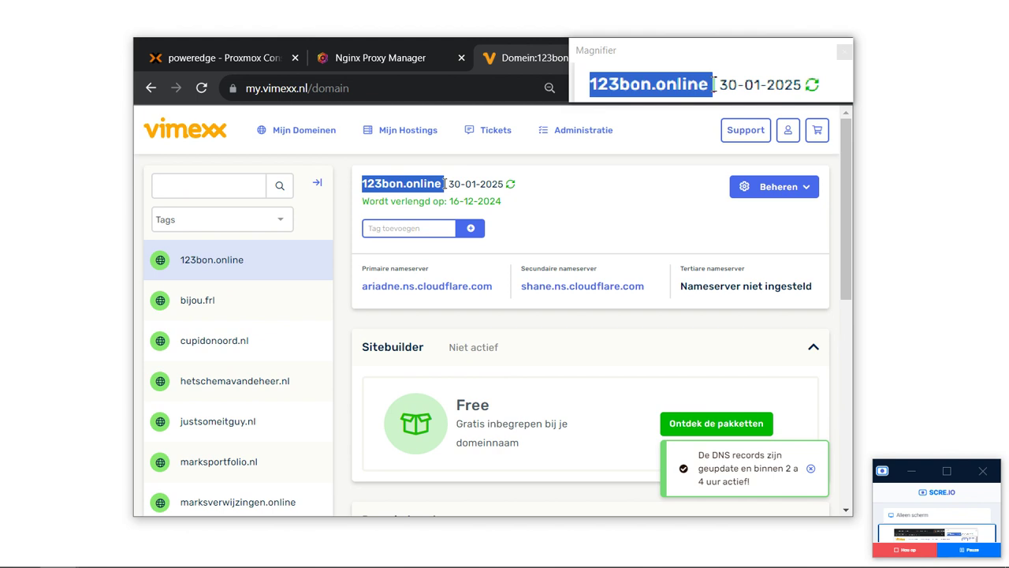
{"action": "scroll", "coordinate": [445, 184], "scroll_direction": "down", "scroll_amount": 3}
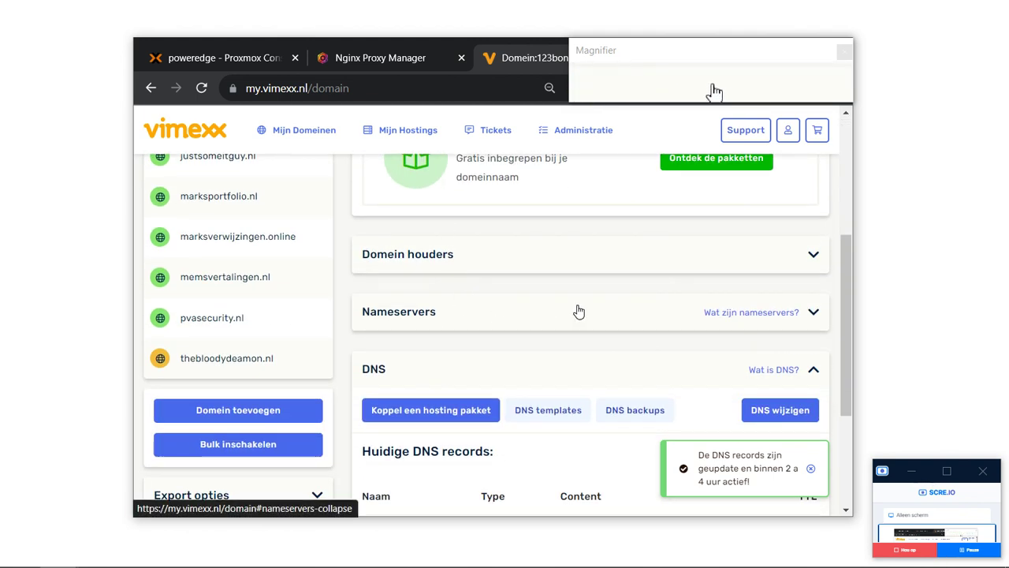
{"action": "left_click", "coordinate": [579, 312]}
{"action": "left_click", "coordinate": [705, 359]}
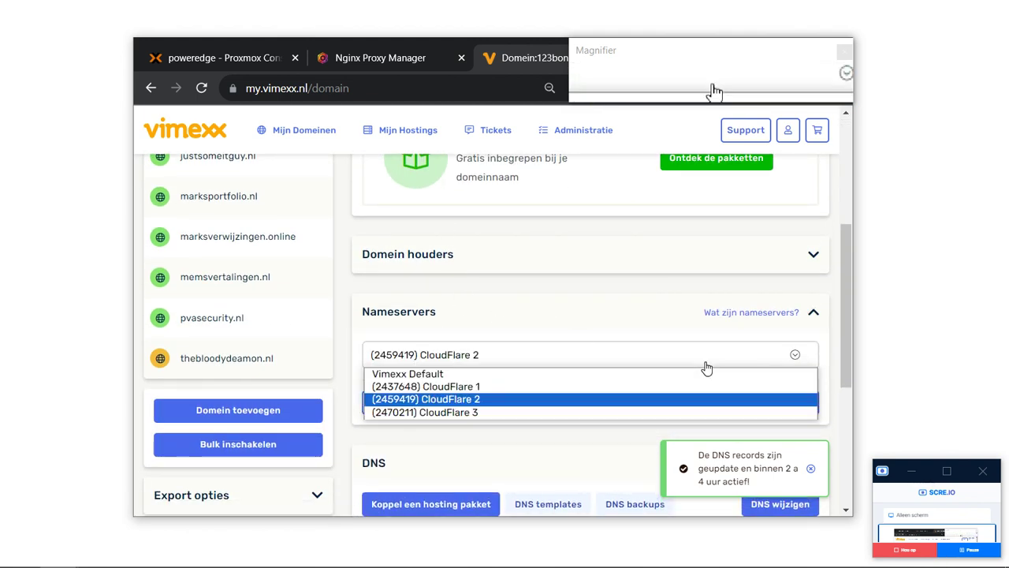
{"action": "left_click", "coordinate": [617, 377]}
{"action": "left_click", "coordinate": [791, 402]}
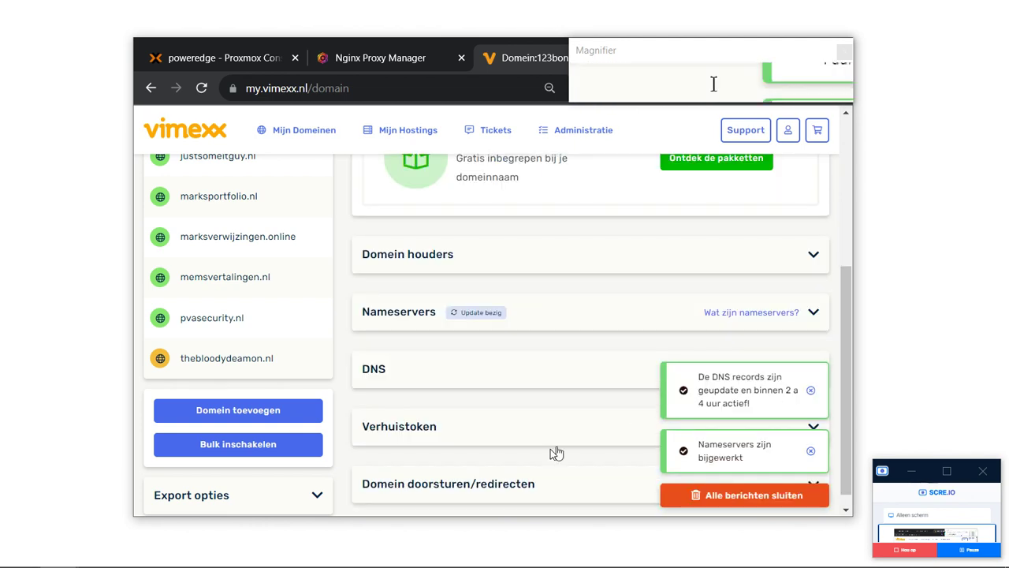
Visit 123bon.online and reload, confirming it still fails with DNS_PROBE_FINISHED_NXDOMAIN.
{"action": "scroll", "coordinate": [552, 454], "scroll_direction": "up", "scroll_amount": 3}
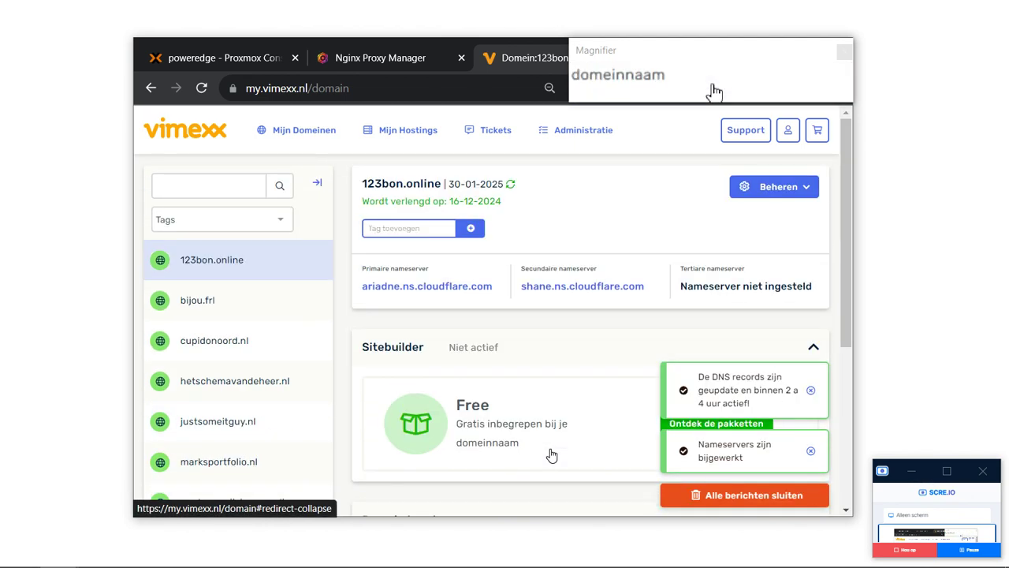
{"action": "left_click", "coordinate": [342, 86]}
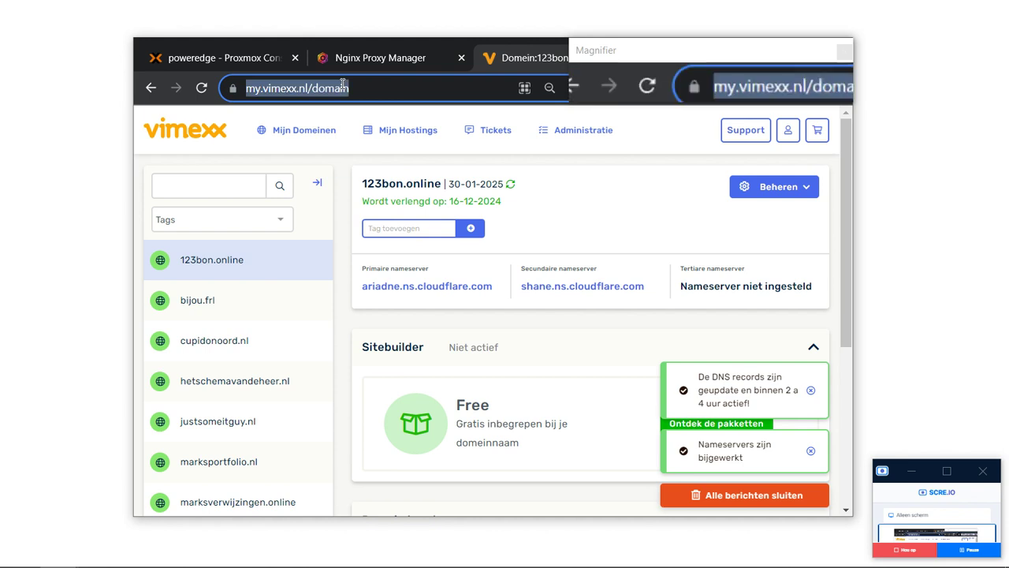
{"action": "key", "text": "ctrl+v"}
{"action": "key", "text": "Return"}
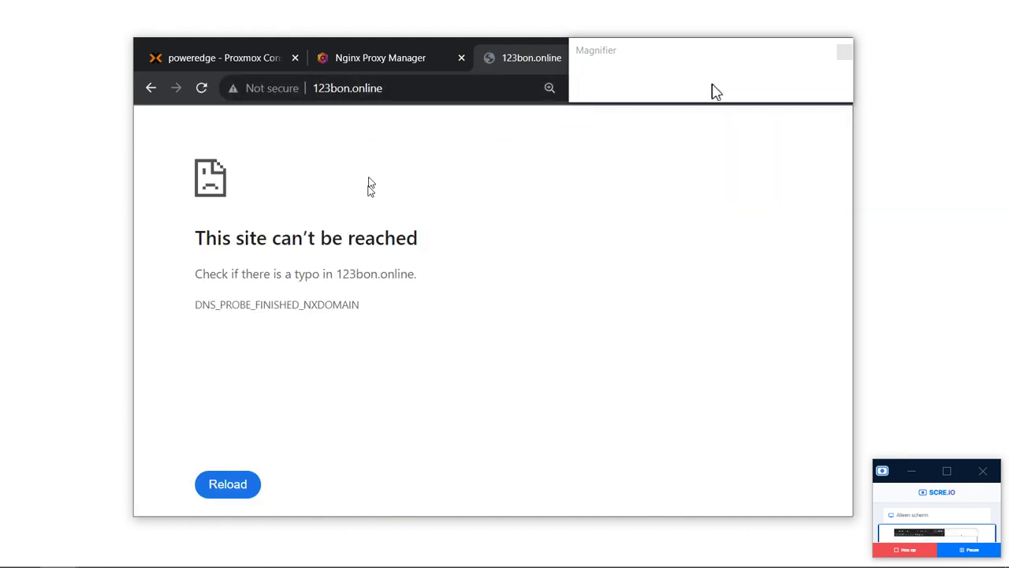
{"action": "left_click_drag", "start_coordinate": [425, 317], "coordinate": [208, 213]}
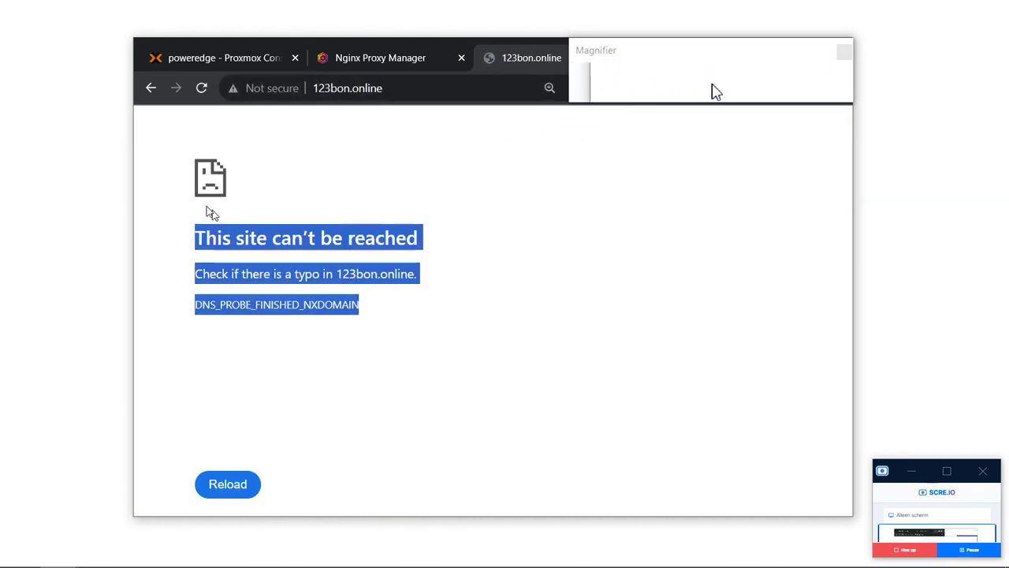
{"action": "left_click", "coordinate": [186, 171]}
{"action": "left_click", "coordinate": [201, 88]}
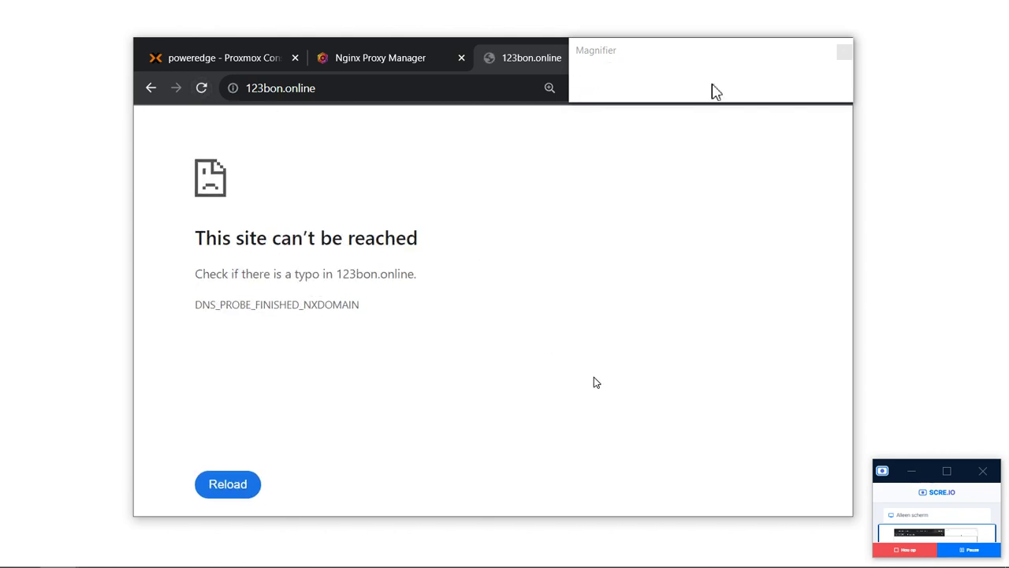
{"action": "left_click", "coordinate": [969, 550]}
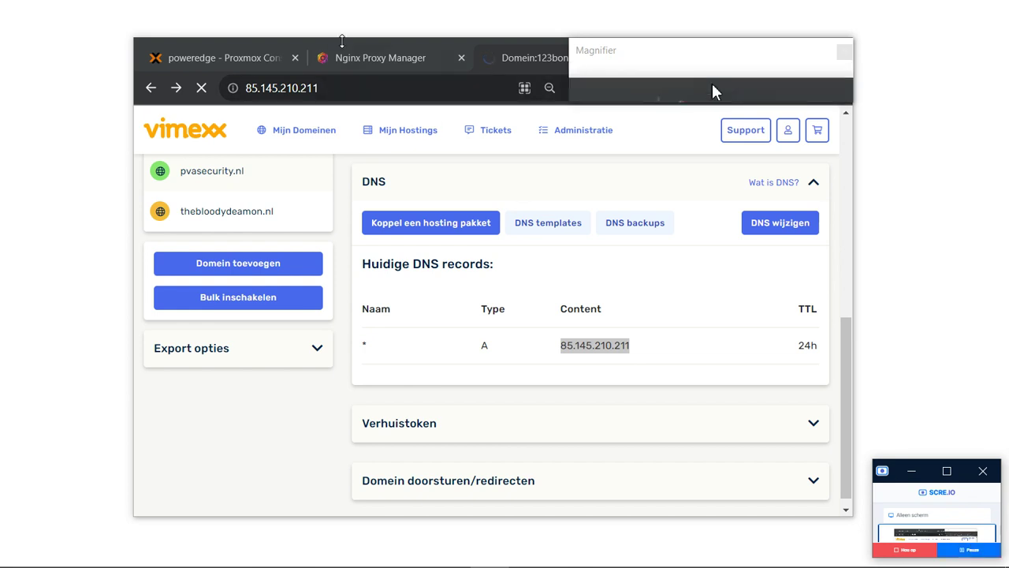
Load the router at 192.168.1.1:64 and proceed past the certificate warning.
{"action": "left_click", "coordinate": [356, 85]}
{"action": "type", "text": "192"}
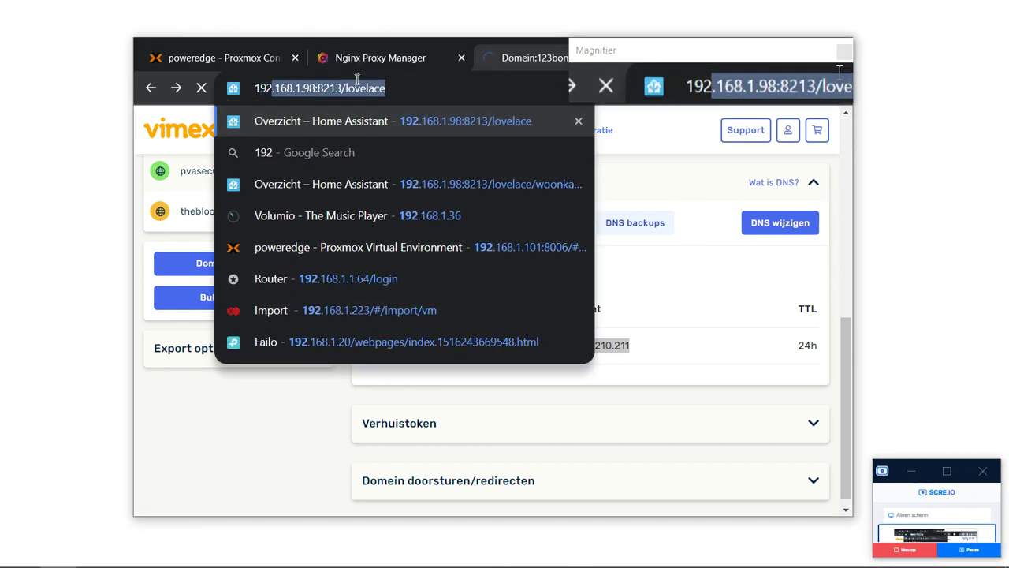
{"action": "type", "text": ".168.1.1"}
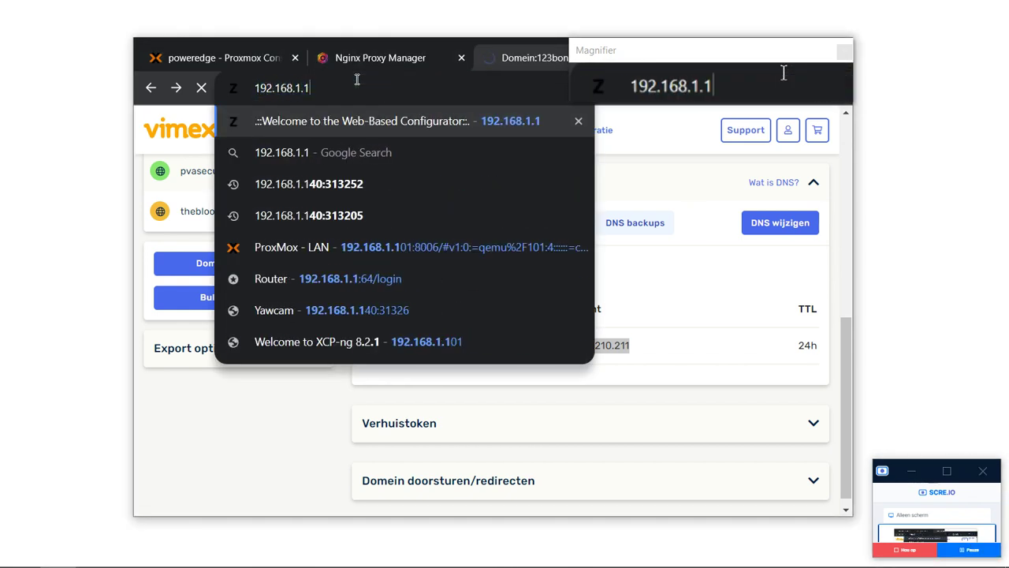
{"action": "left_click", "coordinate": [385, 128]}
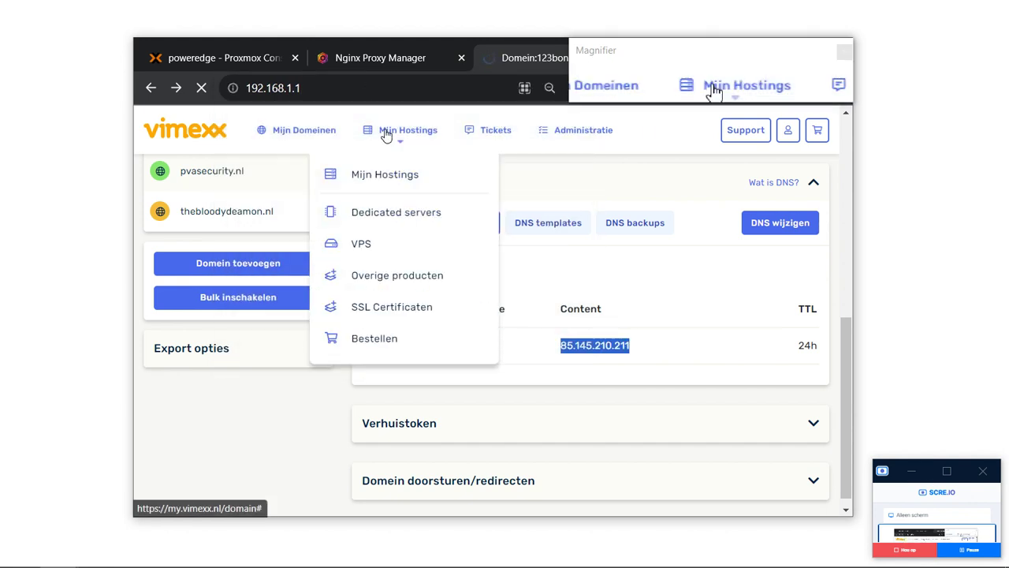
{"action": "left_click", "coordinate": [398, 85]}
{"action": "type", "text": ":64/login"}
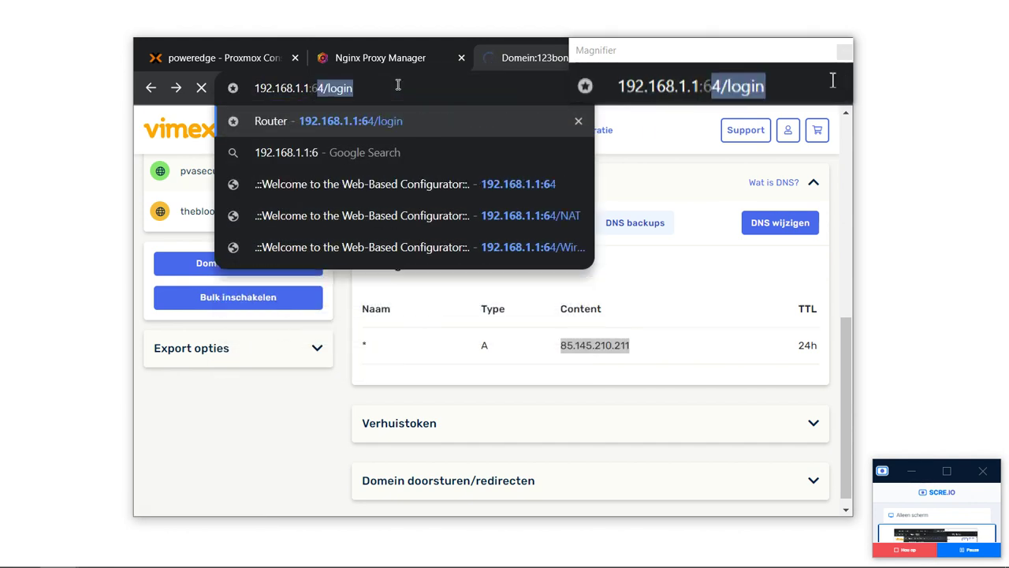
{"action": "key", "text": "Return"}
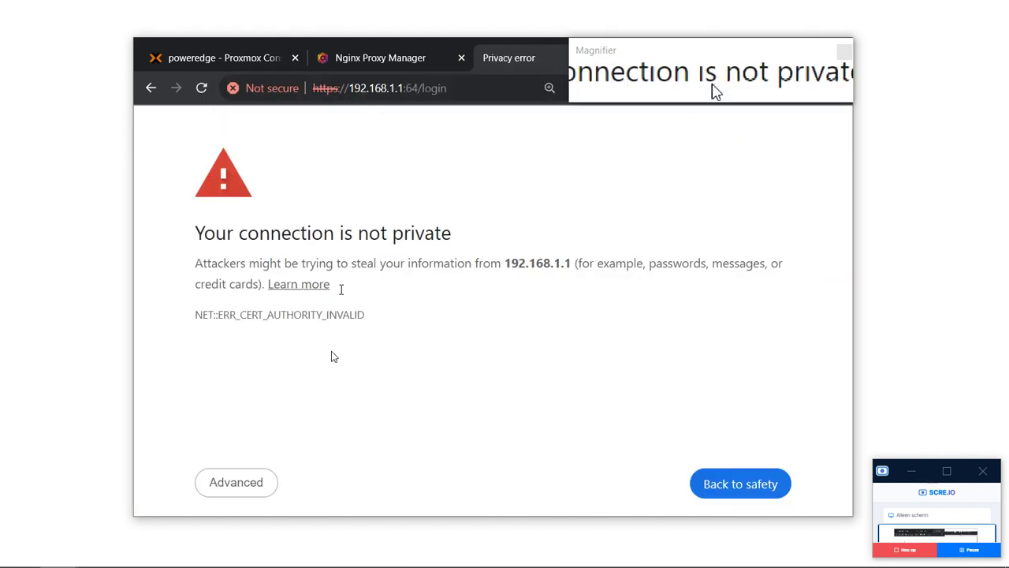
{"action": "left_click", "coordinate": [251, 483]}
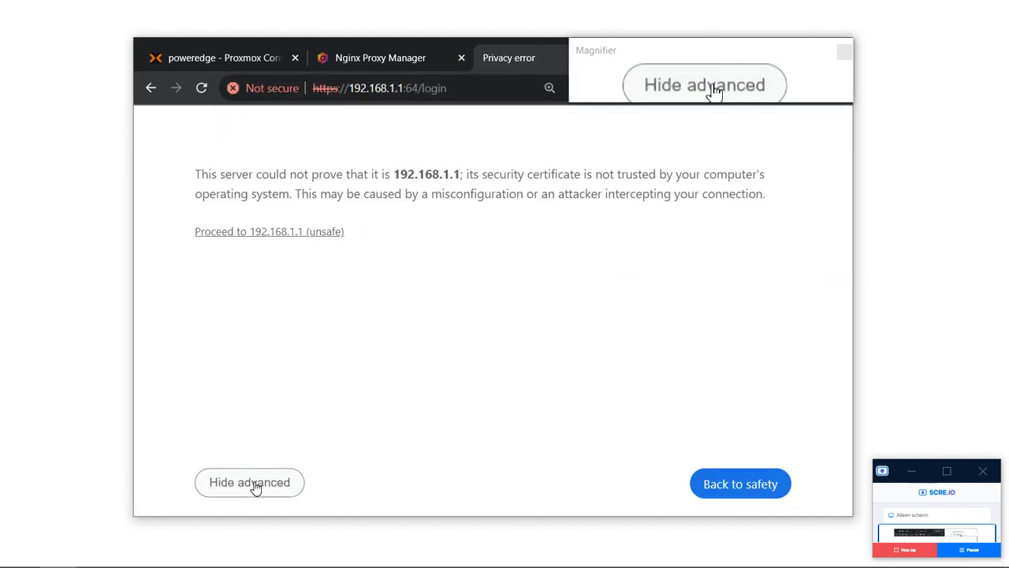
{"action": "left_click", "coordinate": [301, 236]}
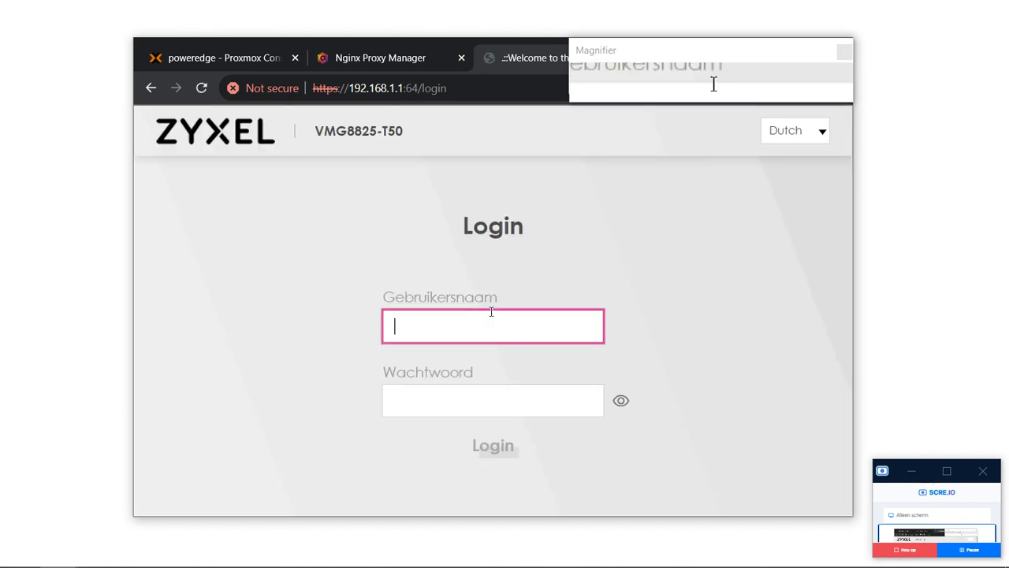
Log in with the admin username and router password, retyping the password after a failed attempt.
{"action": "type", "text": "admin"}
{"action": "key", "text": "Tab"}
{"action": "type", "text": "***"}
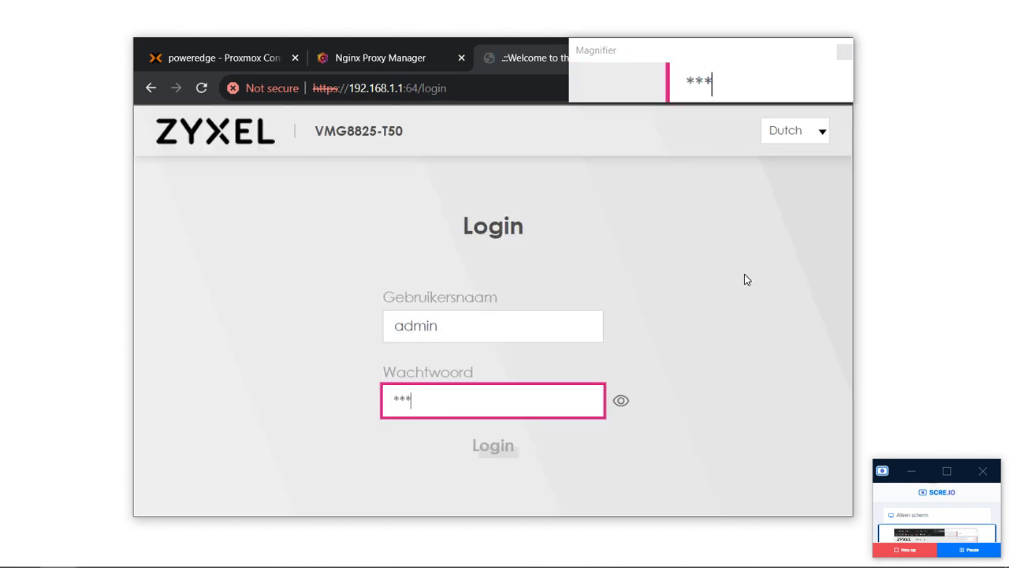
{"action": "key", "text": "ctrl+a"}
{"action": "type", "text": "*********"}
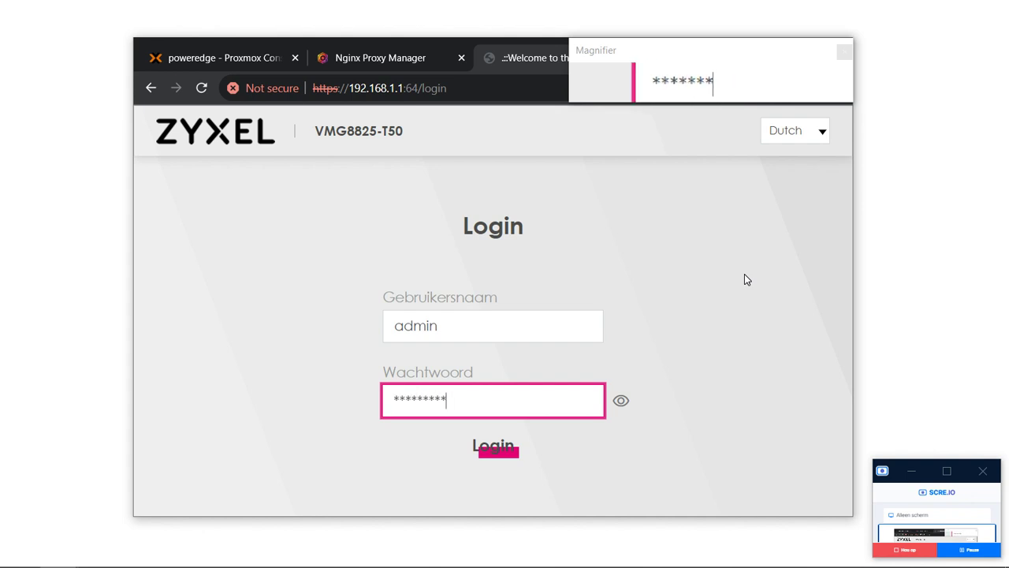
{"action": "type", "text": "***"}
{"action": "key", "text": "Return"}
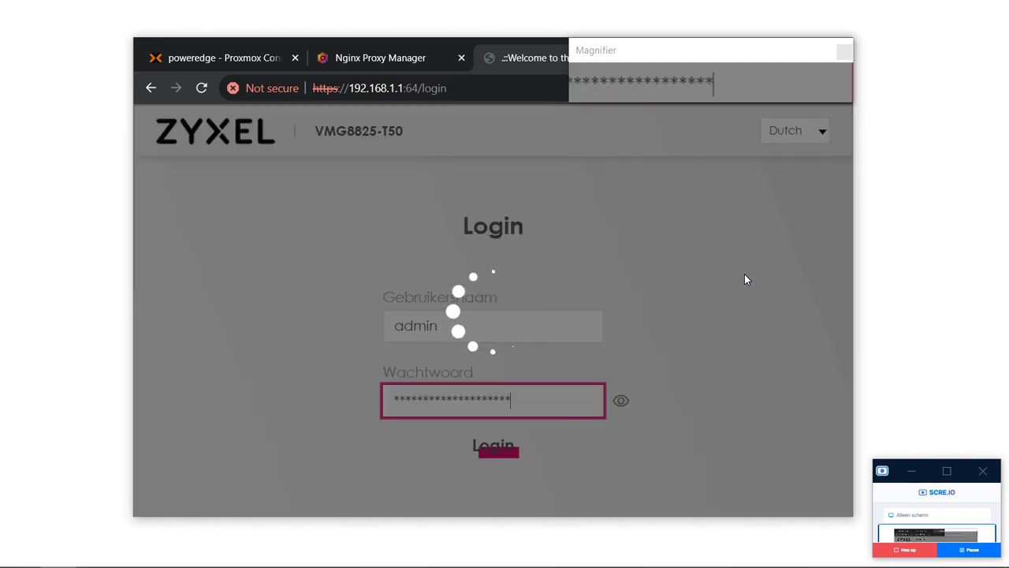
{"action": "key", "text": "ctrl+a"}
{"action": "key", "text": "BackSpace"}
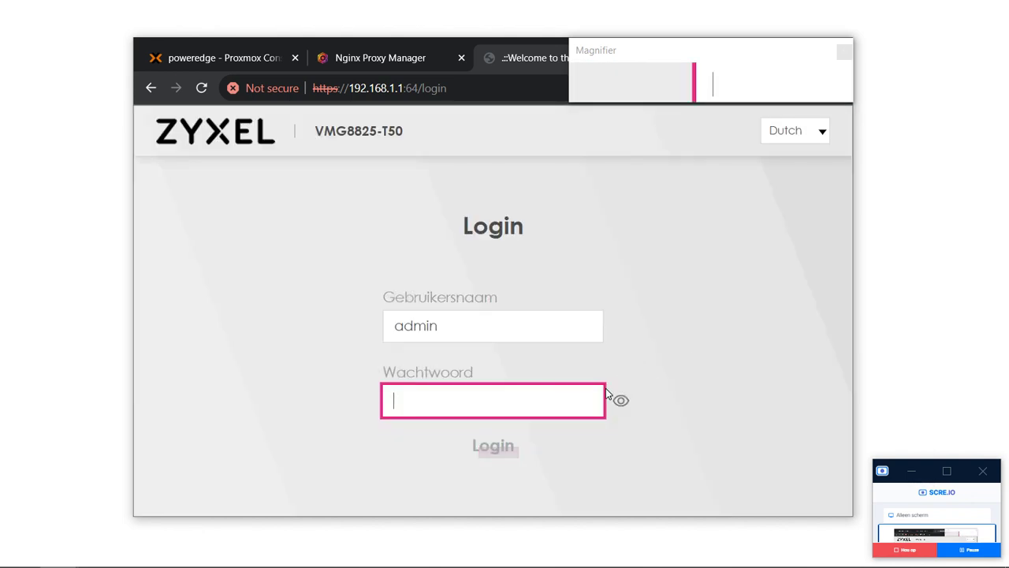
{"action": "type", "text": "*************"}
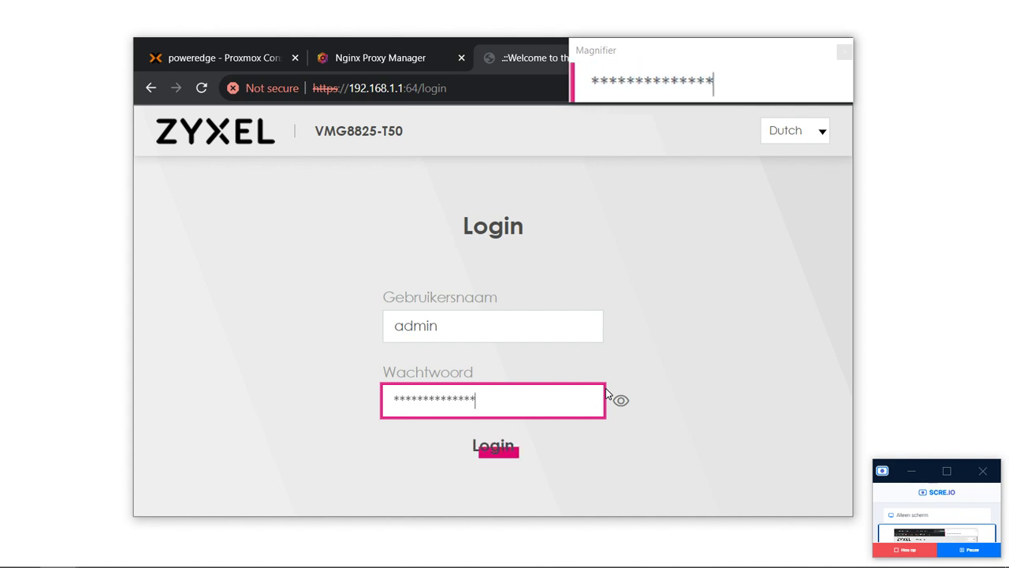
{"action": "type", "text": "**"}
{"action": "key", "text": "Return"}
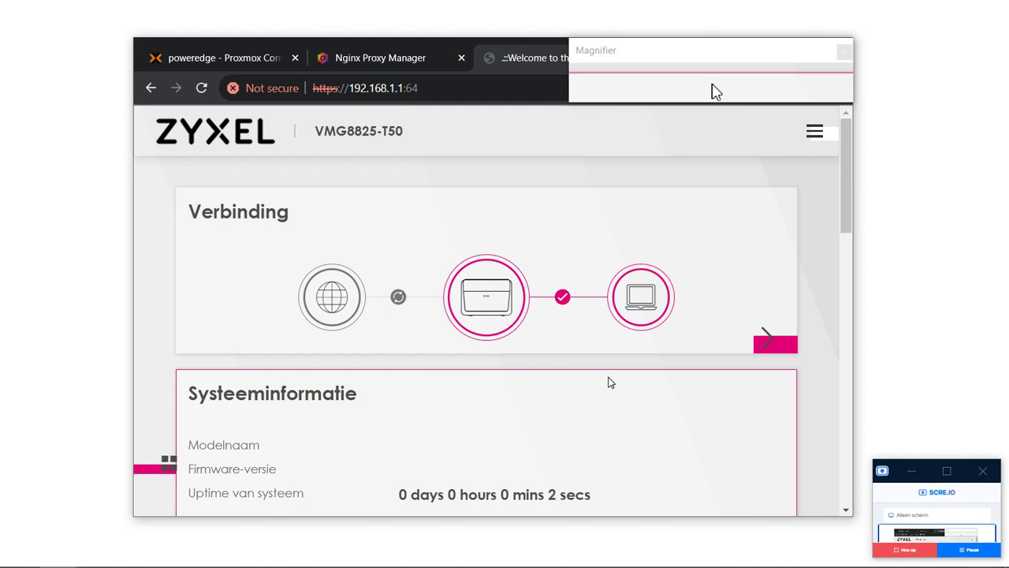
Open Netwerkinstelling > NAT and review the HTTP and HTTPS port-forwarding rules.
{"action": "left_click", "coordinate": [814, 139]}
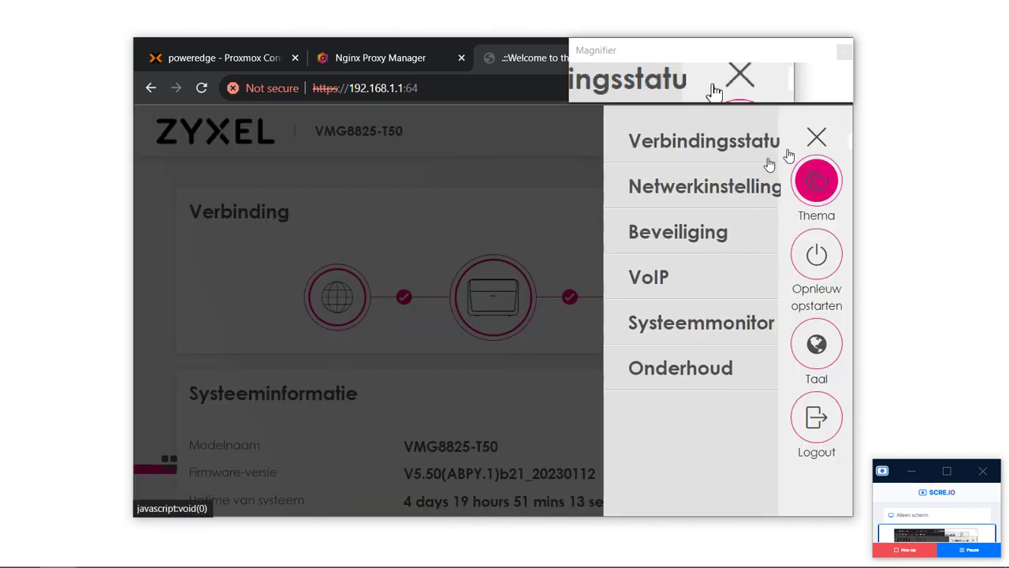
{"action": "left_click", "coordinate": [699, 197]}
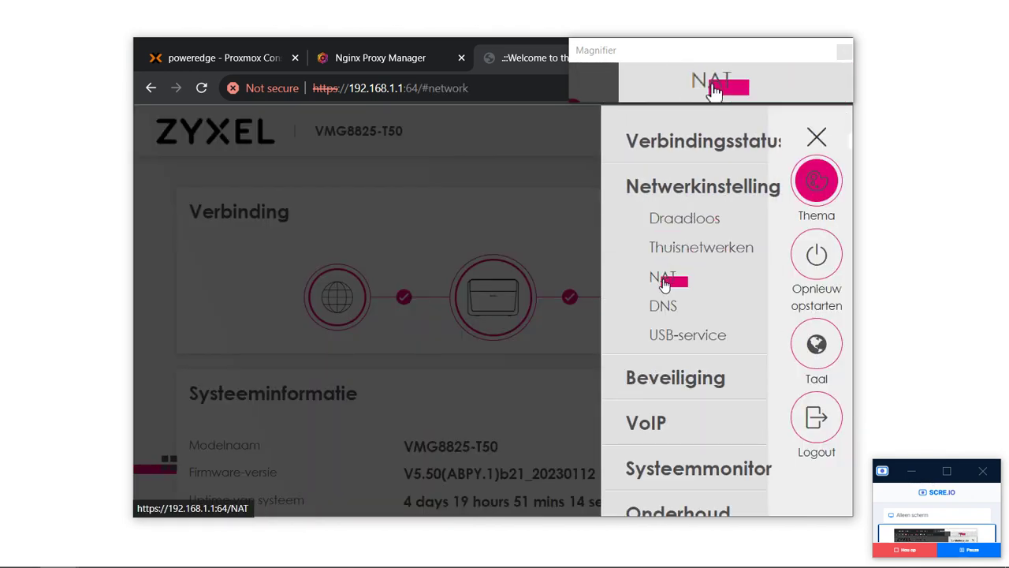
{"action": "left_click", "coordinate": [664, 281]}
{"action": "scroll", "coordinate": [381, 307], "scroll_direction": "down", "scroll_amount": 2}
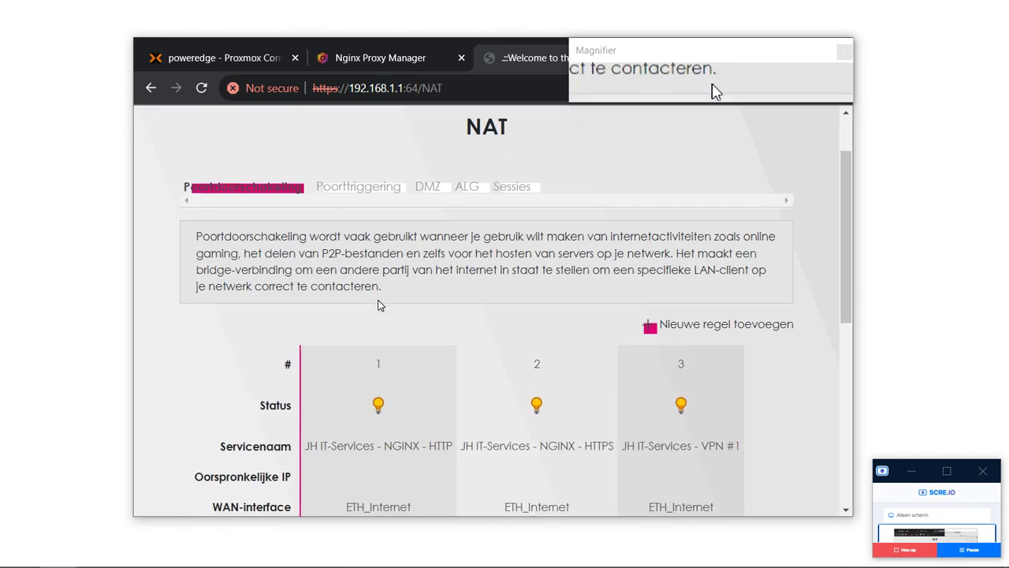
{"action": "scroll", "coordinate": [378, 306], "scroll_direction": "down", "scroll_amount": 3}
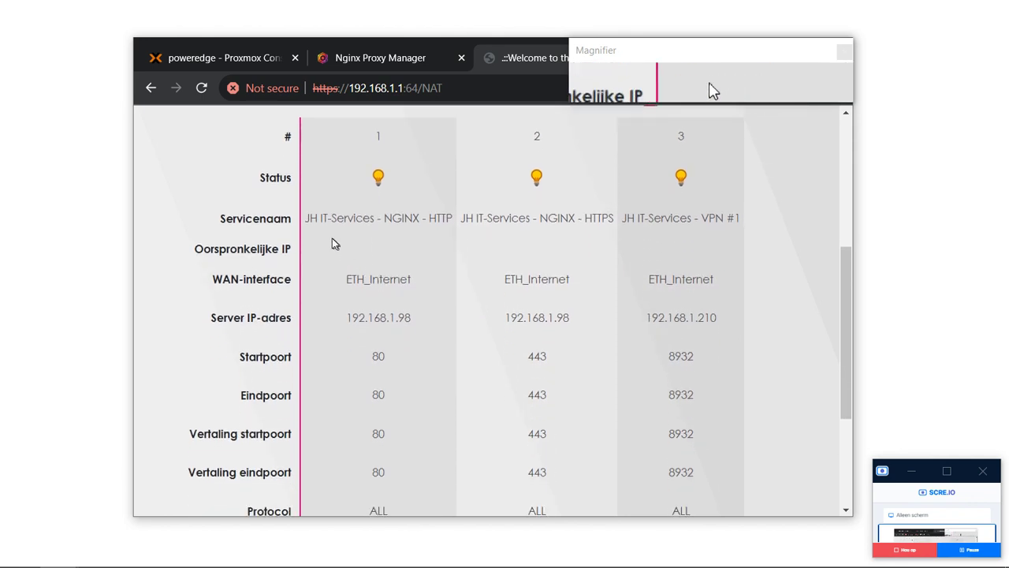
{"action": "left_click_drag", "start_coordinate": [332, 238], "coordinate": [415, 360]}
{"action": "left_click", "coordinate": [420, 360]}
{"action": "scroll", "coordinate": [418, 359], "scroll_direction": "down", "scroll_amount": 2}
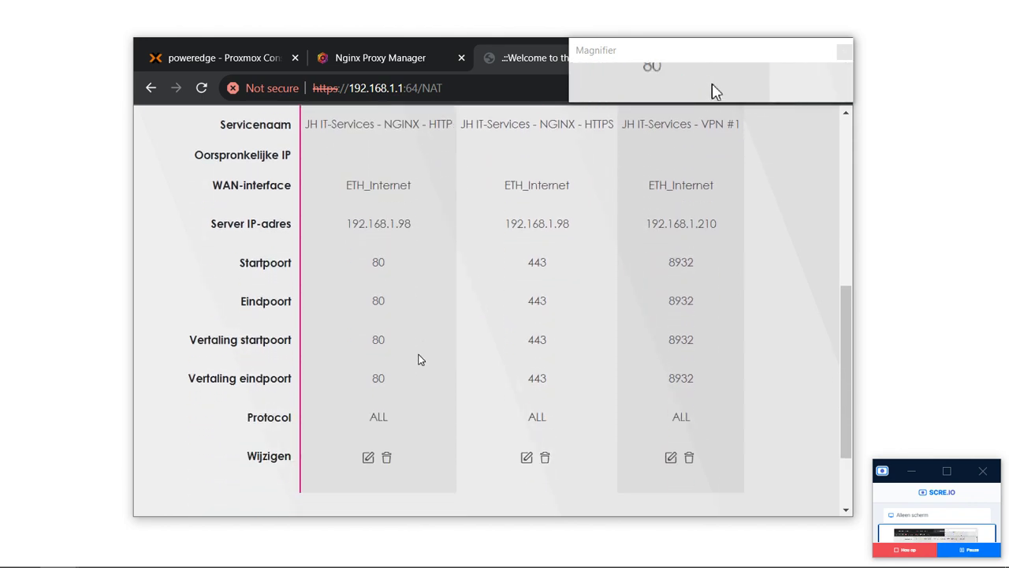
{"action": "scroll", "coordinate": [418, 359], "scroll_direction": "up", "scroll_amount": 1}
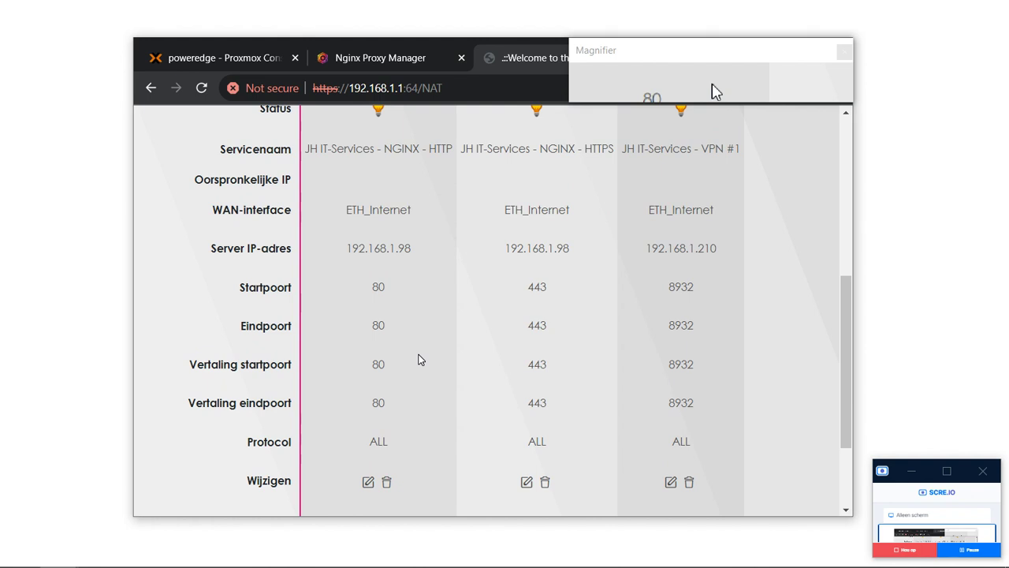
{"action": "right_click", "coordinate": [420, 359]}
{"action": "left_click", "coordinate": [361, 360]}
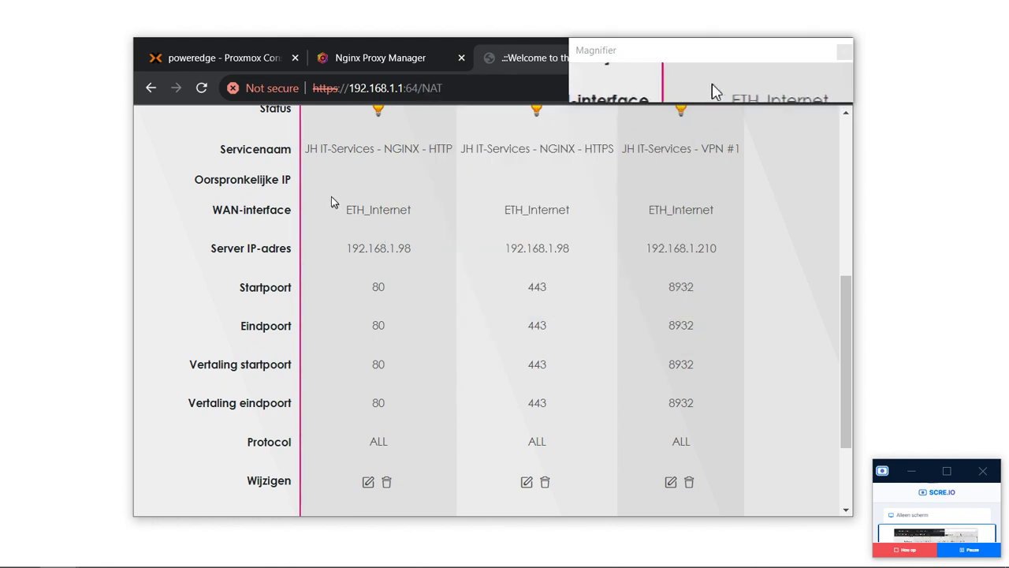
{"action": "left_click_drag", "start_coordinate": [334, 198], "coordinate": [458, 469]}
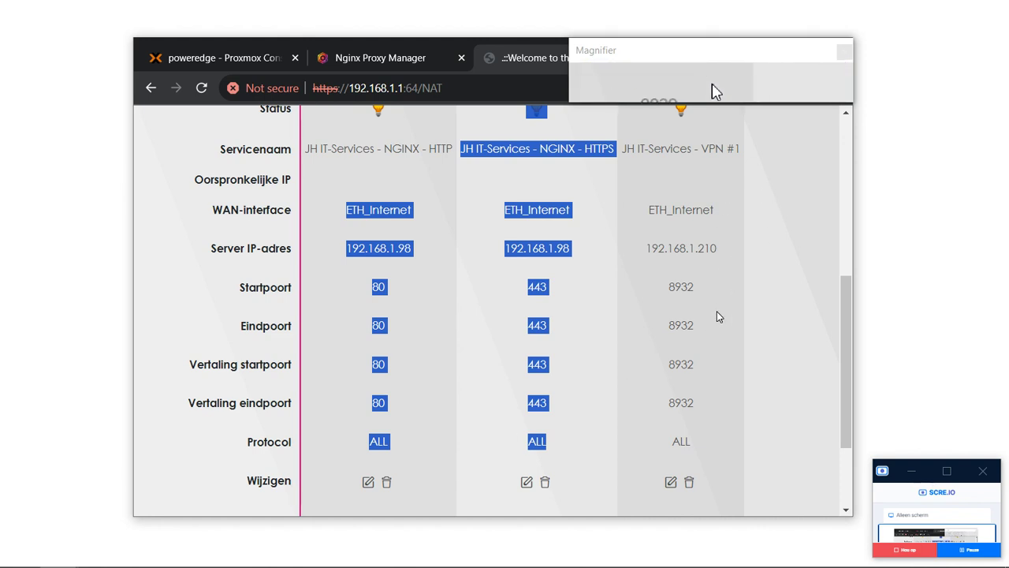
Delete the VPN #1 rule and check the remaining rules point to 192.168.1.98.
{"action": "left_click", "coordinate": [688, 483]}
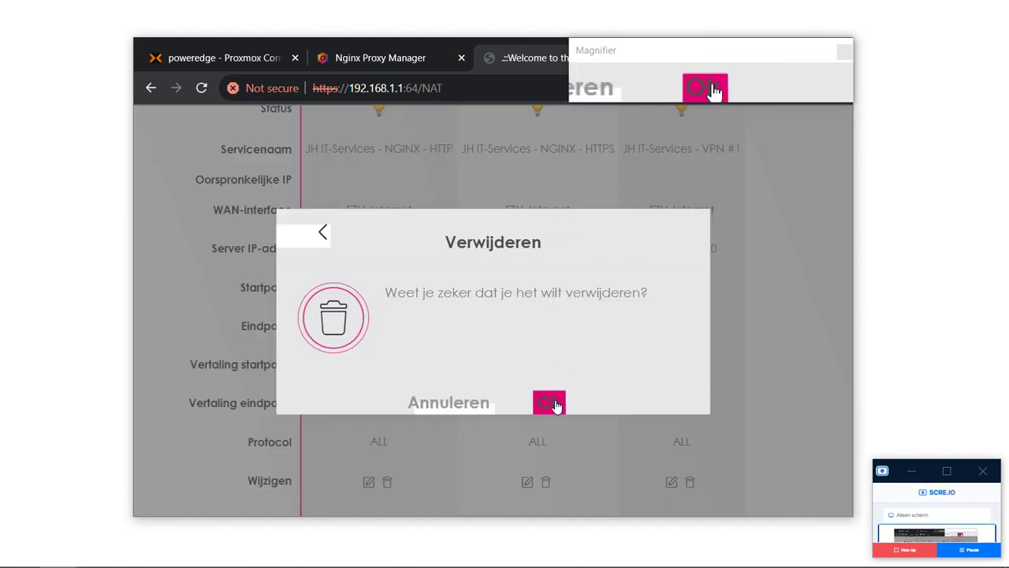
{"action": "left_click", "coordinate": [549, 403]}
{"action": "scroll", "coordinate": [740, 374], "scroll_direction": "up", "scroll_amount": 3}
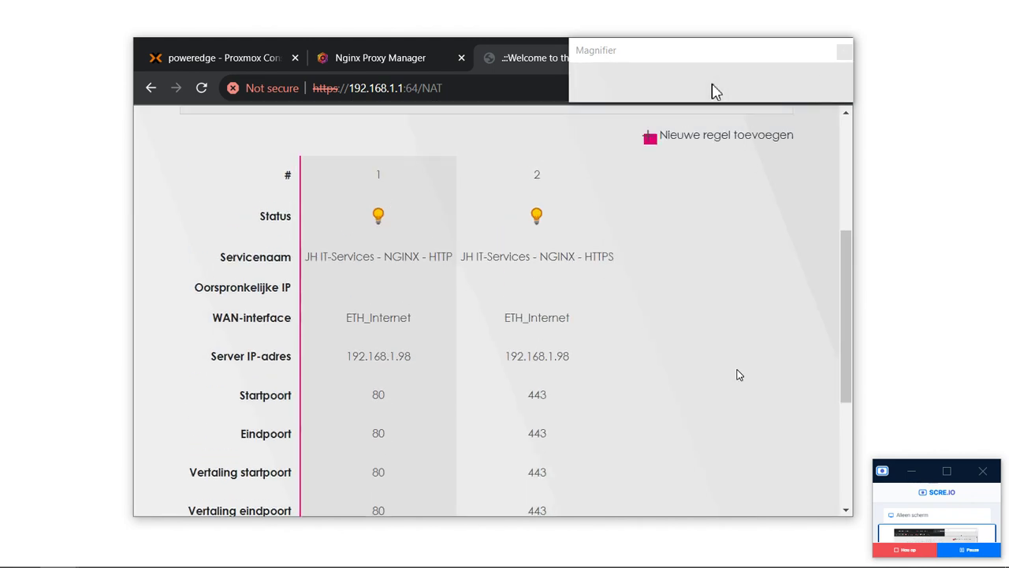
{"action": "scroll", "coordinate": [739, 374], "scroll_direction": "down", "scroll_amount": 3}
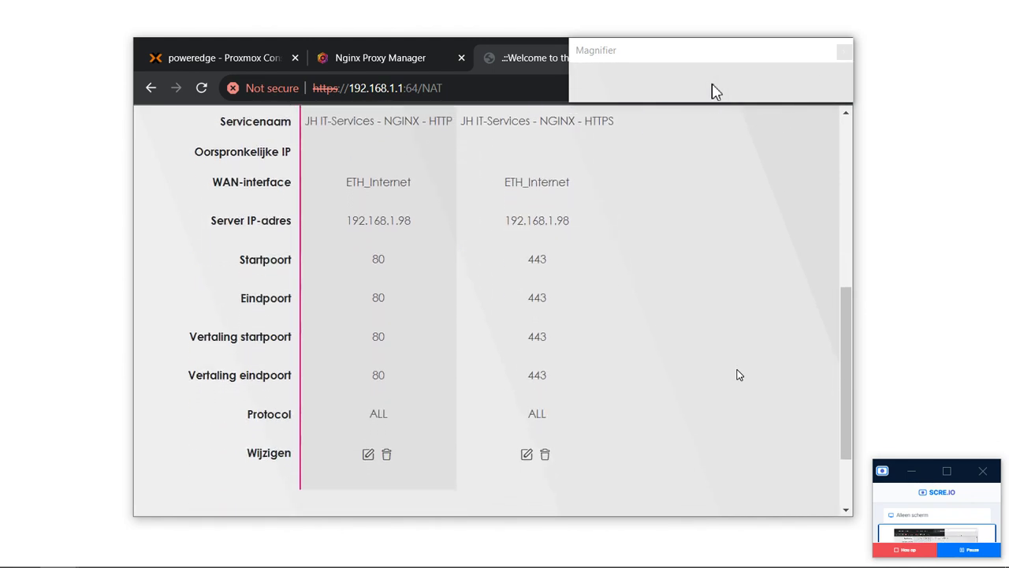
{"action": "left_click_drag", "start_coordinate": [412, 220], "coordinate": [335, 225]}
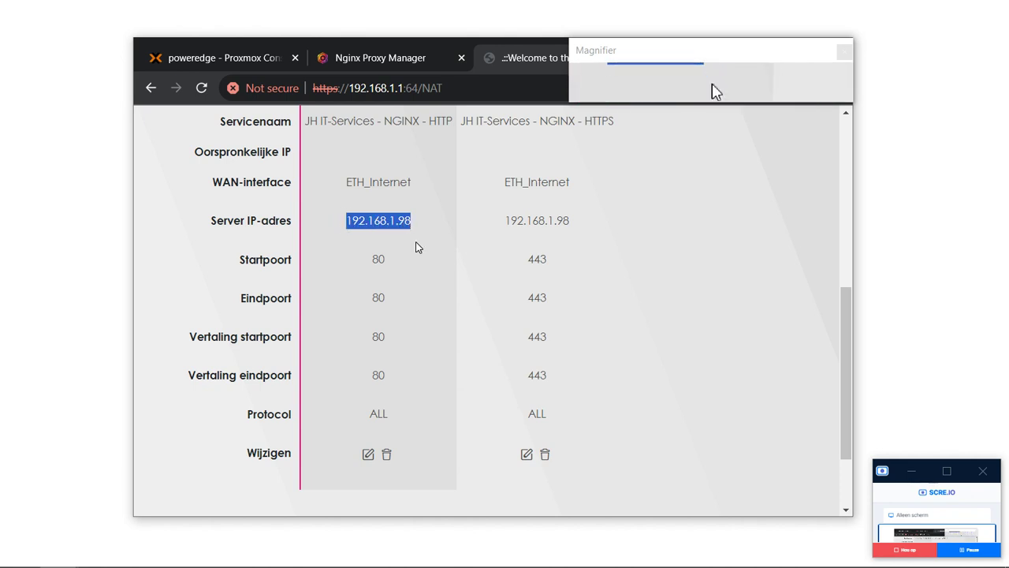
{"action": "scroll", "coordinate": [404, 275], "scroll_direction": "down", "scroll_amount": 1}
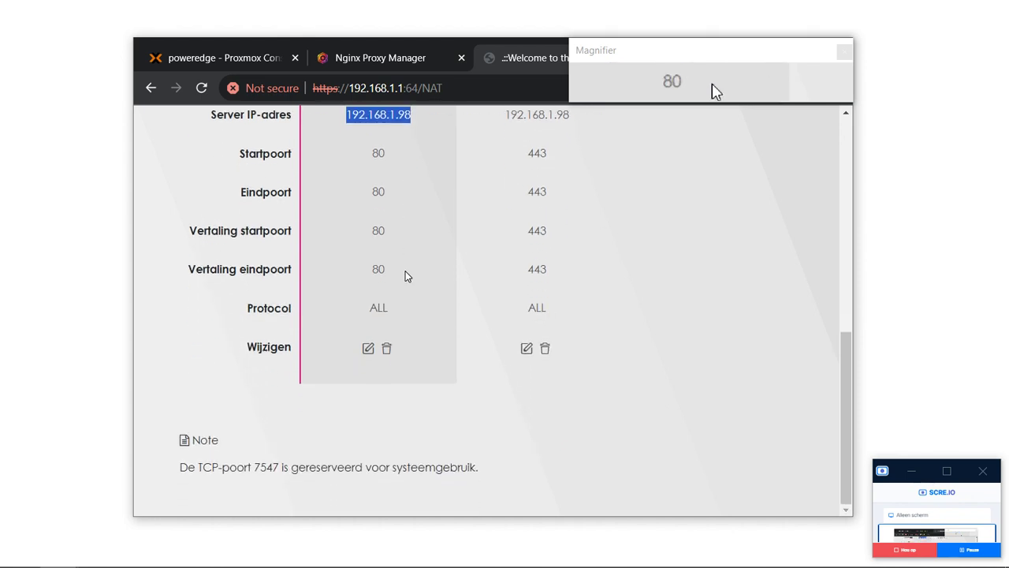
{"action": "scroll", "coordinate": [405, 275], "scroll_direction": "up", "scroll_amount": 3}
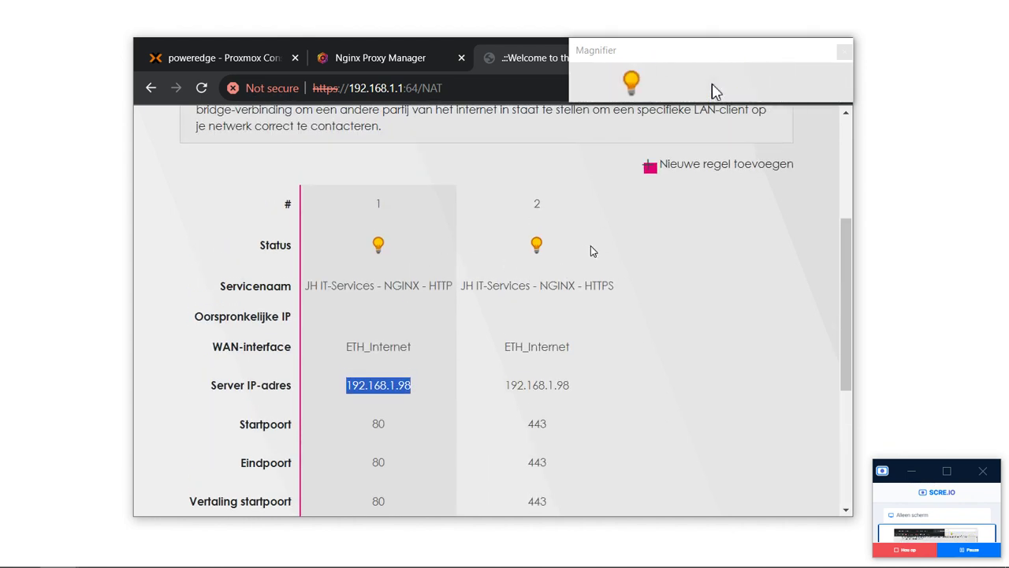
Start a new active rule named HTTP-NGINX with Standaard as the WAN interface.
{"action": "left_click", "coordinate": [703, 166]}
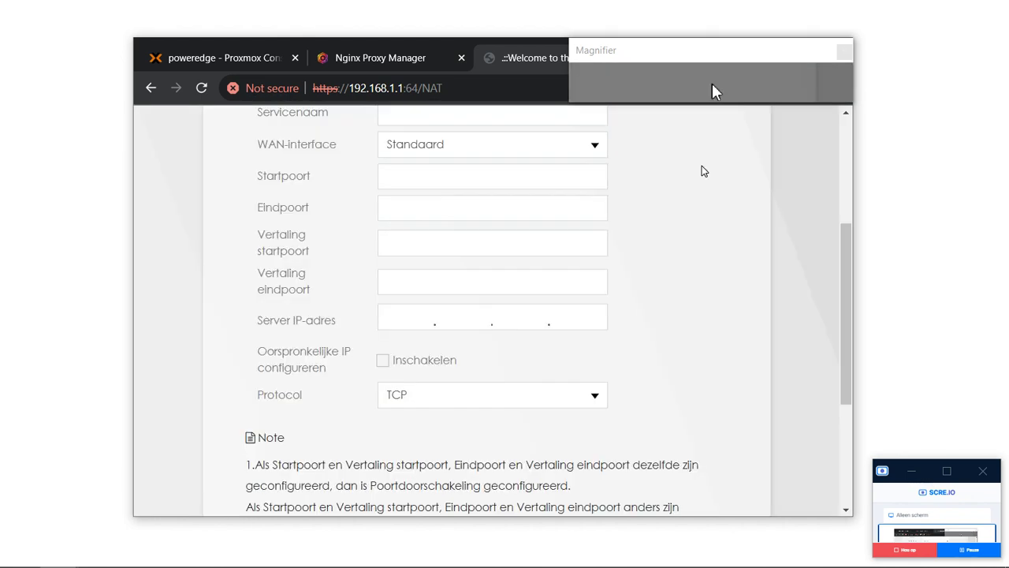
{"action": "scroll", "coordinate": [363, 241], "scroll_direction": "up", "scroll_amount": 2}
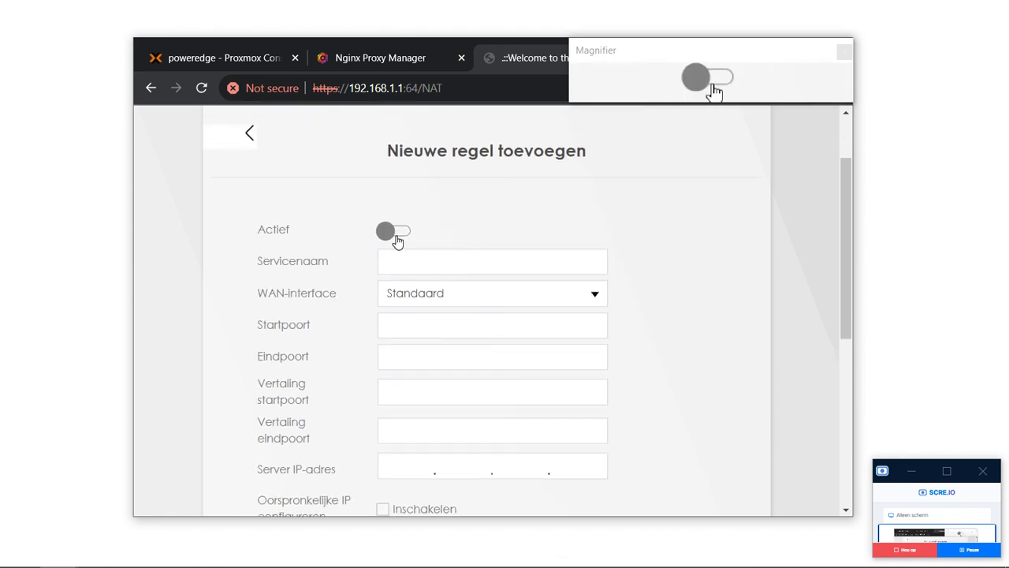
{"action": "left_click", "coordinate": [395, 232]}
{"action": "left_click", "coordinate": [574, 257]}
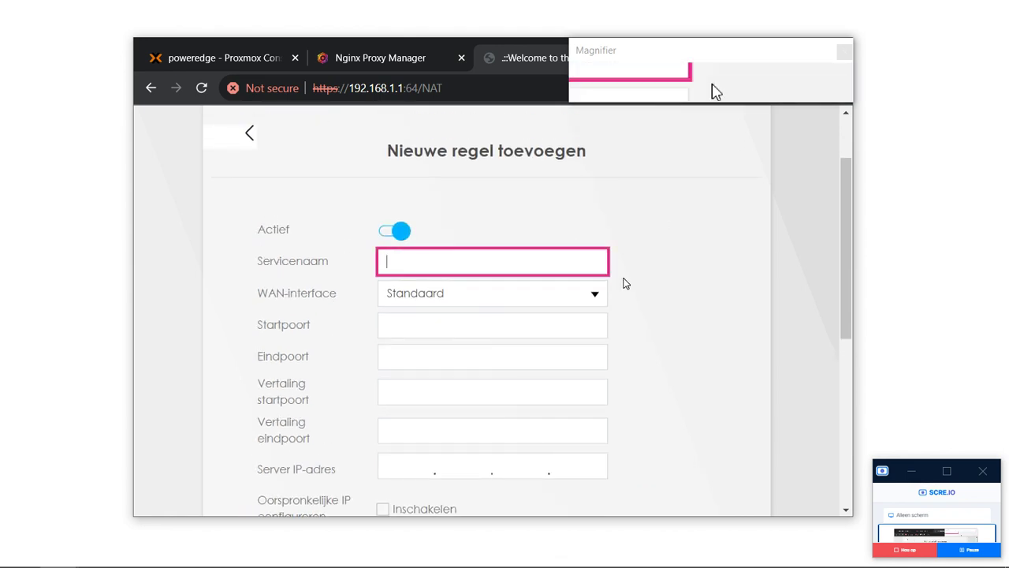
{"action": "type", "text": "HTTP-NGINX"}
{"action": "key", "text": "Tab"}
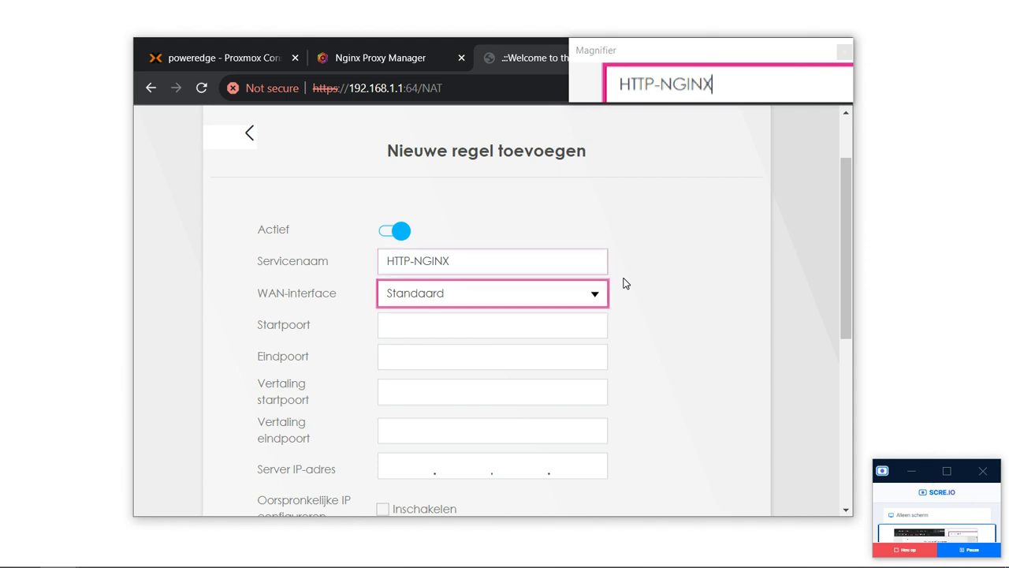
{"action": "left_click", "coordinate": [571, 309]}
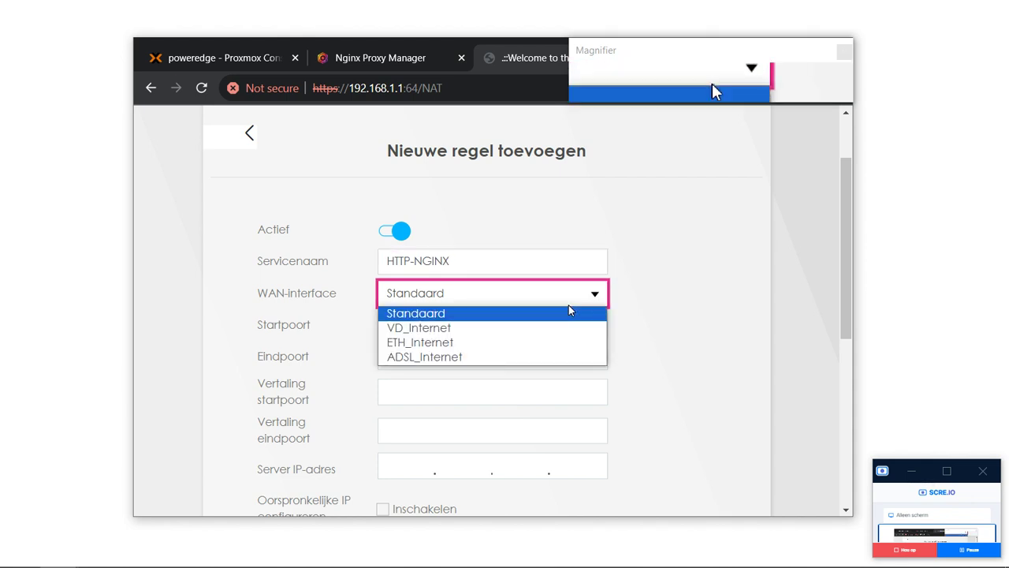
{"action": "left_click", "coordinate": [579, 267]}
Set ports 80-80, server IP 192.168.1.98 and protocol TCP/UDP, then save the rule.
{"action": "left_click", "coordinate": [582, 325]}
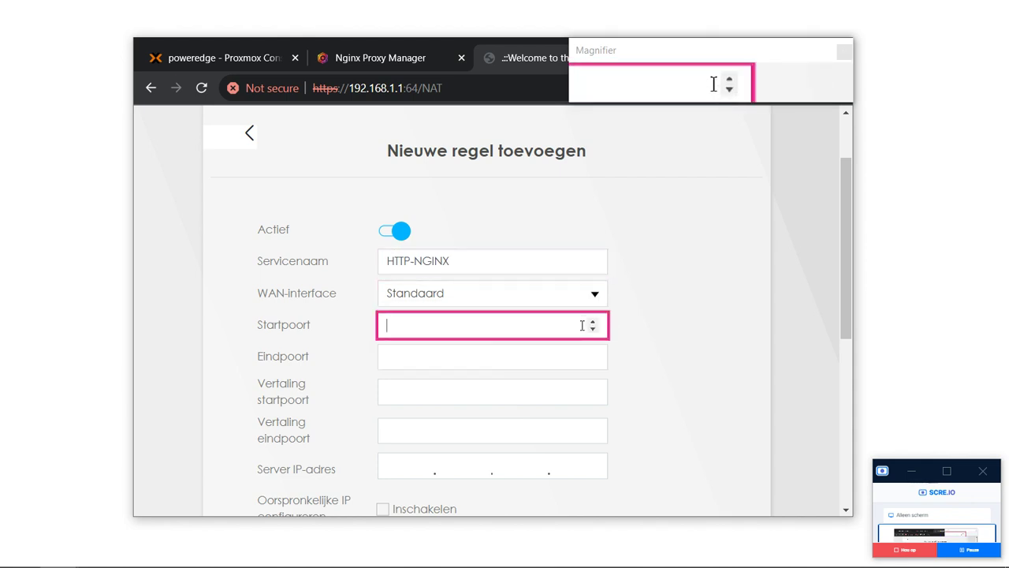
{"action": "type", "text": "80"}
{"action": "key", "text": "Tab"}
{"action": "type", "text": "80"}
{"action": "key", "text": "Tab"}
{"action": "key", "text": "Tab"}
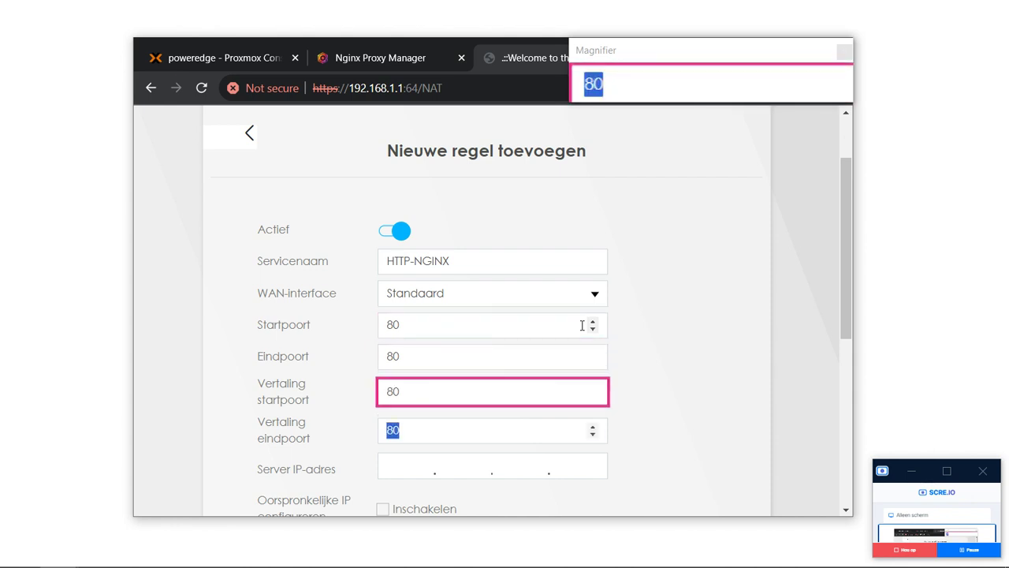
{"action": "key", "text": "Tab"}
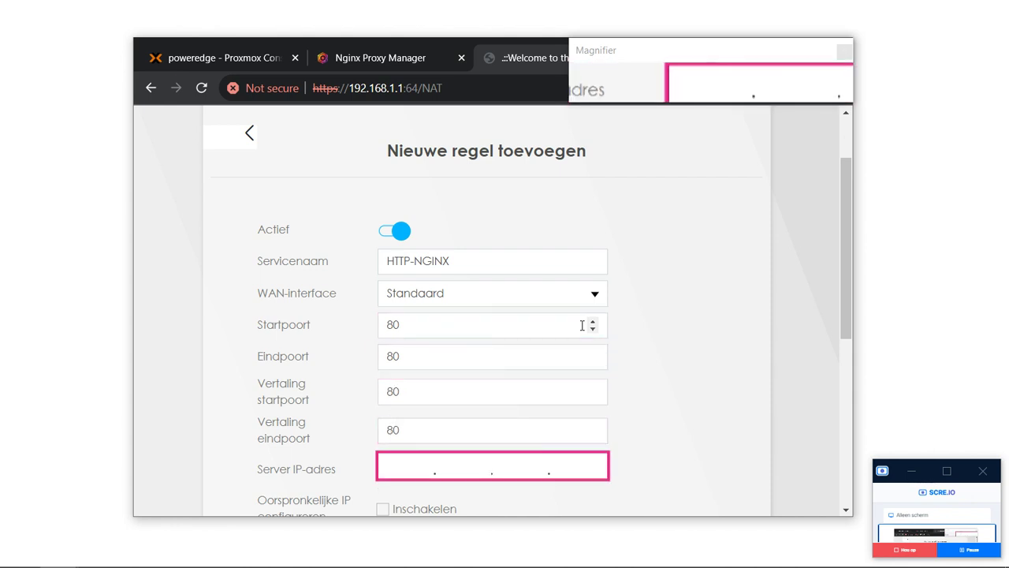
{"action": "type", "text": "192.168.1"}
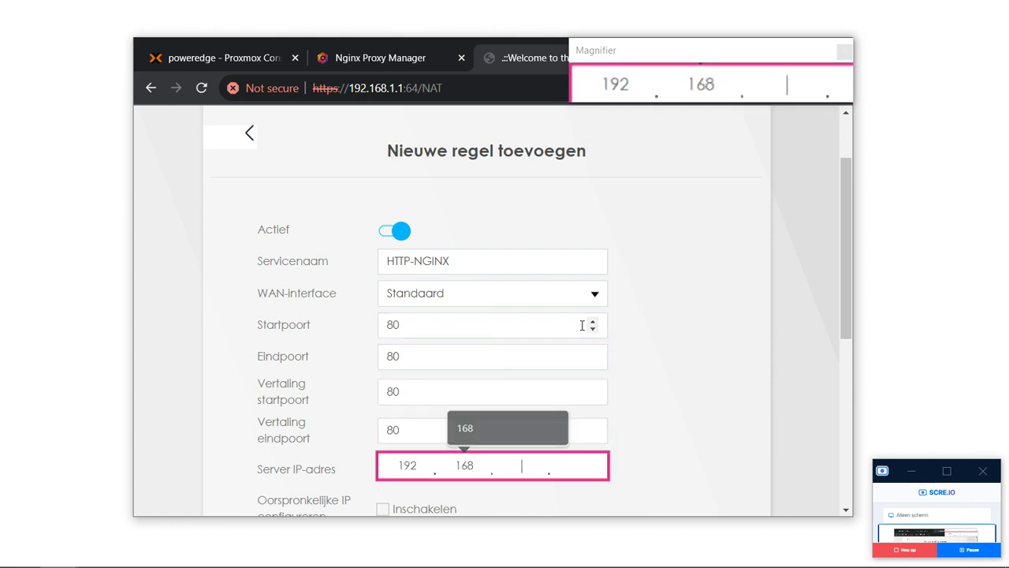
{"action": "type", "text": ".98"}
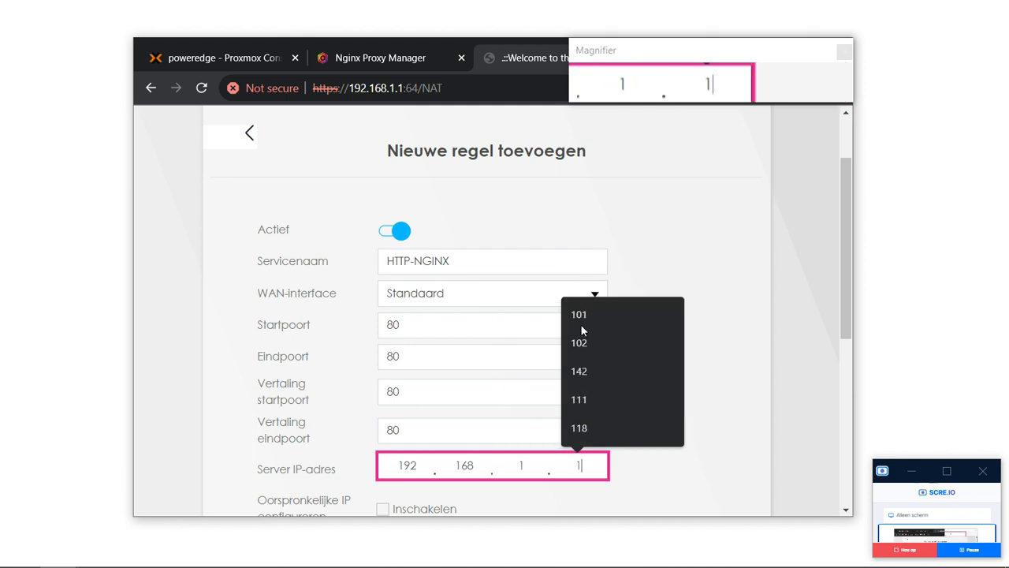
{"action": "scroll", "coordinate": [619, 317], "scroll_direction": "down", "scroll_amount": 1}
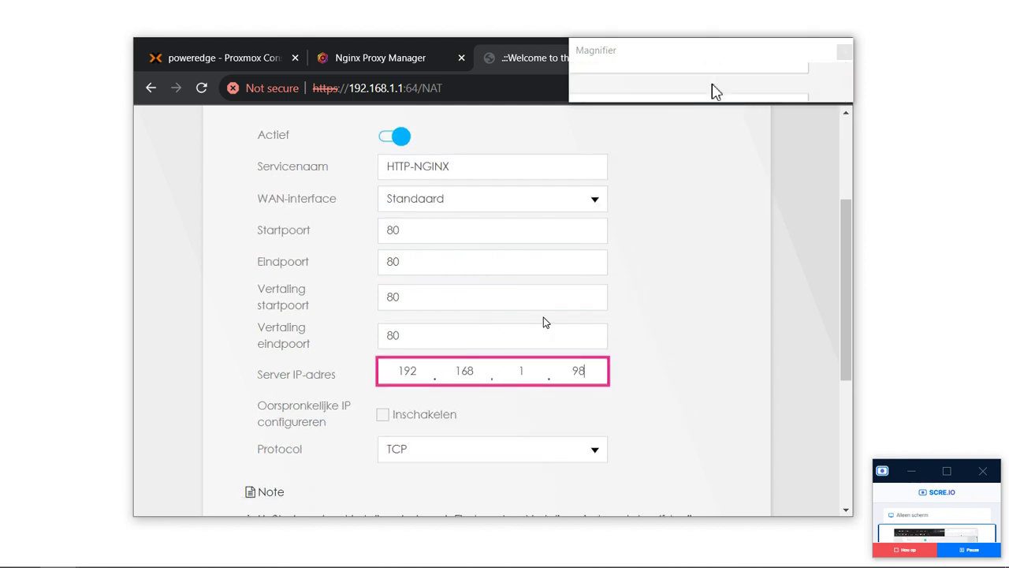
{"action": "left_click", "coordinate": [398, 448]}
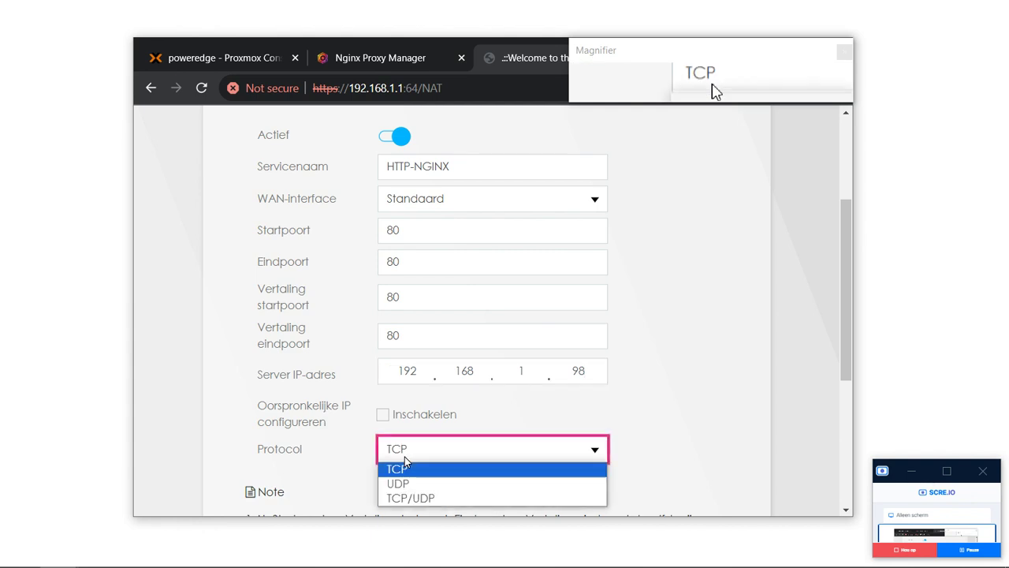
{"action": "left_click", "coordinate": [422, 495]}
{"action": "scroll", "coordinate": [424, 499], "scroll_direction": "down", "scroll_amount": 1}
{"action": "scroll", "coordinate": [422, 497], "scroll_direction": "down", "scroll_amount": 2}
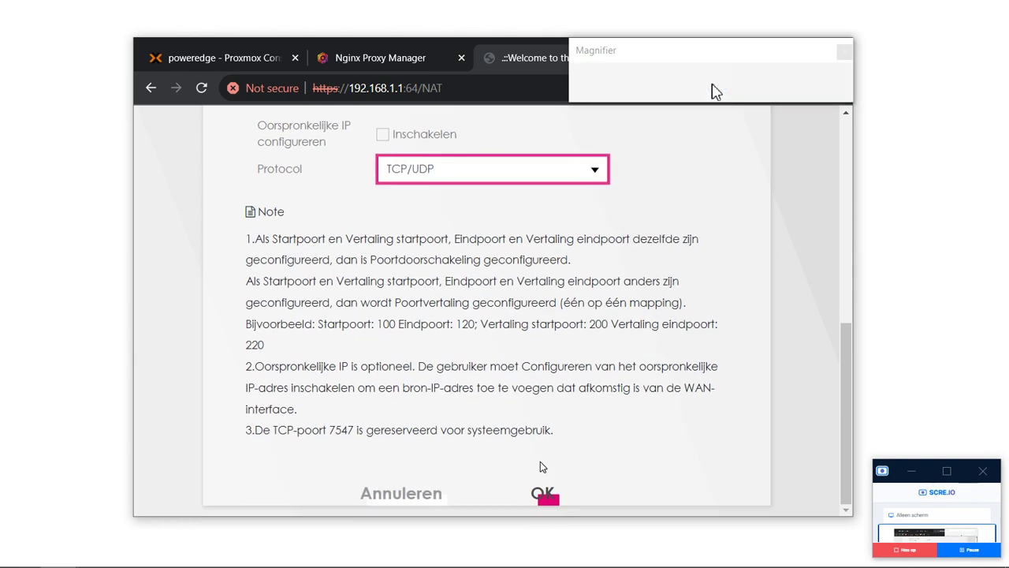
{"action": "left_click", "coordinate": [541, 499]}
{"action": "scroll", "coordinate": [541, 505], "scroll_direction": "up", "scroll_amount": 1}
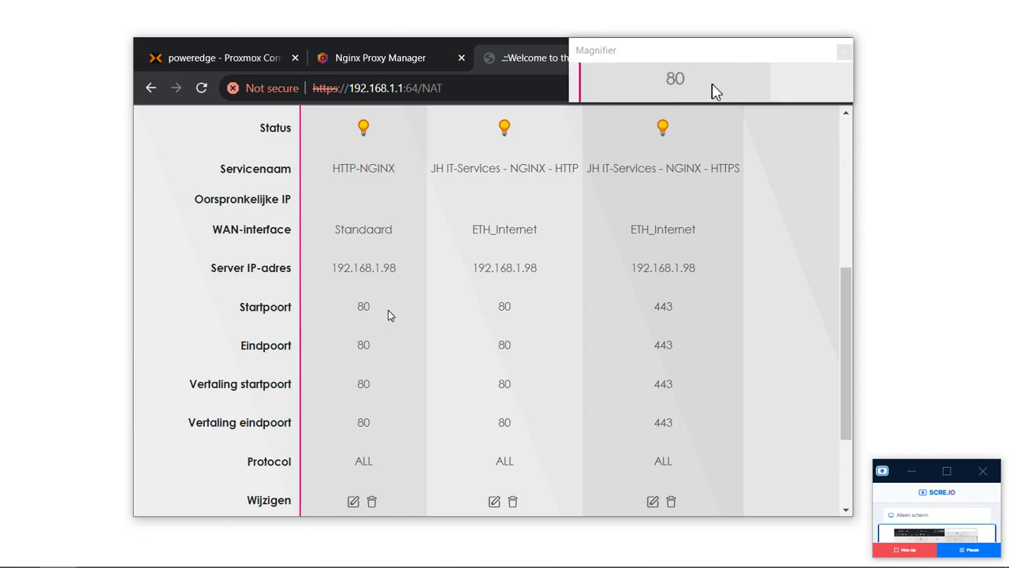
{"action": "scroll", "coordinate": [388, 313], "scroll_direction": "down", "scroll_amount": 1}
{"action": "scroll", "coordinate": [388, 313], "scroll_direction": "up", "scroll_amount": 1}
{"action": "scroll", "coordinate": [689, 313], "scroll_direction": "down", "scroll_amount": 1}
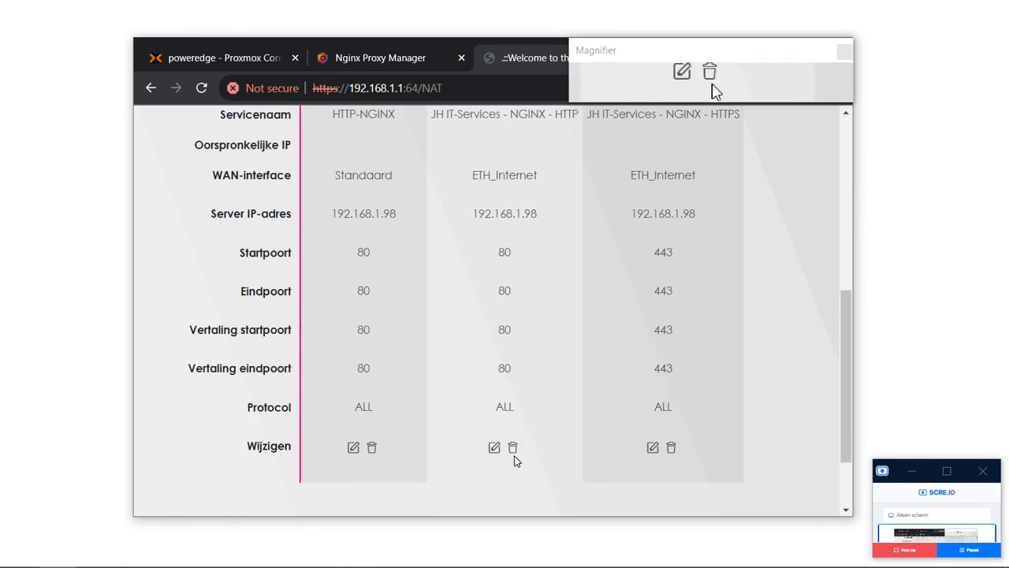
{"action": "left_click", "coordinate": [513, 447]}
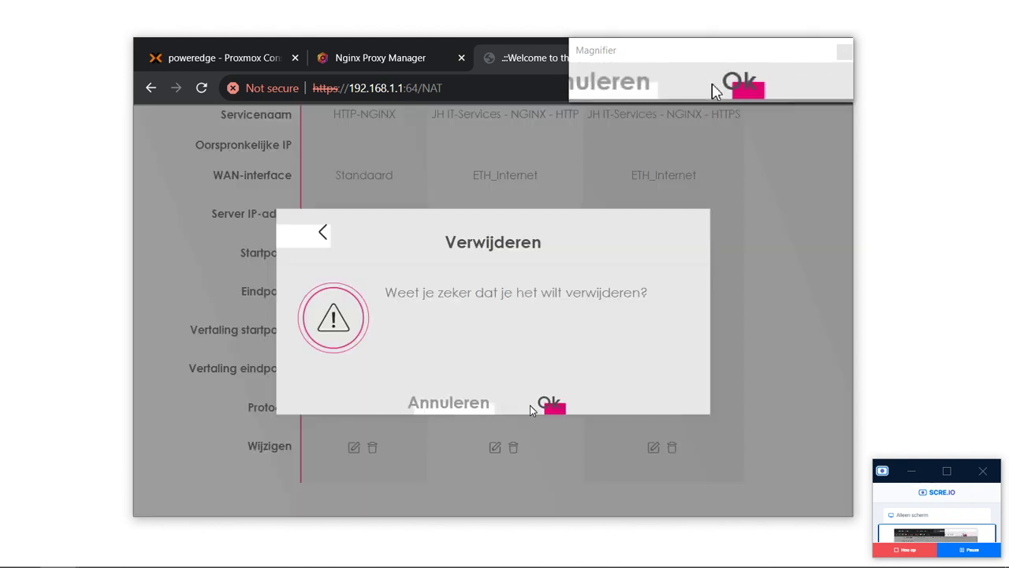
{"action": "left_click", "coordinate": [558, 416]}
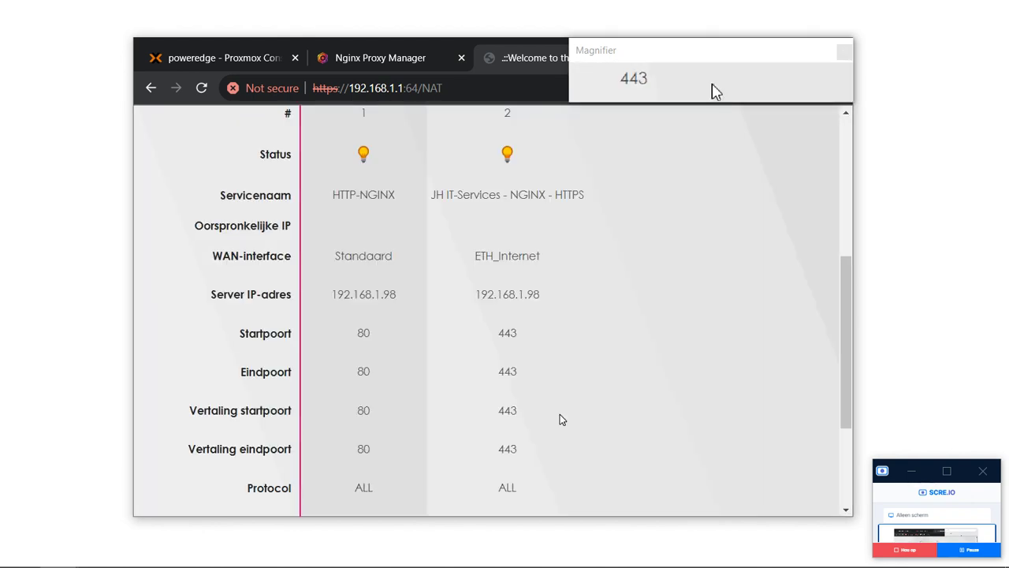
{"action": "scroll", "coordinate": [560, 417], "scroll_direction": "down", "scroll_amount": 1}
{"action": "right_click", "coordinate": [560, 415]}
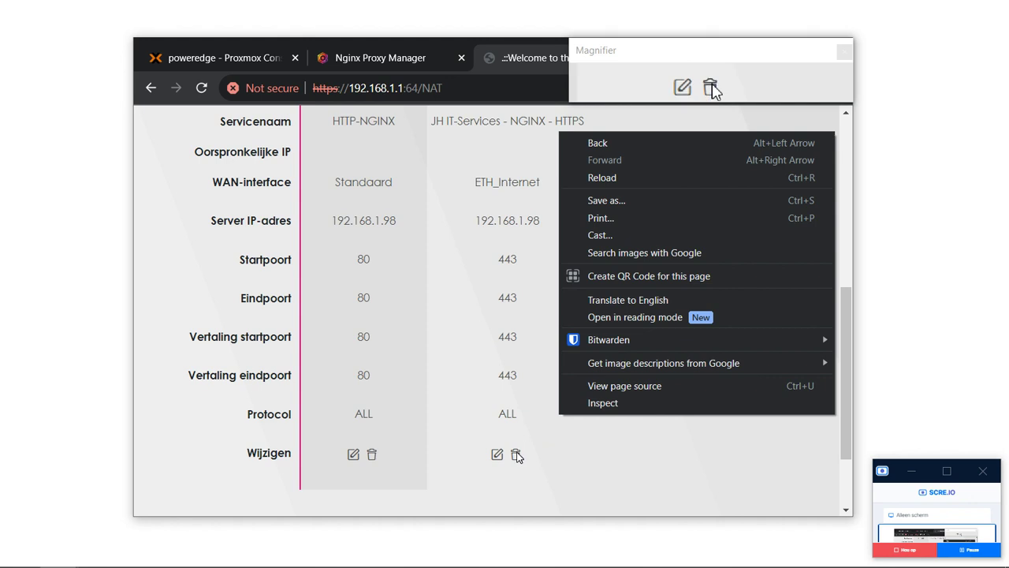
{"action": "left_click", "coordinate": [516, 455]}
{"action": "left_click", "coordinate": [559, 406]}
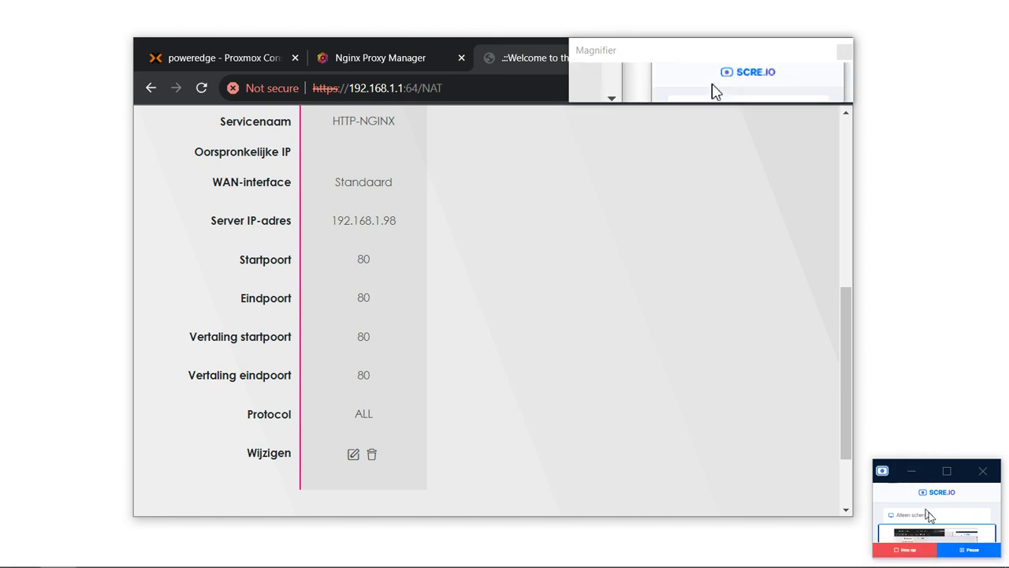
{"action": "scroll", "coordinate": [639, 304], "scroll_direction": "up", "scroll_amount": 6}
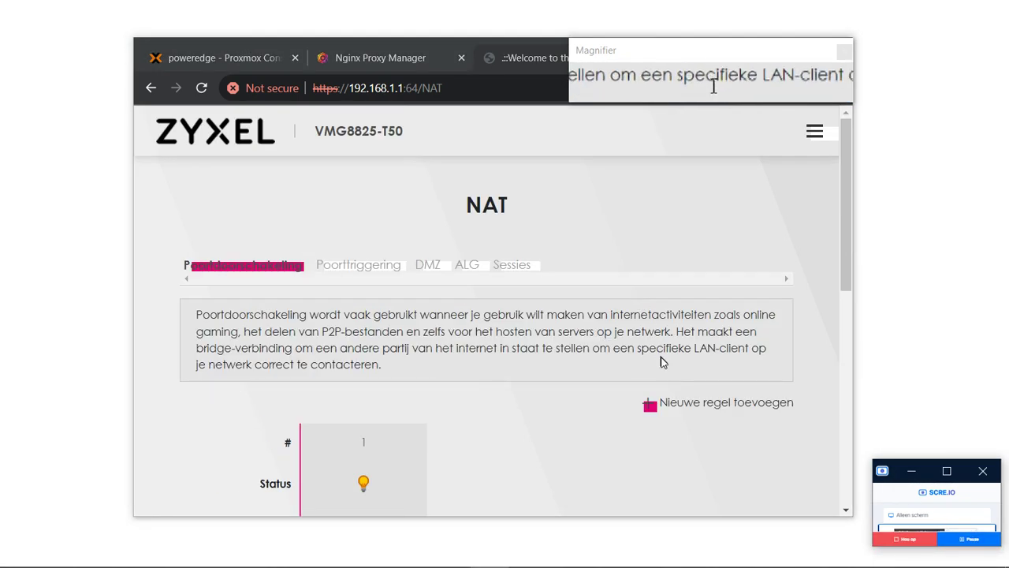
Dismiss the timeout notice and start an active new forwarding rule on the Standaard WAN interface.
{"action": "left_click", "coordinate": [668, 402]}
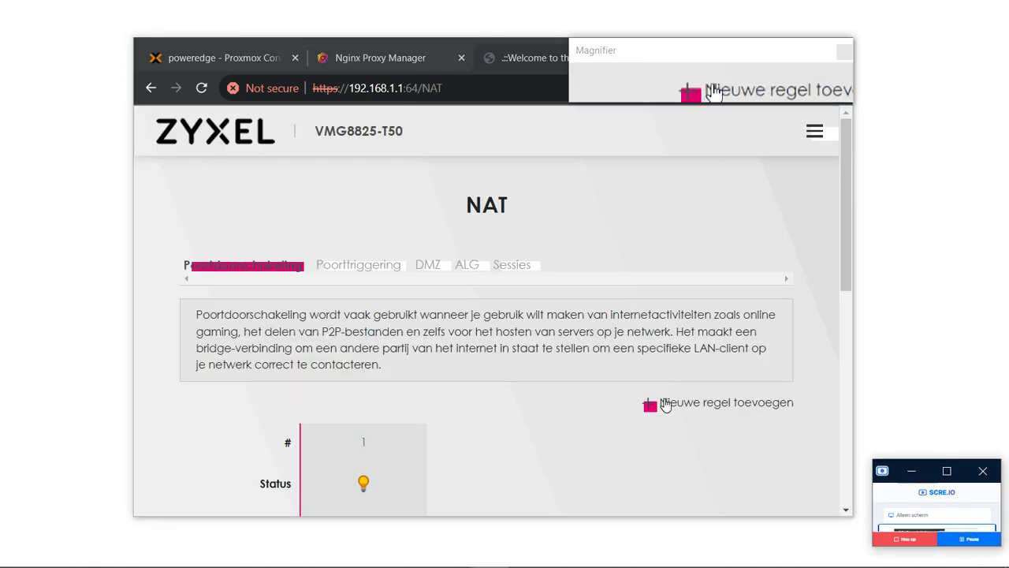
{"action": "left_click", "coordinate": [667, 403]}
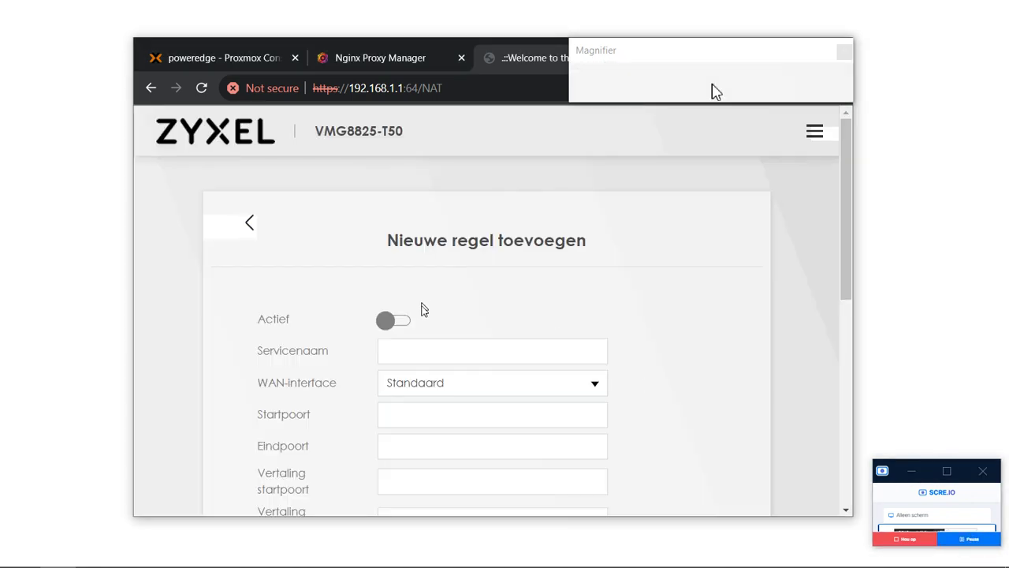
{"action": "left_click", "coordinate": [432, 353]}
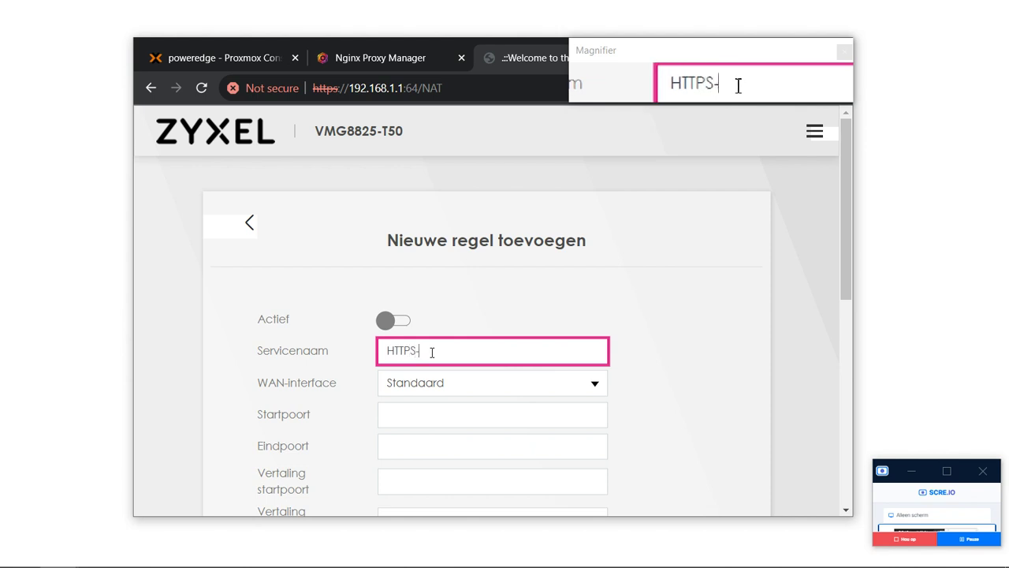
{"action": "left_click", "coordinate": [399, 321]}
{"action": "left_click", "coordinate": [426, 387]}
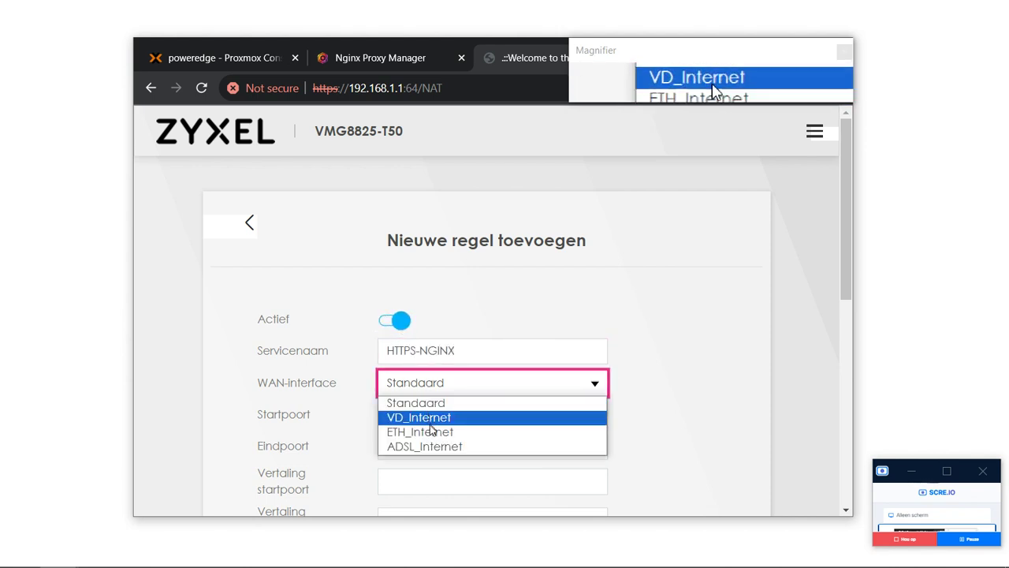
{"action": "left_click", "coordinate": [345, 421]}
Set the rule's start and end port to 443 and the server address to 192.168.1.98.
{"action": "key", "text": "Tab"}
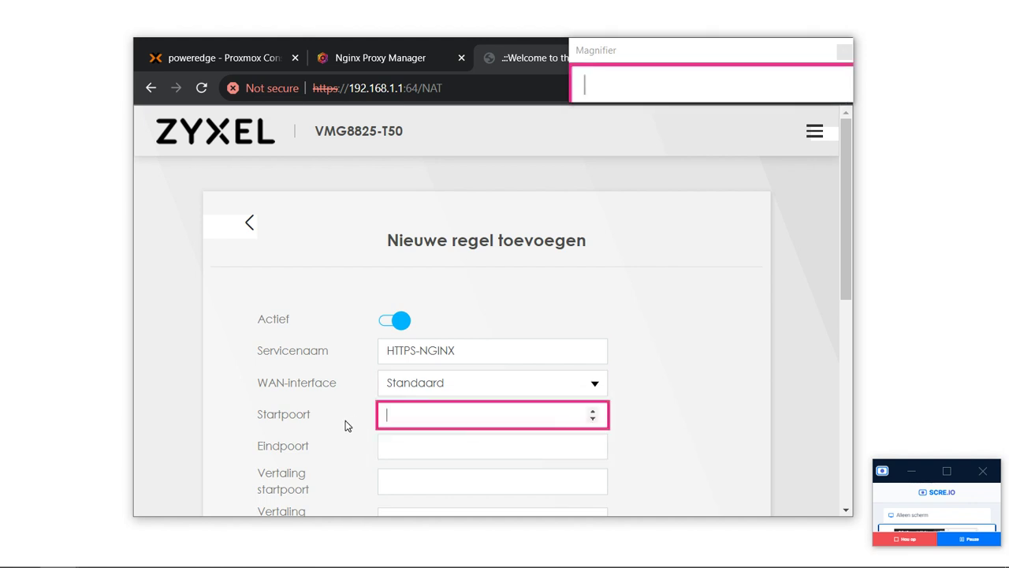
{"action": "type", "text": "443"}
{"action": "key", "text": "Tab"}
{"action": "type", "text": "443"}
{"action": "scroll", "coordinate": [346, 425], "scroll_direction": "down", "scroll_amount": 3}
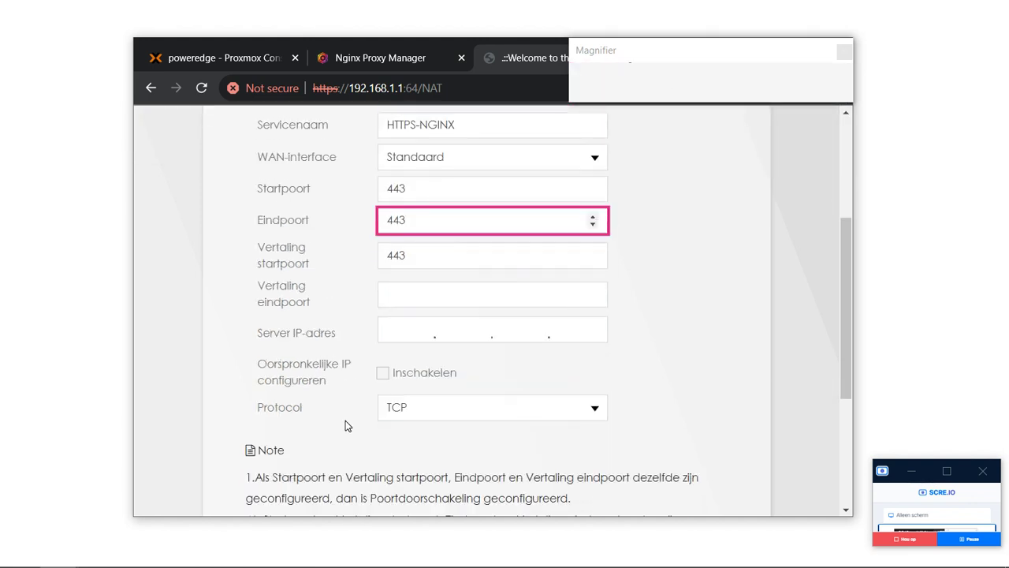
{"action": "key", "text": "Tab"}
{"action": "key", "text": "Tab"}
{"action": "key", "text": "Tab"}
{"action": "type", "text": "192.1"}
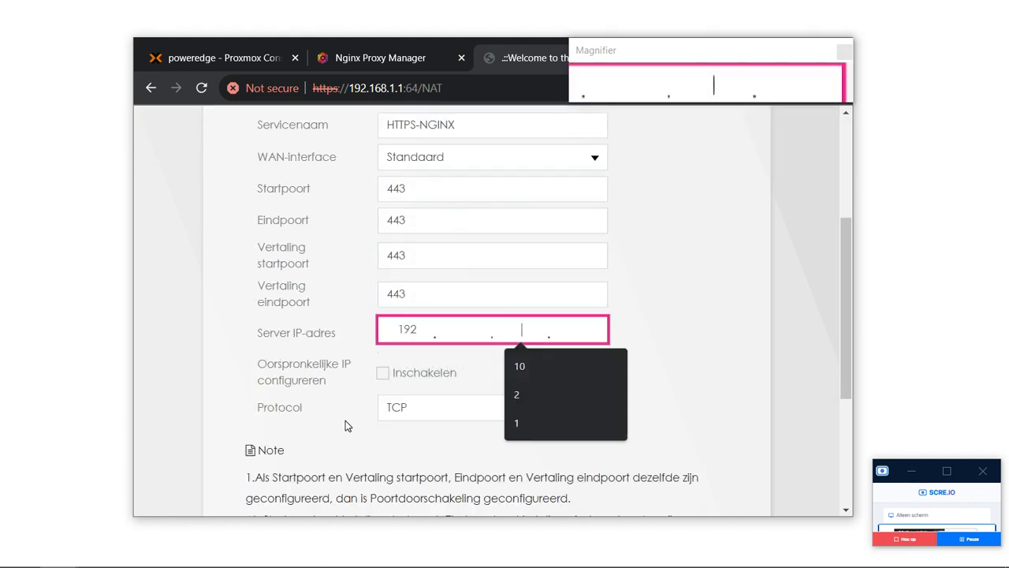
{"action": "type", "text": "68.1.98"}
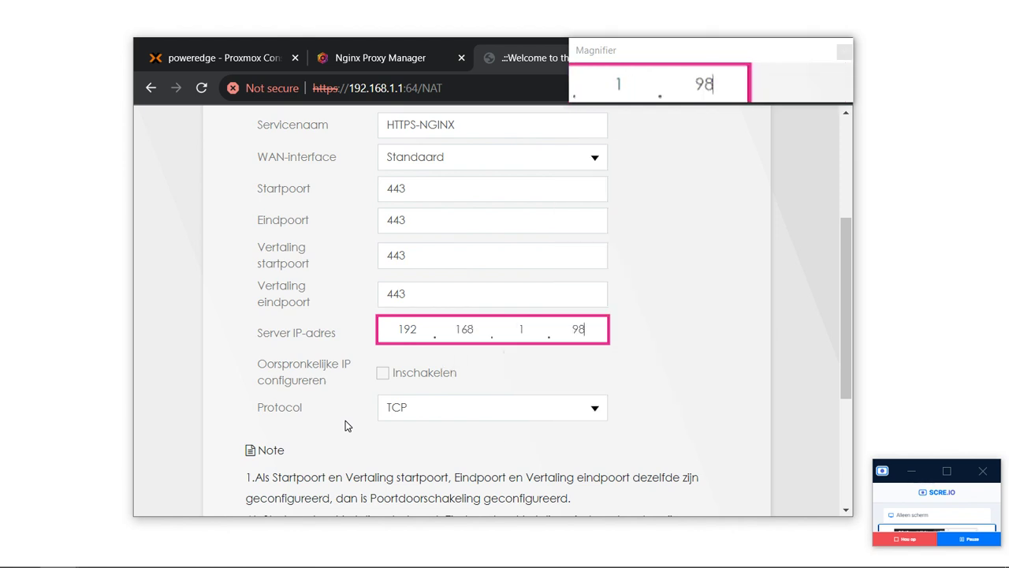
Choose TCP/UDP, save the HTTPS-NGINX rule, and switch to the Nginx Proxy Manager tab.
{"action": "scroll", "coordinate": [345, 426], "scroll_direction": "down", "scroll_amount": 1}
{"action": "left_click", "coordinate": [449, 340]}
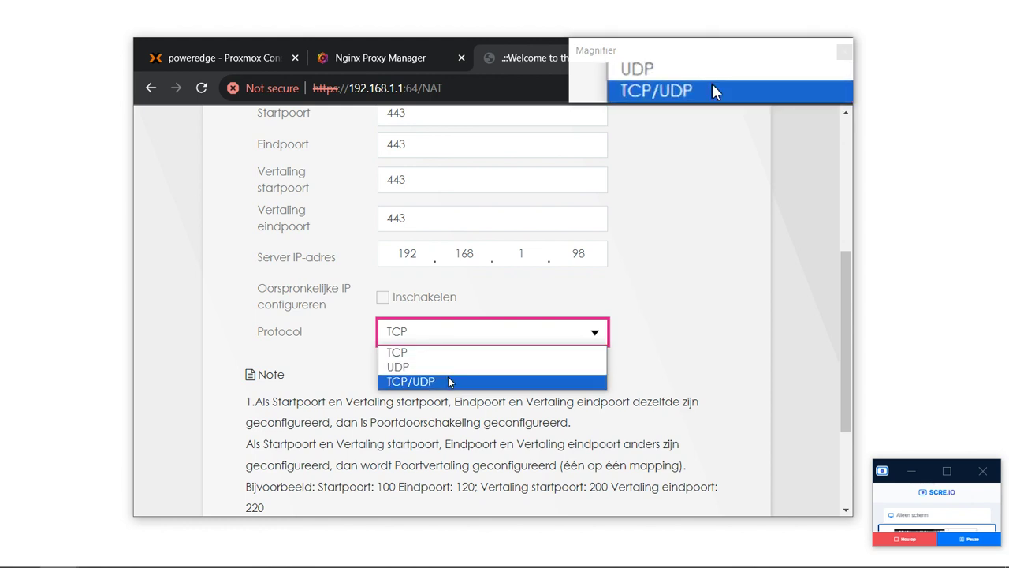
{"action": "left_click", "coordinate": [448, 377]}
{"action": "scroll", "coordinate": [468, 251], "scroll_direction": "down", "scroll_amount": 2}
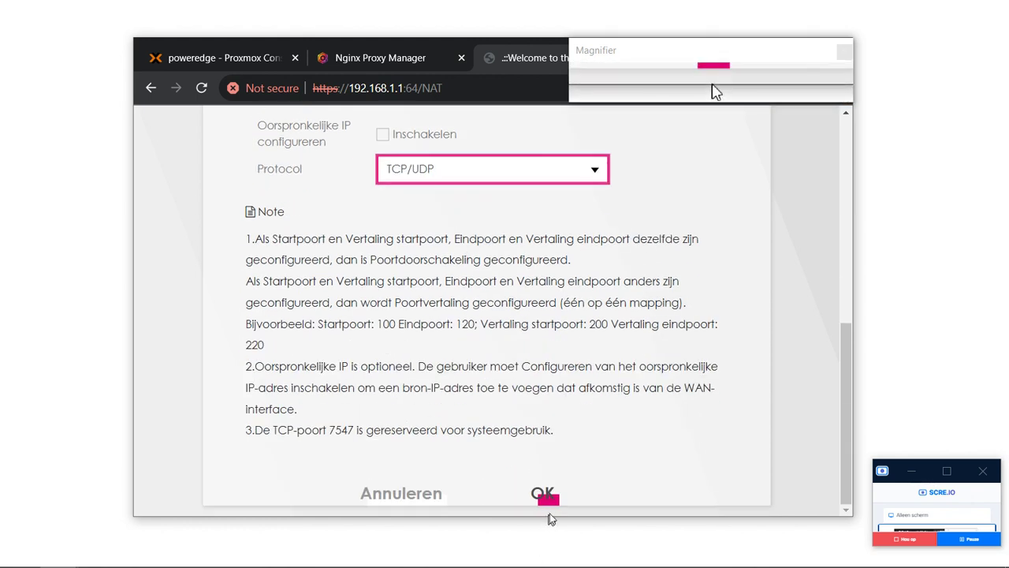
{"action": "left_click", "coordinate": [549, 497]}
{"action": "scroll", "coordinate": [532, 268], "scroll_direction": "up", "scroll_amount": 3}
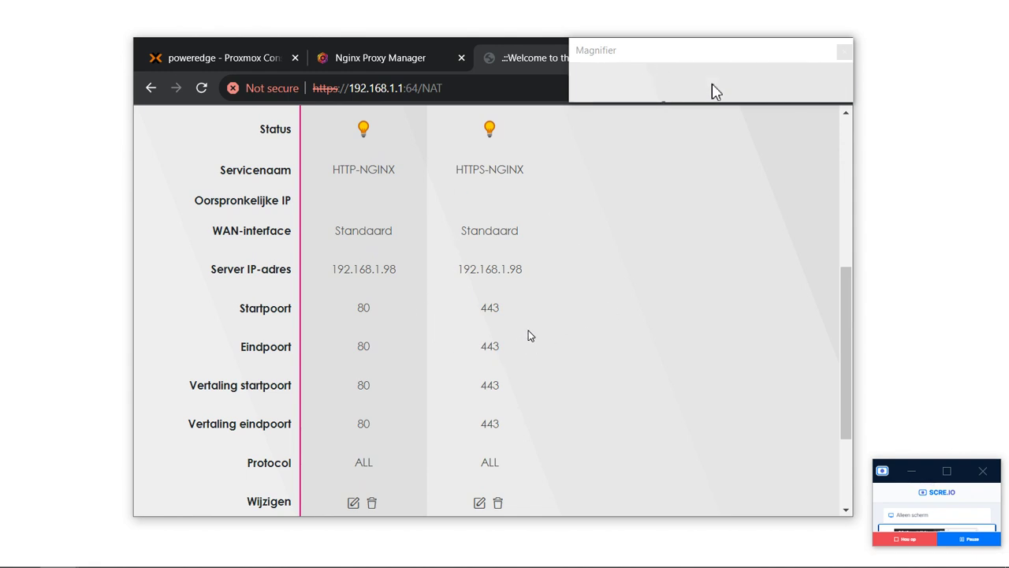
{"action": "scroll", "coordinate": [529, 334], "scroll_direction": "up", "scroll_amount": 1}
{"action": "scroll", "coordinate": [522, 250], "scroll_direction": "up", "scroll_amount": 2}
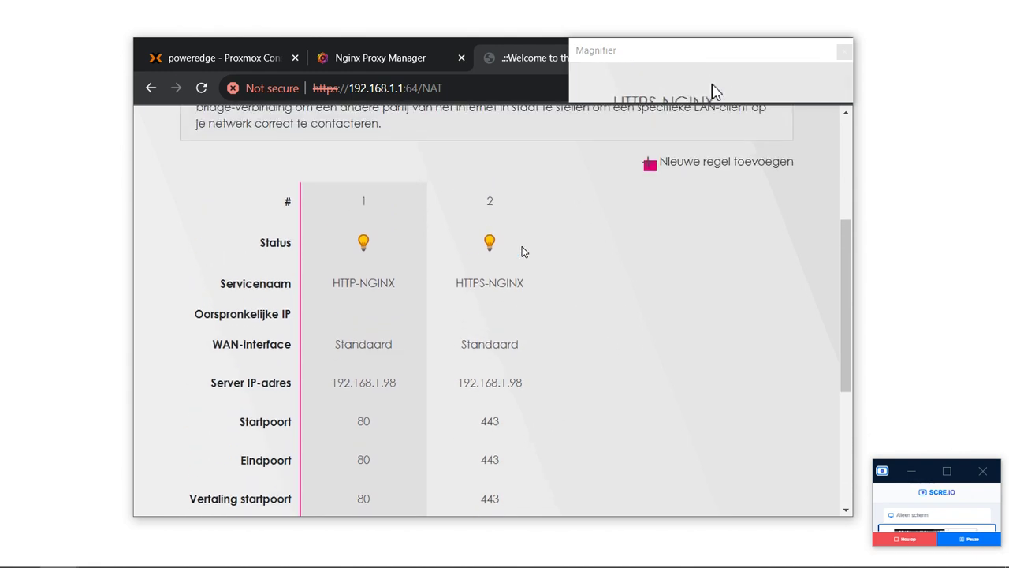
{"action": "scroll", "coordinate": [522, 251], "scroll_direction": "up", "scroll_amount": 2}
{"action": "key", "text": "ctrl+shift+Tab"}
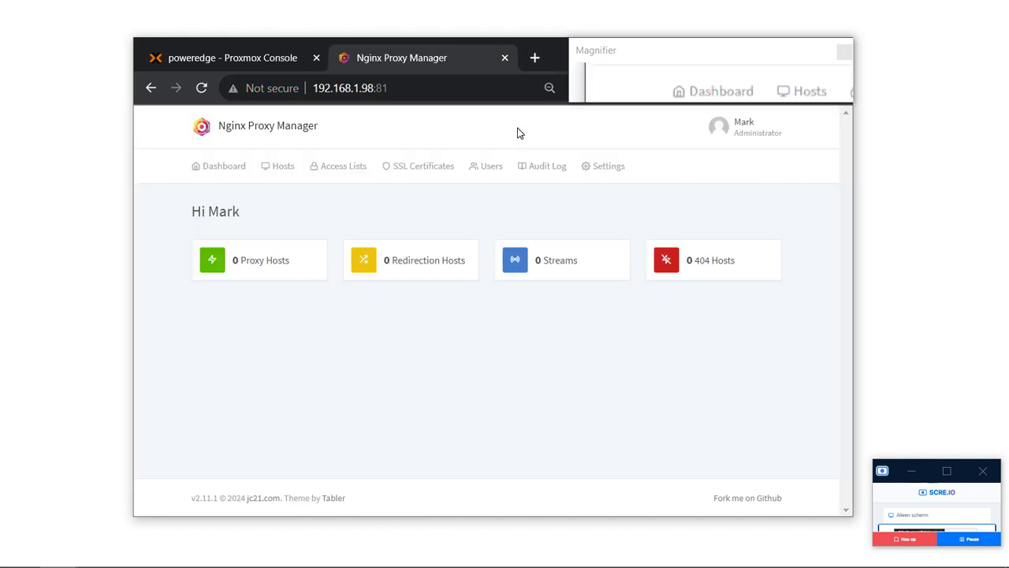
{"action": "left_click", "coordinate": [537, 59]}
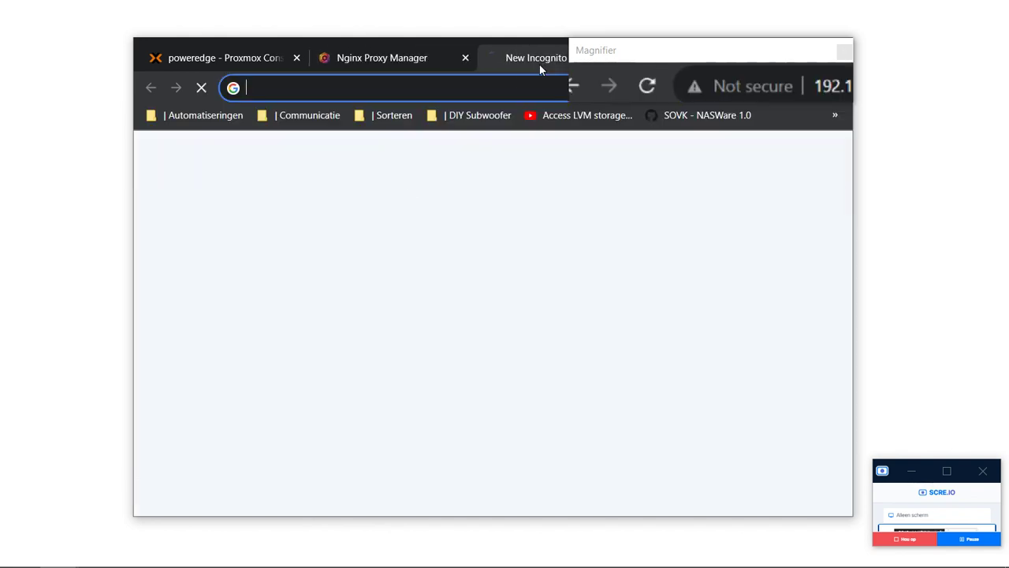
{"action": "type", "text": "8"}
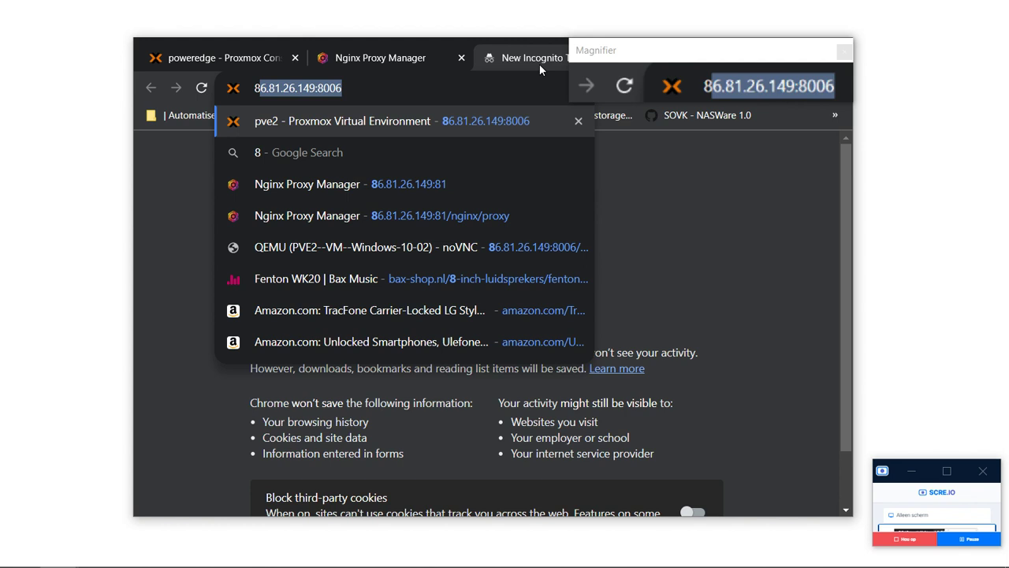
{"action": "key", "text": "BackSpace"}
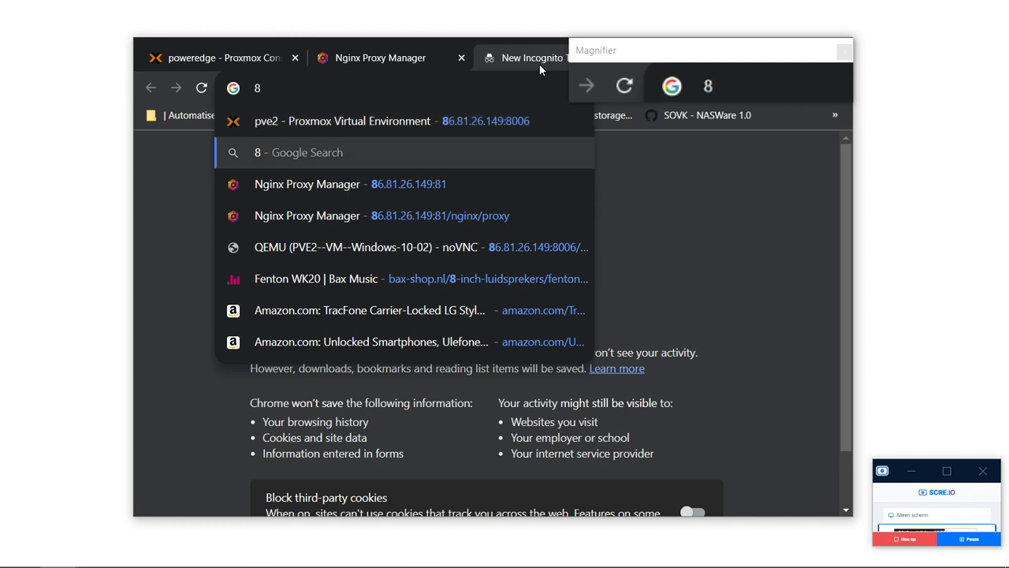
{"action": "key", "text": "Up"}
{"action": "type", "text": "85.145.210.211"}
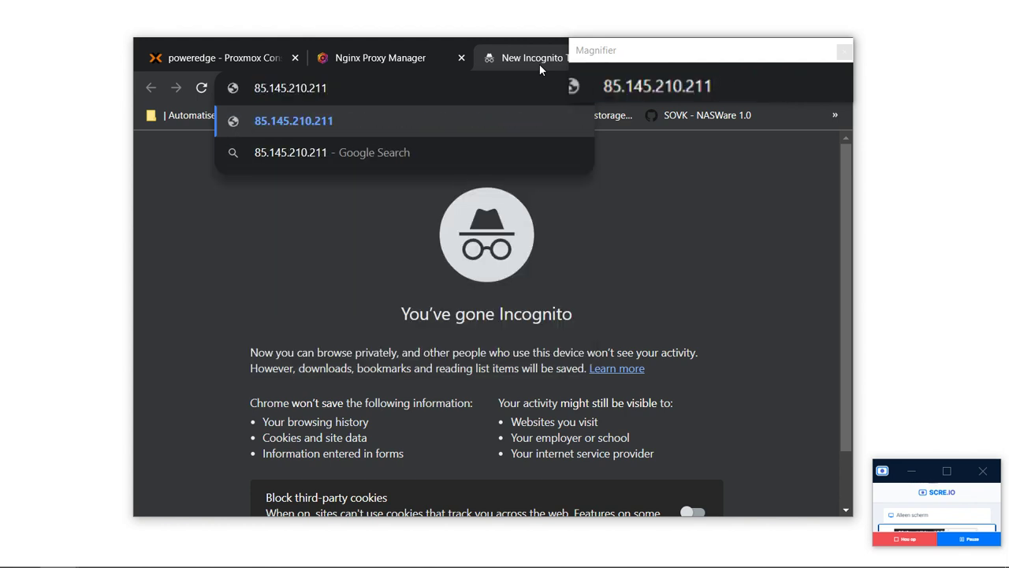
{"action": "key", "text": "Return"}
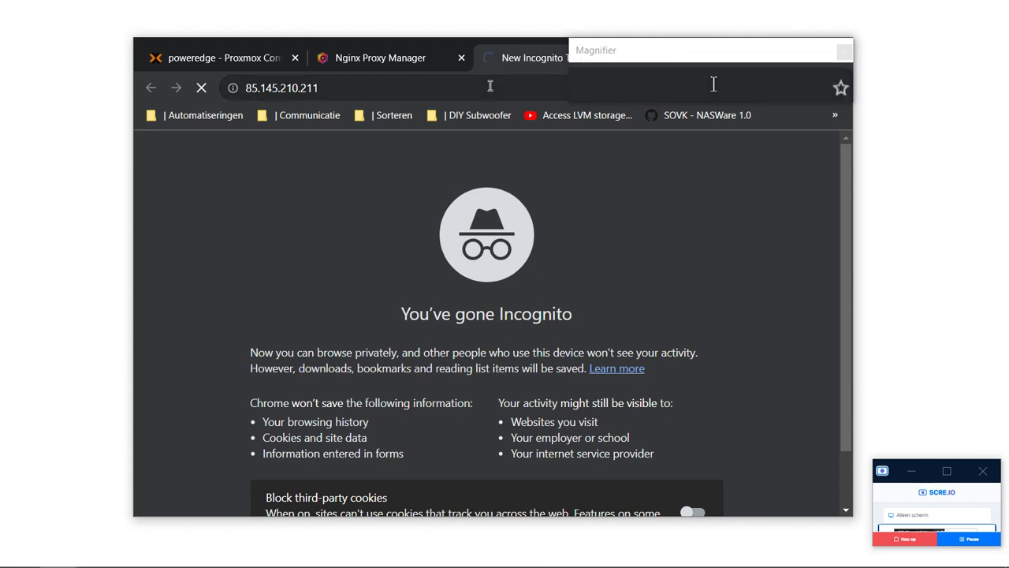
{"action": "left_click", "coordinate": [489, 85]}
{"action": "left_click", "coordinate": [490, 85]}
{"action": "type", "text": ":"}
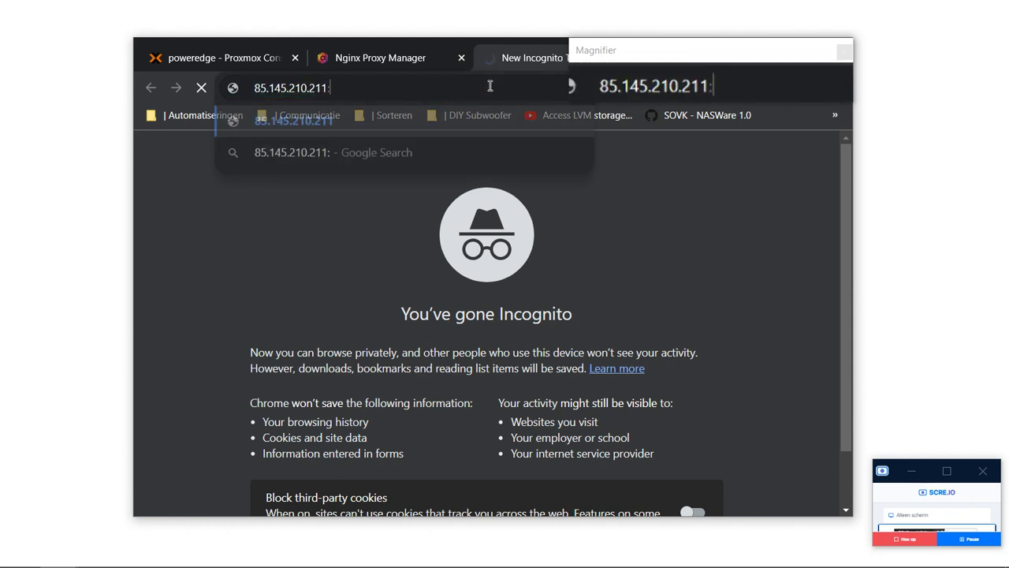
{"action": "key", "text": "Escape"}
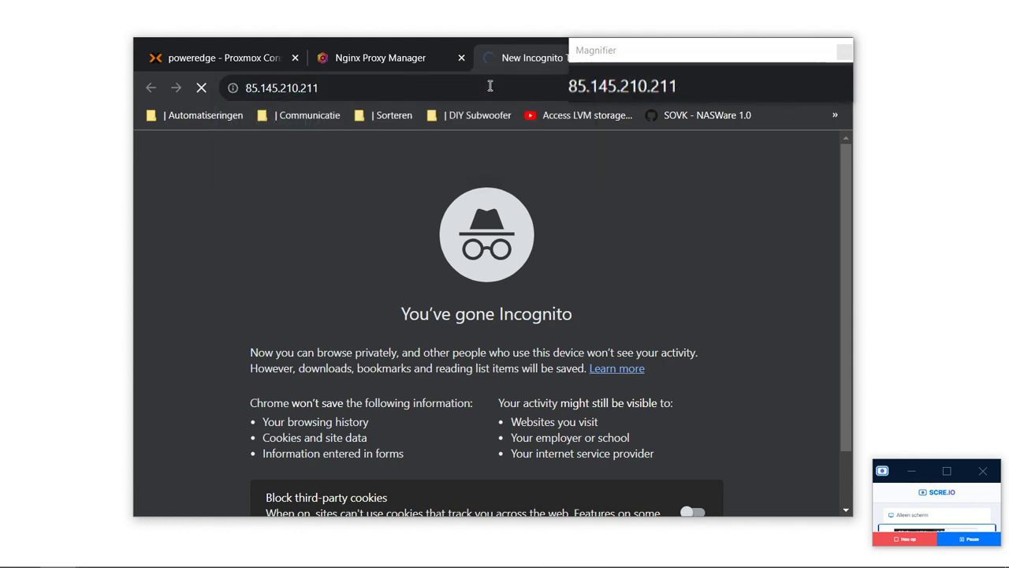
{"action": "key", "text": "Home"}
{"action": "type", "text": "htt"}
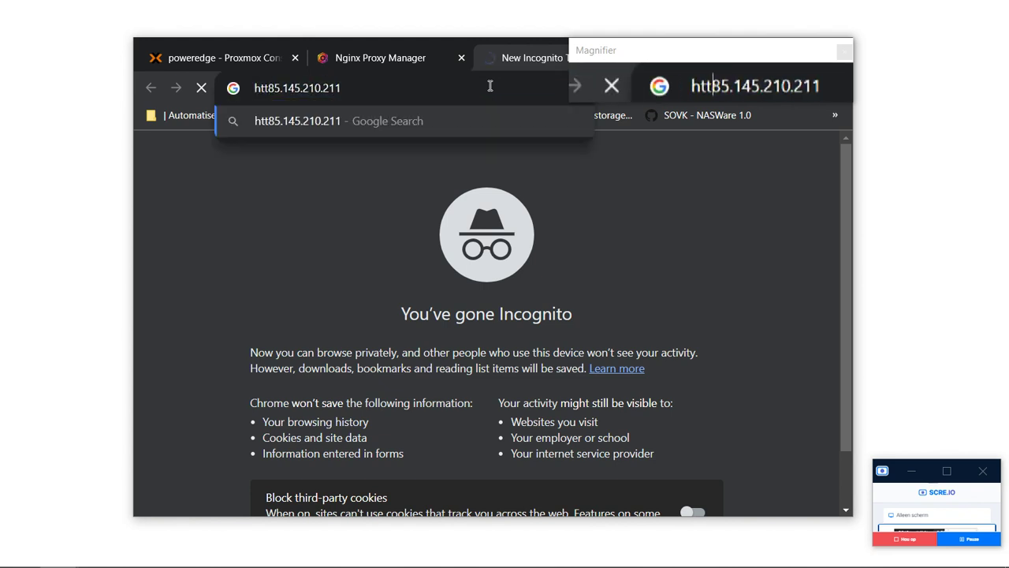
{"action": "type", "text": "p://"}
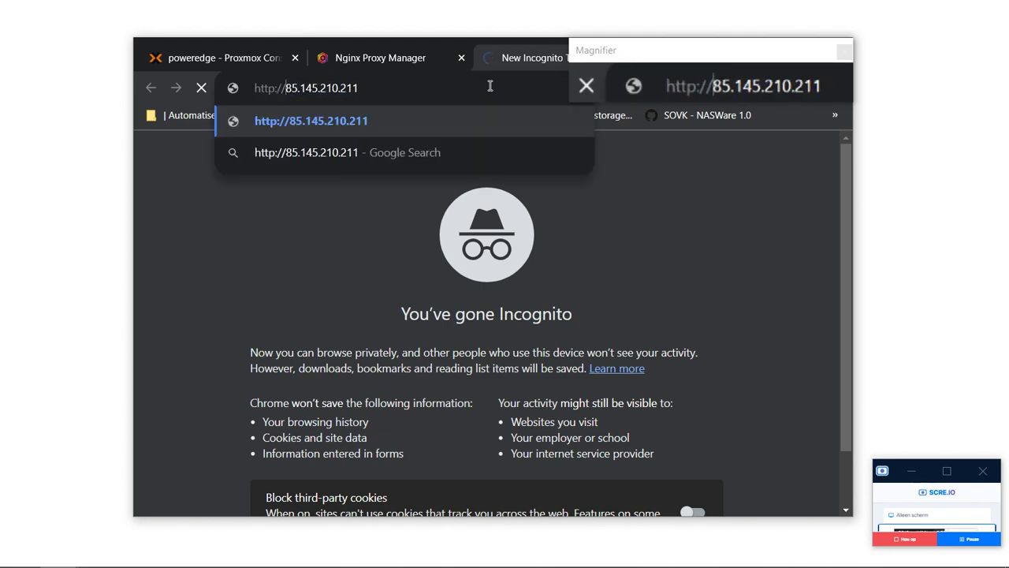
{"action": "key", "text": "Return"}
Compare the Nginx Proxy Manager's local address with the private tab's address.
{"action": "left_click", "coordinate": [423, 61]}
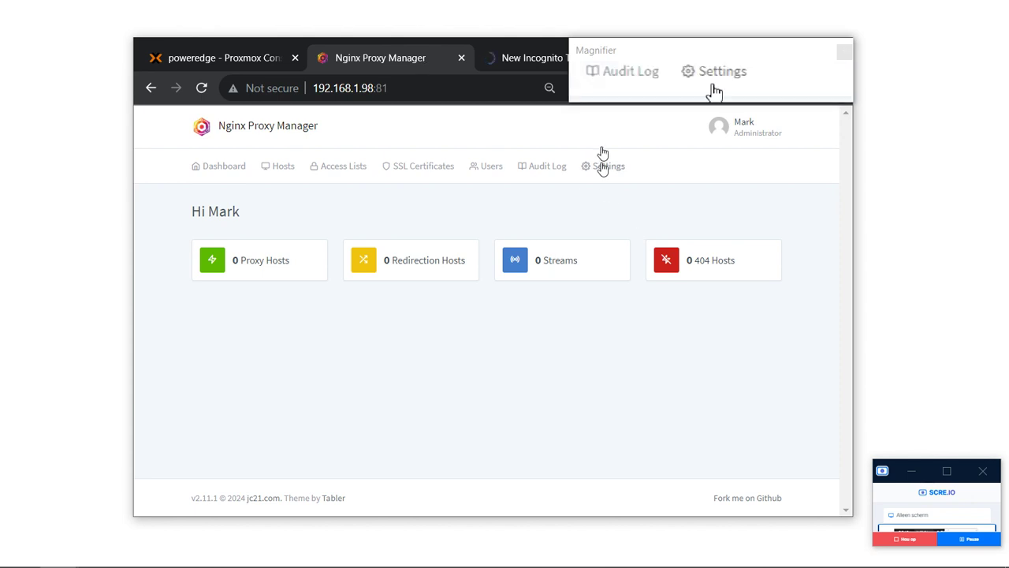
{"action": "left_click", "coordinate": [495, 84]}
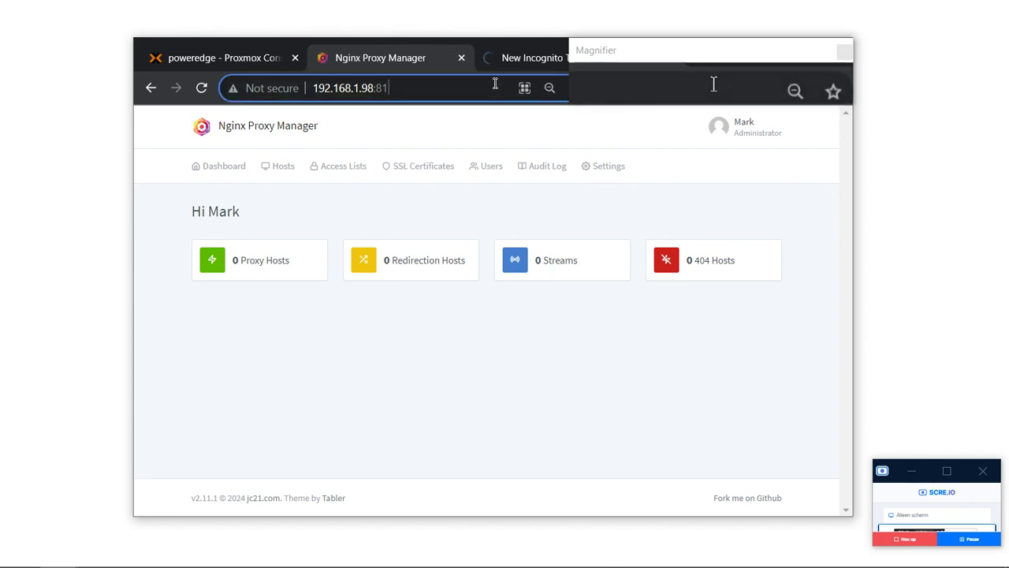
{"action": "left_click", "coordinate": [492, 67]}
{"action": "left_click", "coordinate": [478, 93]}
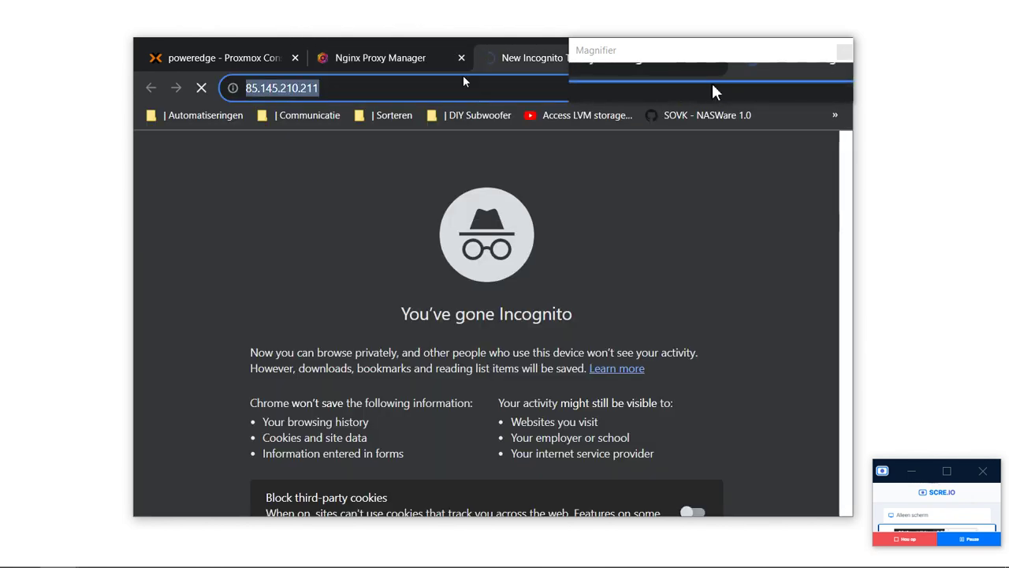
{"action": "left_click", "coordinate": [390, 57]}
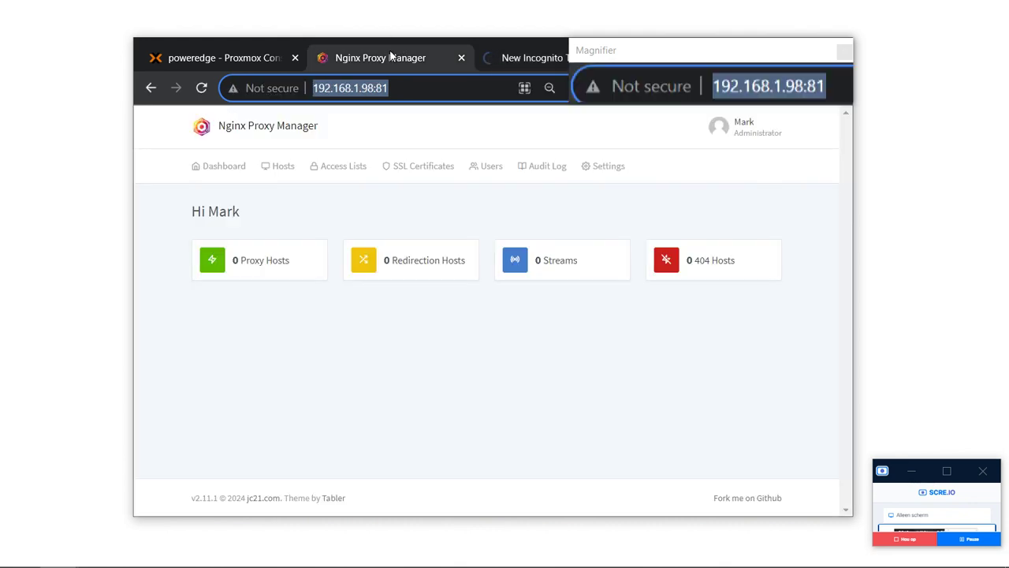
{"action": "left_click", "coordinate": [520, 57]}
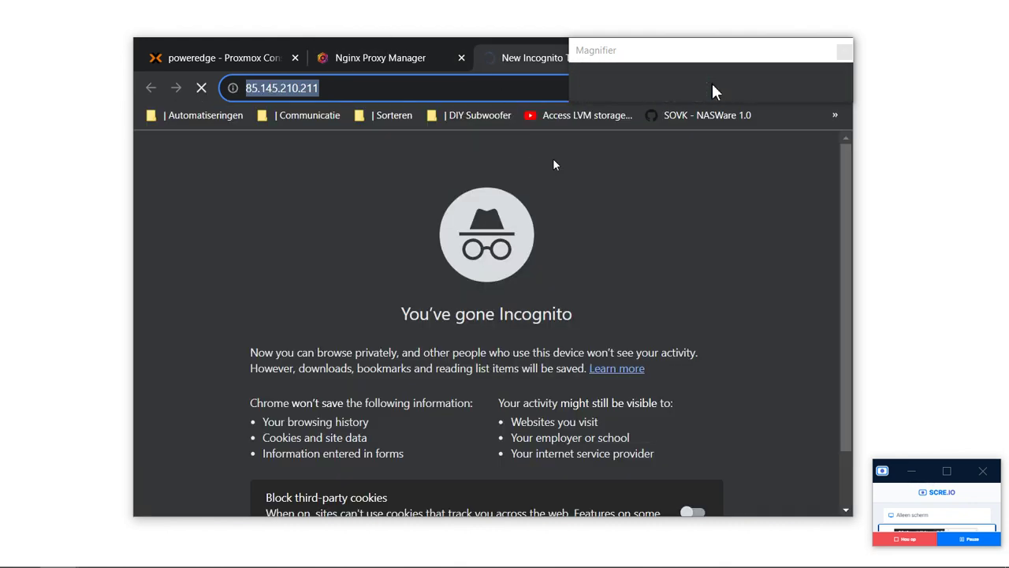
Abandon the partial entry, restore the public address and select it for replacement.
{"action": "type", "text": "sn"}
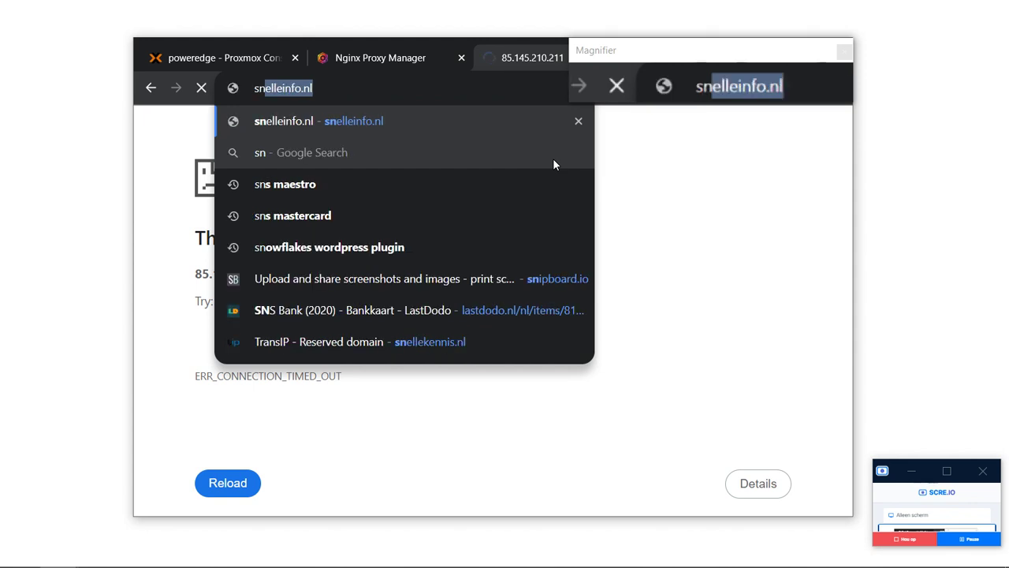
{"action": "key", "text": "BackSpace"}
{"action": "key", "text": "BackSpace"}
{"action": "key", "text": "BackSpace"}
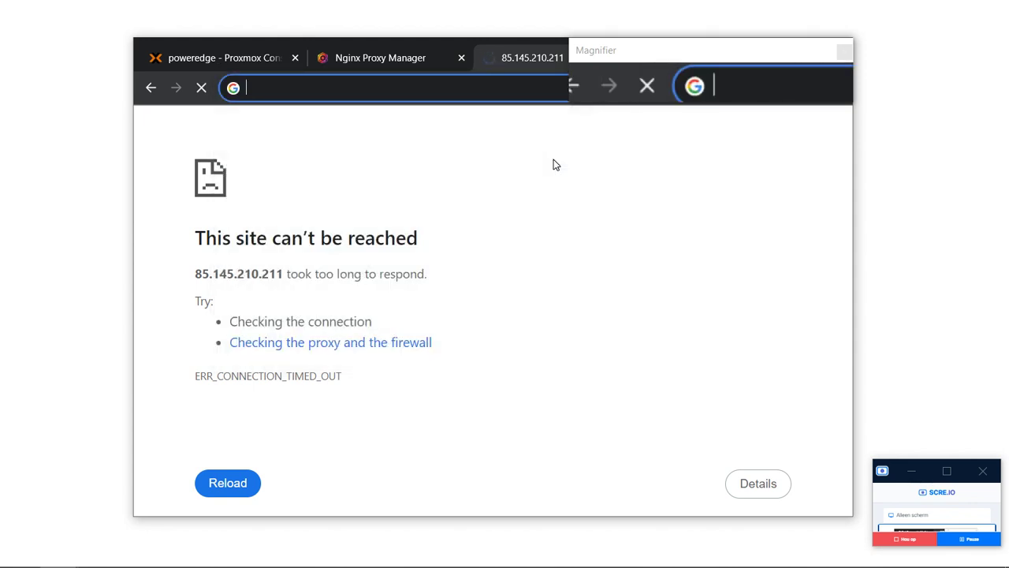
{"action": "key", "text": "Escape"}
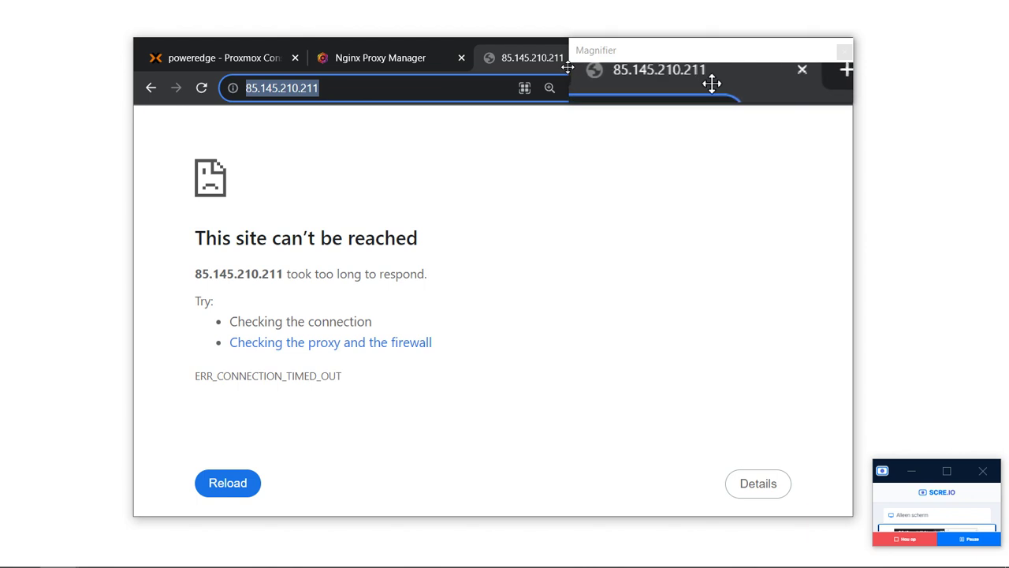
{"action": "left_click", "coordinate": [573, 63]}
{"action": "left_click", "coordinate": [412, 88]}
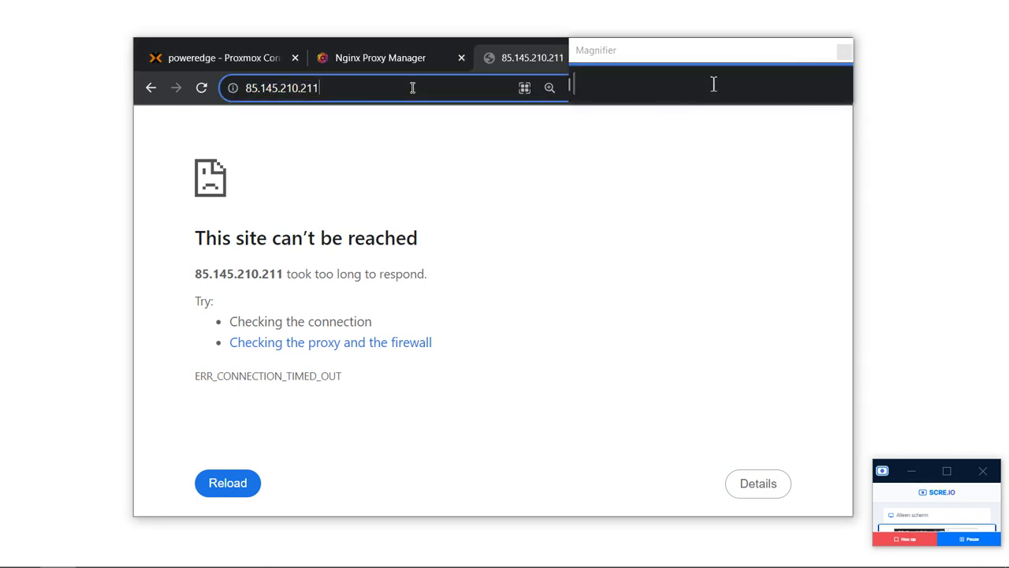
Replace the address with the vimexx.nl/cart/domain/checker suggestion and load it.
{"action": "type", "text": "bo n="}
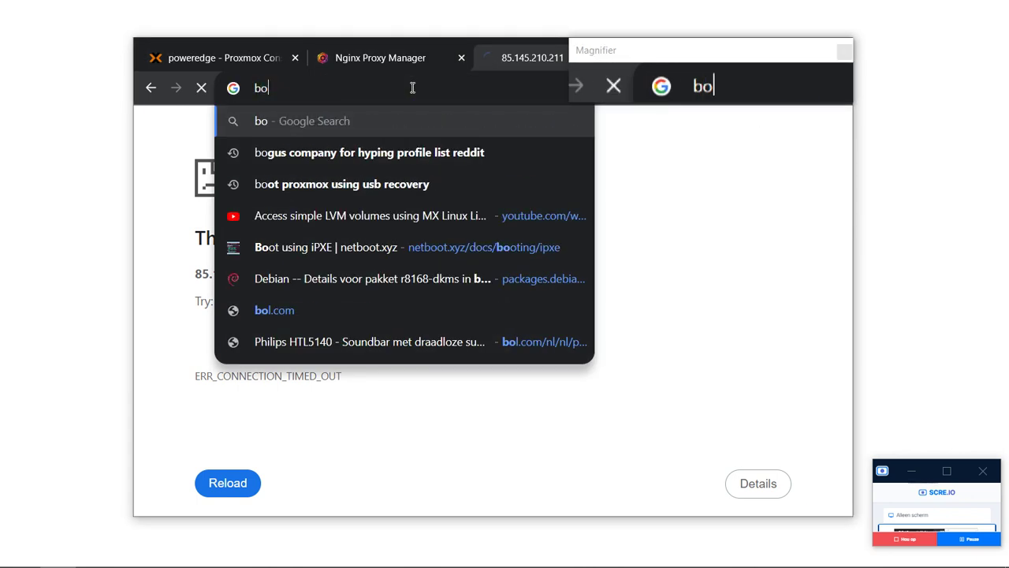
{"action": "key", "text": "BackSpace"}
{"action": "key", "text": "BackSpace"}
{"action": "key", "text": "BackSpace"}
{"action": "type", "text": "n"}
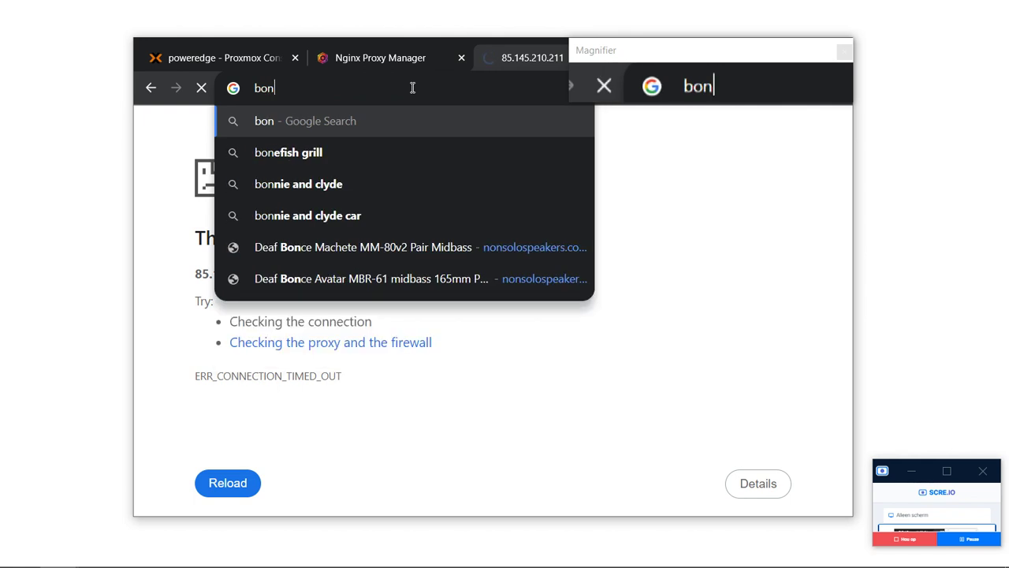
{"action": "key", "text": "BackSpace"}
{"action": "key", "text": "BackSpace"}
{"action": "key", "text": "BackSpace"}
{"action": "type", "text": "s"}
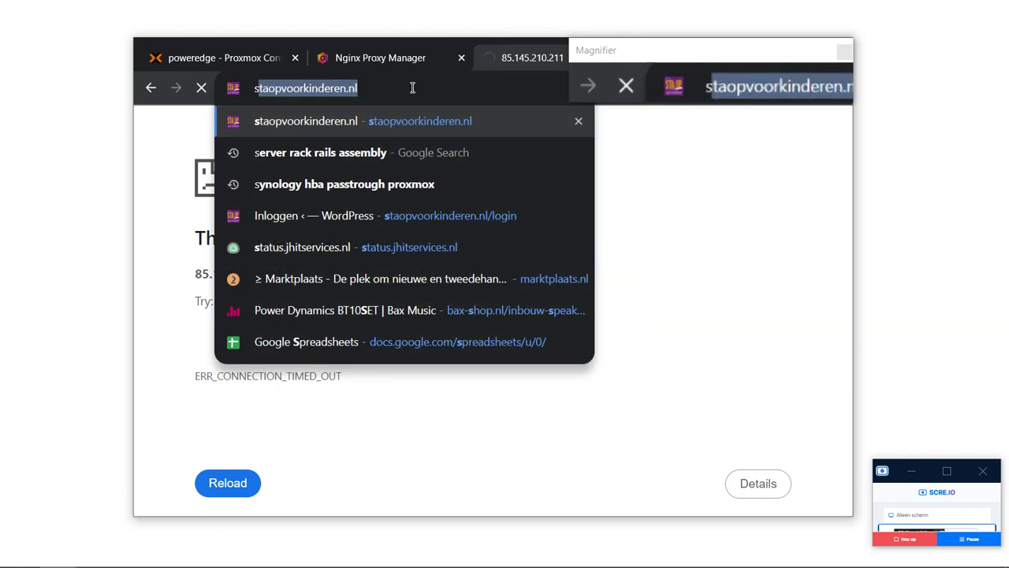
{"action": "key", "text": "BackSpace"}
{"action": "key", "text": "BackSpace"}
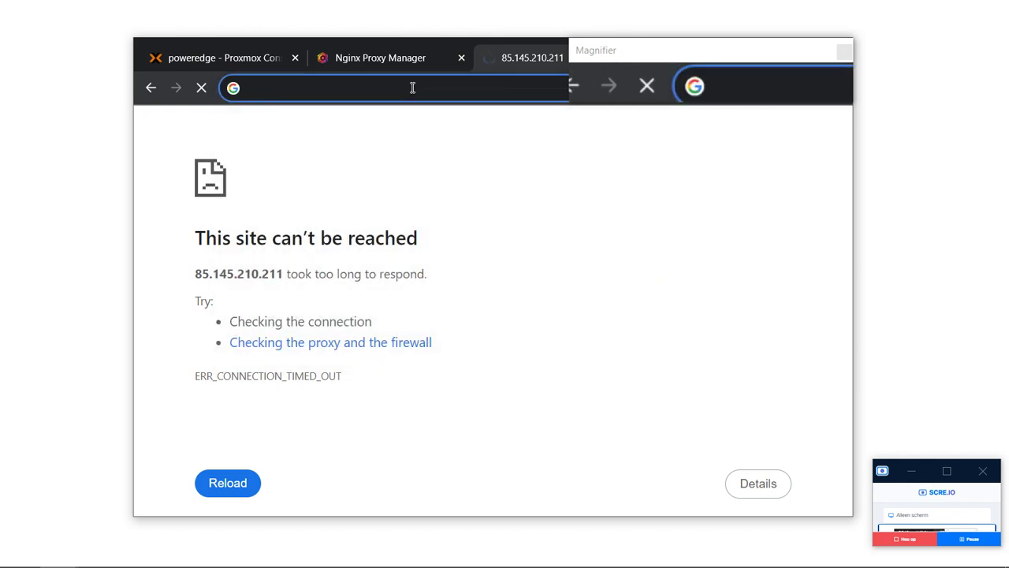
{"action": "type", "text": "123"}
{"action": "key", "text": "BackSpace"}
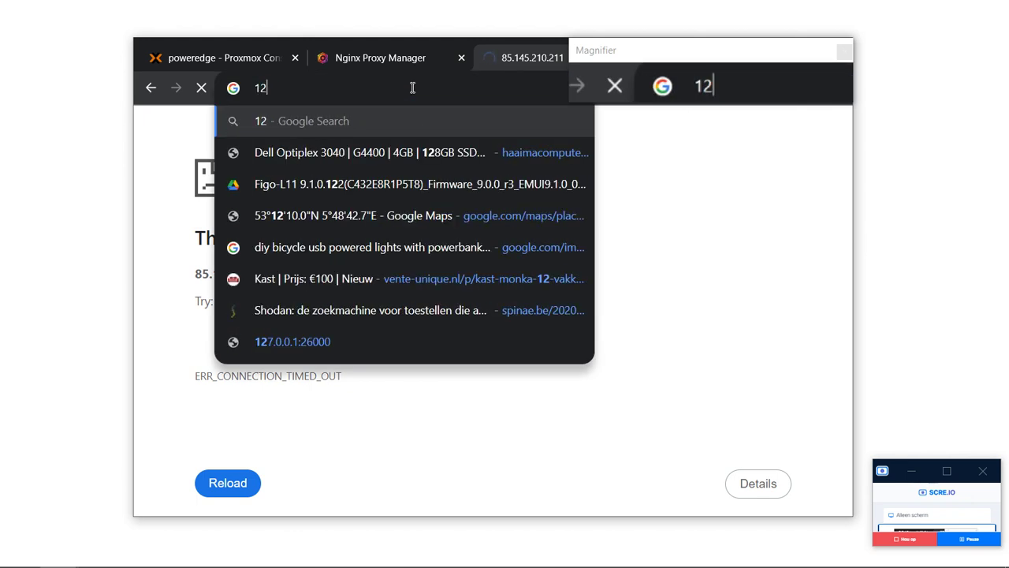
{"action": "key", "text": "BackSpace"}
{"action": "key", "text": "BackSpace"}
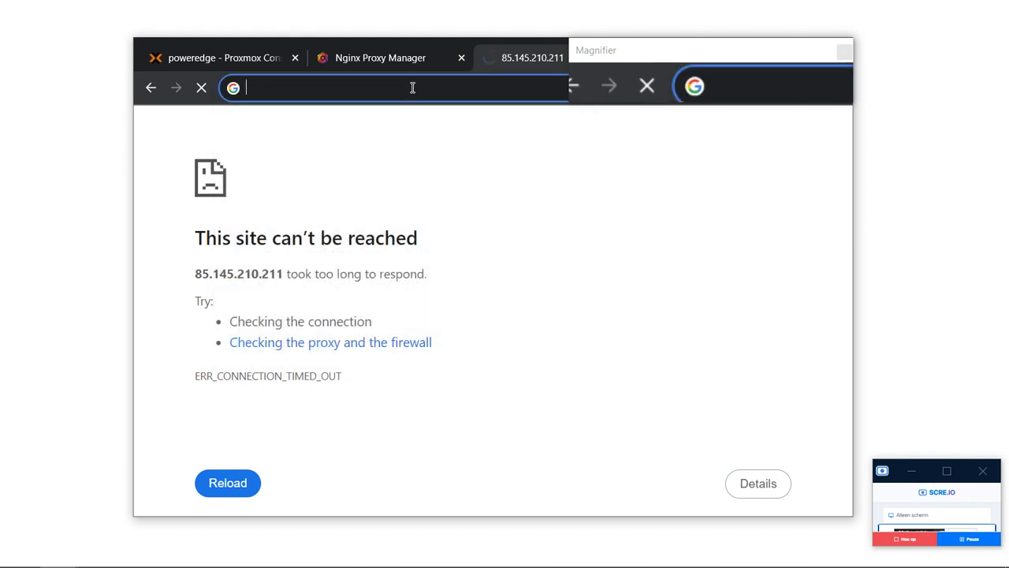
{"action": "type", "text": "ng"}
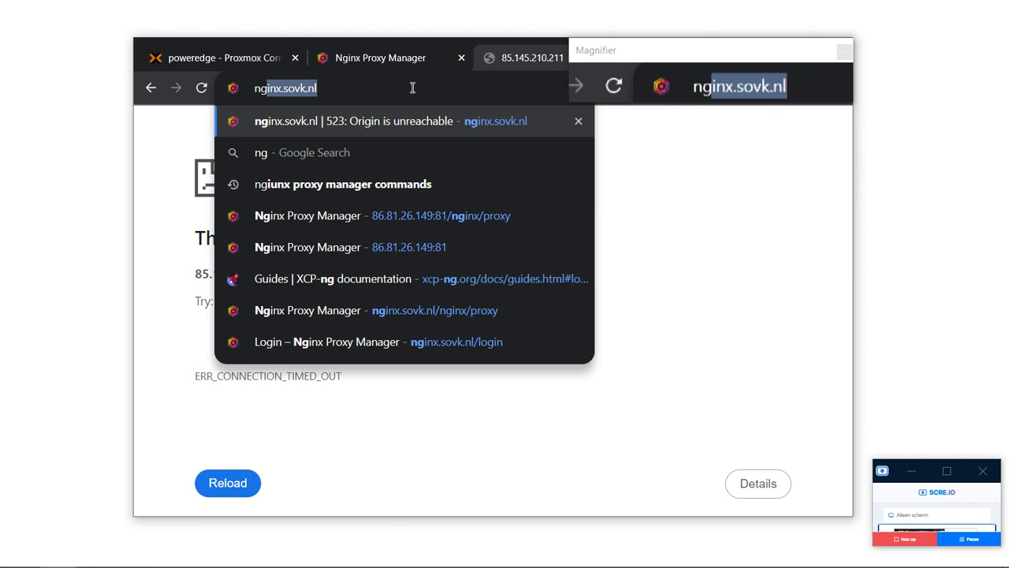
{"action": "key", "text": "BackSpace"}
{"action": "key", "text": "BackSpace"}
{"action": "key", "text": "BackSpace"}
{"action": "type", "text": "vimexx.nl/cart/domain/checker"}
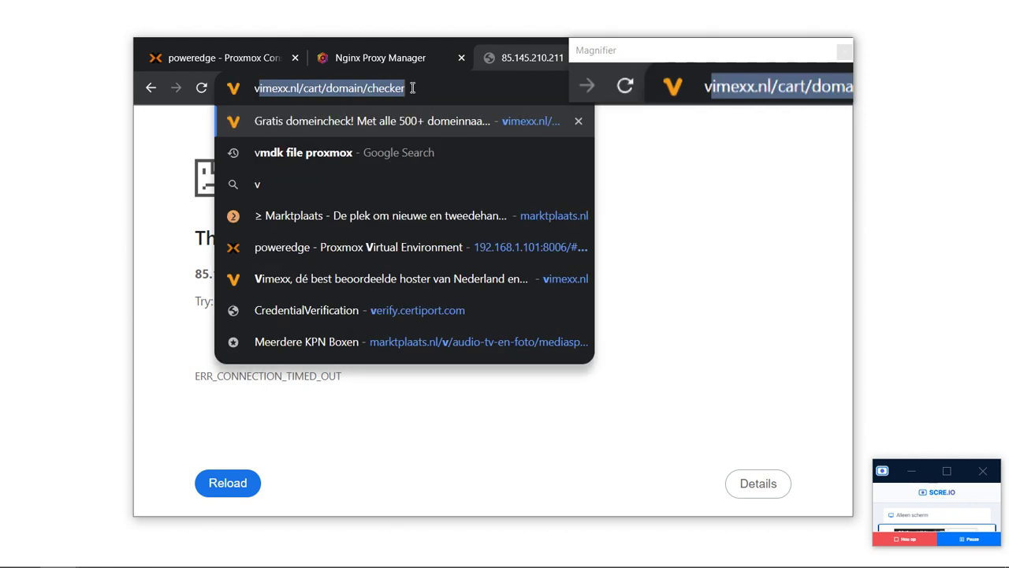
{"action": "key", "text": "Return"}
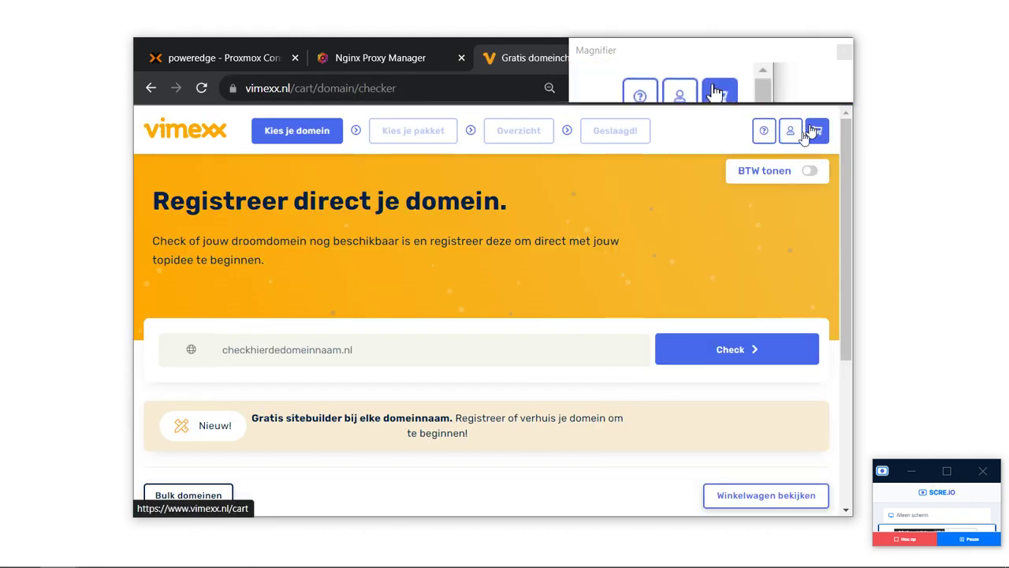
Open the Vimexx Klantenpaneel and its Actieve domeinen list.
{"action": "mouse_move", "coordinate": [796, 148]}
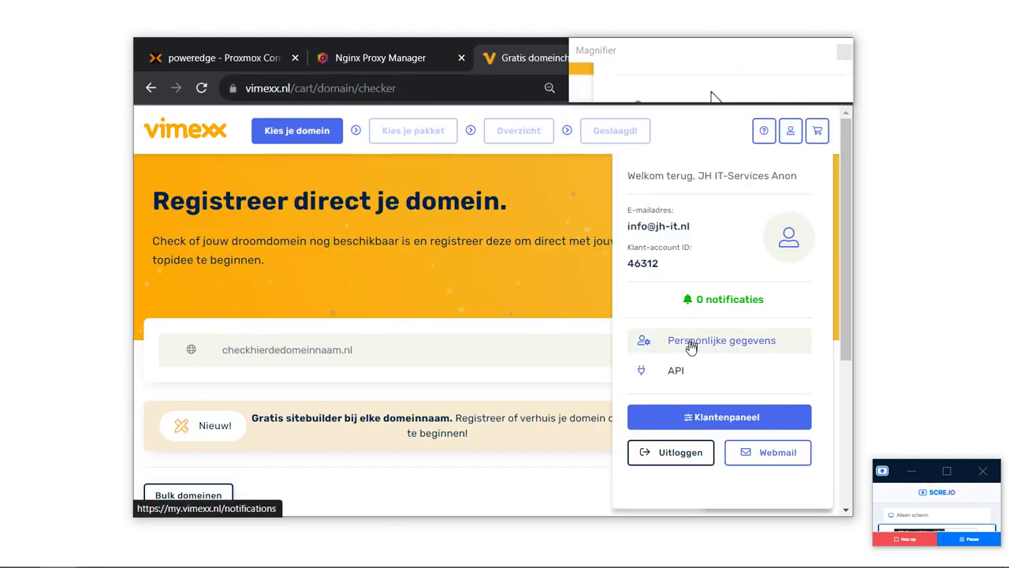
{"action": "left_click", "coordinate": [719, 416]}
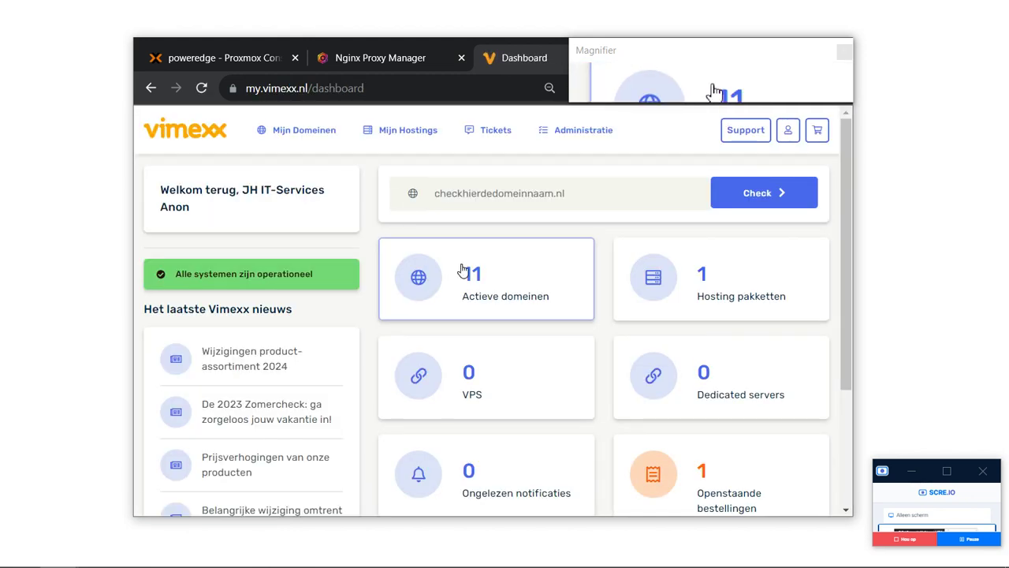
{"action": "left_click", "coordinate": [464, 270]}
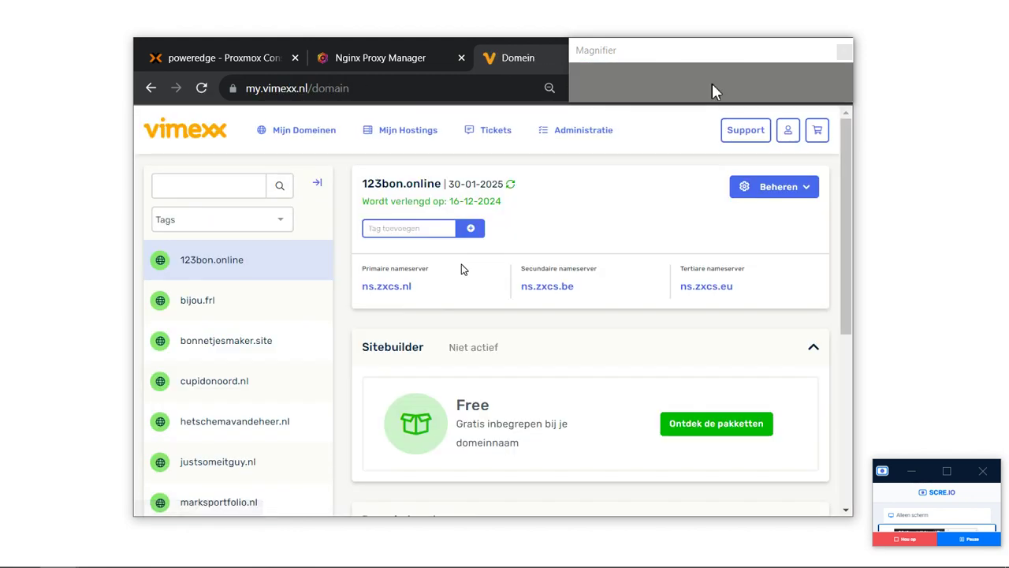
Visit 123bon.online to confirm it fails to resolve, then go back to its domain page.
{"action": "triple_click", "coordinate": [375, 185]}
{"action": "key", "text": "ctrl+c"}
{"action": "left_click", "coordinate": [377, 88]}
{"action": "key", "text": "ctrl+v"}
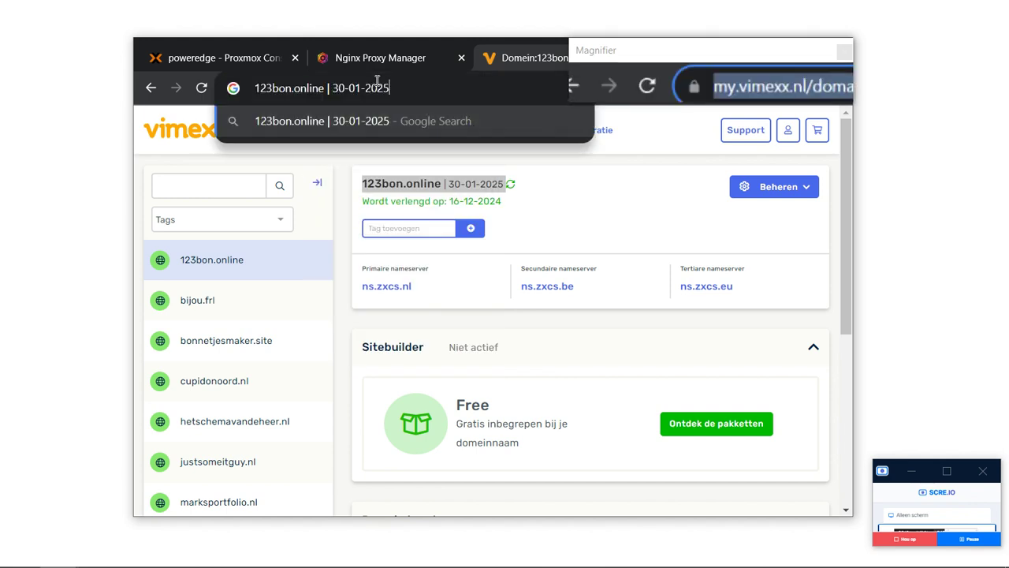
{"action": "key", "text": "BackSpace"}
{"action": "key", "text": "BackSpace"}
{"action": "key", "text": "BackSpace"}
{"action": "key", "text": "BackSpace"}
{"action": "key", "text": "BackSpace"}
{"action": "key", "text": "BackSpace"}
{"action": "key", "text": "BackSpace"}
{"action": "key", "text": "BackSpace"}
{"action": "key", "text": "BackSpace"}
{"action": "key", "text": "BackSpace"}
{"action": "key", "text": "BackSpace"}
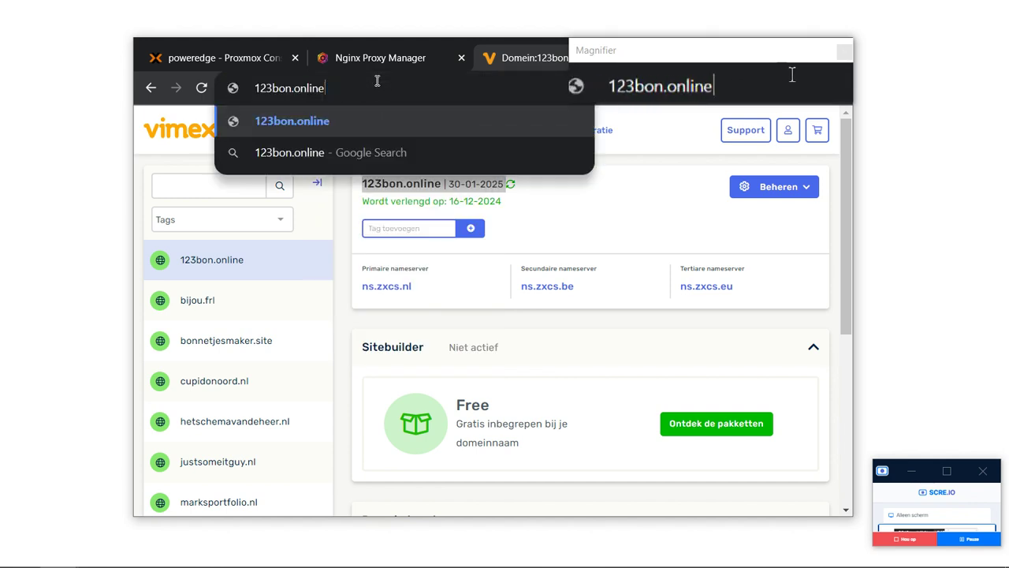
{"action": "key", "text": "Return"}
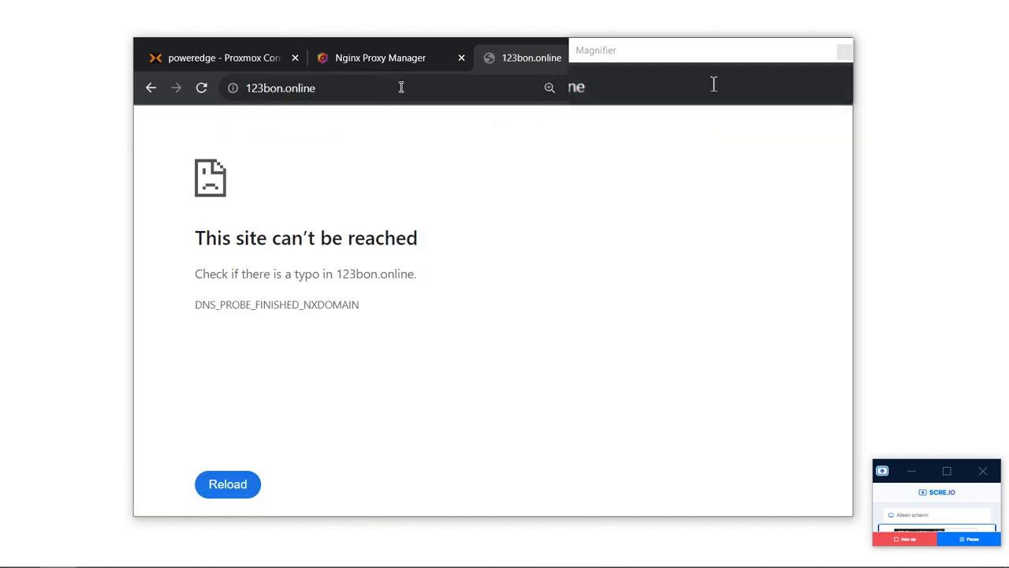
{"action": "key", "text": "alt+Left"}
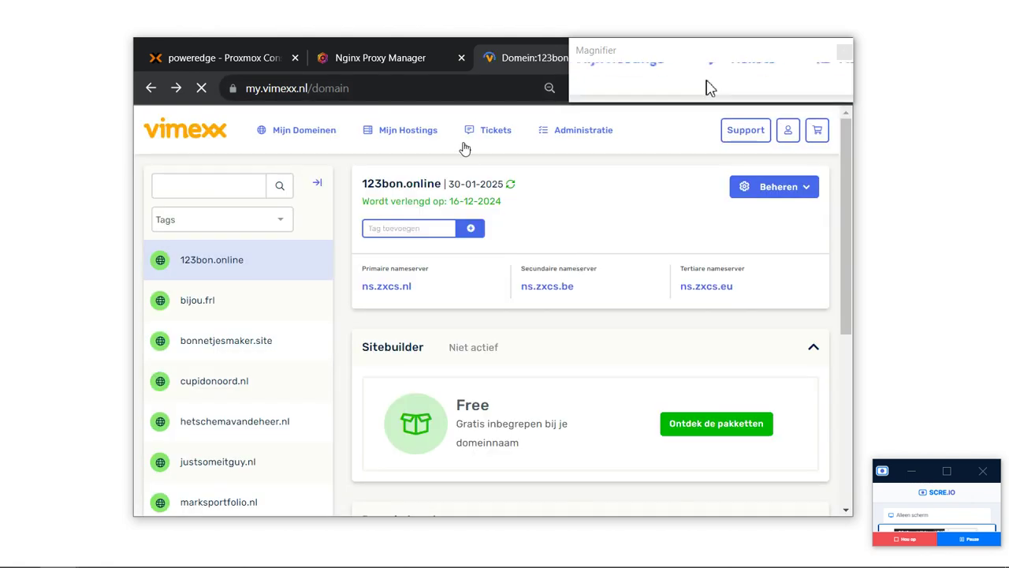
Expand 123bon.online's DNS section, showing the wildcard A record * to 85.145.210.211.
{"action": "scroll", "coordinate": [606, 348], "scroll_direction": "down", "scroll_amount": 4}
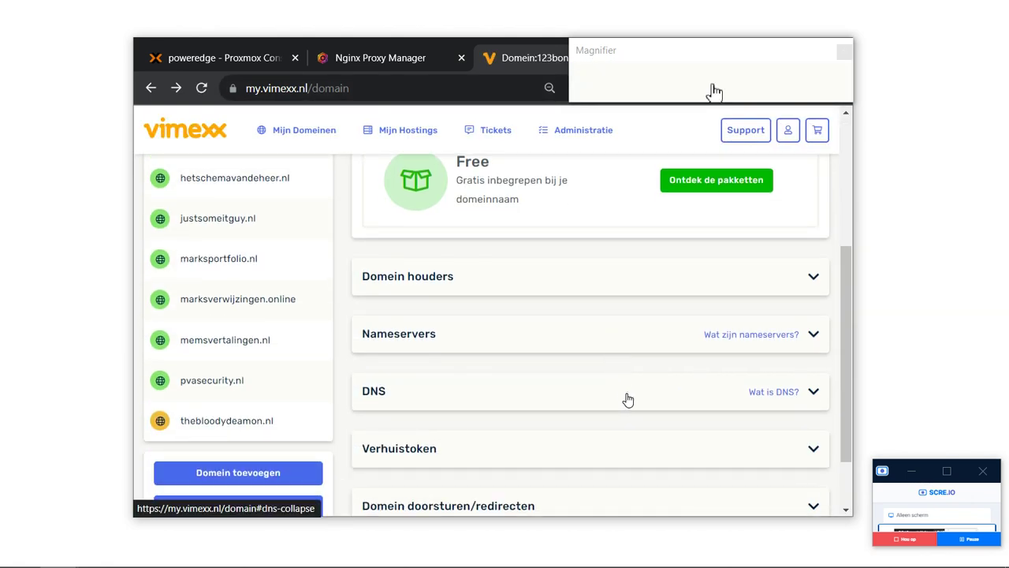
{"action": "left_click", "coordinate": [626, 397]}
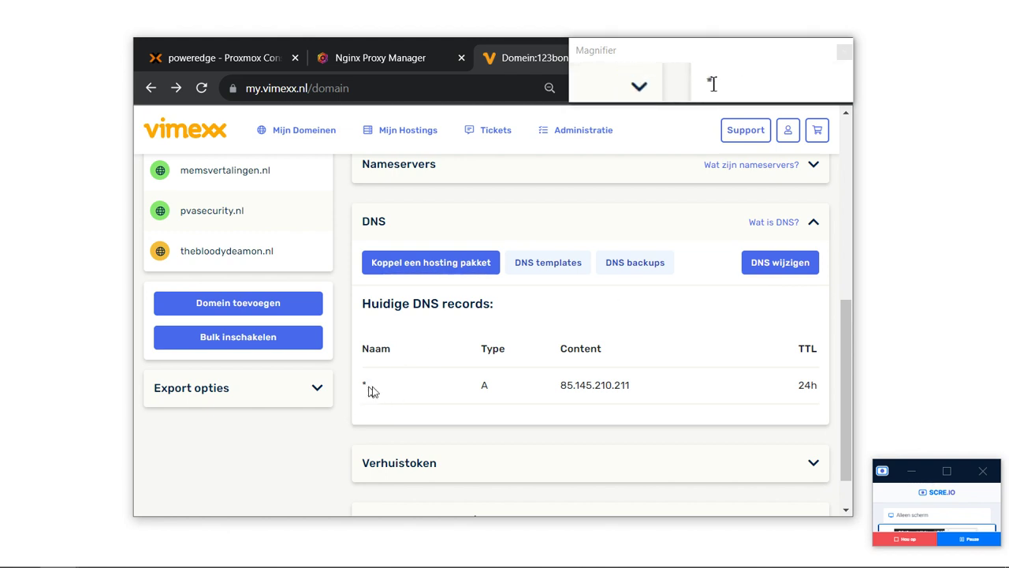
{"action": "scroll", "coordinate": [659, 338], "scroll_direction": "down", "scroll_amount": 1}
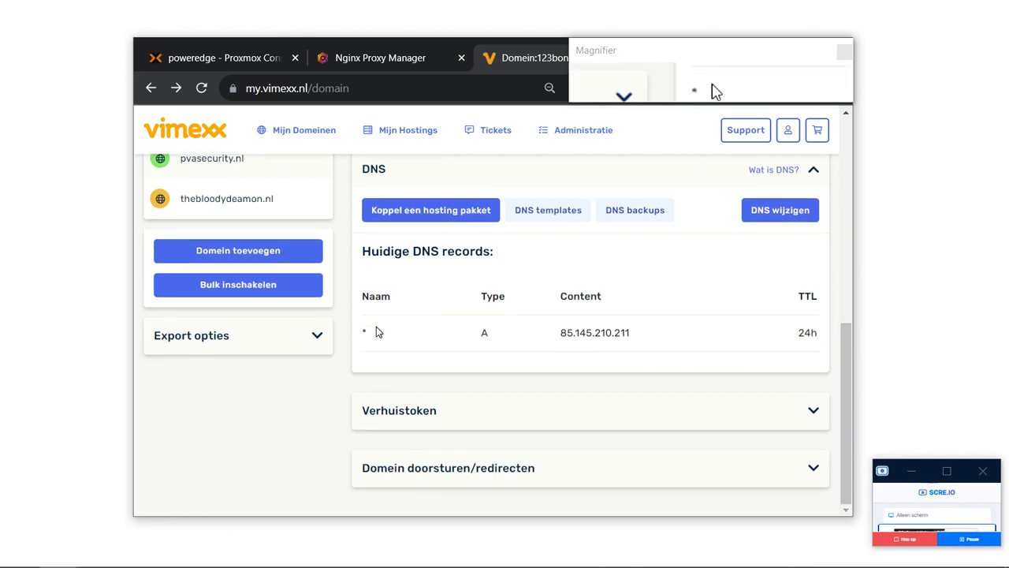
Inspect the Domein doorsturen/redirecten and Verhuistoken sections without changing anything.
{"action": "left_click", "coordinate": [477, 467]}
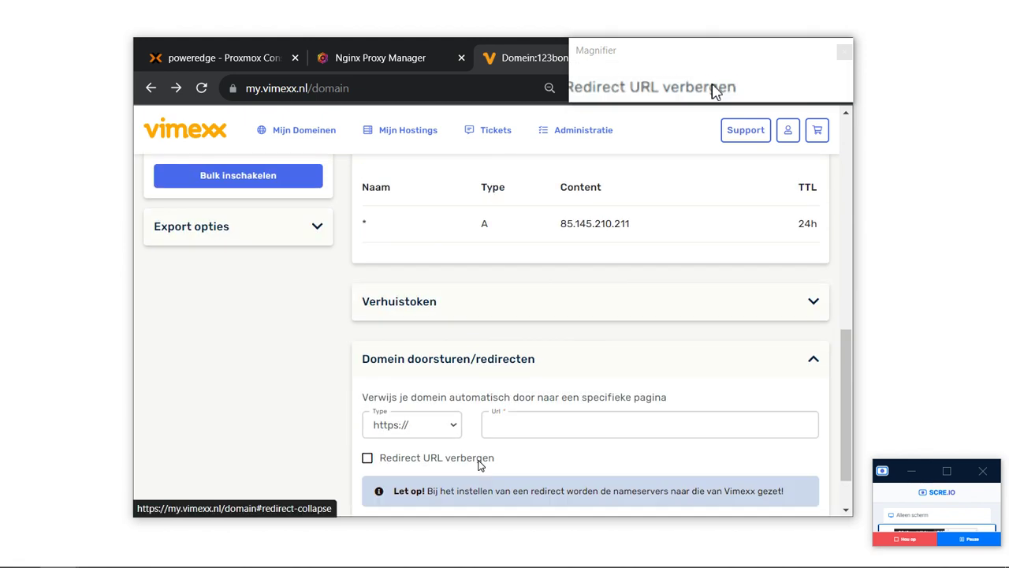
{"action": "scroll", "coordinate": [478, 464], "scroll_direction": "down", "scroll_amount": 1}
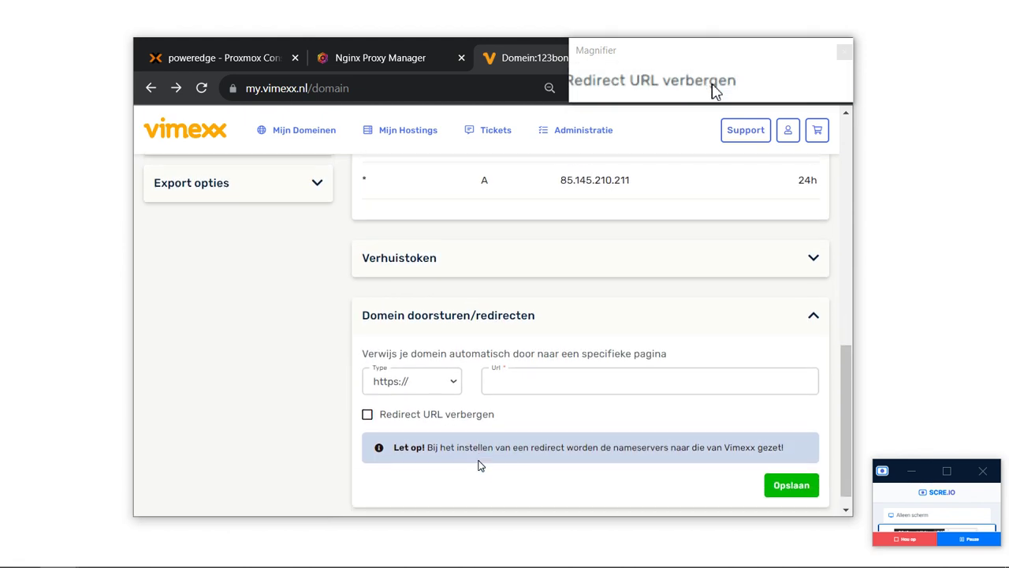
{"action": "left_click", "coordinate": [417, 383]}
{"action": "left_click", "coordinate": [417, 383]}
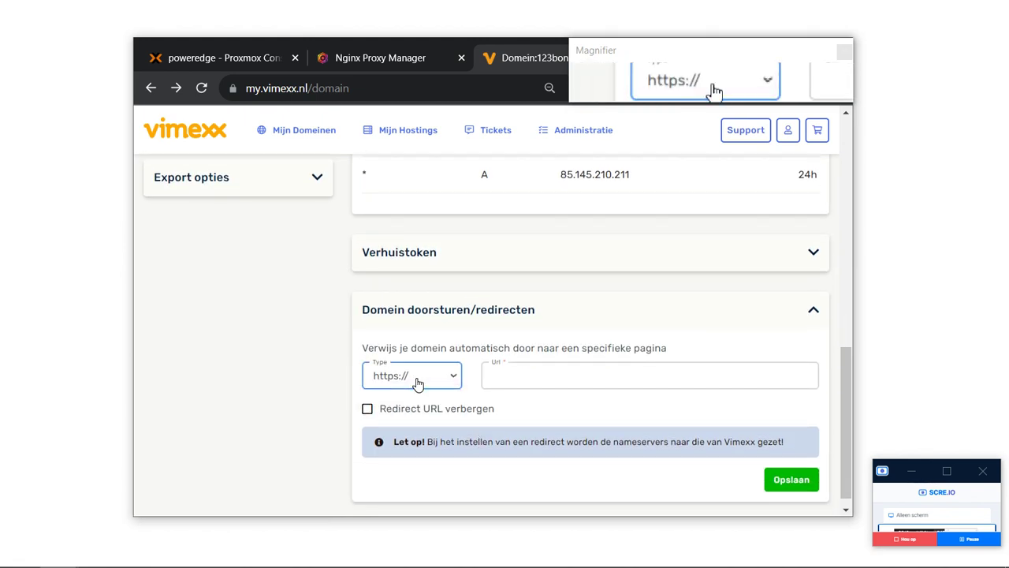
{"action": "scroll", "coordinate": [418, 383], "scroll_direction": "up", "scroll_amount": 3}
{"action": "left_click", "coordinate": [419, 400]}
{"action": "left_click", "coordinate": [420, 402]}
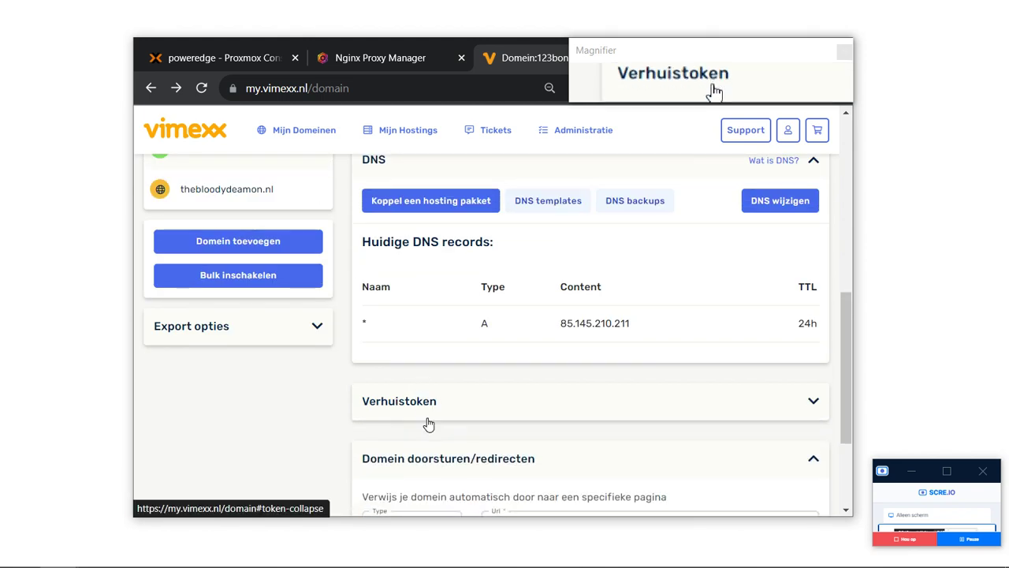
{"action": "scroll", "coordinate": [434, 466], "scroll_direction": "up", "scroll_amount": 5}
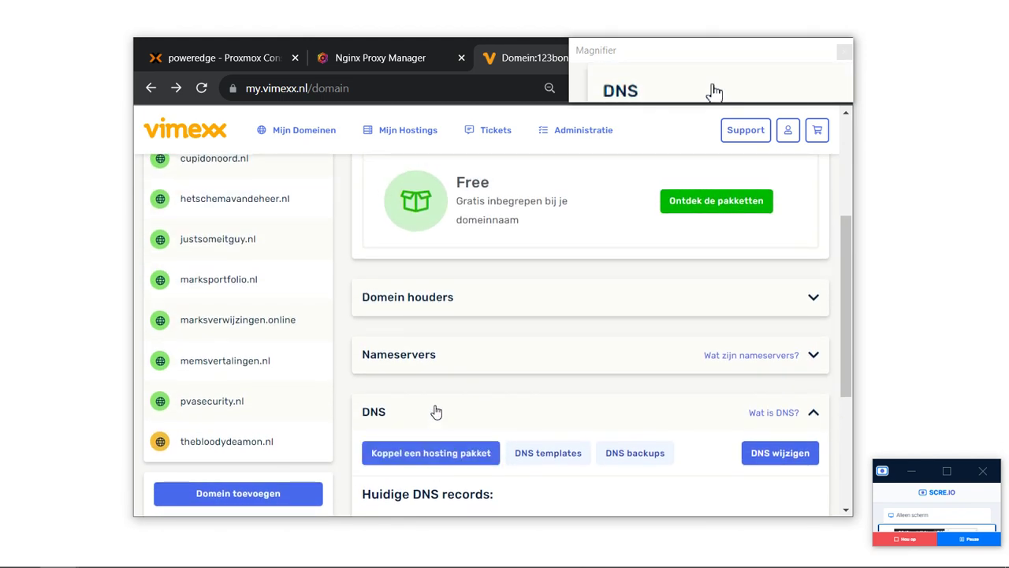
{"action": "scroll", "coordinate": [446, 350], "scroll_direction": "up", "scroll_amount": 4}
{"action": "scroll", "coordinate": [446, 350], "scroll_direction": "down", "scroll_amount": 8}
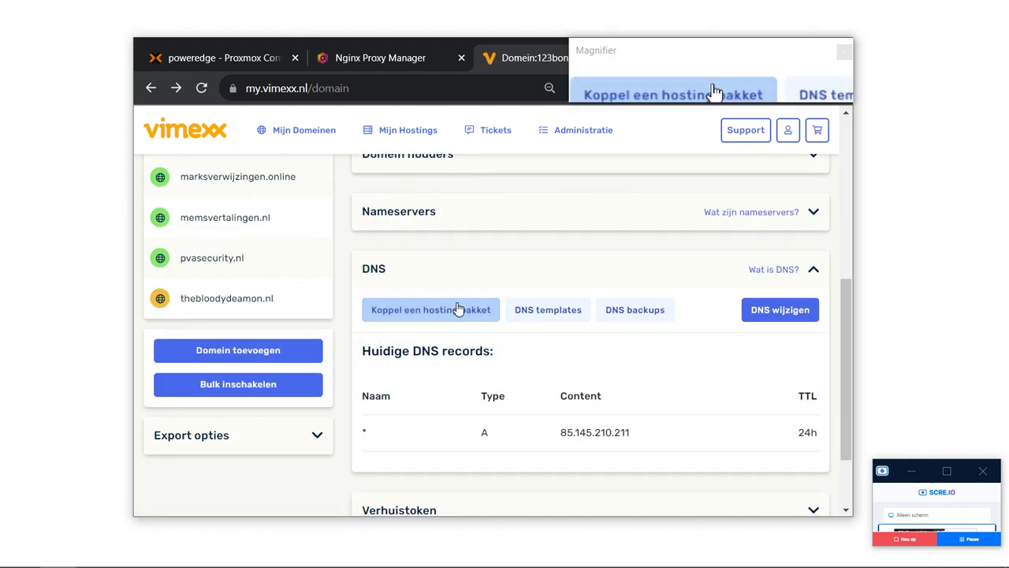
Link 123bon.online to the Webhosting Nederland Basic hosting package.
{"action": "left_click", "coordinate": [458, 309]}
{"action": "left_click", "coordinate": [477, 341]}
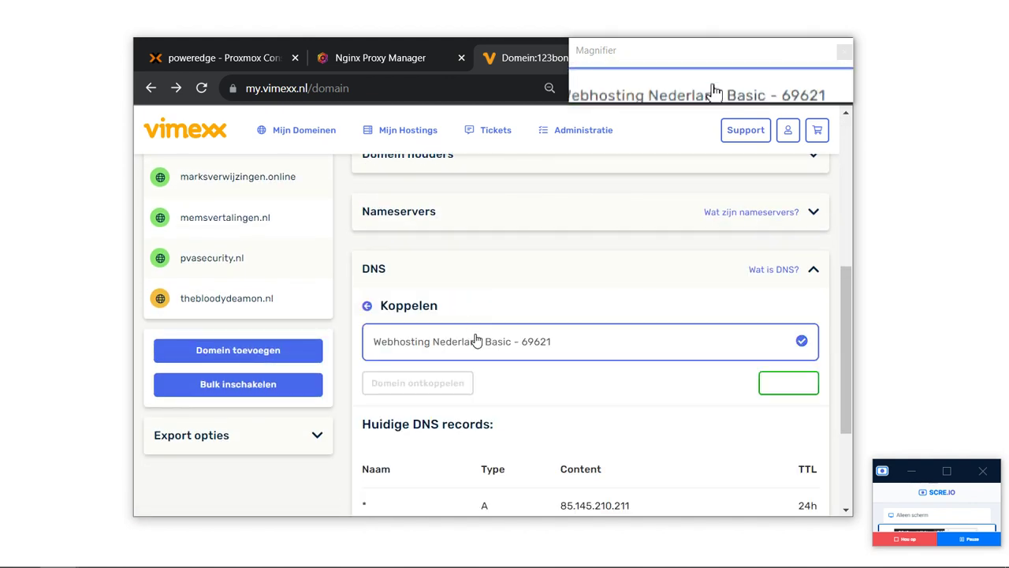
{"action": "left_click", "coordinate": [804, 385]}
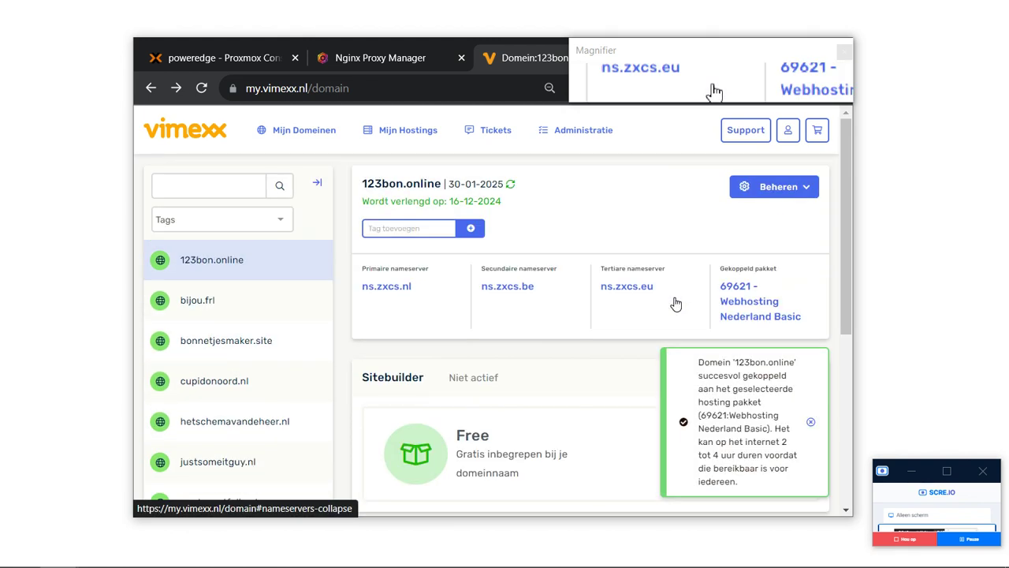
From Mijn Hostings, log directly into the hosting package's control panel.
{"action": "mouse_move", "coordinate": [408, 135]}
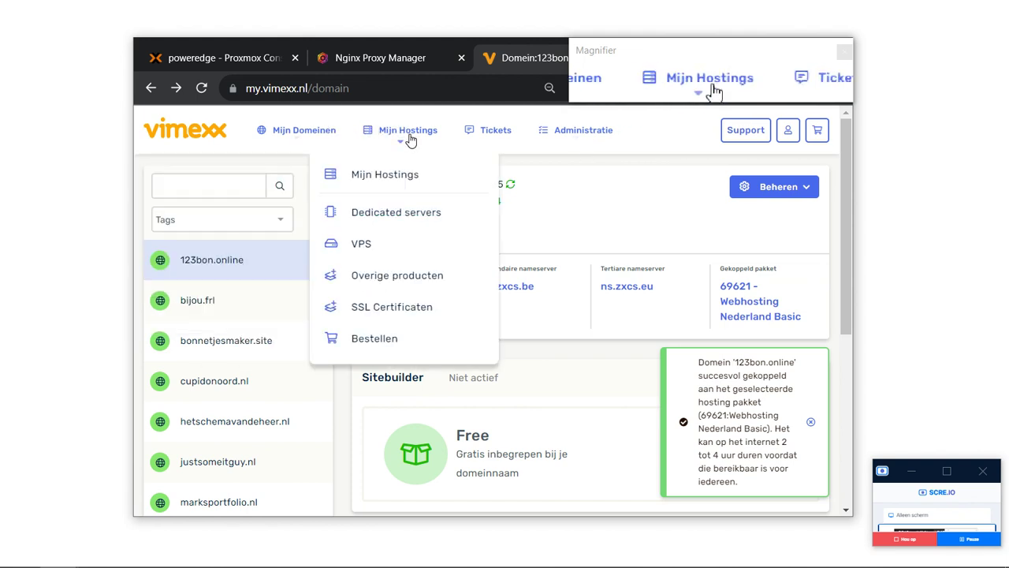
{"action": "left_click", "coordinate": [391, 172]}
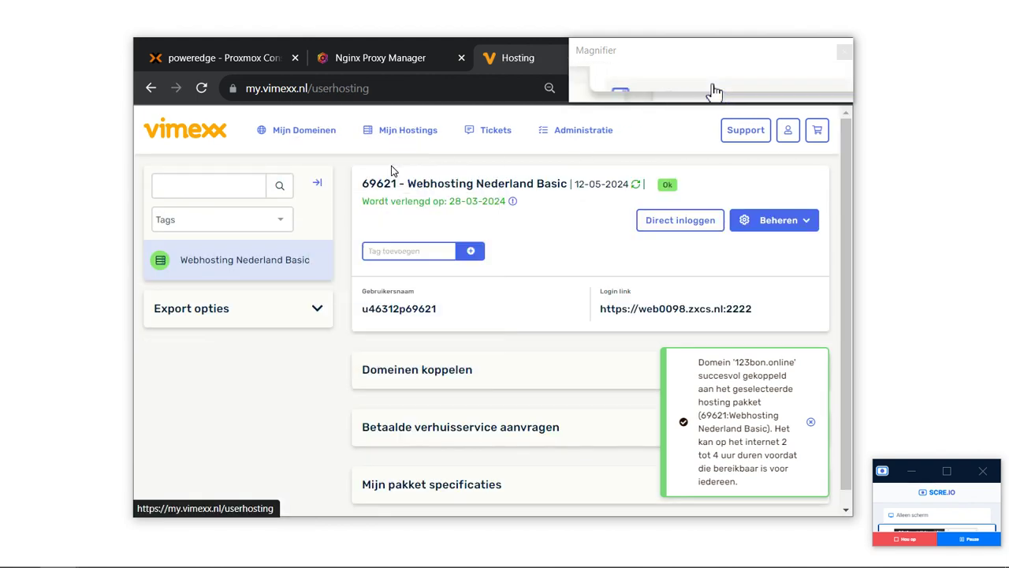
{"action": "left_click", "coordinate": [661, 224]}
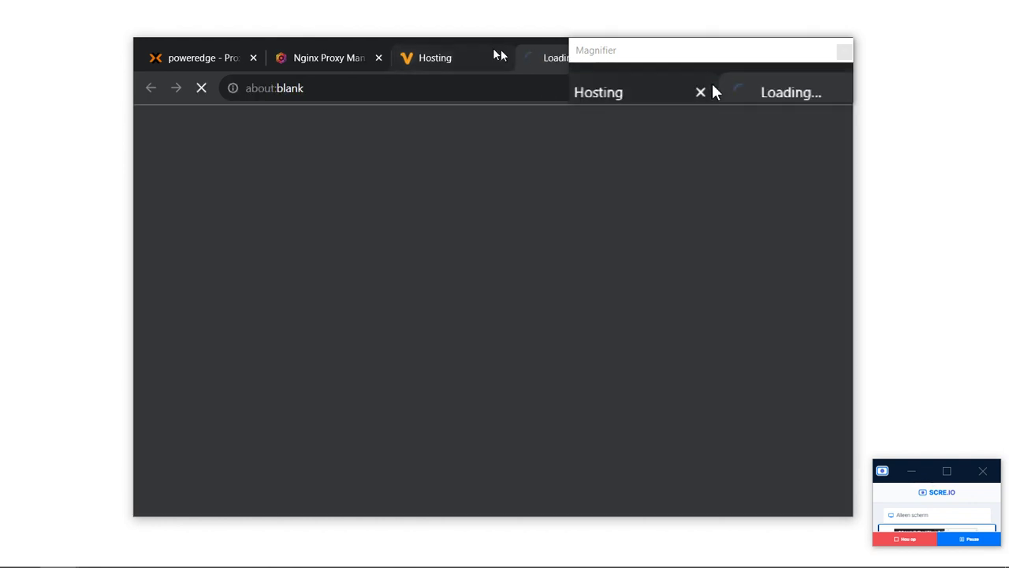
Close the hosting overview tab and open DNS Management for 123bon.online.
{"action": "left_click", "coordinate": [465, 57]}
{"action": "middle_click", "coordinate": [463, 51]}
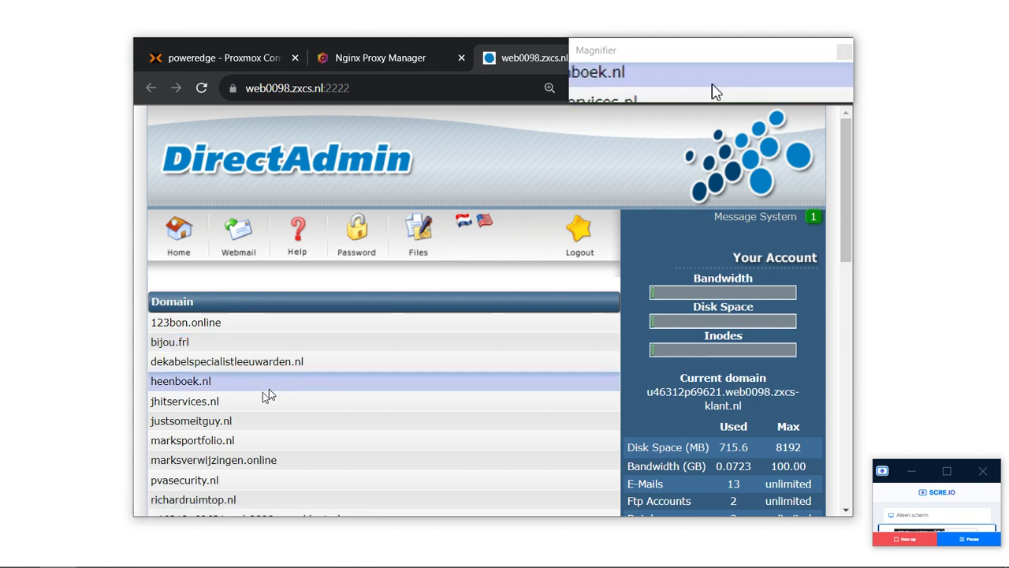
{"action": "left_click", "coordinate": [188, 323]}
{"action": "scroll", "coordinate": [229, 371], "scroll_direction": "down", "scroll_amount": 2}
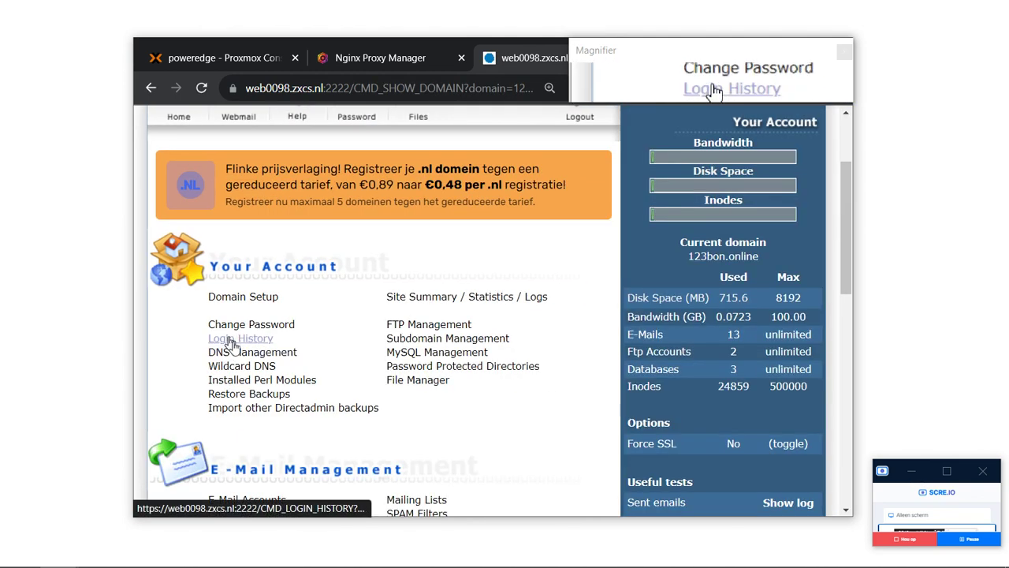
{"action": "left_click", "coordinate": [248, 354]}
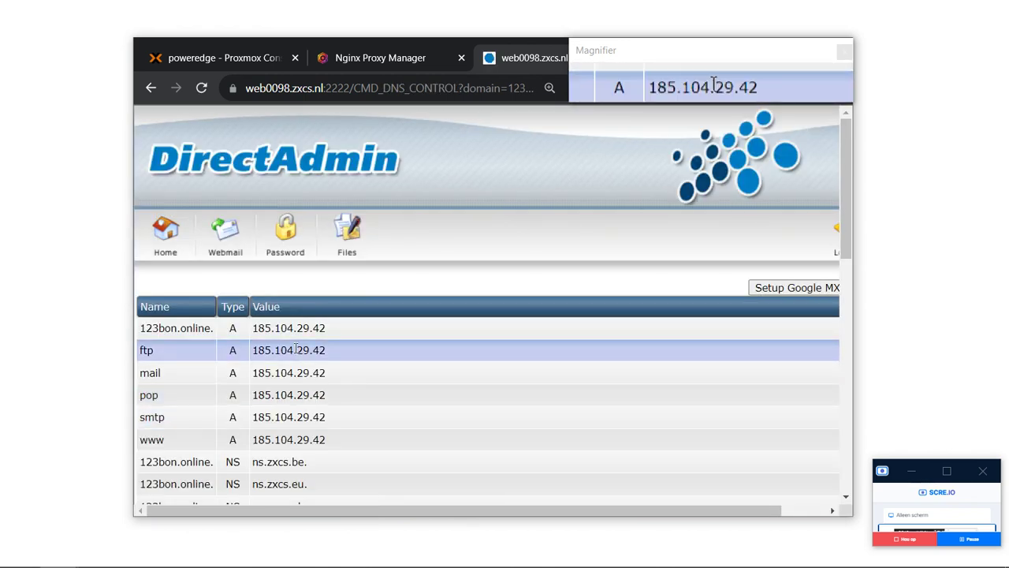
Enter * as the name of a new A record.
{"action": "scroll", "coordinate": [295, 347], "scroll_direction": "down", "scroll_amount": 2}
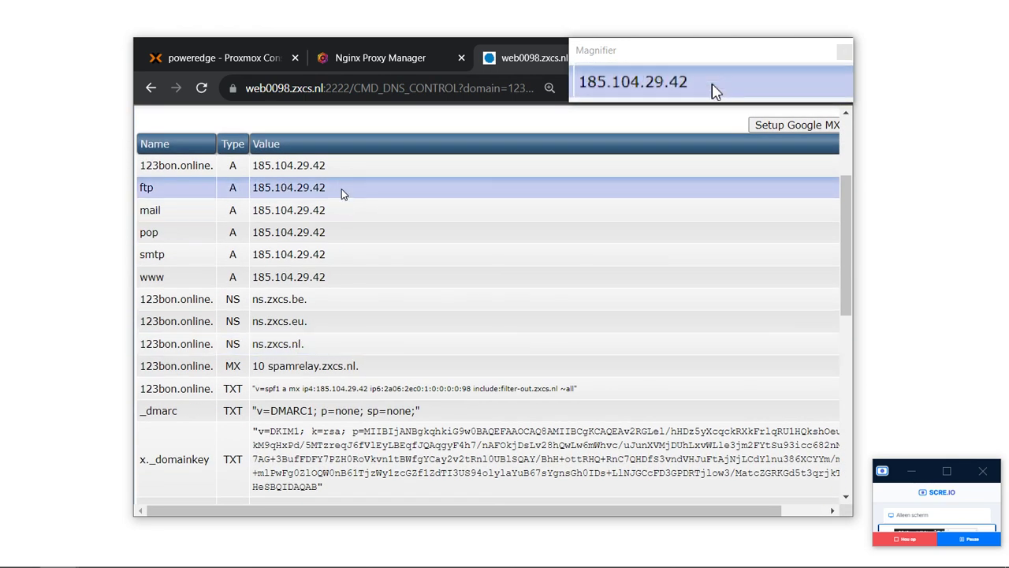
{"action": "scroll", "coordinate": [342, 188], "scroll_direction": "down", "scroll_amount": 3}
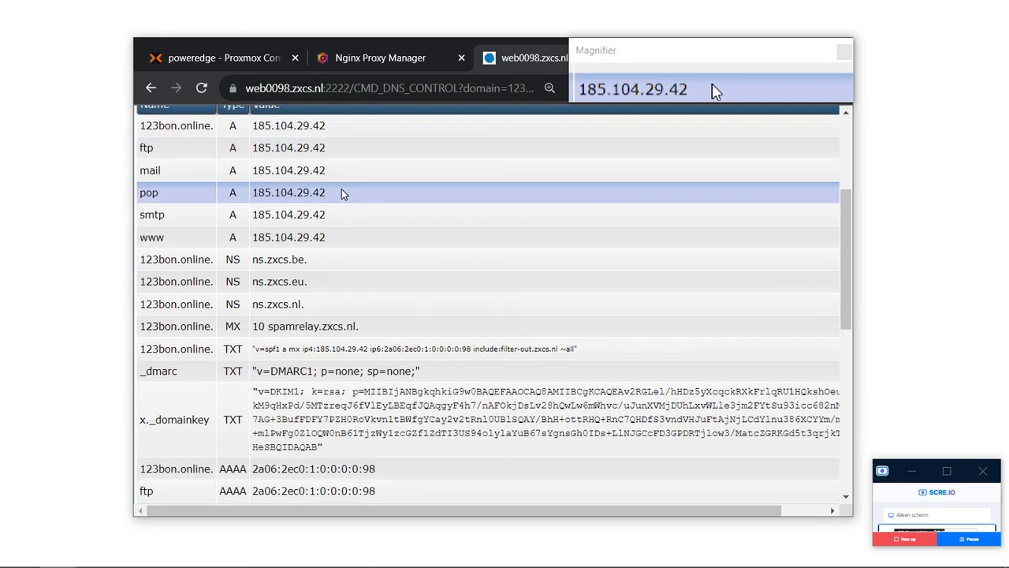
{"action": "scroll", "coordinate": [342, 188], "scroll_direction": "up", "scroll_amount": 5}
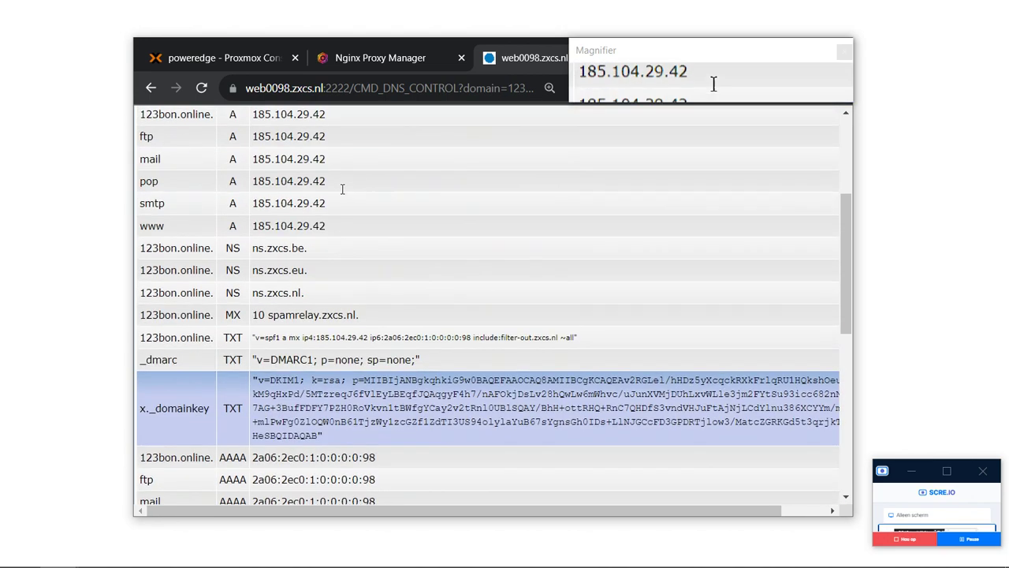
{"action": "scroll", "coordinate": [342, 190], "scroll_direction": "down", "scroll_amount": 10}
{"action": "scroll", "coordinate": [342, 190], "scroll_direction": "left", "scroll_amount": 1}
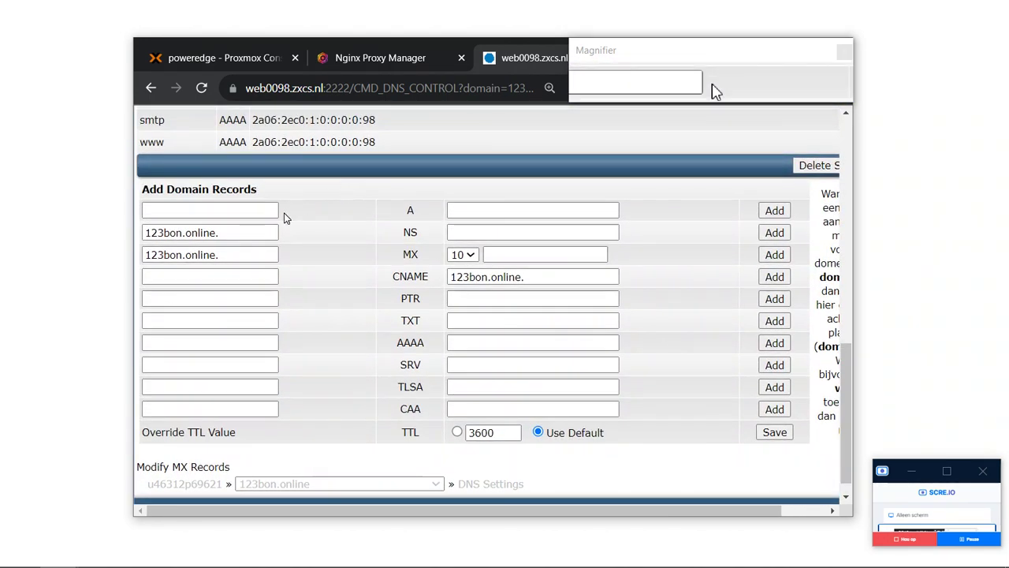
{"action": "left_click", "coordinate": [245, 210]}
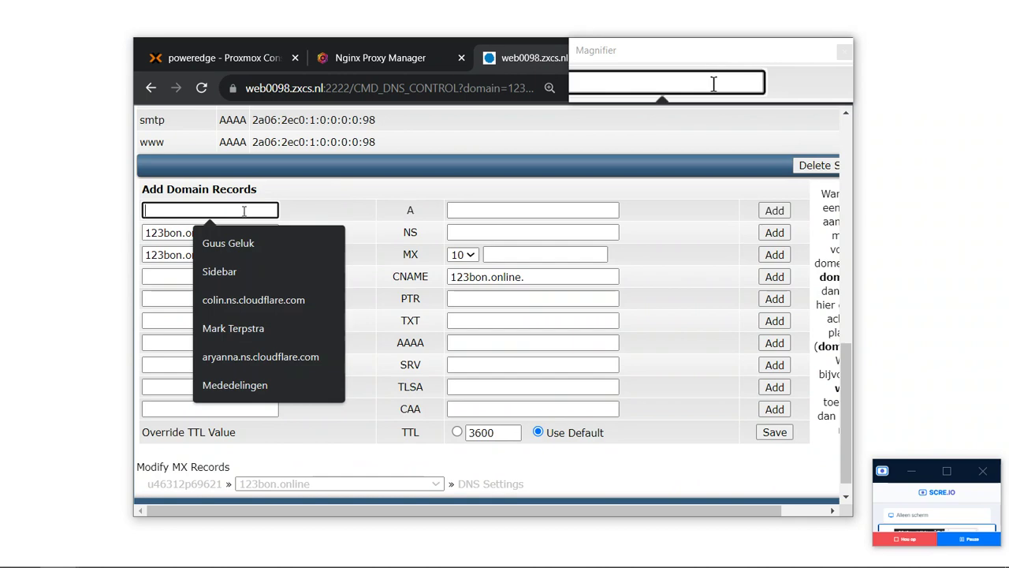
{"action": "type", "text": "*"}
Move into the new A record's value field.
{"action": "scroll", "coordinate": [245, 212], "scroll_direction": "down", "scroll_amount": 1}
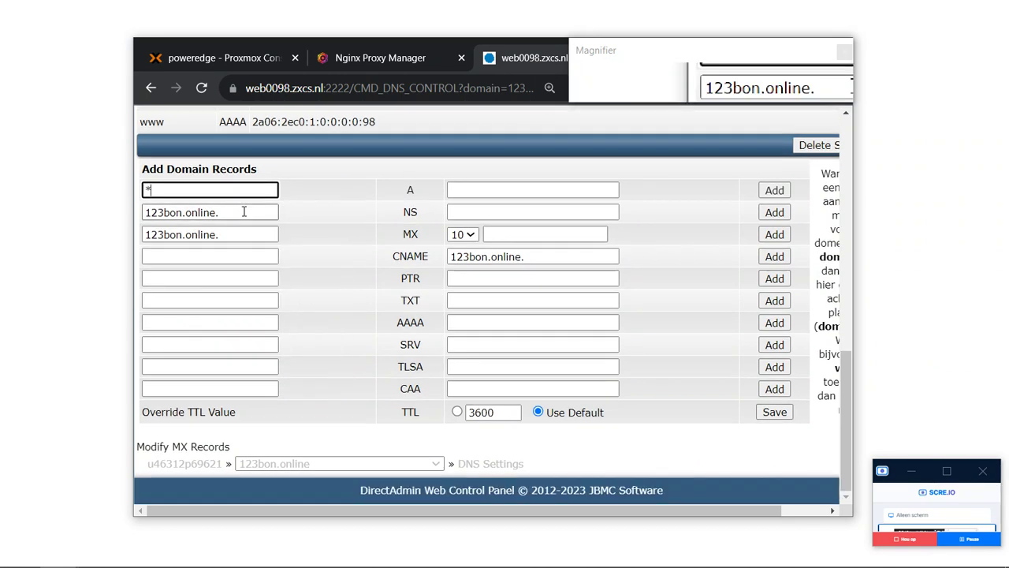
{"action": "scroll", "coordinate": [245, 212], "scroll_direction": "up", "scroll_amount": 3}
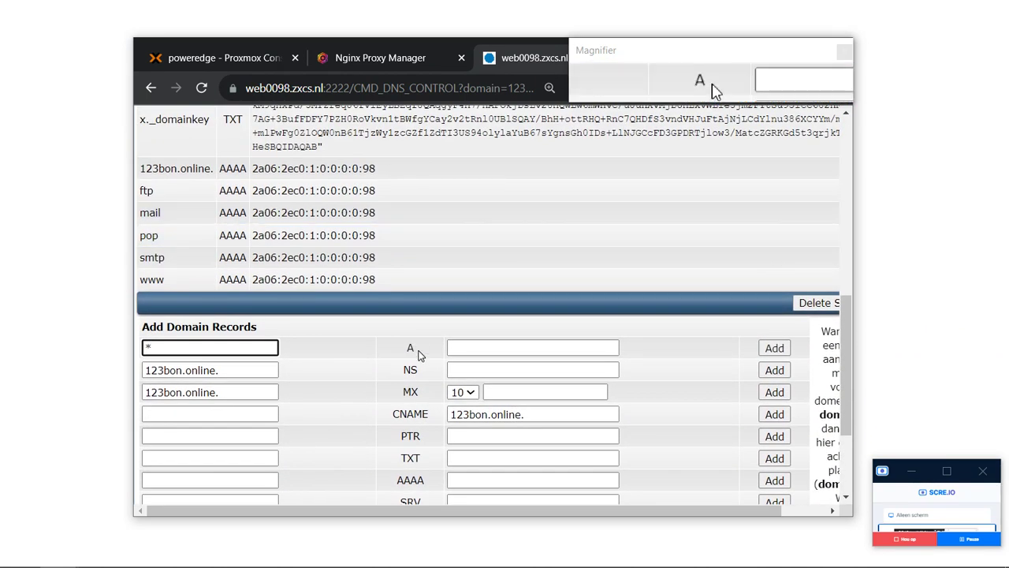
{"action": "left_click", "coordinate": [499, 354]}
{"action": "scroll", "coordinate": [500, 354], "scroll_direction": "right", "scroll_amount": 2}
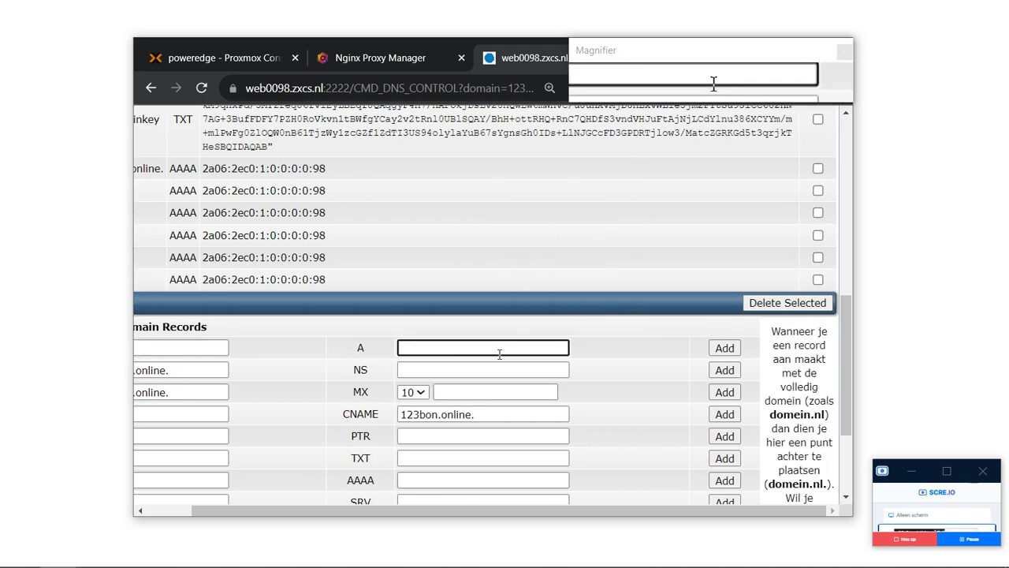
{"action": "scroll", "coordinate": [499, 354], "scroll_direction": "down", "scroll_amount": 2}
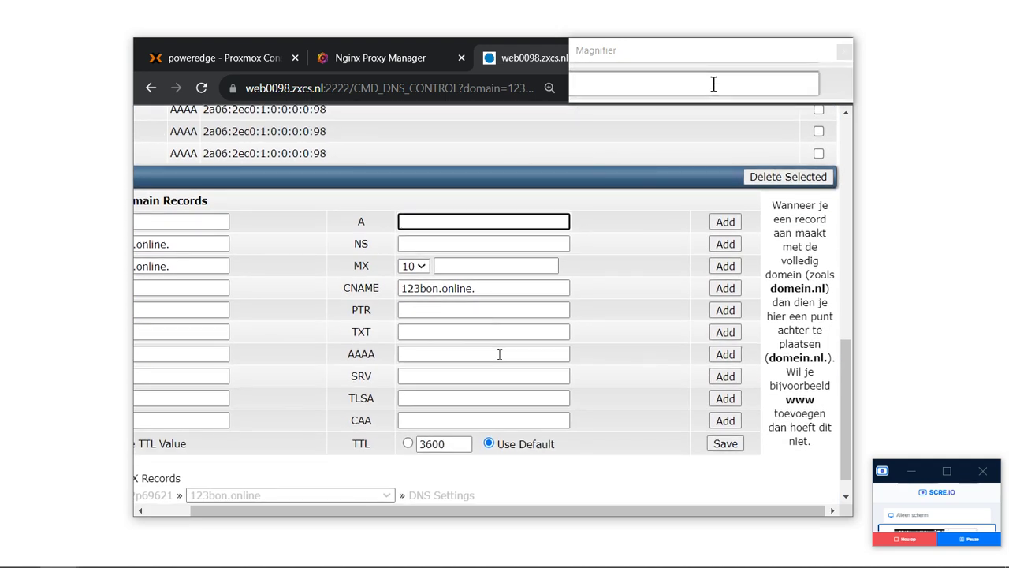
{"action": "scroll", "coordinate": [499, 357], "scroll_direction": "up", "scroll_amount": 1}
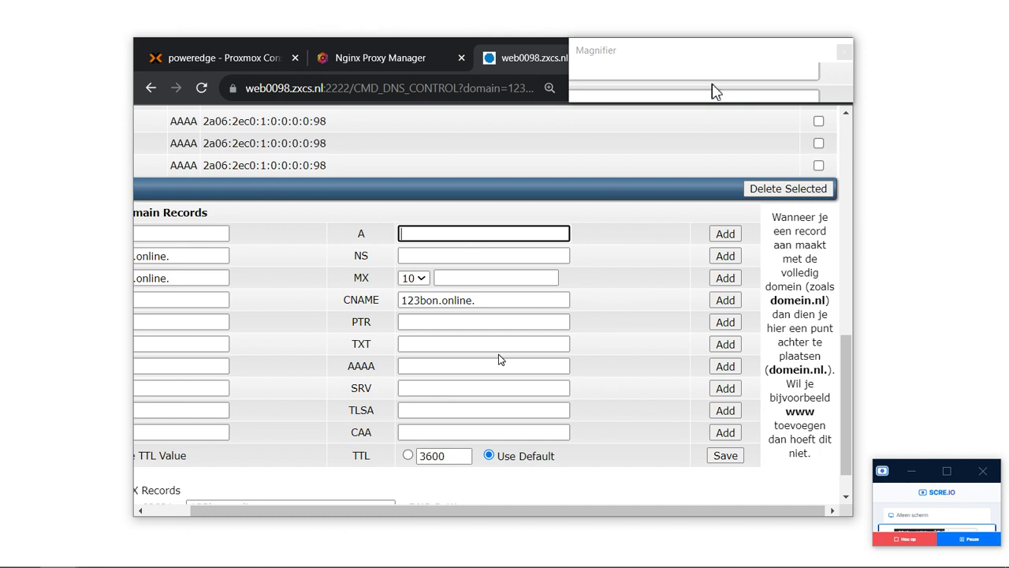
{"action": "scroll", "coordinate": [499, 360], "scroll_direction": "left", "scroll_amount": 1}
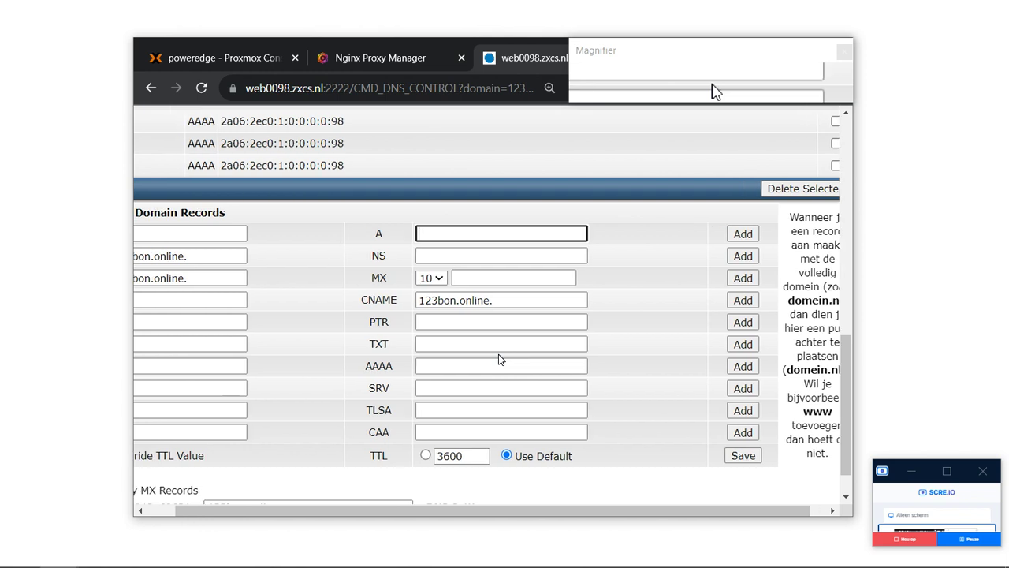
{"action": "scroll", "coordinate": [499, 359], "scroll_direction": "left", "scroll_amount": 1}
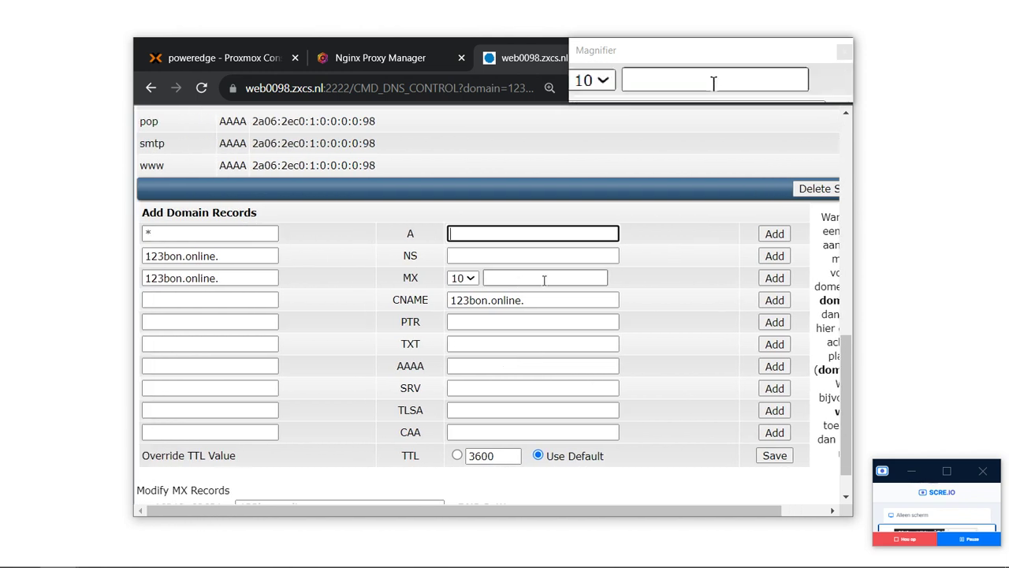
Try test values, leave the A record value empty, and glance at Nginx Proxy Manager.
{"action": "type", "text": "1234"}
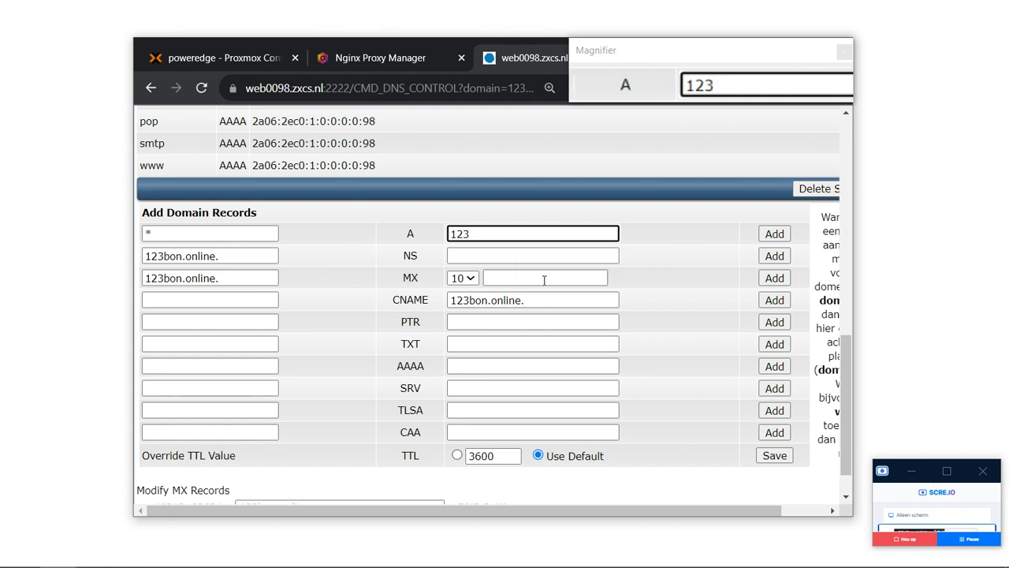
{"action": "key", "text": "BackSpace"}
{"action": "key", "text": "BackSpace"}
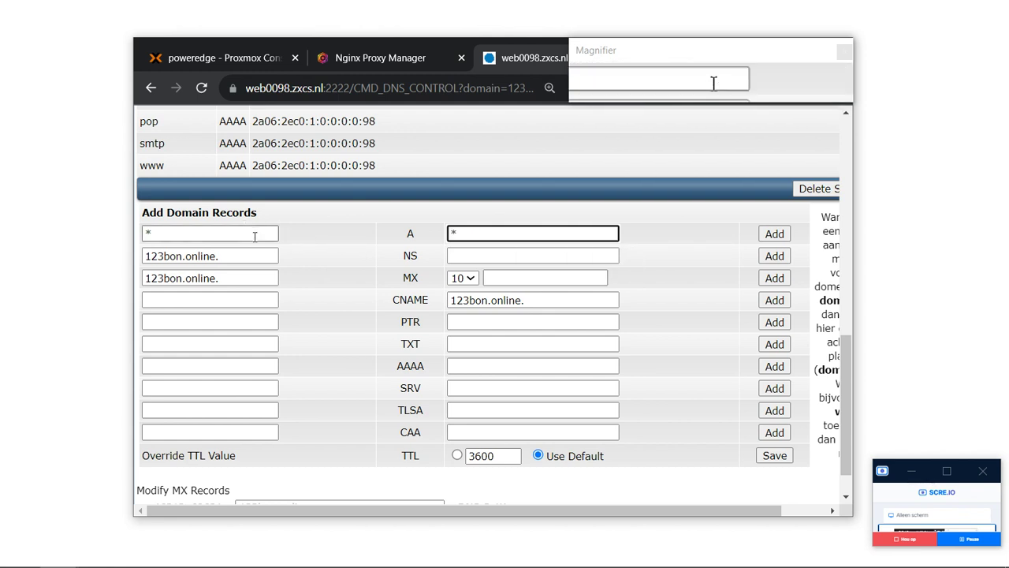
{"action": "type", "text": "123bon.online | 30-01-2025"}
{"action": "key", "text": "ctrl+a"}
{"action": "key", "text": "BackSpace"}
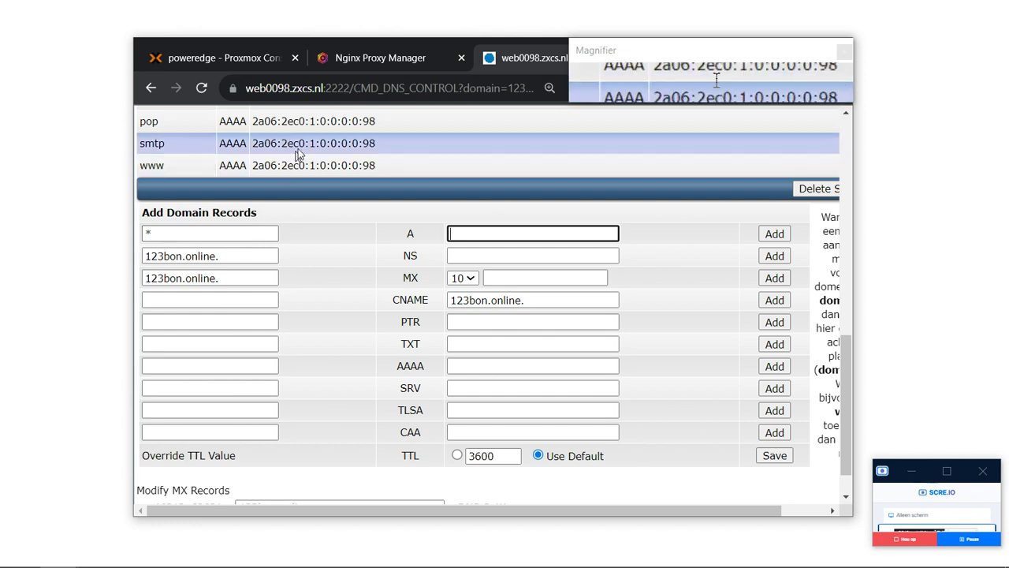
{"action": "left_click", "coordinate": [372, 55]}
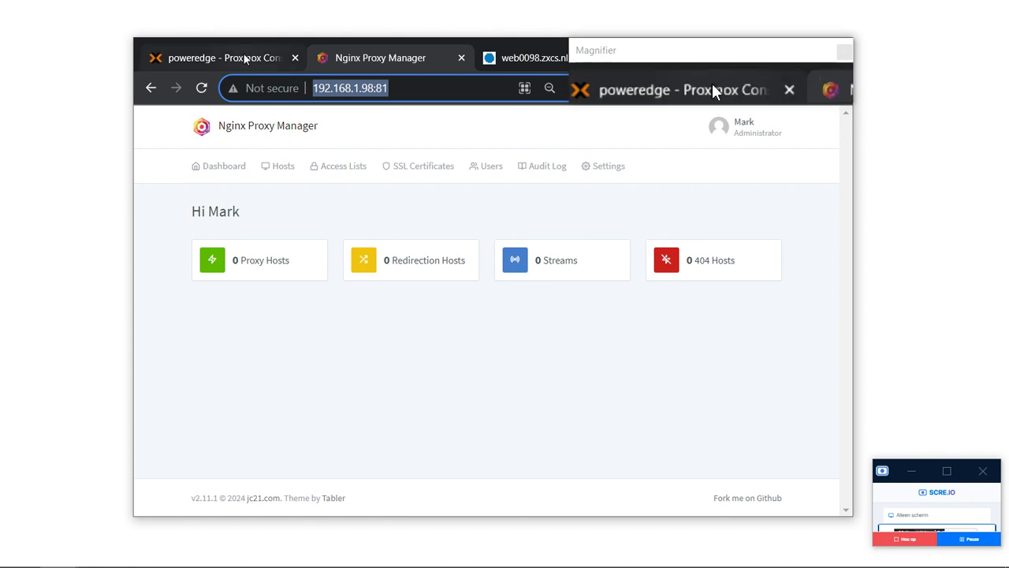
{"action": "left_click", "coordinate": [532, 57]}
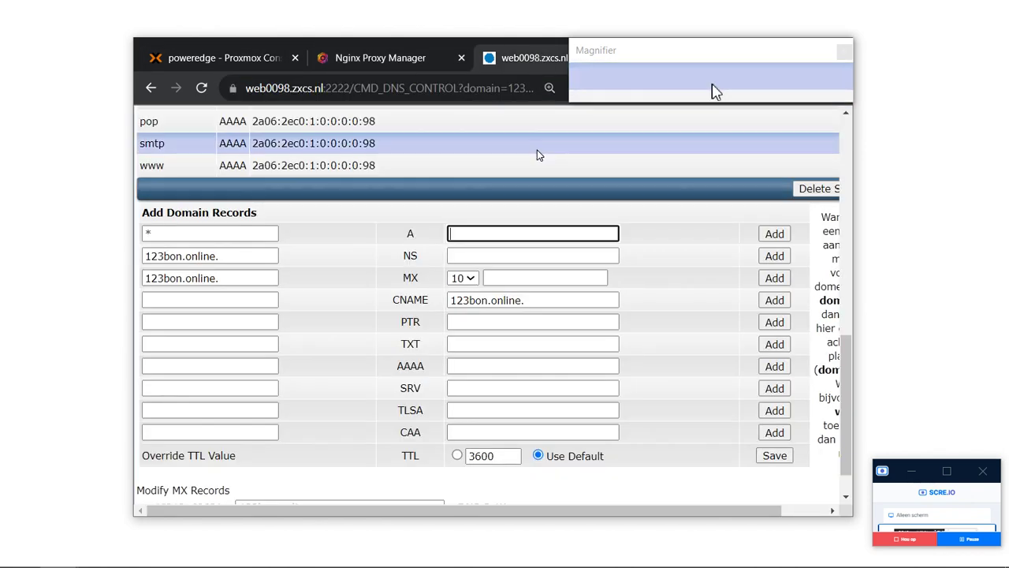
In a private window, search 'wat is mijn ip' and open ip-adres.nl.
{"action": "key", "text": "ctrl+shift+n"}
{"action": "type", "text": "w"}
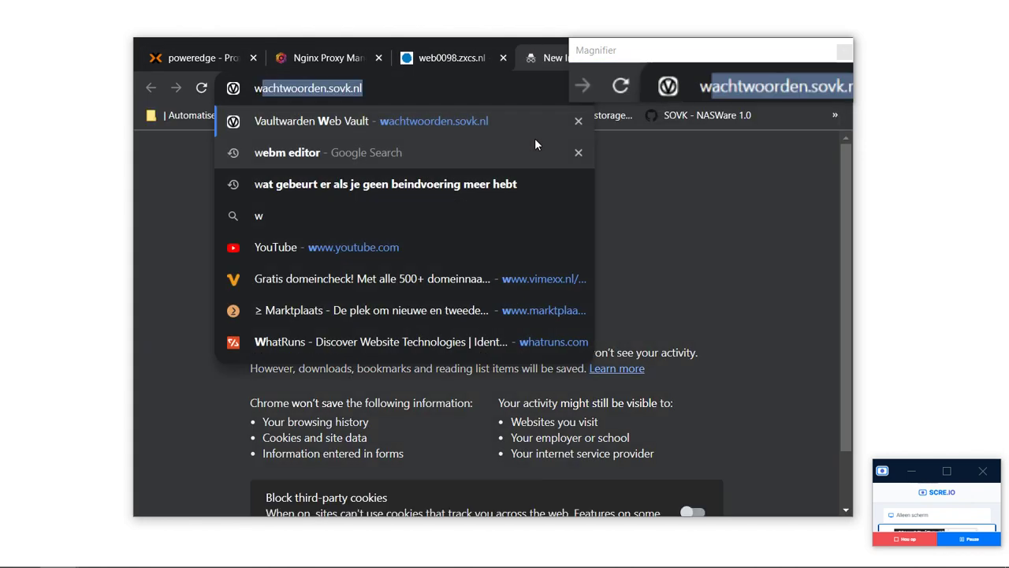
{"action": "type", "text": "ato"}
{"action": "key", "text": "BackSpace"}
{"action": "type", "text": "i"}
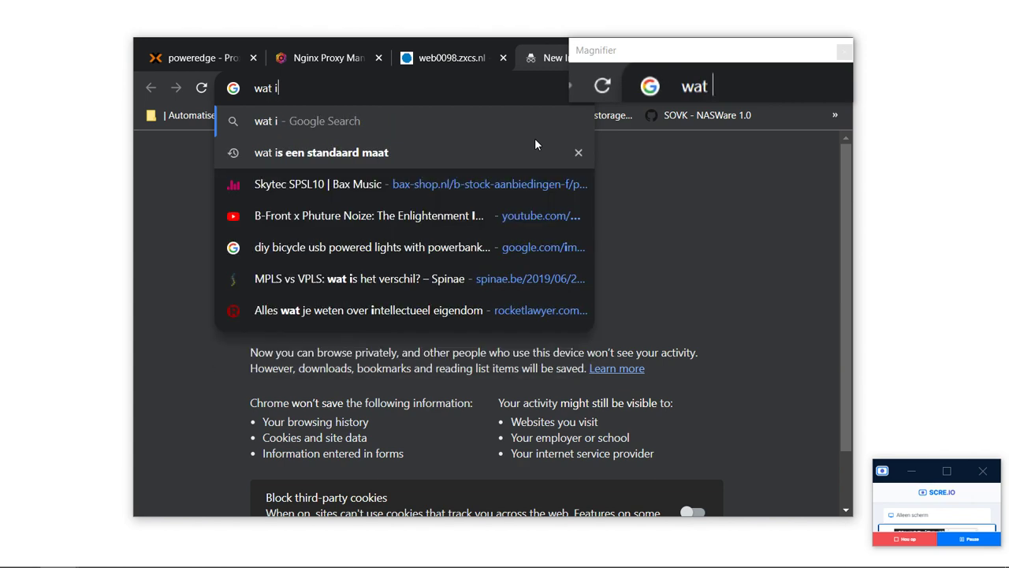
{"action": "type", "text": "s mijn ip"}
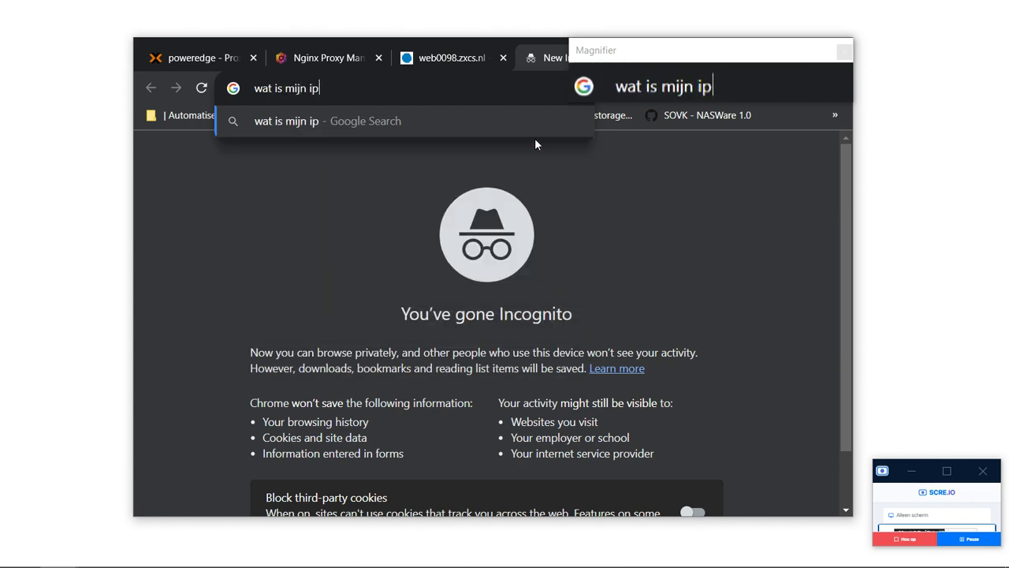
{"action": "key", "text": "Return"}
{"action": "left_click", "coordinate": [268, 284]}
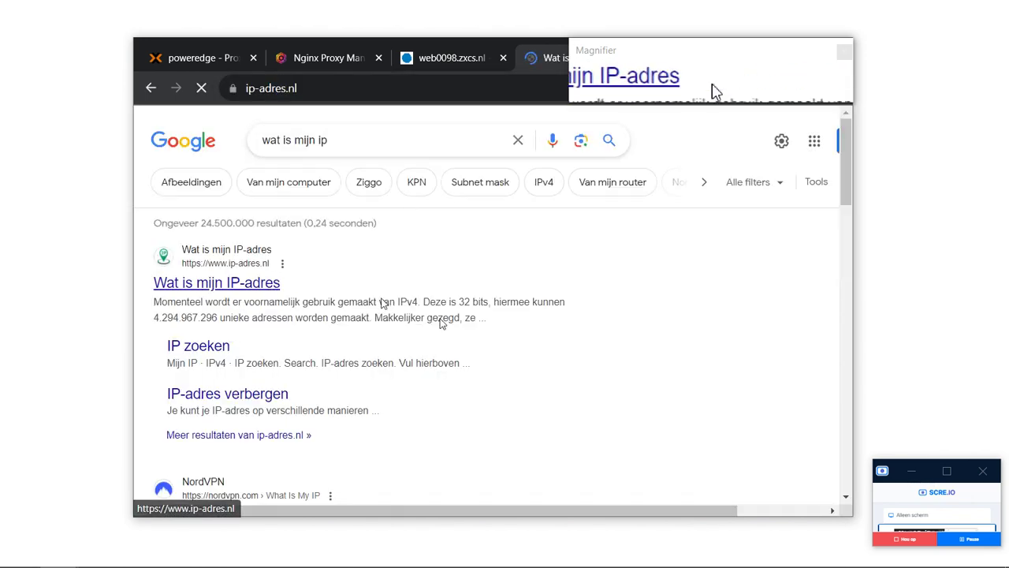
{"action": "left_click_drag", "start_coordinate": [376, 251], "coordinate": [606, 254]}
{"action": "key", "text": "ctrl+c"}
{"action": "left_click", "coordinate": [436, 81]}
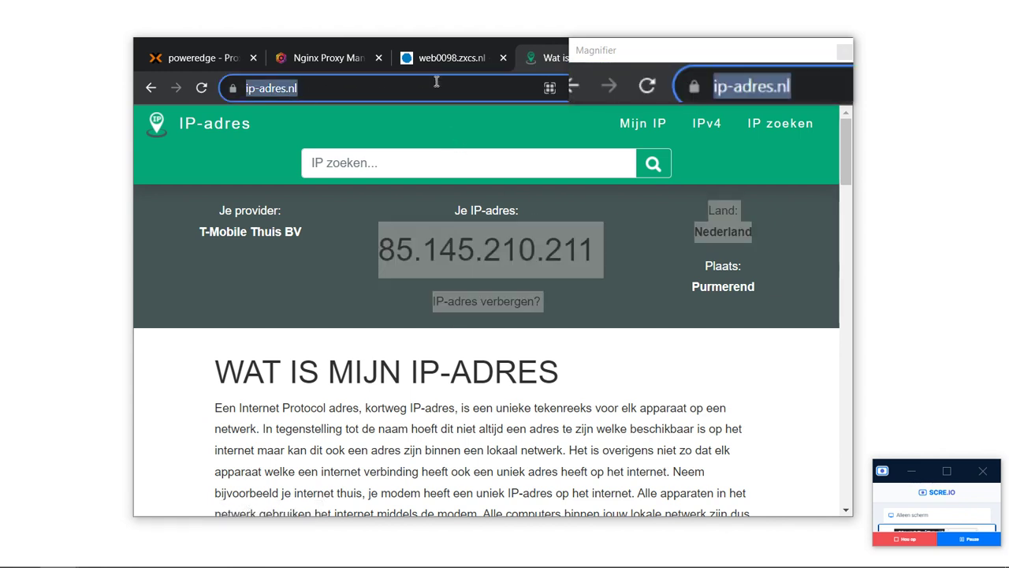
{"action": "key", "text": "ctrl+v"}
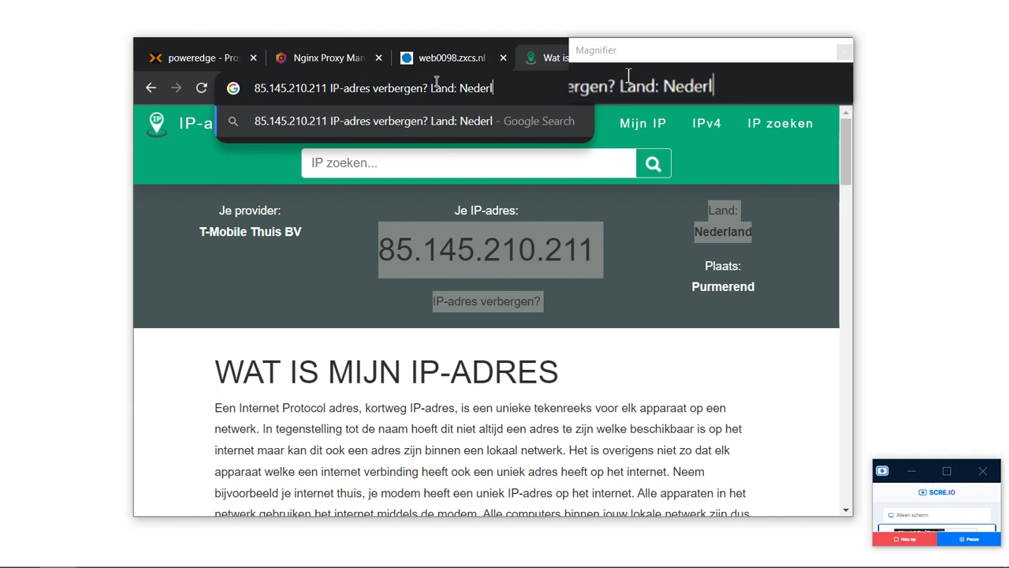
{"action": "key", "text": "BackSpace"}
{"action": "key", "text": "BackSpace"}
{"action": "key", "text": "BackSpace"}
{"action": "key", "text": "BackSpace"}
{"action": "key", "text": "BackSpace"}
{"action": "key", "text": "BackSpace"}
{"action": "key", "text": "BackSpace"}
{"action": "key", "text": "BackSpace"}
{"action": "key", "text": "BackSpace"}
{"action": "key", "text": "BackSpace"}
{"action": "key", "text": "BackSpace"}
{"action": "key", "text": "BackSpace"}
{"action": "key", "text": "BackSpace"}
{"action": "key", "text": "BackSpace"}
{"action": "key", "text": "BackSpace"}
{"action": "key", "text": "BackSpace"}
{"action": "key", "text": "BackSpace"}
{"action": "key", "text": "BackSpace"}
{"action": "key", "text": "BackSpace"}
{"action": "key", "text": "BackSpace"}
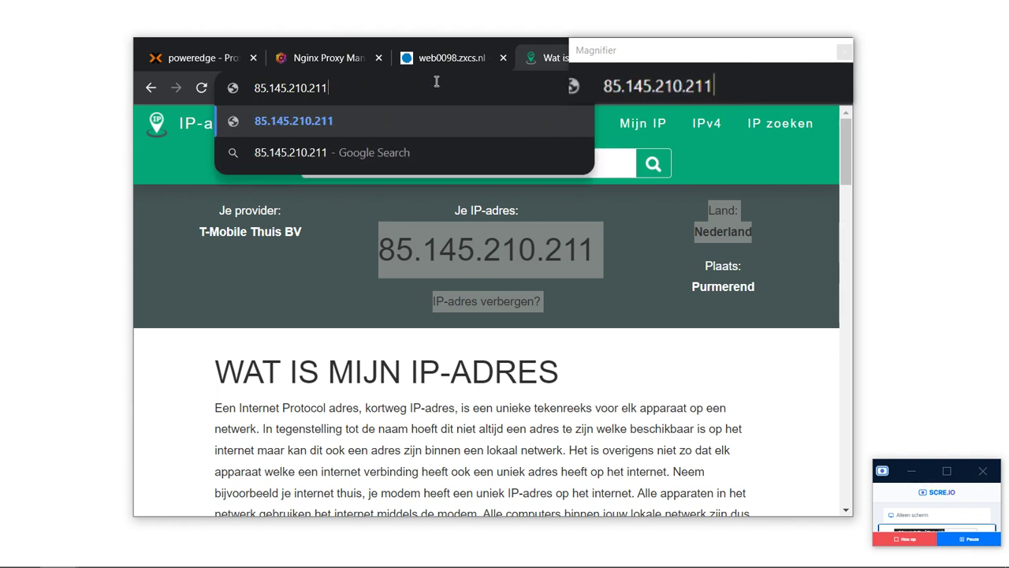
{"action": "key", "text": "ctrl+a"}
{"action": "key", "text": "ctrl+c"}
{"action": "left_click", "coordinate": [445, 58]}
{"action": "key", "text": "ctrl+v"}
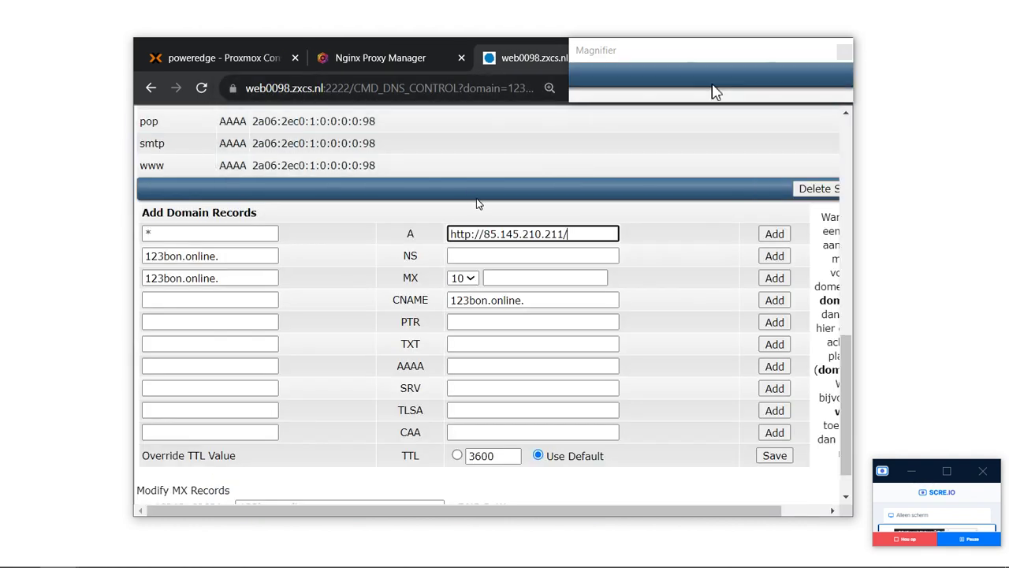
{"action": "key", "text": "BackSpace"}
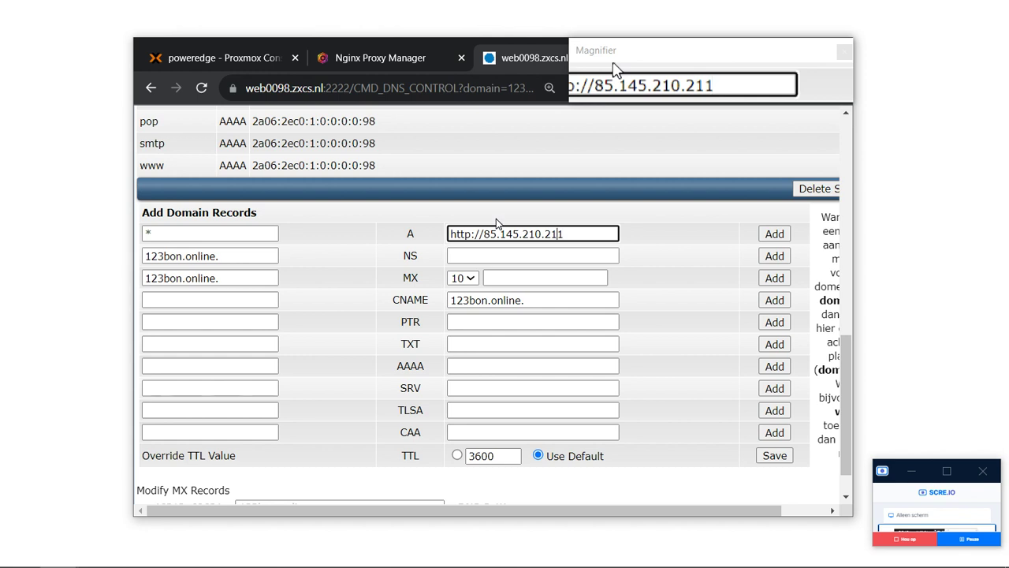
{"action": "key", "text": "Left"}
{"action": "key", "text": "Left"}
{"action": "key", "text": "Left"}
{"action": "key", "text": "Left"}
{"action": "key", "text": "Left"}
{"action": "key", "text": "Left"}
{"action": "key", "text": "Left"}
{"action": "key", "text": "Left"}
{"action": "key", "text": "Left"}
{"action": "key", "text": "Left"}
{"action": "key", "text": "Left"}
{"action": "key", "text": "Left"}
{"action": "key", "text": "Left"}
{"action": "key", "text": "Left"}
{"action": "key", "text": "BackSpace"}
{"action": "key", "text": "BackSpace"}
{"action": "key", "text": "BackSpace"}
{"action": "key", "text": "BackSpace"}
{"action": "key", "text": "BackSpace"}
{"action": "key", "text": "BackSpace"}
{"action": "key", "text": "BackSpace"}
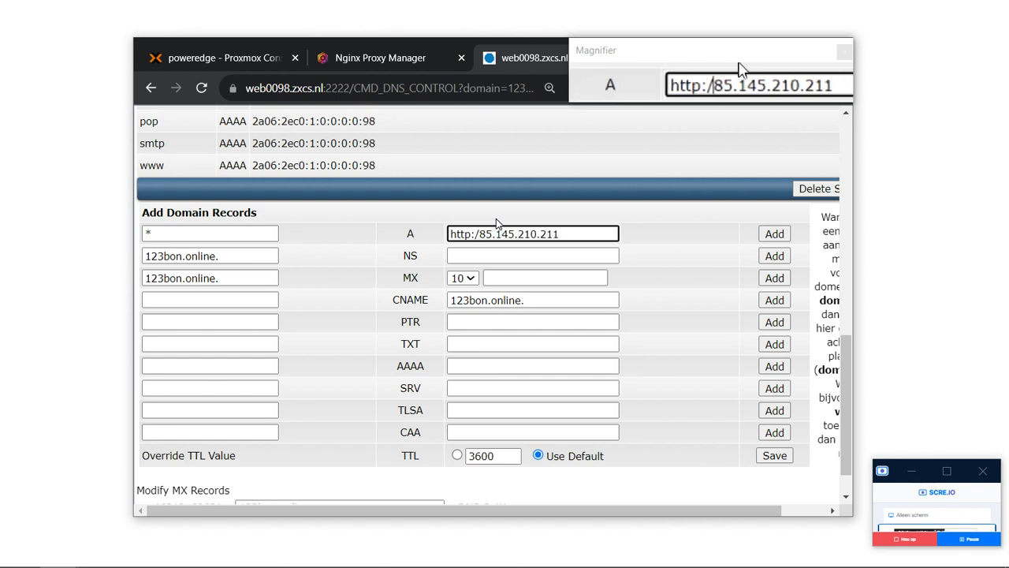
Complete the A record name as *.123bon.online.
{"action": "left_click", "coordinate": [223, 223]}
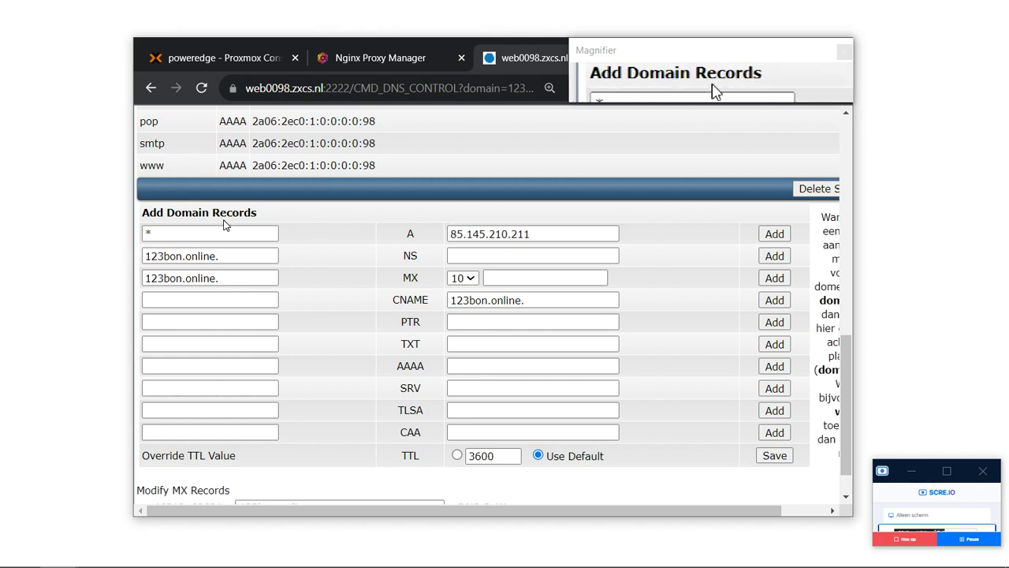
{"action": "left_click", "coordinate": [226, 238]}
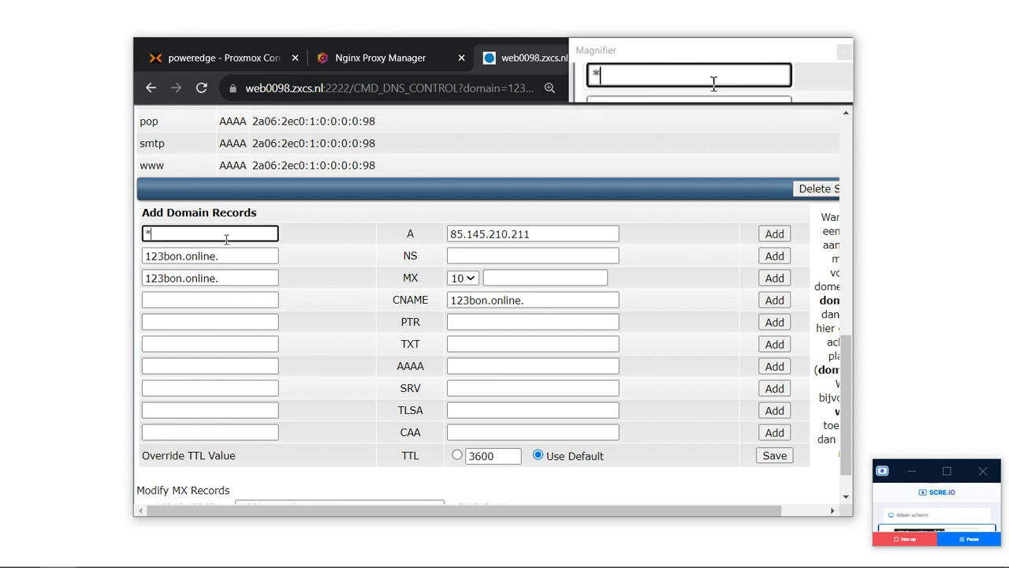
{"action": "type", "text": ".123bo"}
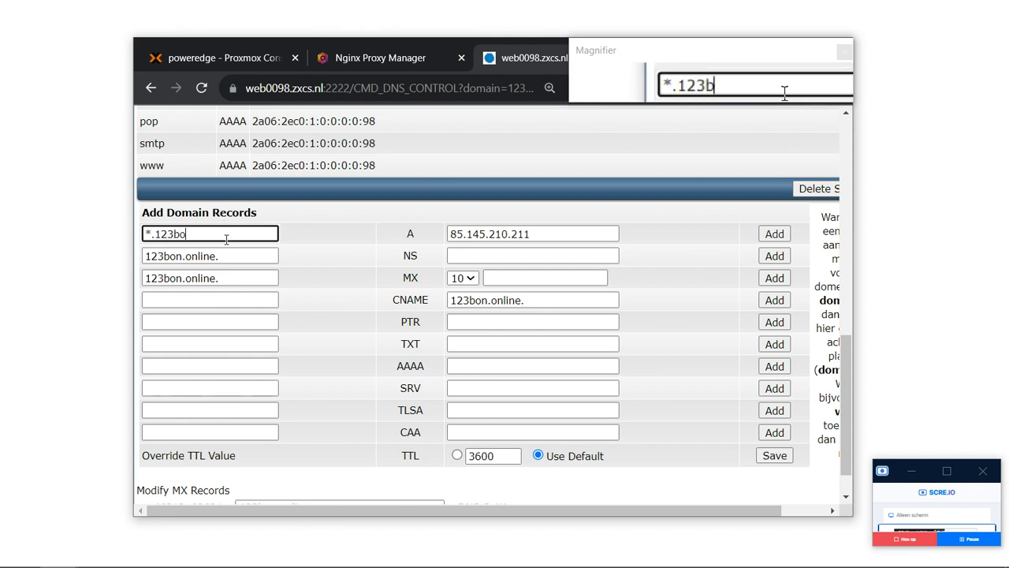
{"action": "type", "text": "n.online."}
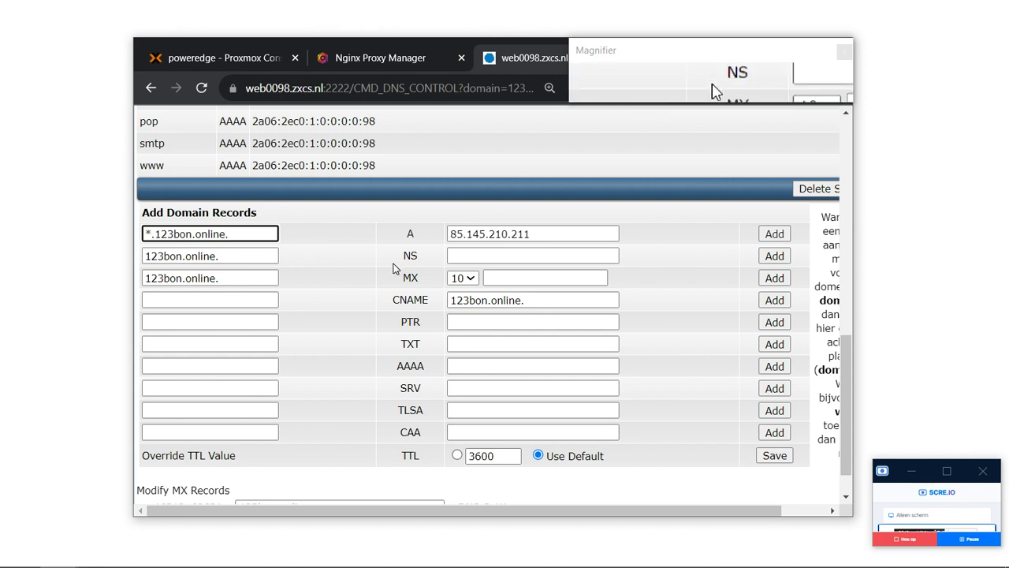
{"action": "scroll", "coordinate": [394, 269], "scroll_direction": "up", "scroll_amount": 1}
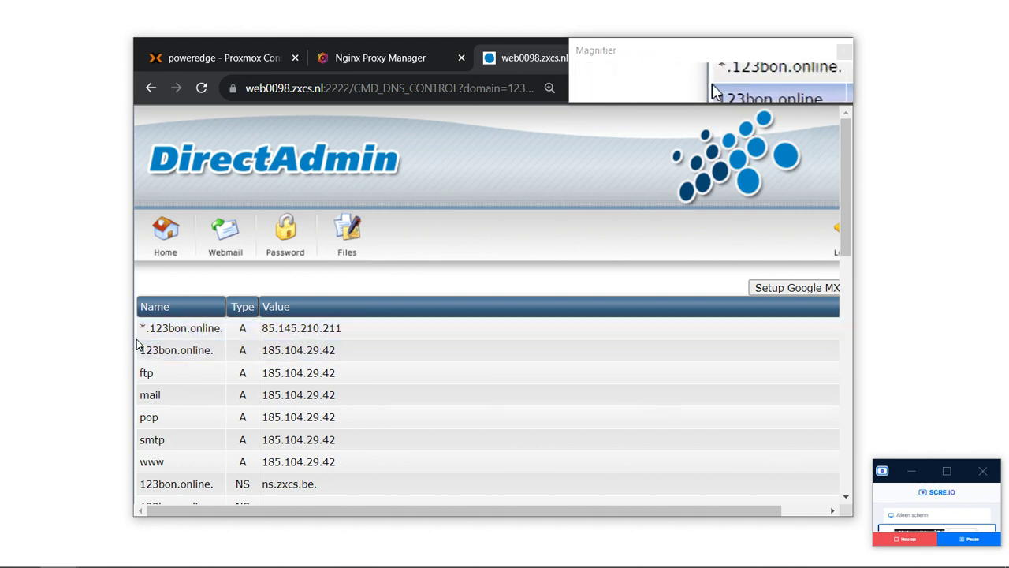
{"action": "left_click_drag", "start_coordinate": [139, 328], "coordinate": [145, 328]}
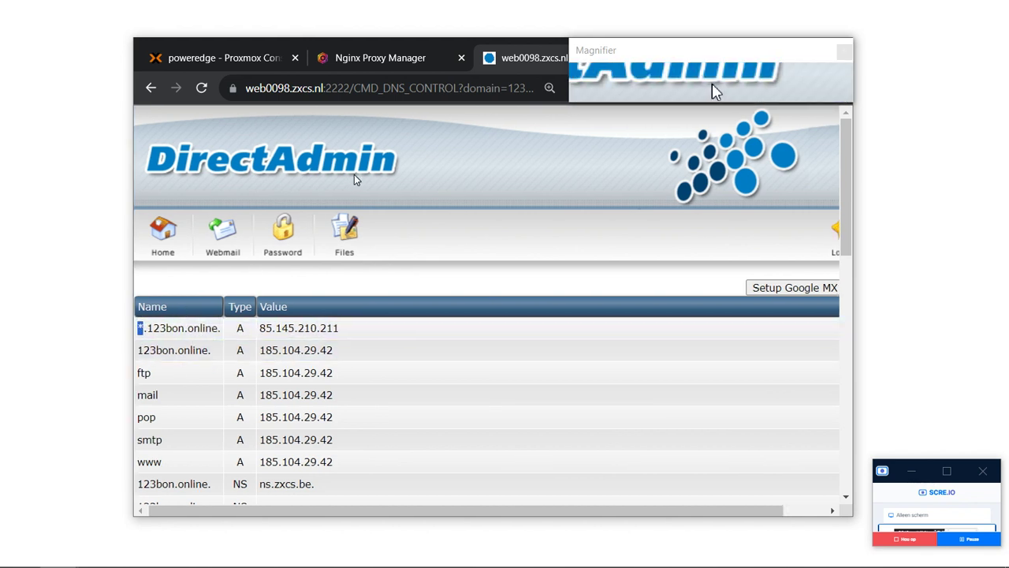
Test-load 123bon.online in the Nginx Proxy Manager tab, then go back.
{"action": "left_click", "coordinate": [422, 60]}
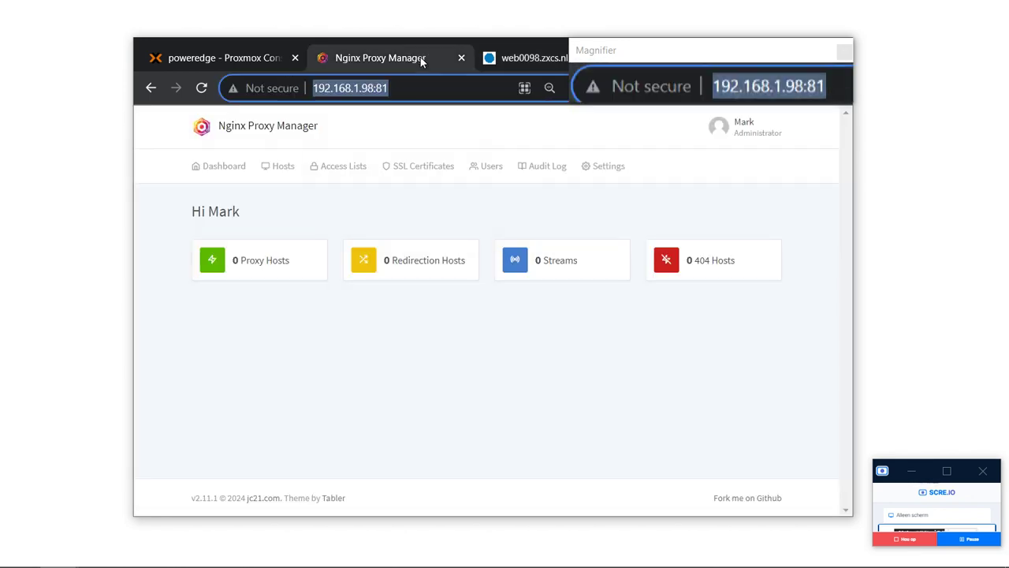
{"action": "type", "text": "123bon.online"}
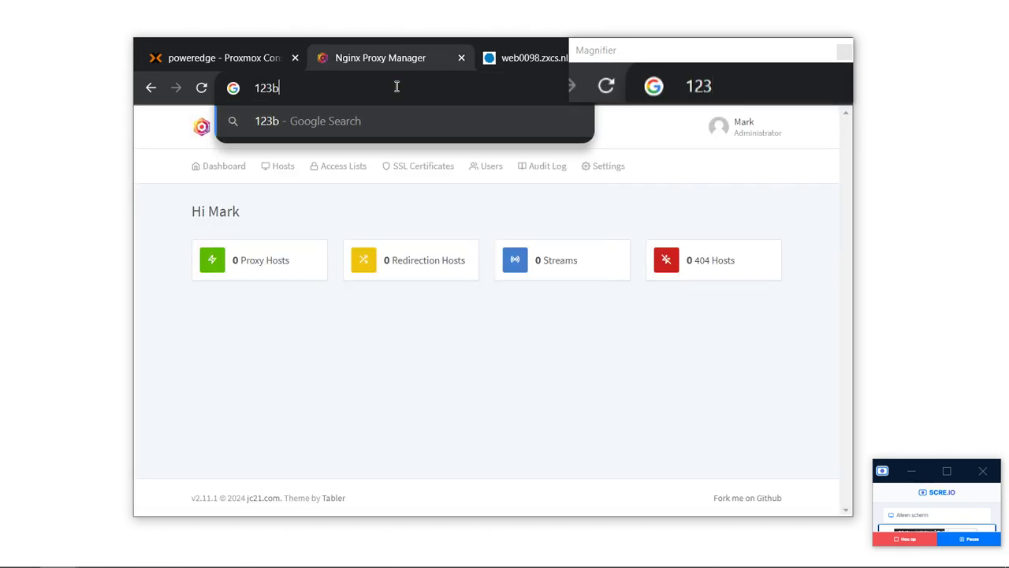
{"action": "key", "text": "Return"}
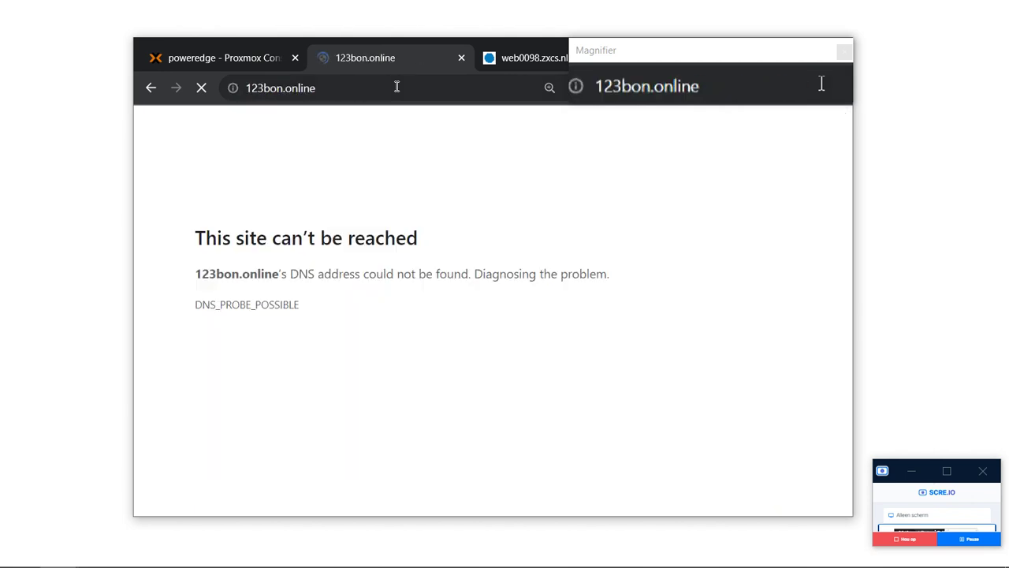
{"action": "key", "text": "alt+Left"}
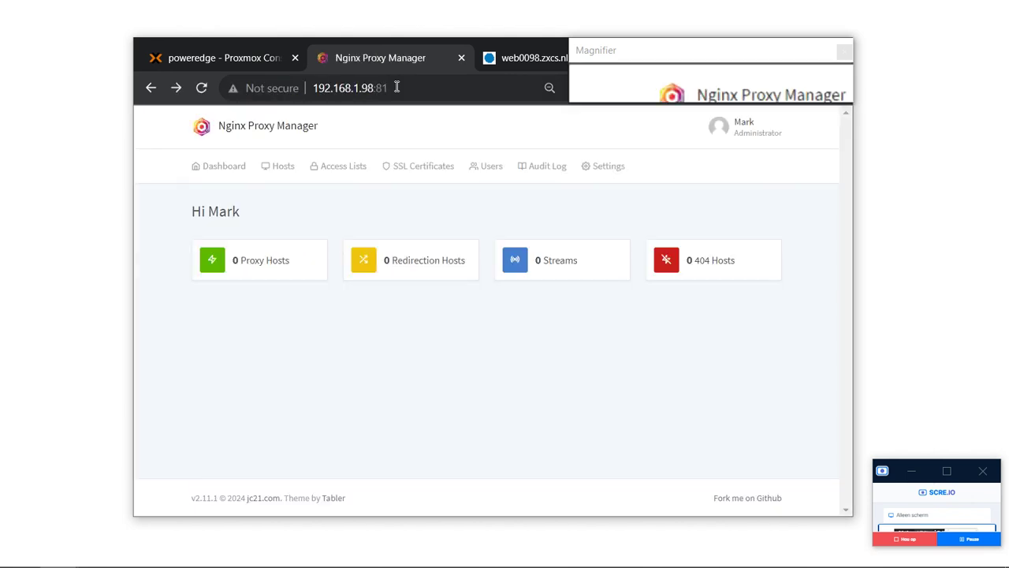
In a new private window, load a random jasfdbjas 123bon.online subdomain to test the wildcard.
{"action": "key", "text": "ctrl+shift+n"}
{"action": "type", "text": "123bon."}
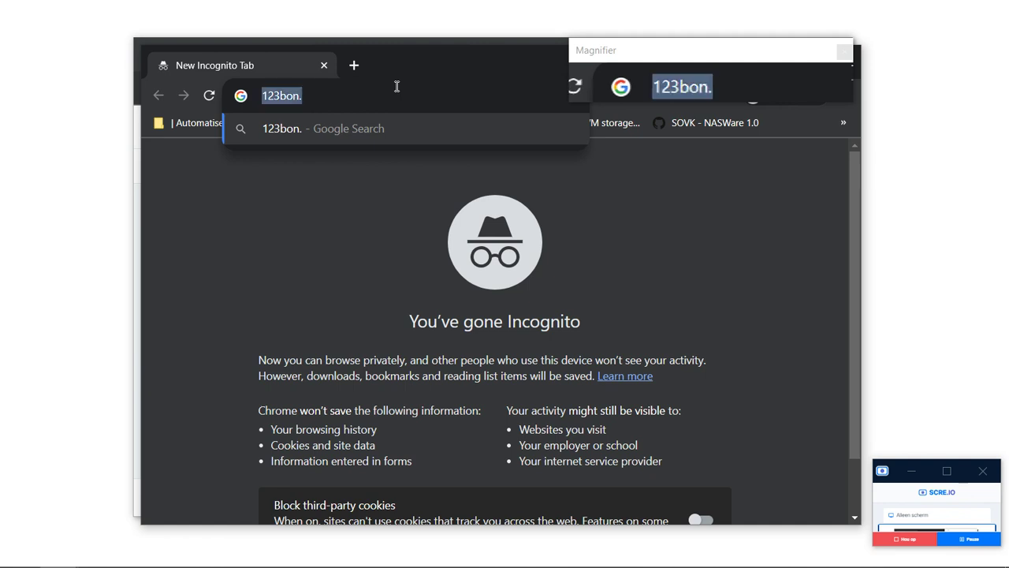
{"action": "type", "text": "jasfdbjasd."}
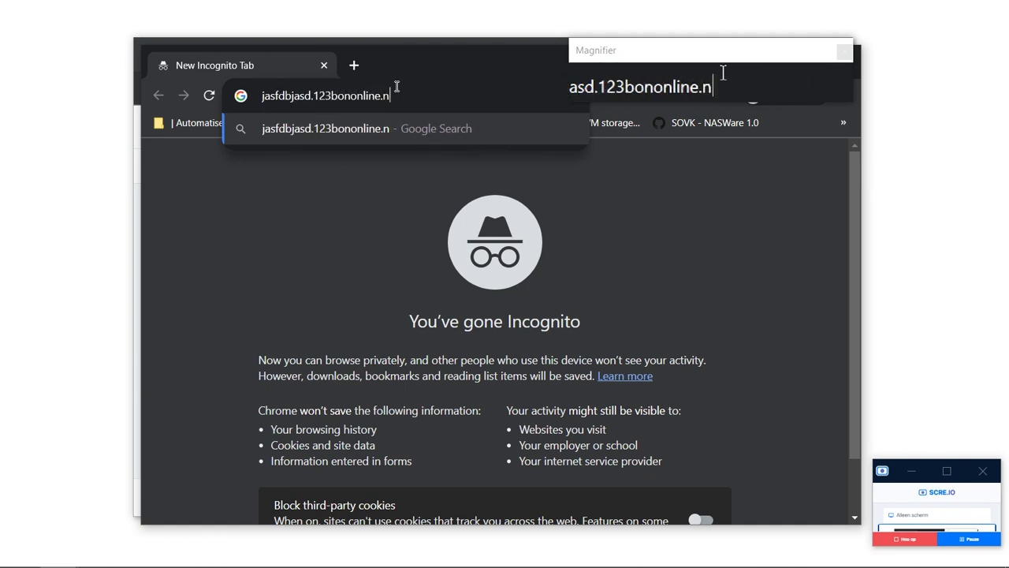
{"action": "key", "text": "BackSpace"}
{"action": "key", "text": "BackSpace"}
{"action": "key", "text": "BackSpace"}
{"action": "key", "text": "BackSpace"}
{"action": "key", "text": "BackSpace"}
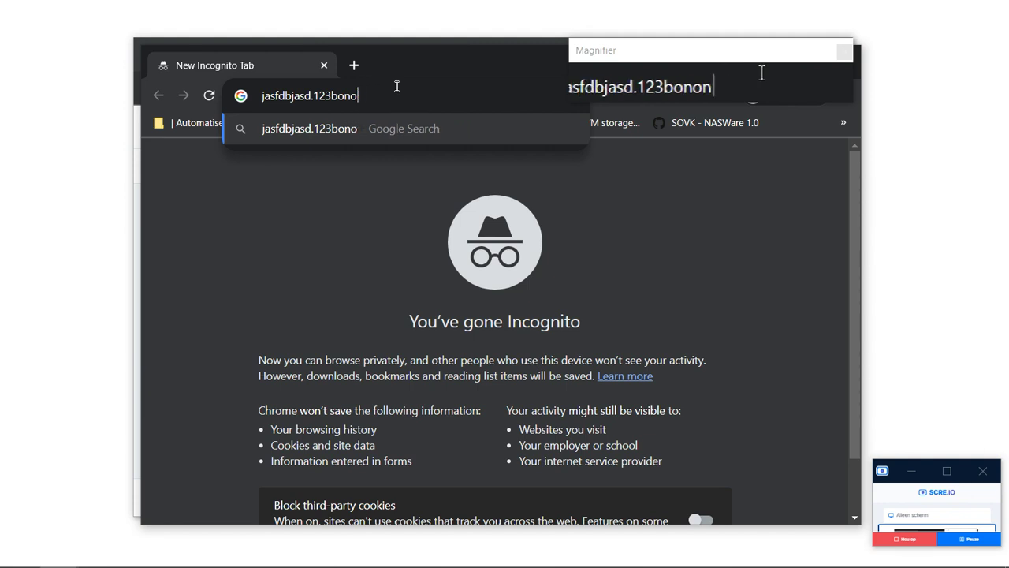
{"action": "type", "text": "online"}
{"action": "key", "text": "Return"}
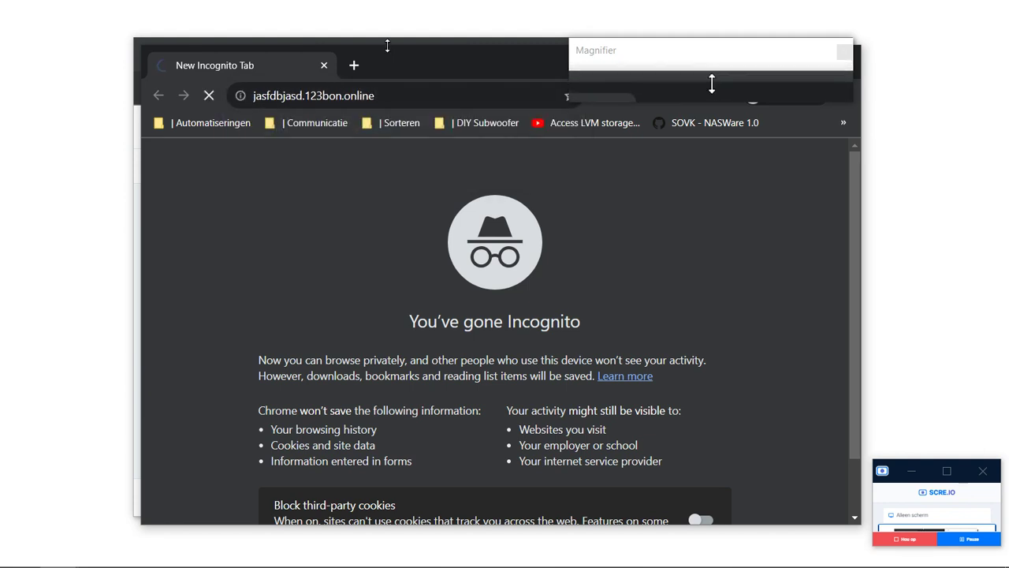
Move the private window aside and try entering a 123 address in the regular window.
{"action": "left_click_drag", "start_coordinate": [387, 45], "coordinate": [391, 123]}
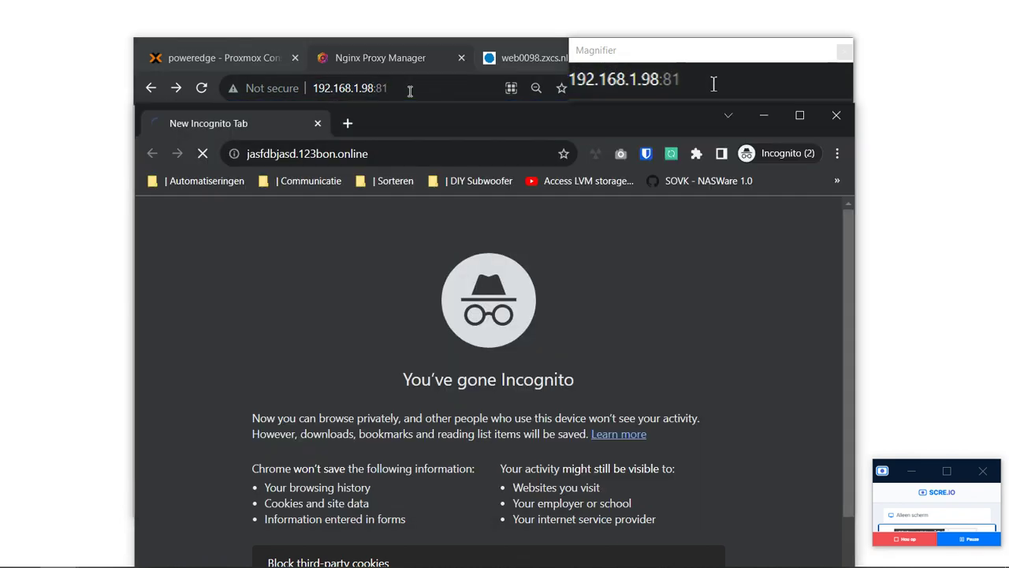
{"action": "left_click", "coordinate": [410, 91]}
{"action": "type", "text": "12"}
{"action": "key", "text": "ctrl+a"}
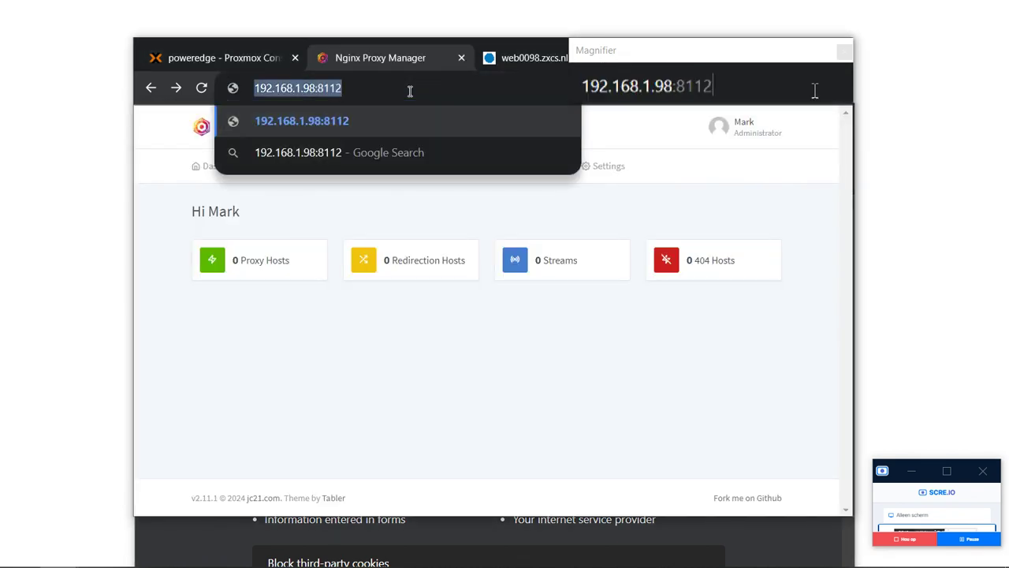
{"action": "type", "text": "123n"}
{"action": "key", "text": "BackSpace"}
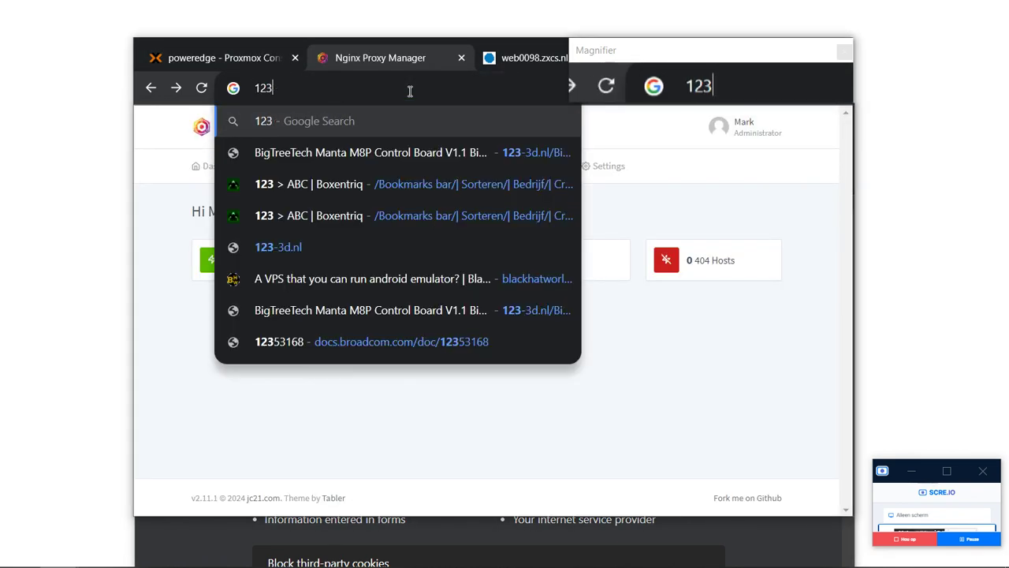
{"action": "type", "text": "n"}
{"action": "key", "text": "alt+Tab"}
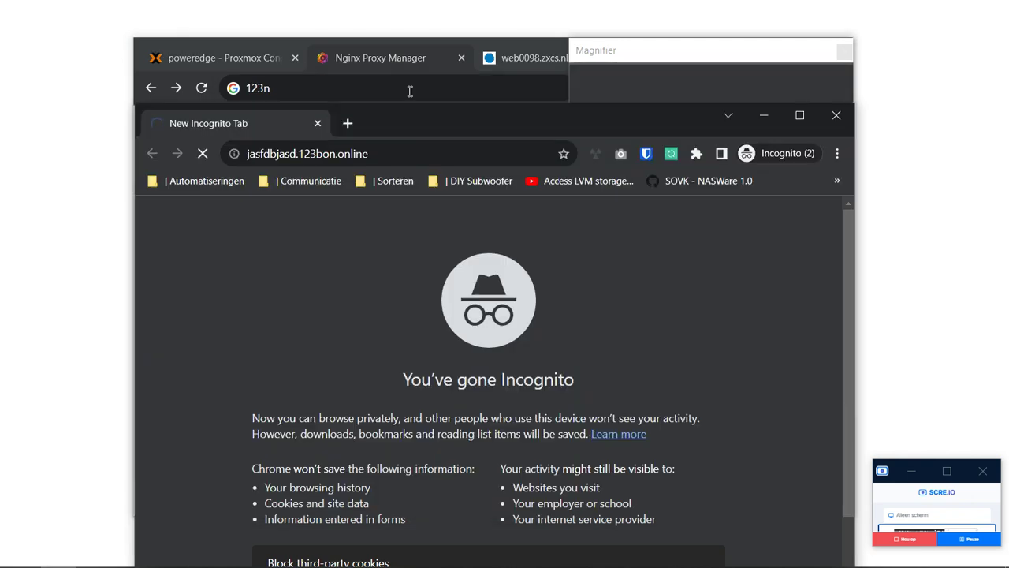
Load 123bononline.nl in the private window, then retry it with an sf/ prefix.
{"action": "left_click", "coordinate": [432, 153]}
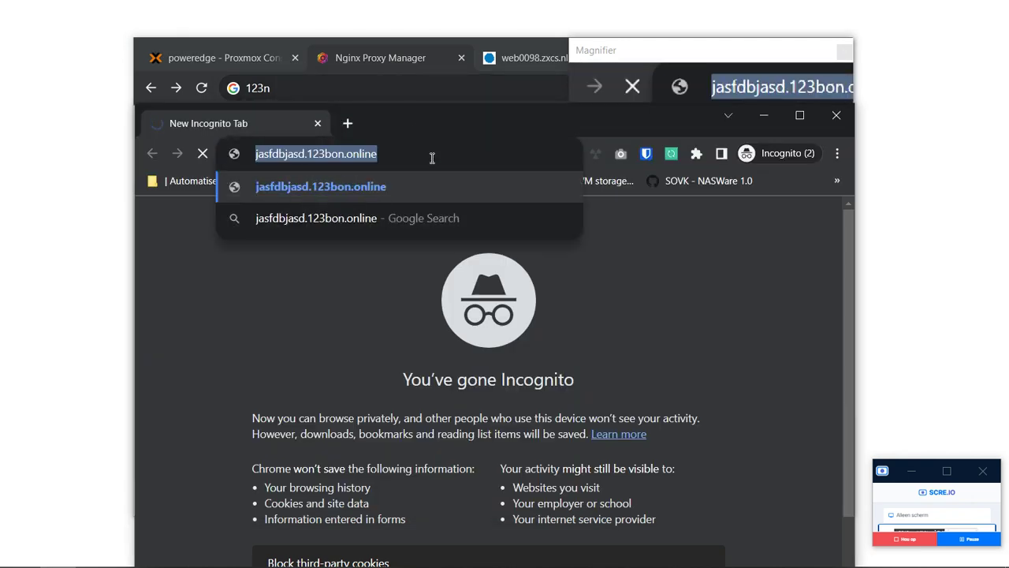
{"action": "type", "text": "12"}
{"action": "key", "text": "BackSpace"}
{"action": "type", "text": "23bon"}
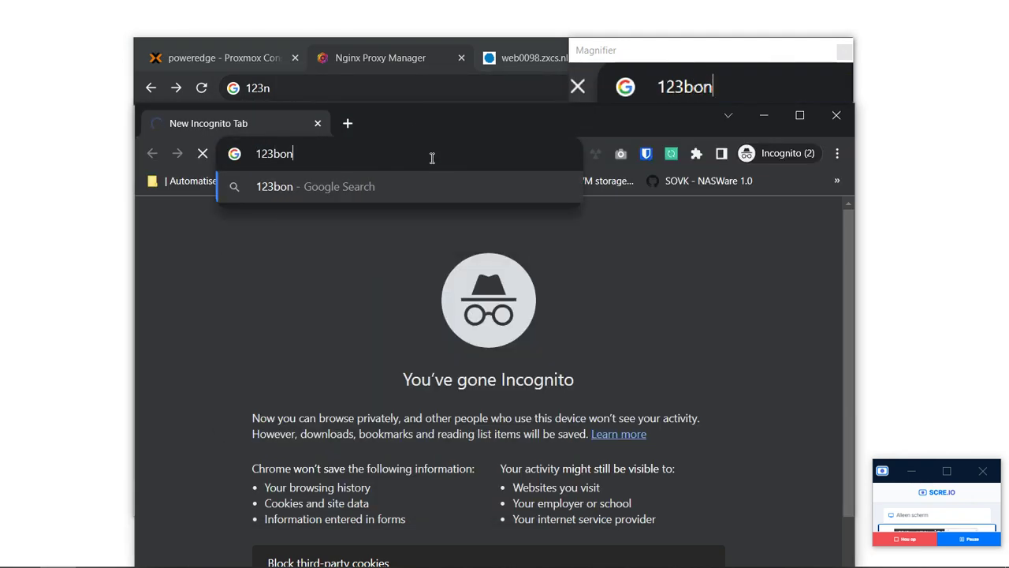
{"action": "type", "text": "online.nl"}
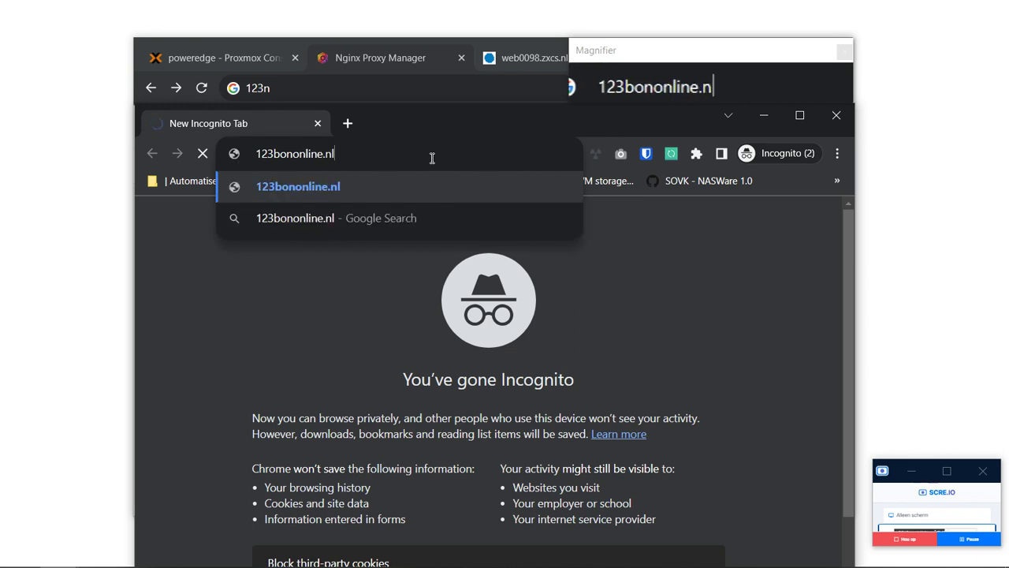
{"action": "key", "text": "Return"}
{"action": "left_click", "coordinate": [443, 155]}
{"action": "key", "text": "Home"}
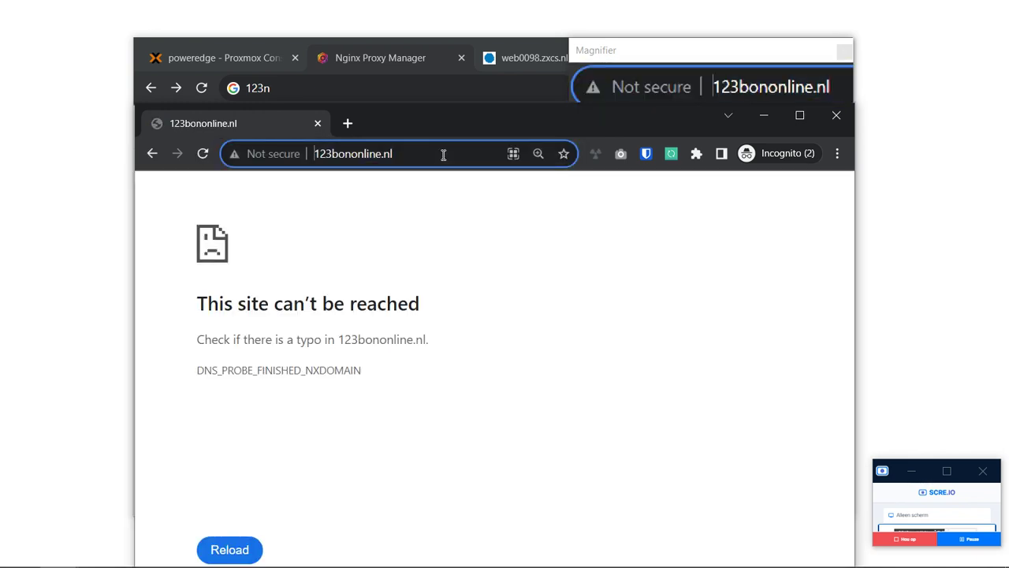
{"action": "type", "text": "sf/"}
{"action": "key", "text": "Return"}
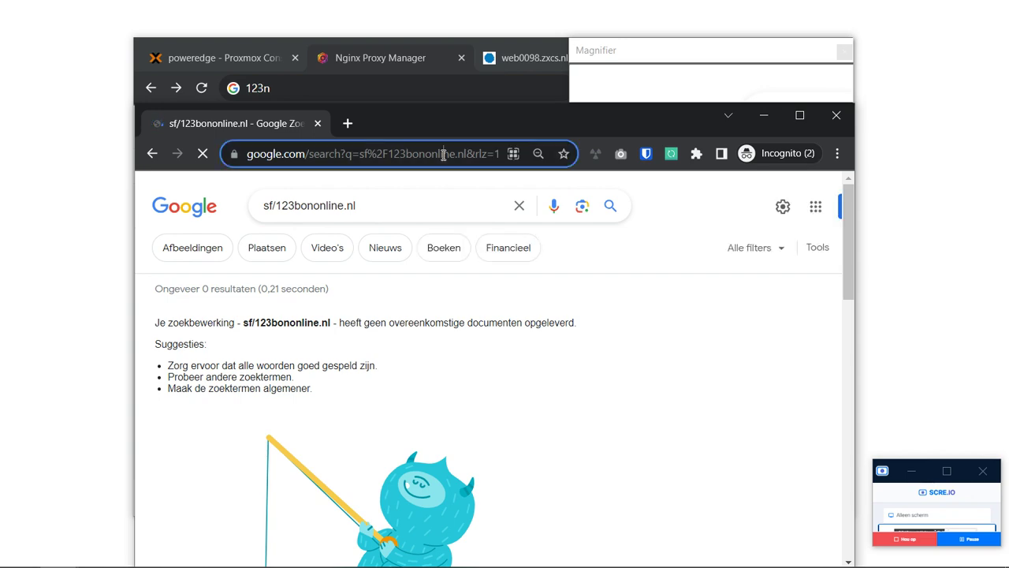
Load something.123bononline.nl in the private window.
{"action": "left_click", "coordinate": [443, 155]}
{"action": "type", "text": "123"}
{"action": "key", "text": "BackSpace"}
{"action": "key", "text": "BackSpace"}
{"action": "key", "text": "BackSpace"}
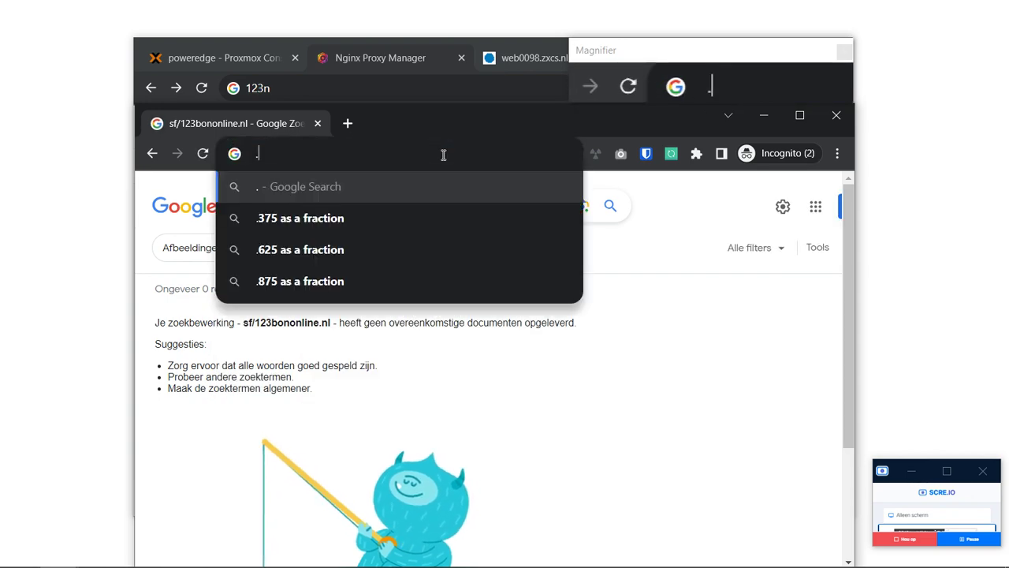
{"action": "type", "text": "somethon"}
{"action": "key", "text": "BackSpace"}
{"action": "key", "text": "BackSpace"}
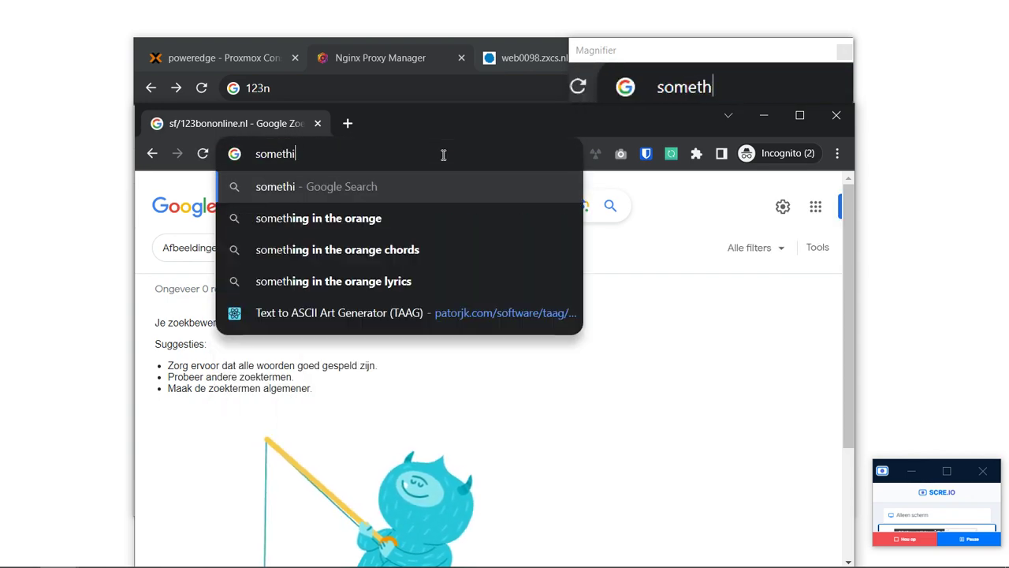
{"action": "type", "text": "ing.123b"}
{"action": "type", "text": "ononline."}
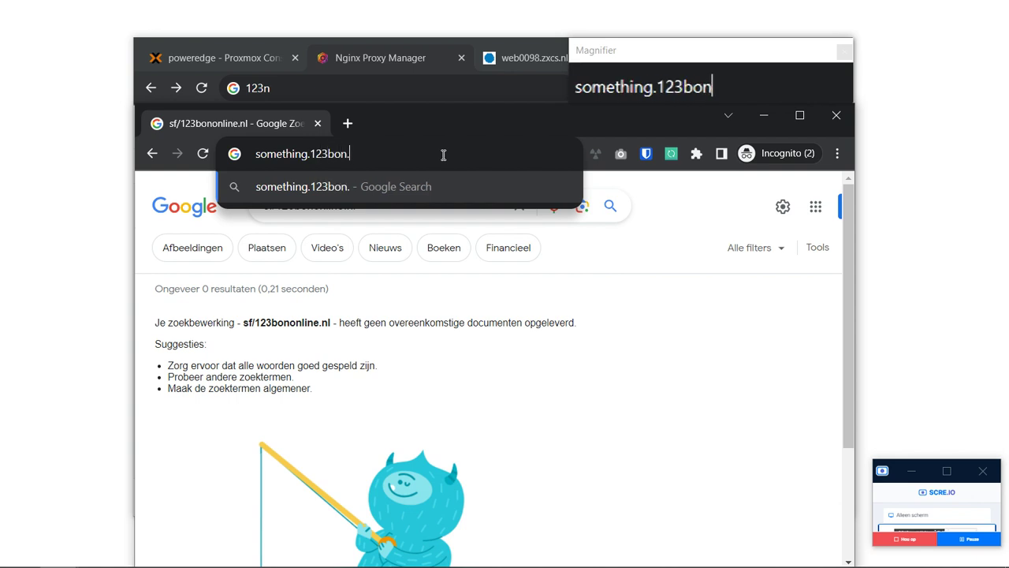
{"action": "type", "text": "nl"}
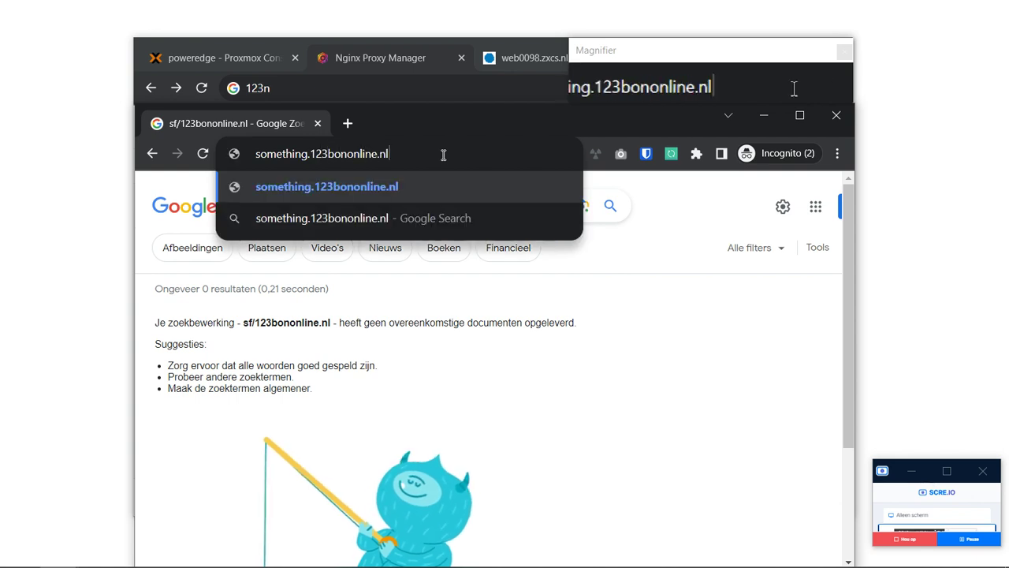
{"action": "key", "text": "Return"}
Replace the domain ending with .onine and resubmit the address.
{"action": "left_click_drag", "start_coordinate": [414, 120], "coordinate": [411, 86]}
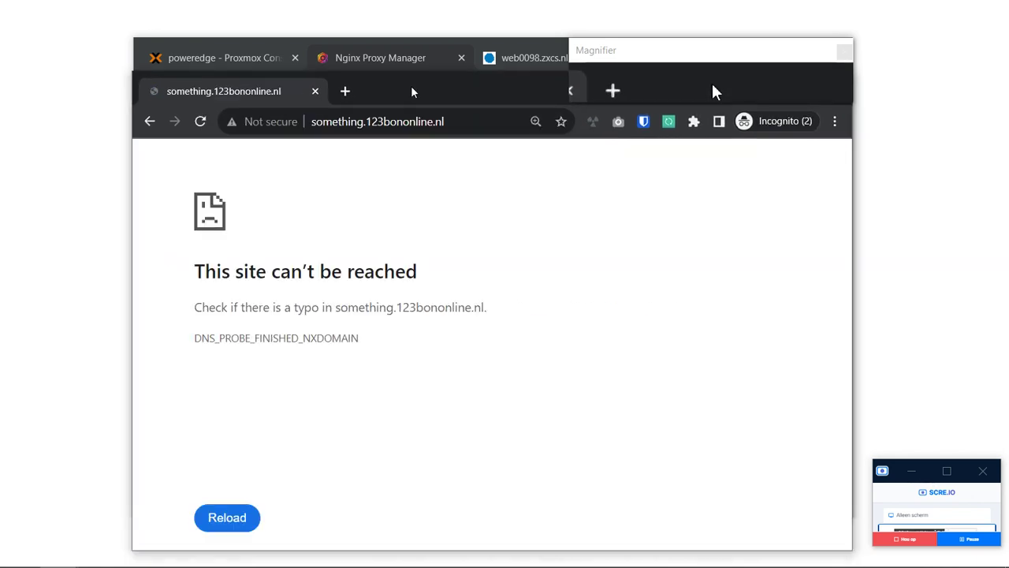
{"action": "left_click_drag", "start_coordinate": [406, 120], "coordinate": [604, 144]}
{"action": "type", "text": ".onine"}
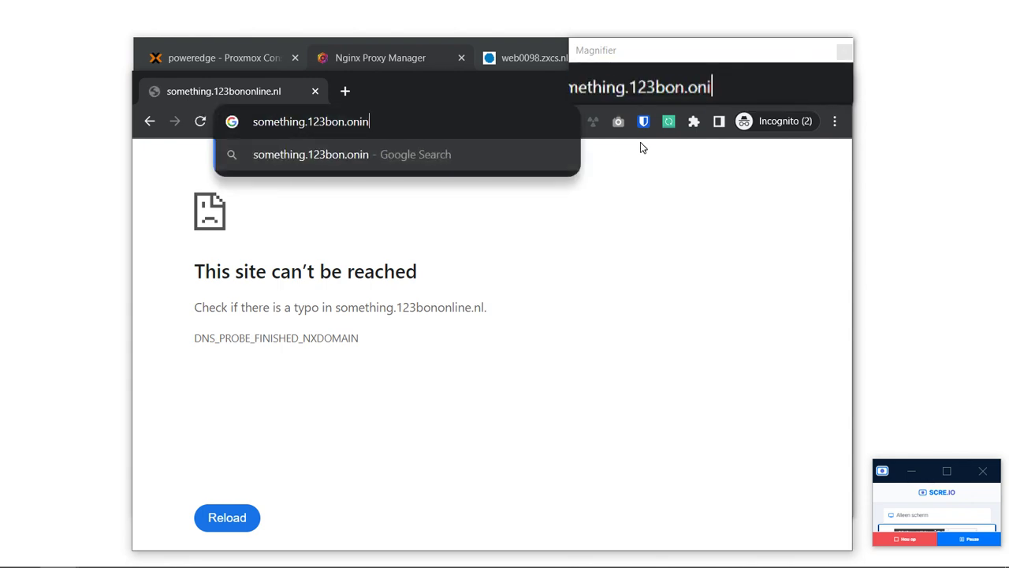
{"action": "key", "text": "Return"}
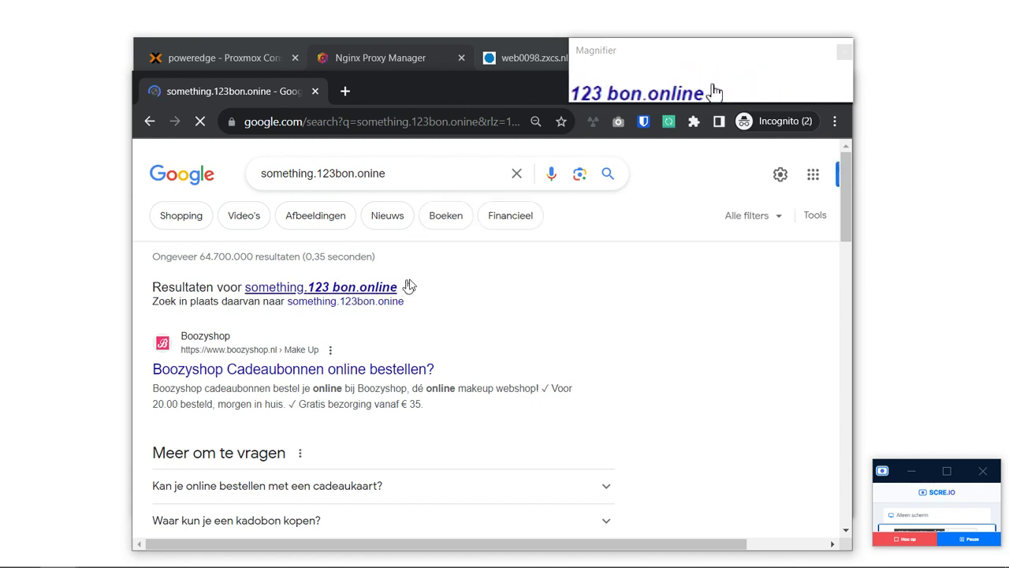
Enter something.123bon.online in the address bar, which shows Google search results.
{"action": "left_click", "coordinate": [403, 123]}
{"action": "type", "text": "s"}
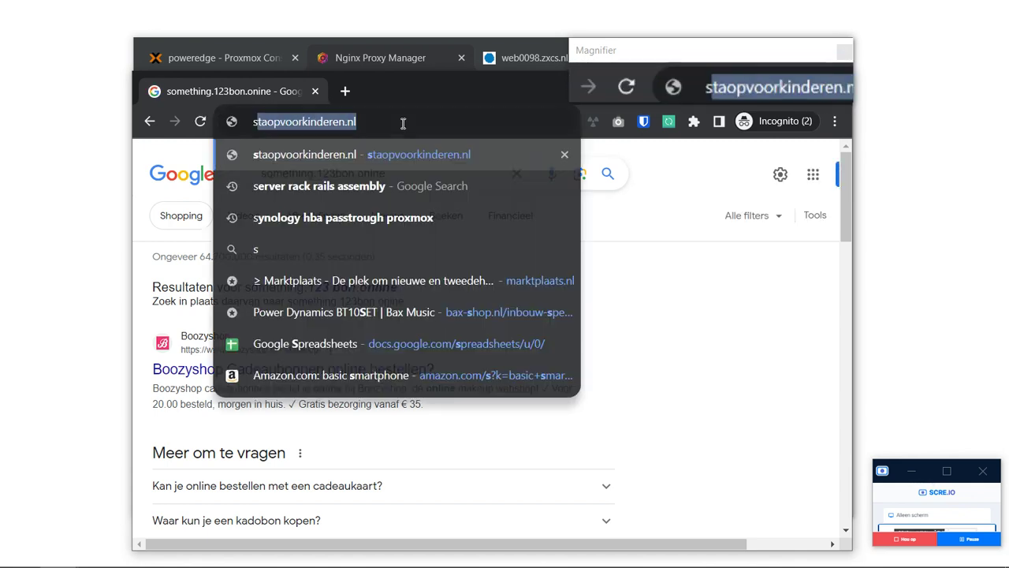
{"action": "type", "text": "omething.123bono"}
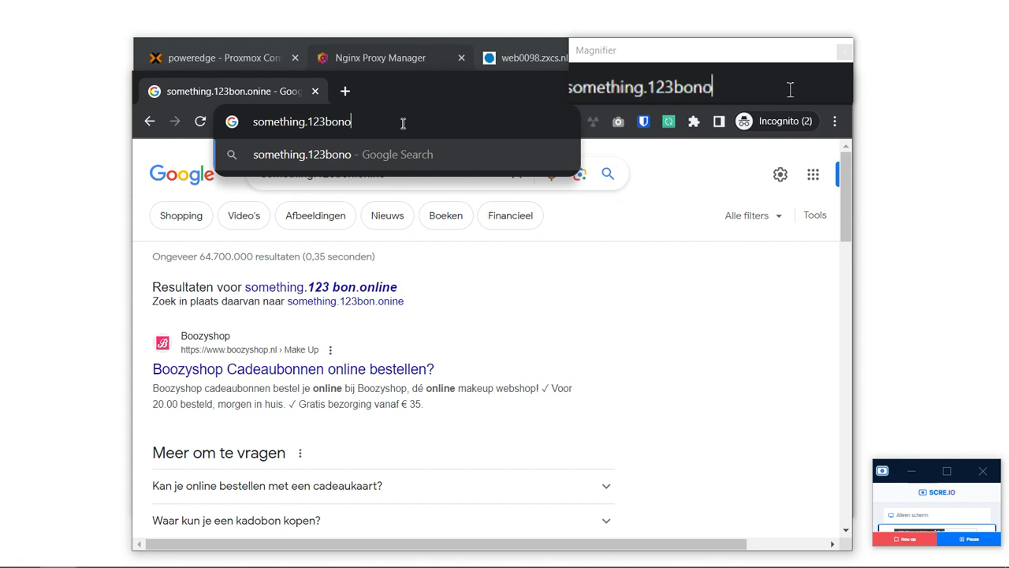
{"action": "key", "text": "BackSpace"}
{"action": "type", "text": ".online"}
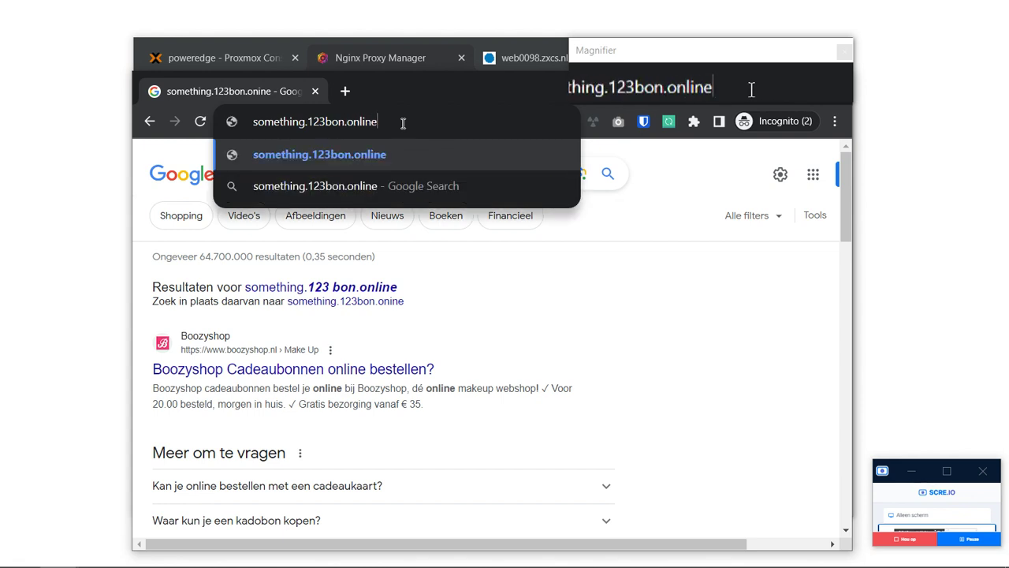
{"action": "key", "text": "Return"}
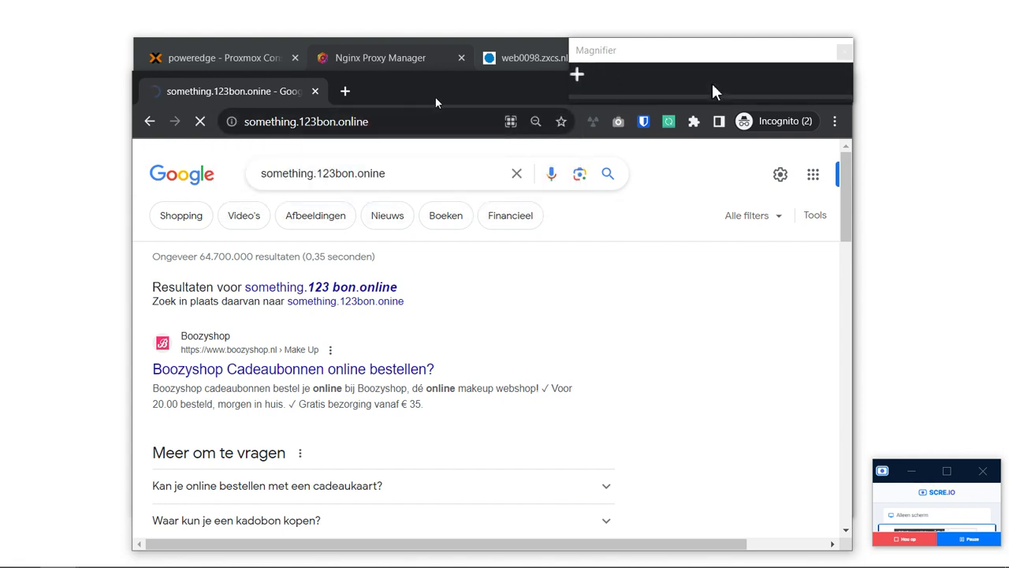
Check the DirectAdmin DNS records, then return to the Google search results.
{"action": "left_click", "coordinate": [491, 59]}
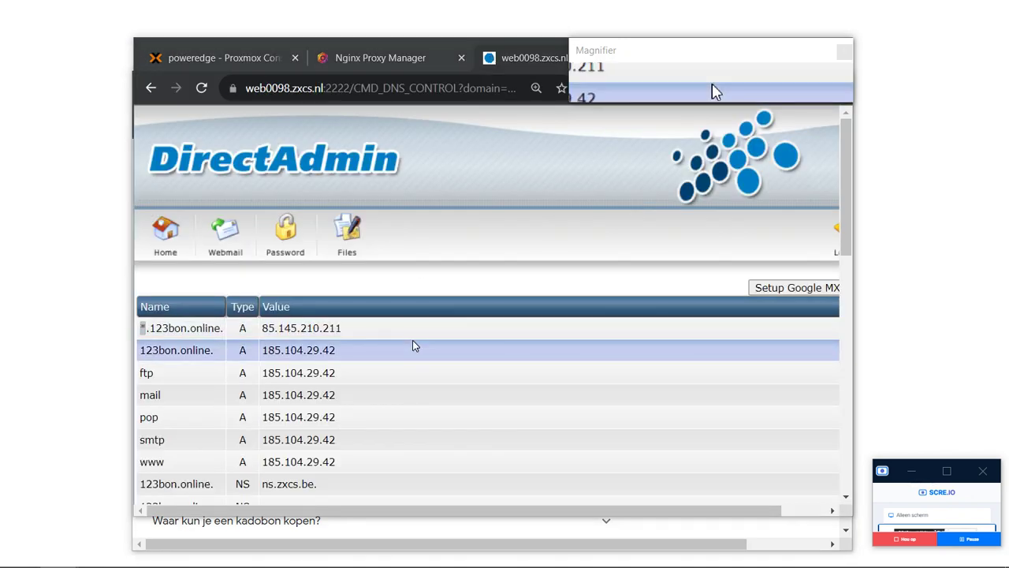
{"action": "key", "text": "alt+Tab"}
{"action": "key", "text": "alt+Tab"}
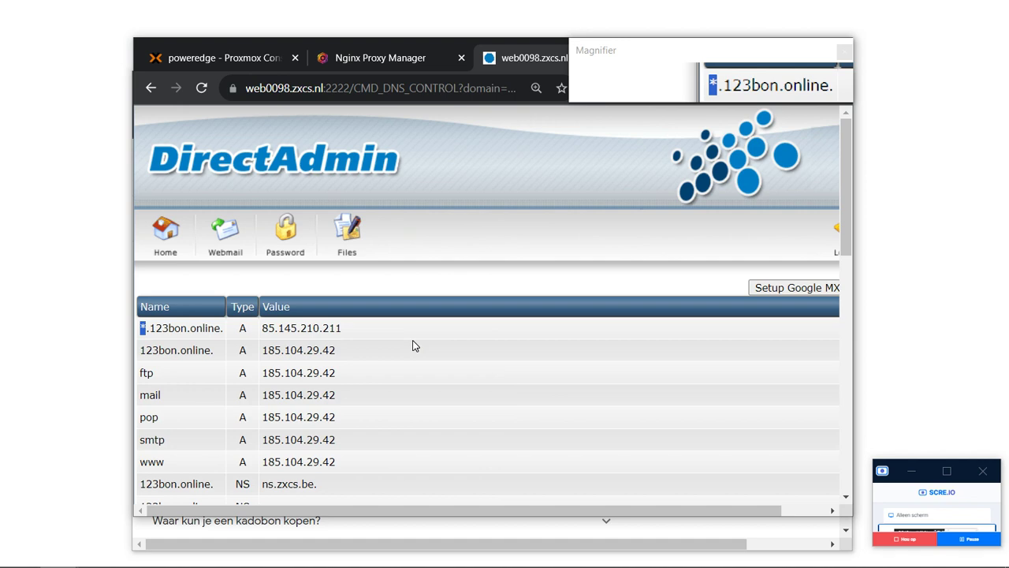
{"action": "left_click", "coordinate": [414, 346]}
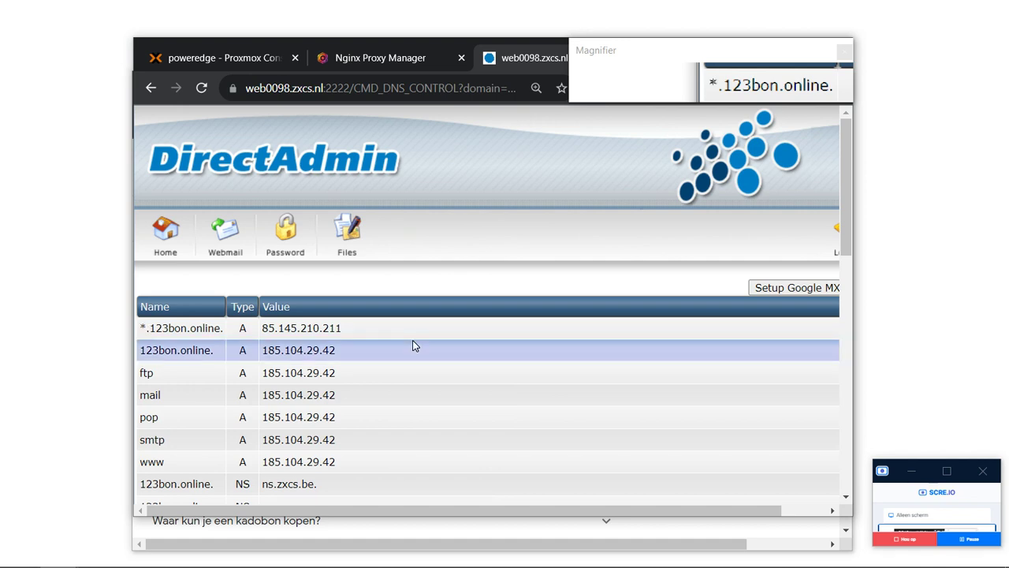
{"action": "scroll", "coordinate": [414, 345], "scroll_direction": "down", "scroll_amount": 7}
{"action": "key", "text": "alt+Tab"}
{"action": "key", "text": "alt+Tab"}
{"action": "scroll", "coordinate": [414, 346], "scroll_direction": "down", "scroll_amount": 3}
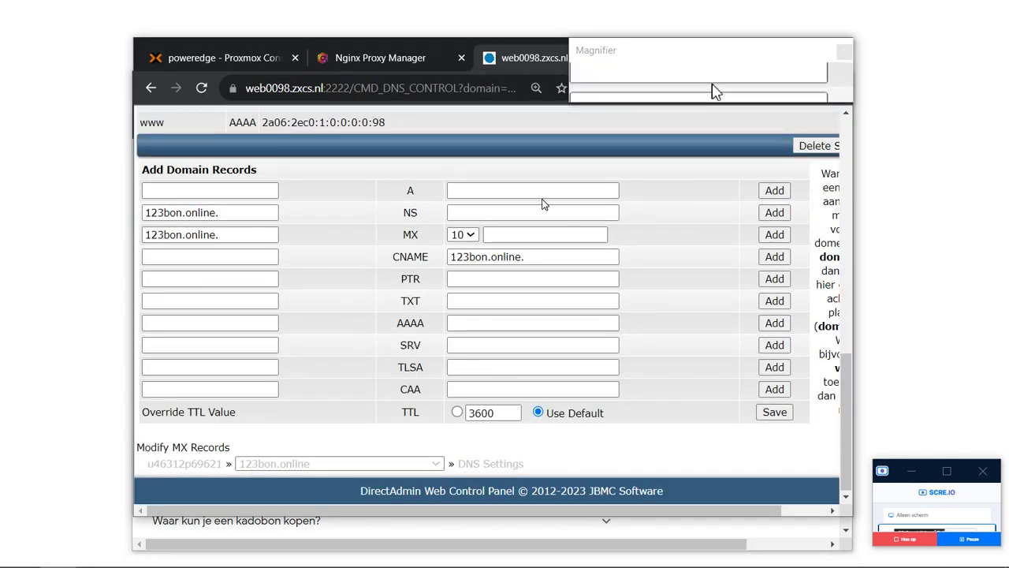
{"action": "scroll", "coordinate": [542, 203], "scroll_direction": "up", "scroll_amount": 10}
{"action": "key", "text": "alt+Tab"}
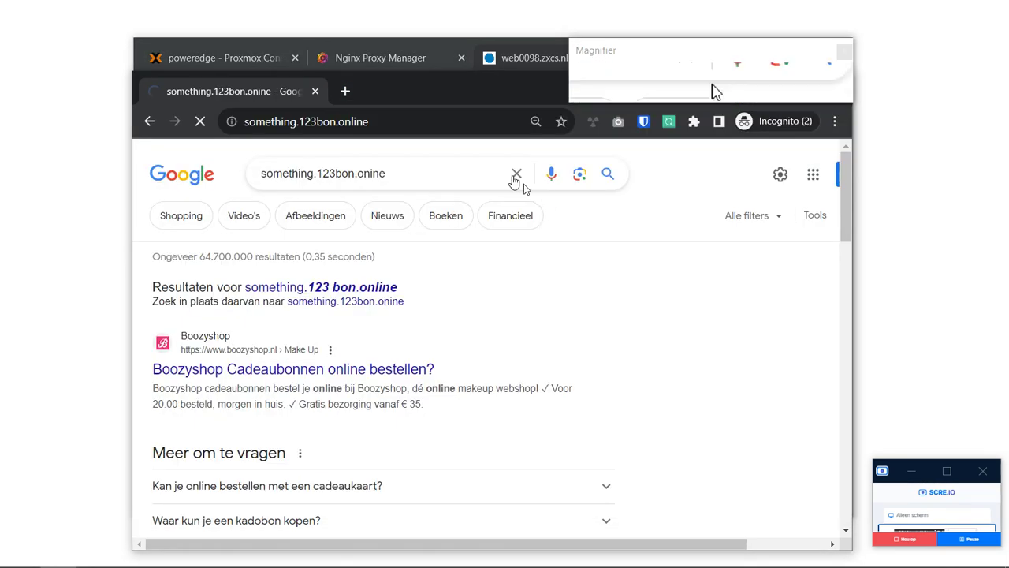
Start a new proxy host in Nginx Proxy Manager with domain something.123bon.online.
{"action": "left_click", "coordinate": [378, 58]}
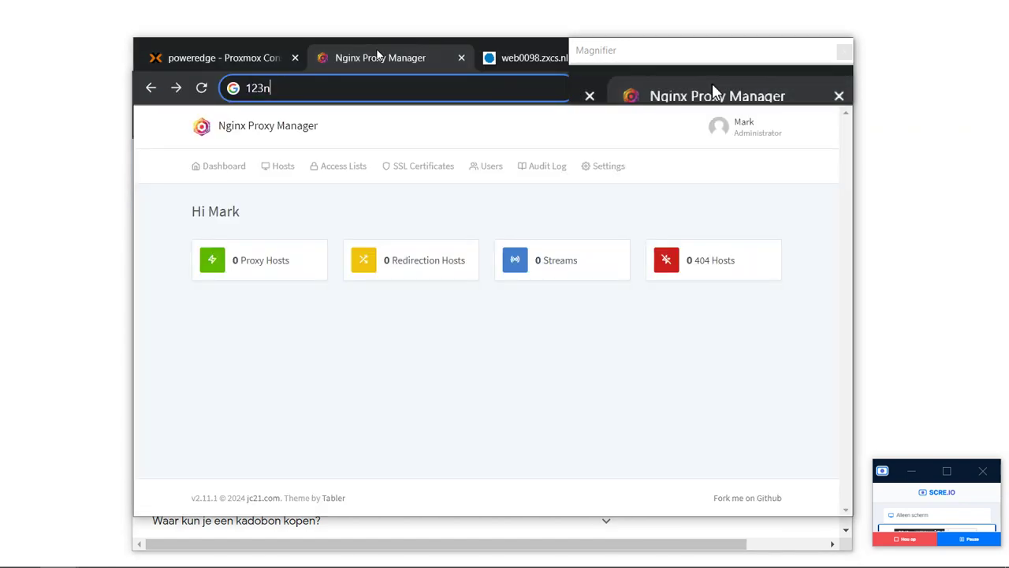
{"action": "left_click", "coordinate": [270, 262]}
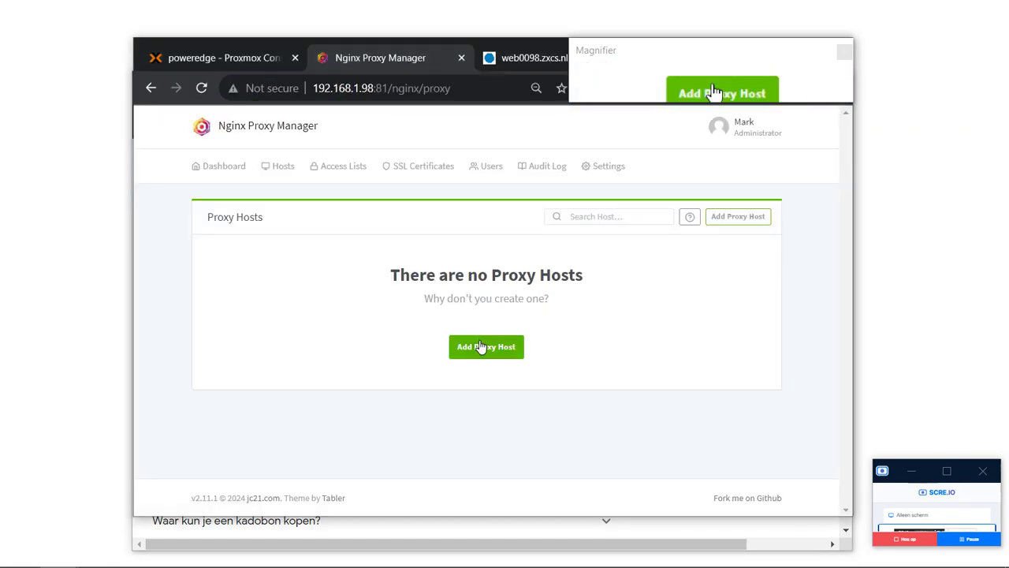
{"action": "left_click", "coordinate": [480, 346]}
{"action": "left_click", "coordinate": [466, 227]}
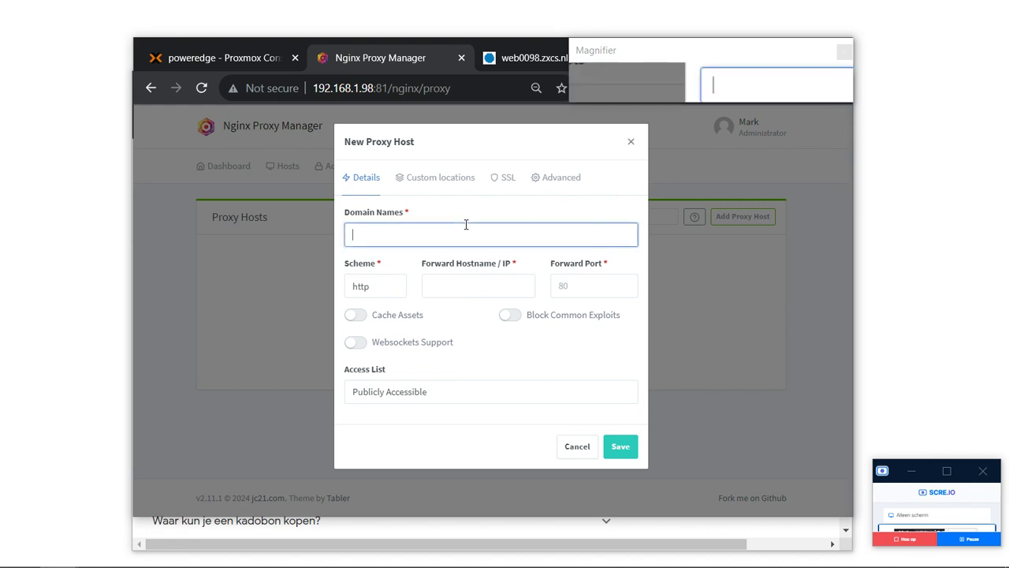
{"action": "type", "text": "something."}
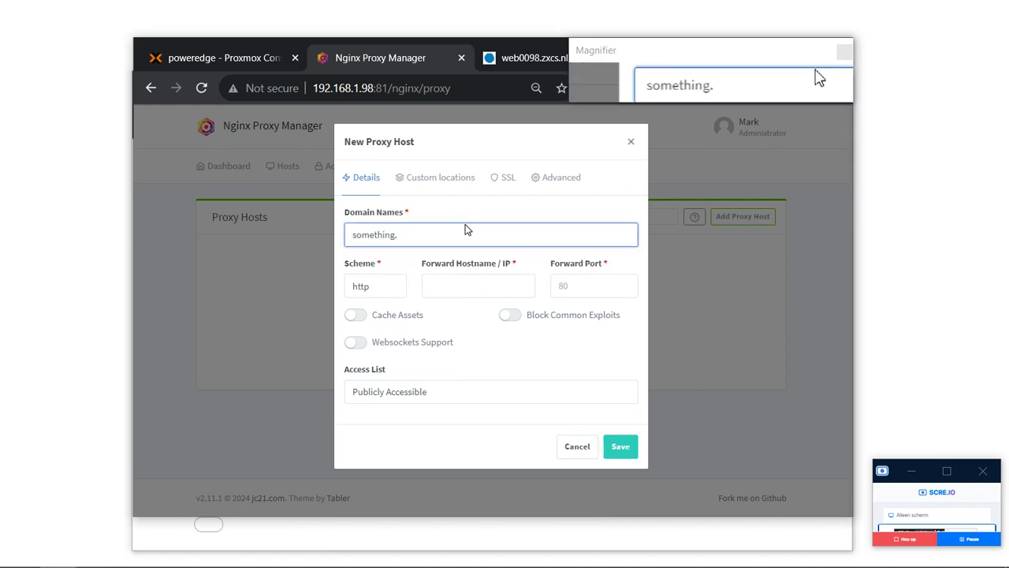
{"action": "type", "text": "123bon"}
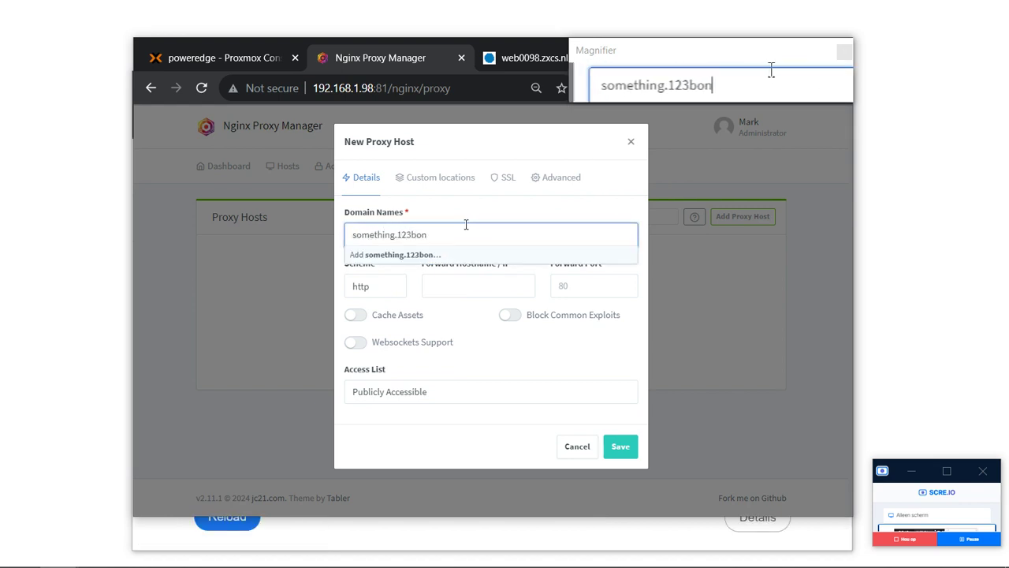
{"action": "type", "text": ".online"}
{"action": "key", "text": "BackSpace"}
{"action": "key", "text": "BackSpace"}
{"action": "type", "text": ".online"}
{"action": "key", "text": "Tab"}
{"action": "key", "text": "Tab"}
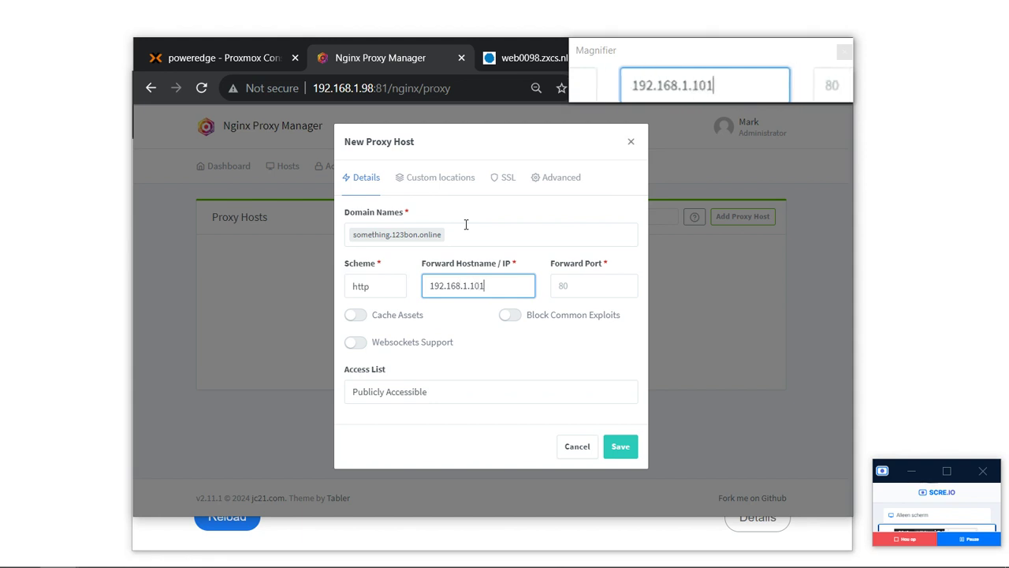
Forward over https to port 8006 with Websockets Support, and save the proxy host.
{"action": "left_click", "coordinate": [387, 286]}
{"action": "left_click", "coordinate": [379, 317]}
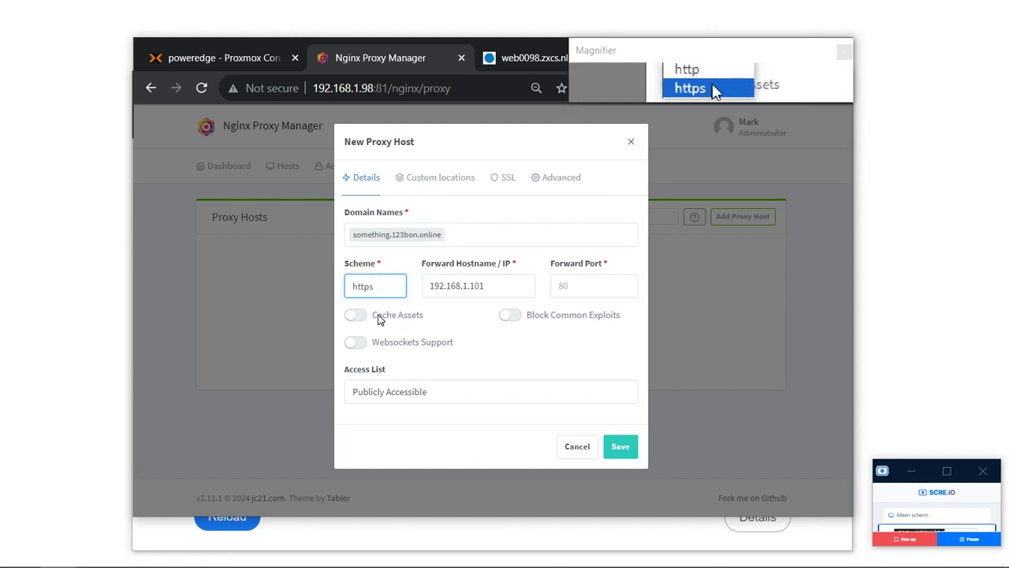
{"action": "left_click", "coordinate": [566, 288]}
{"action": "type", "text": "8006"}
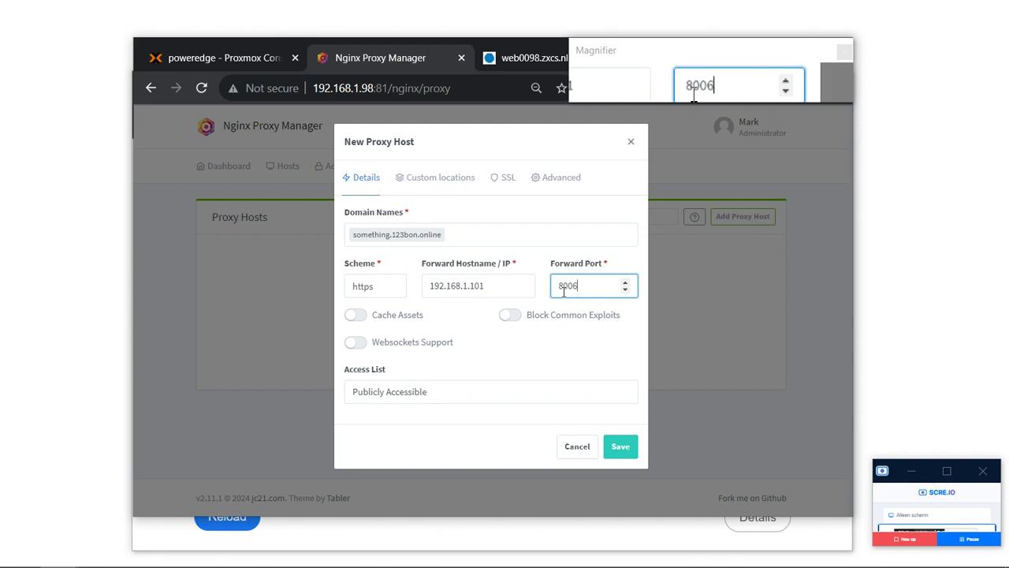
{"action": "left_click", "coordinate": [356, 342]}
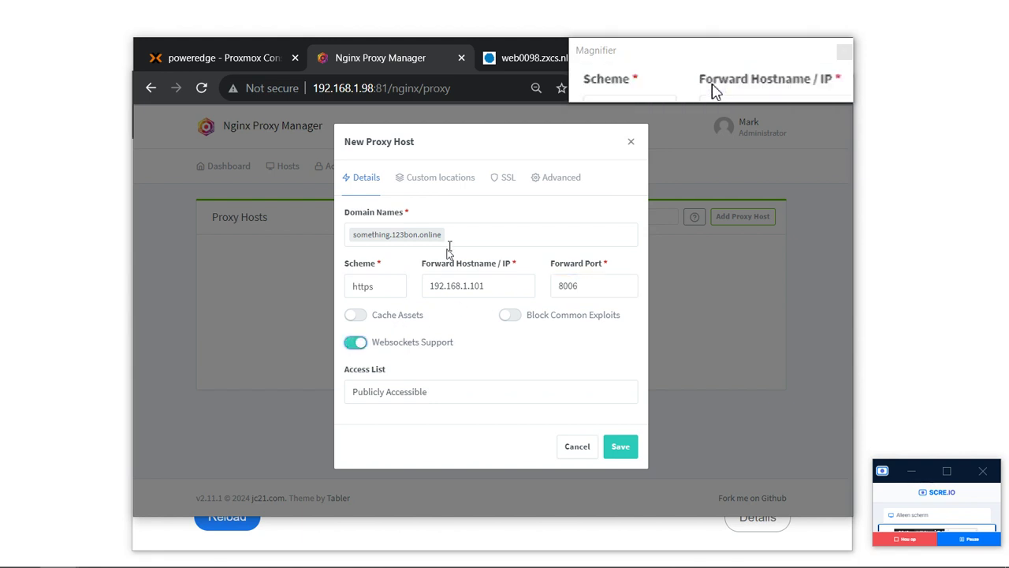
{"action": "left_click", "coordinate": [504, 192]}
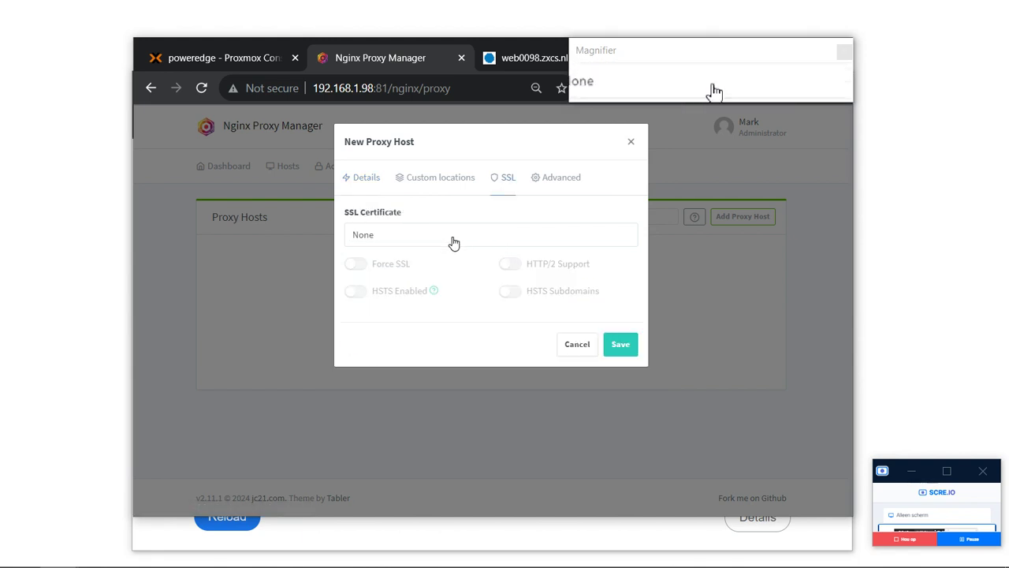
{"action": "left_click", "coordinate": [614, 345]}
{"action": "left_click", "coordinate": [230, 517]}
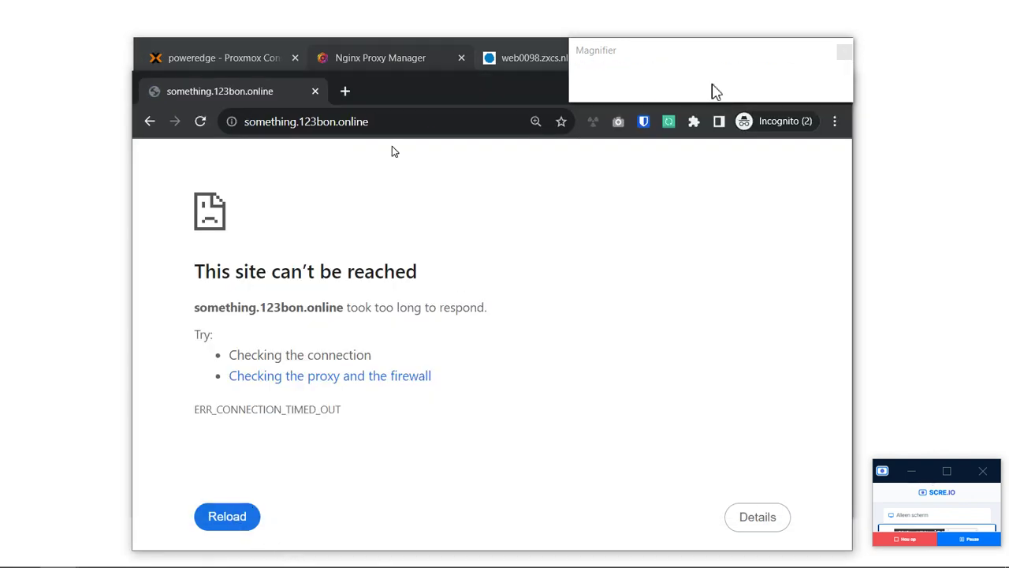
{"action": "key", "text": "ctrl+w"}
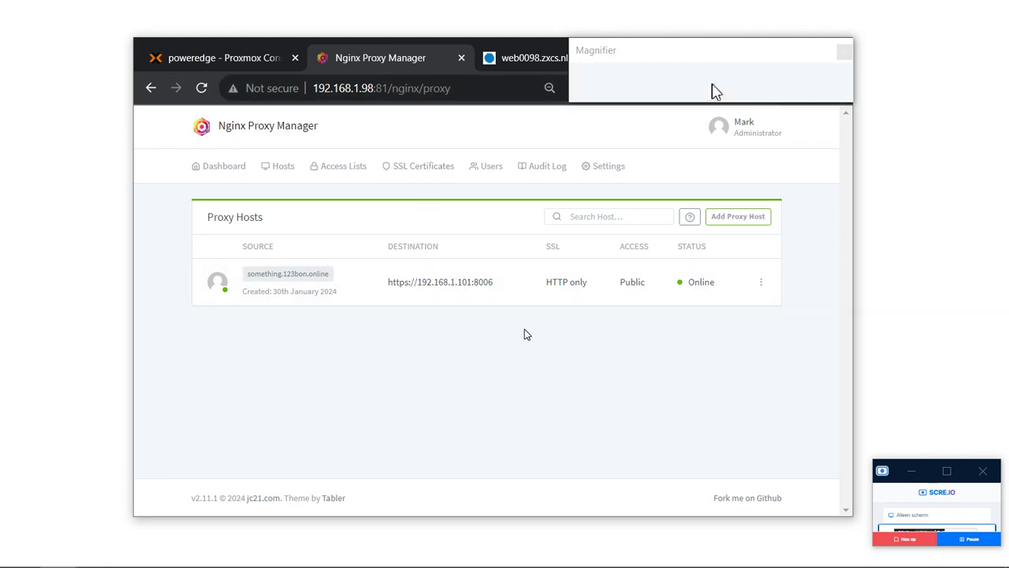
Add DirectAdmin A record something.123bon.online pointing to 85.145.210.211.
{"action": "left_click", "coordinate": [601, 165]}
{"action": "left_click", "coordinate": [523, 56]}
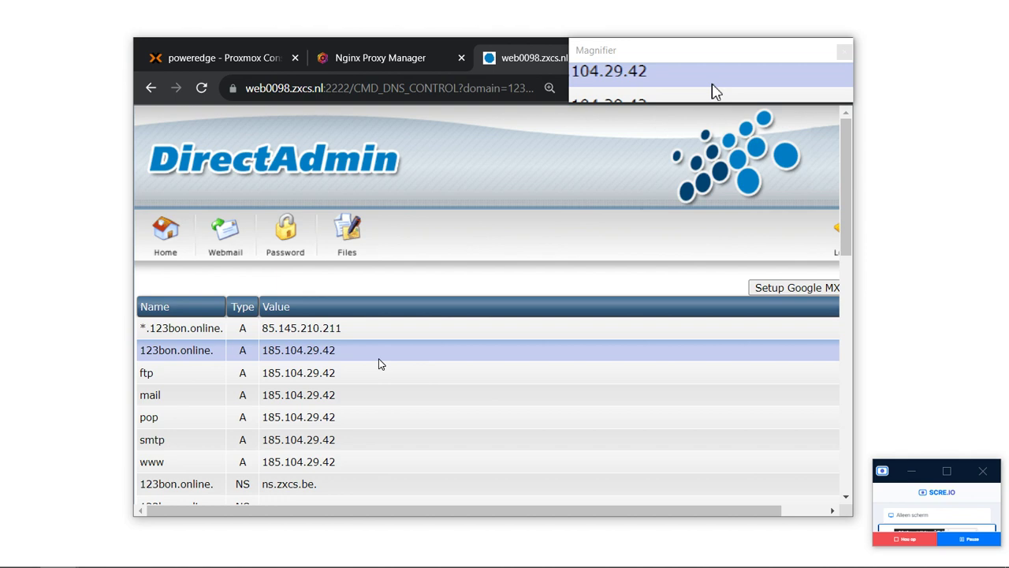
{"action": "scroll", "coordinate": [379, 363], "scroll_direction": "down", "scroll_amount": 10}
{"action": "left_click", "coordinate": [246, 374]}
{"action": "type", "text": "som"}
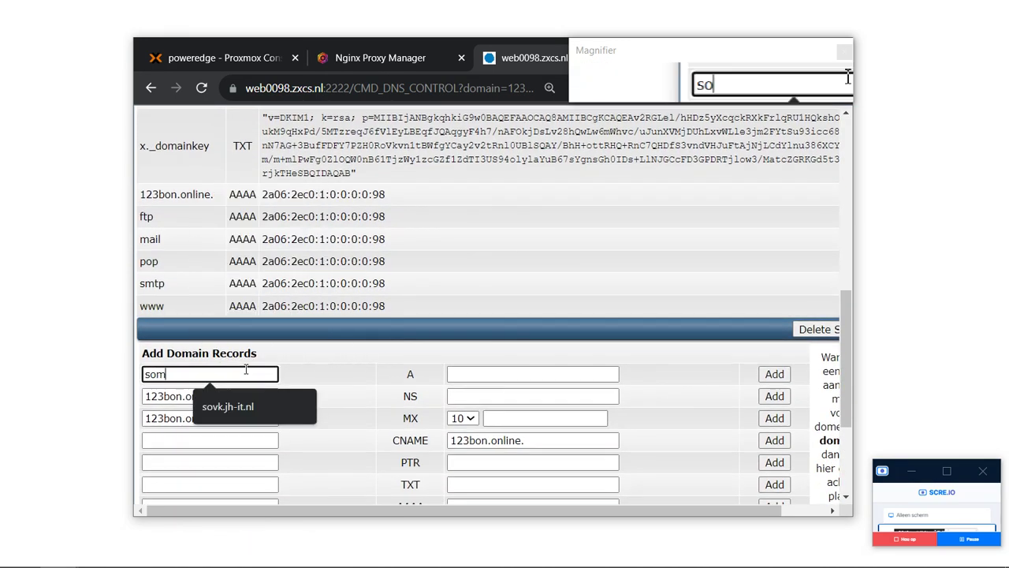
{"action": "type", "text": "ething.123bon.online."}
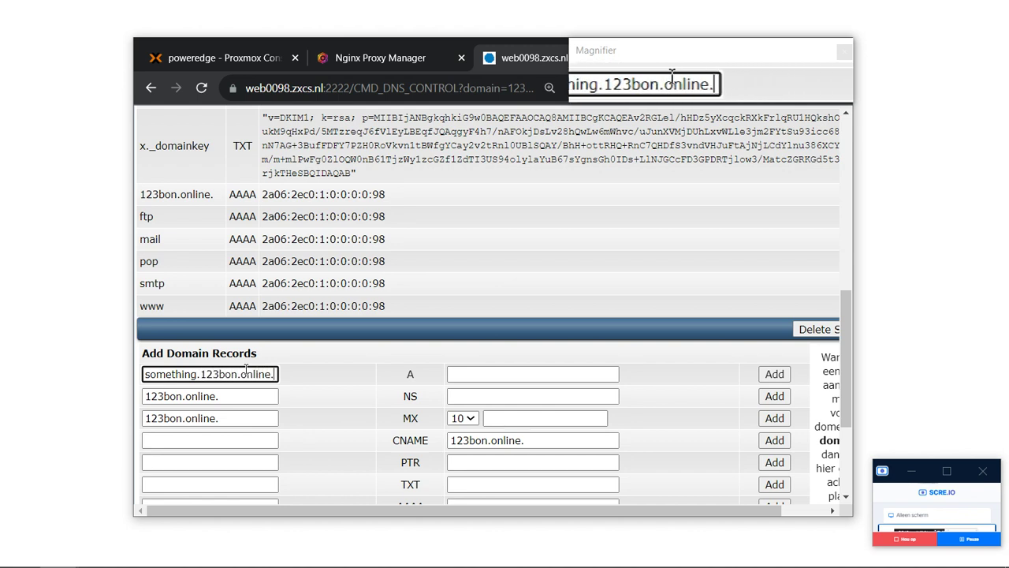
{"action": "key", "text": "Tab"}
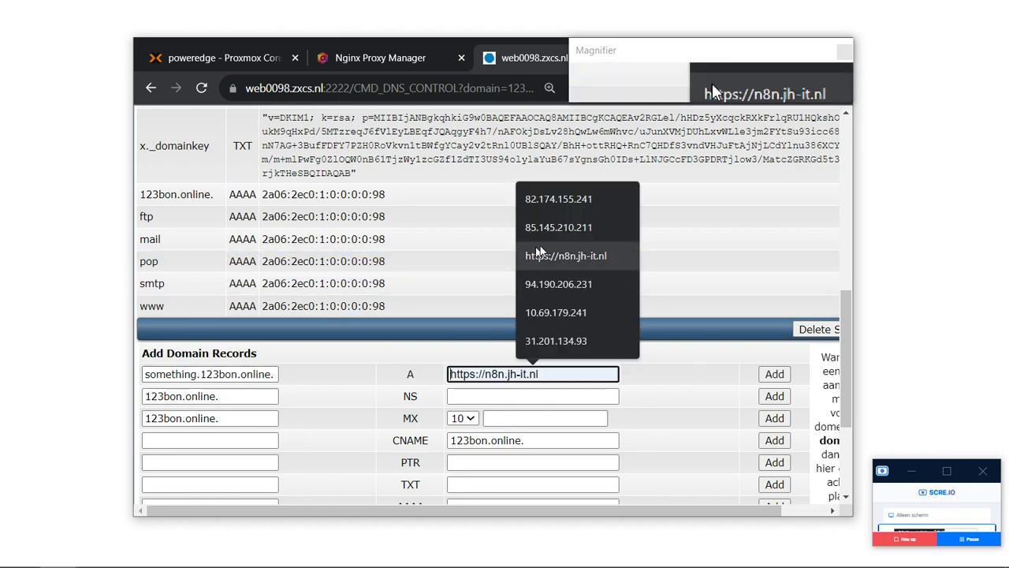
{"action": "left_click", "coordinate": [576, 236]}
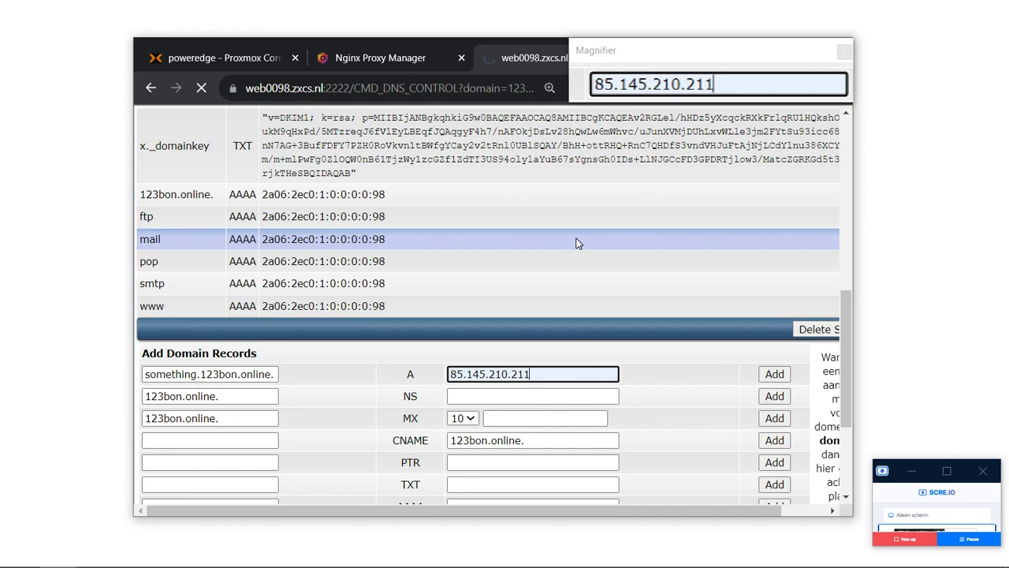
{"action": "key", "text": "alt+Tab"}
{"action": "key", "text": "alt+Tab"}
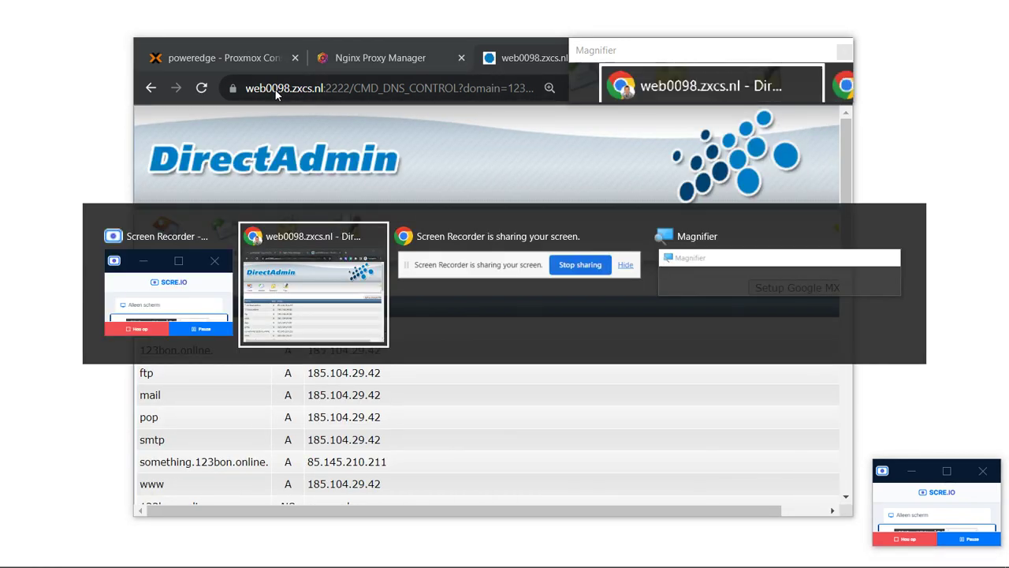
Test-load something.123bon.online in a new private window, then return to DirectAdmin.
{"action": "key", "text": "ctrl+l"}
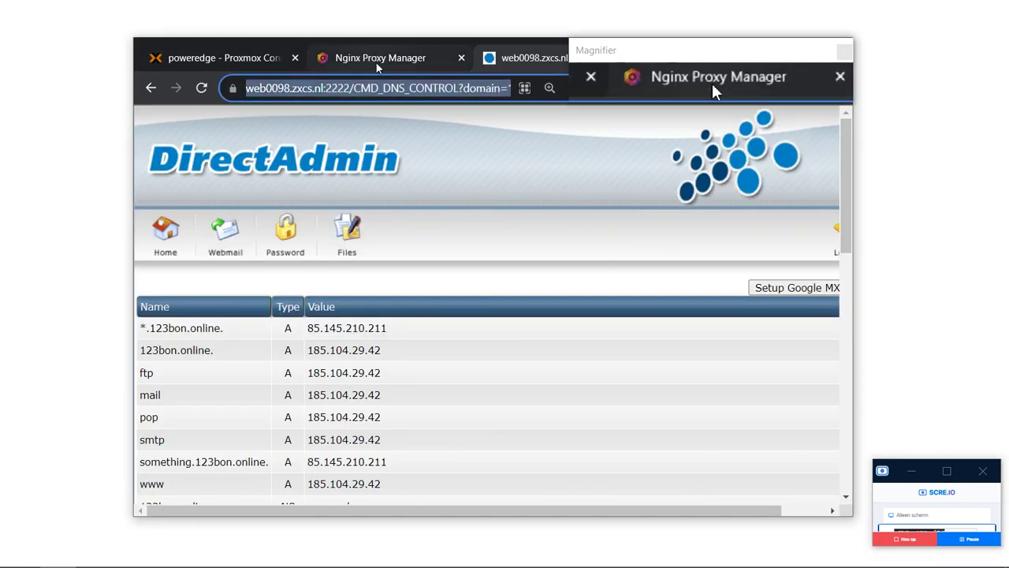
{"action": "key", "text": "ctrl+shift+n"}
{"action": "type", "text": "something."}
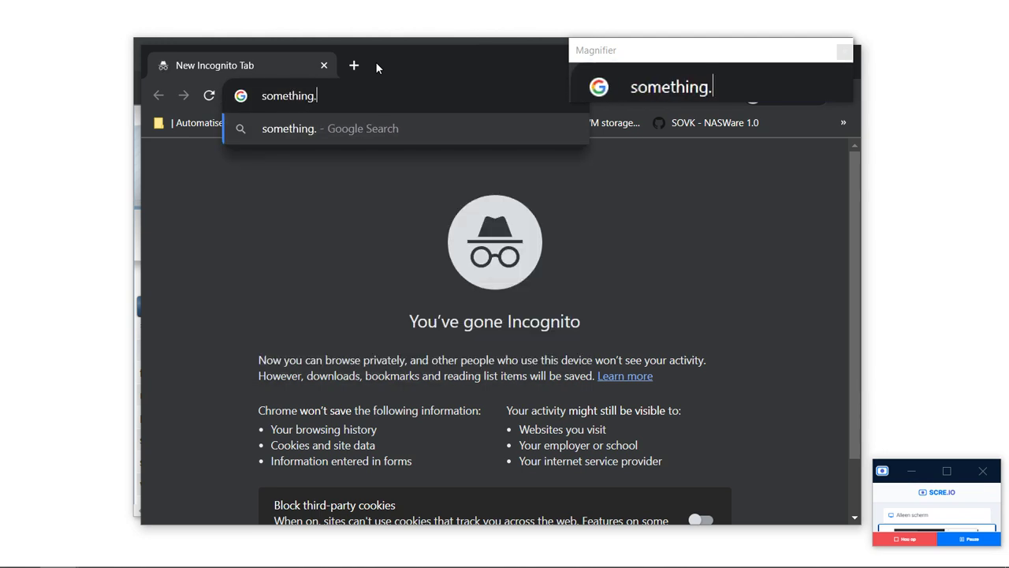
{"action": "type", "text": "123bon"}
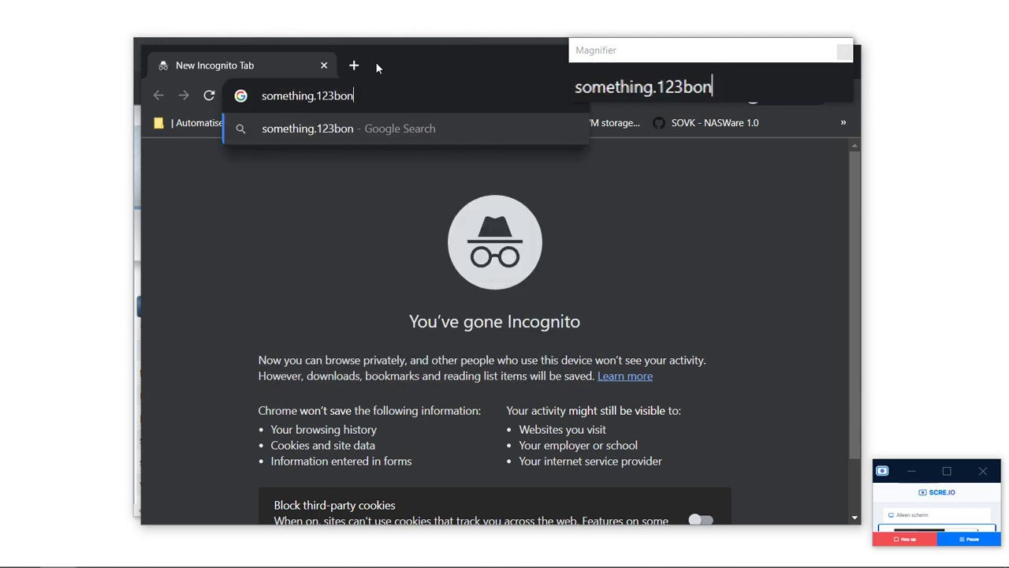
{"action": "type", "text": ".online"}
{"action": "key", "text": "Return"}
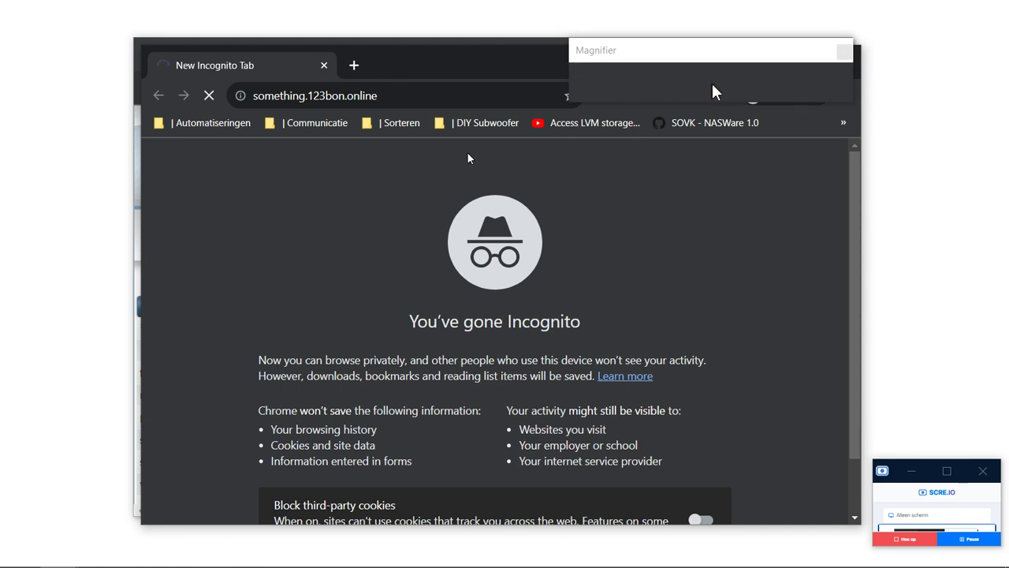
{"action": "key", "text": "alt+Tab"}
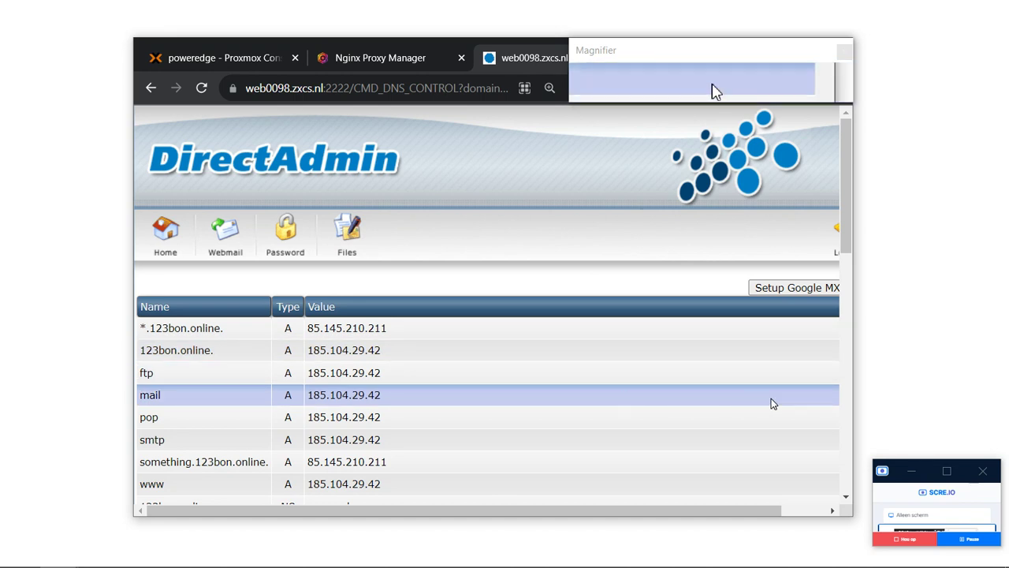